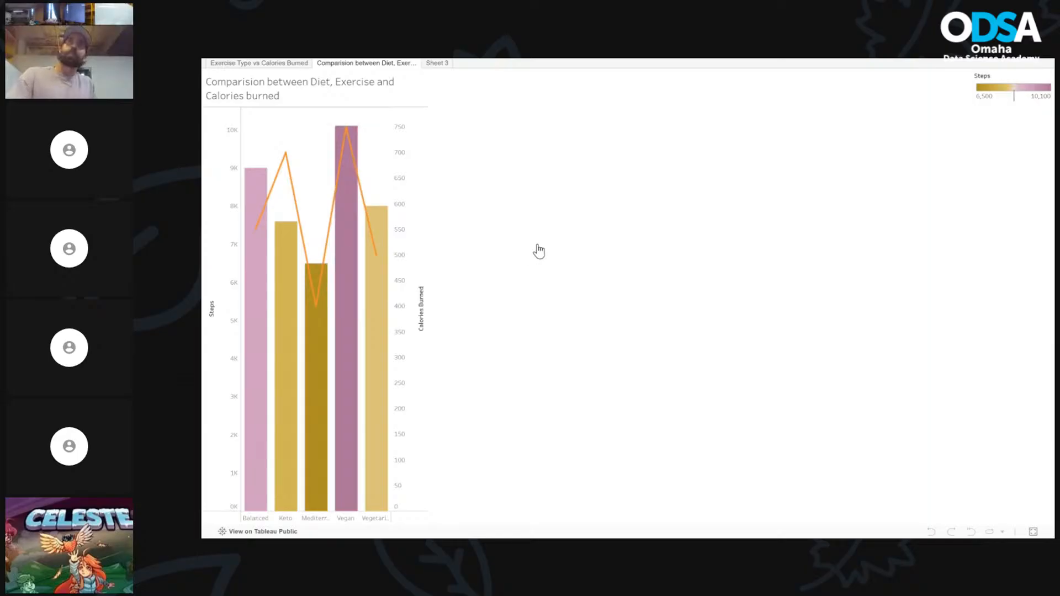
Exit full screen on the HW 5 diet and calories burned viz to return to its web page
key(Escape)
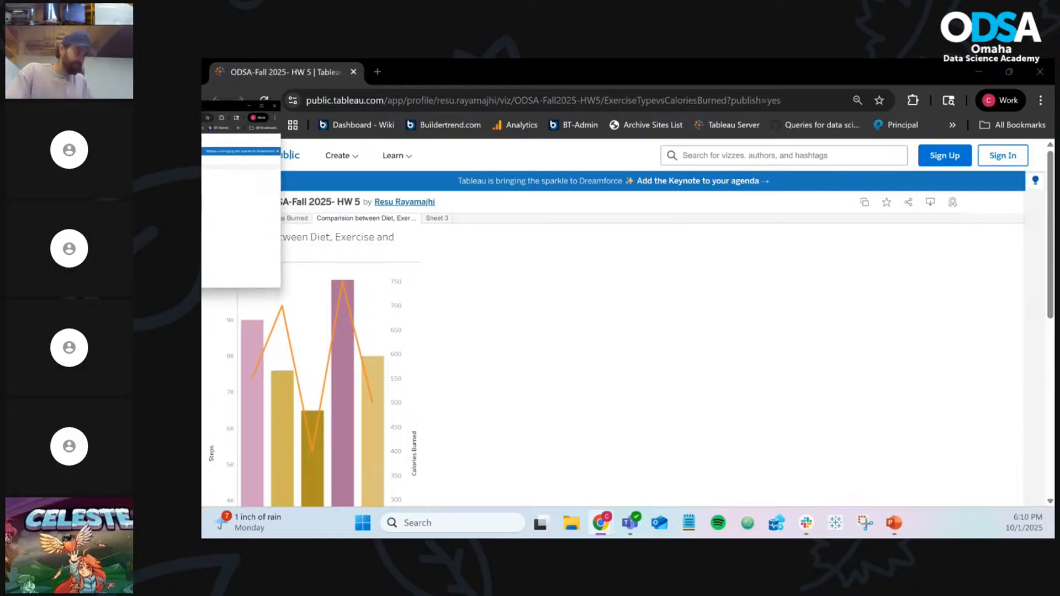
Move the ODSA Homework 5 tab into this window and view its Workout type vs Steps dashboard full screen, zoomed out and back in, then exit
drag(201, 104, 506, 85)
scroll(885, 301, down, 5)
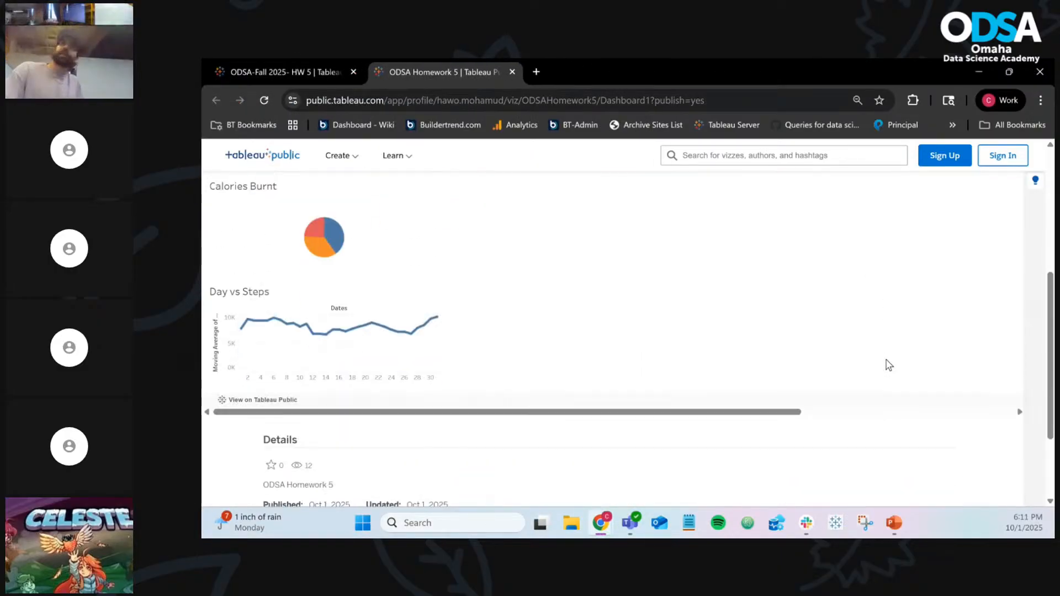
key(ctrl+minus)
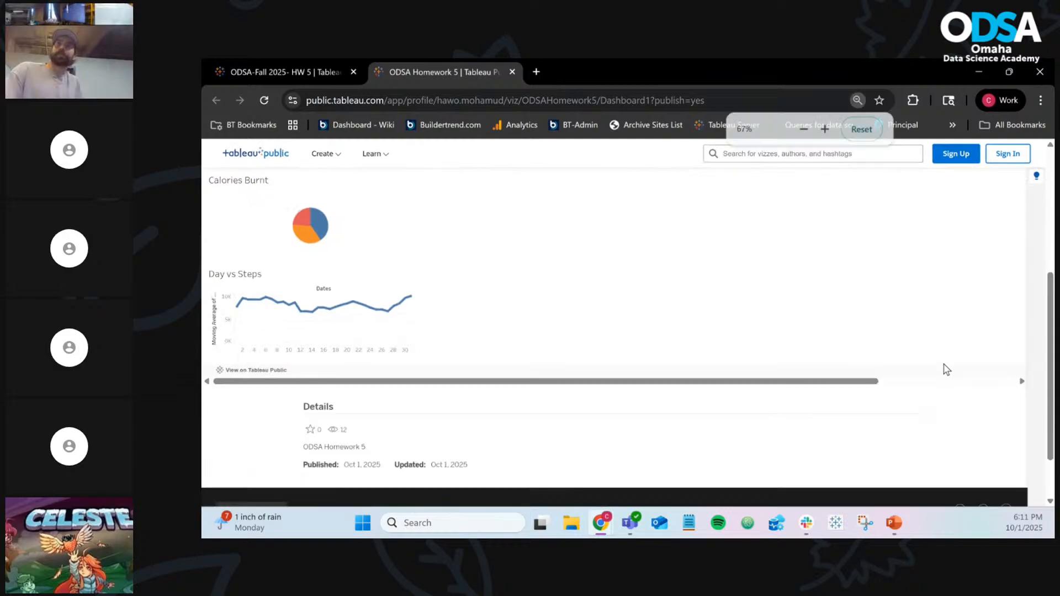
key(ctrl+minus)
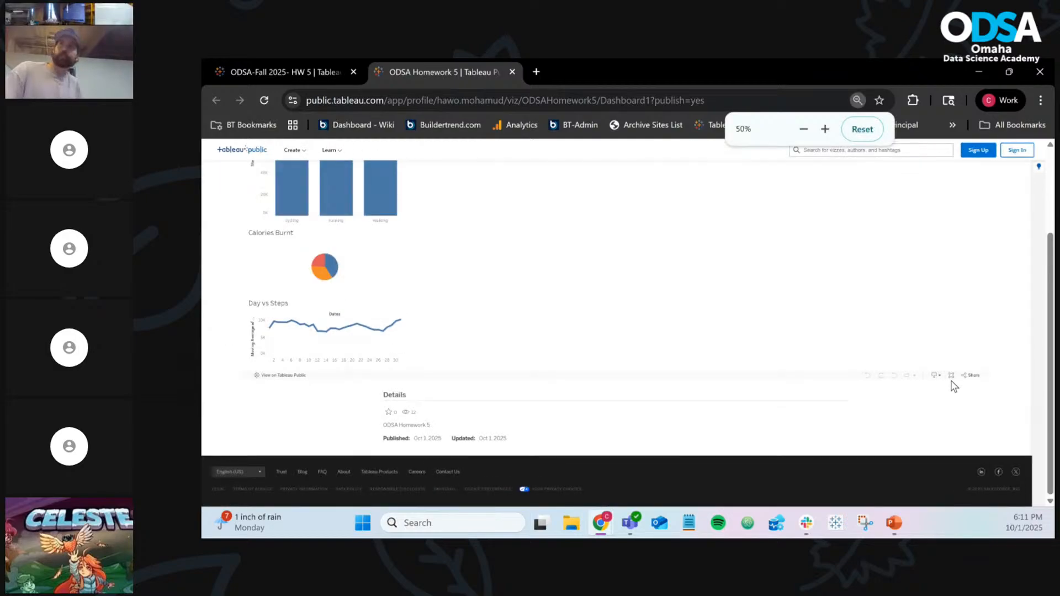
click(952, 376)
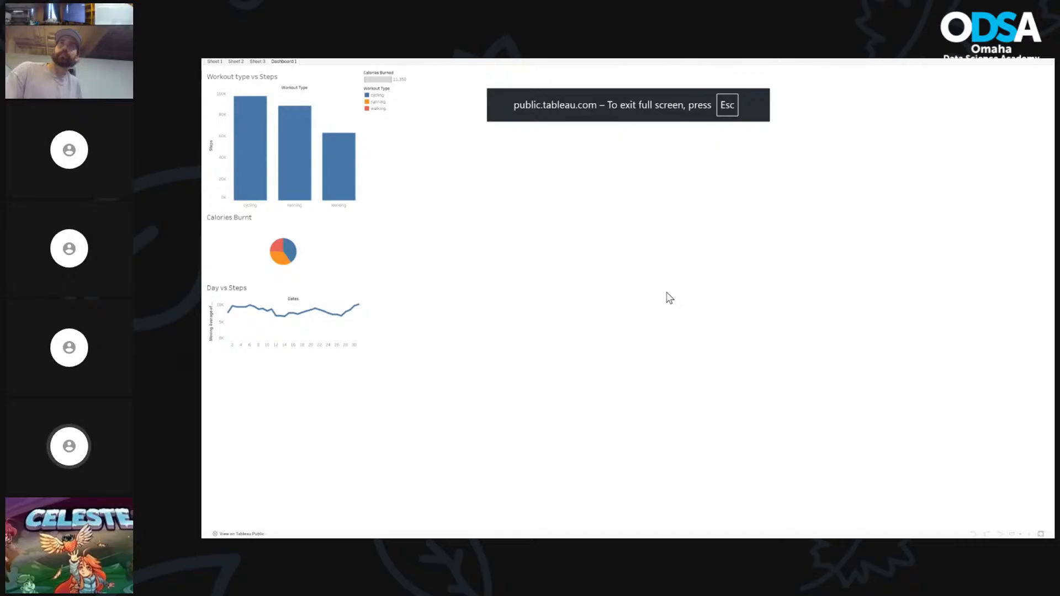
key(ctrl+plus)
key(ctrl+plus)
key(ctrl+plus)
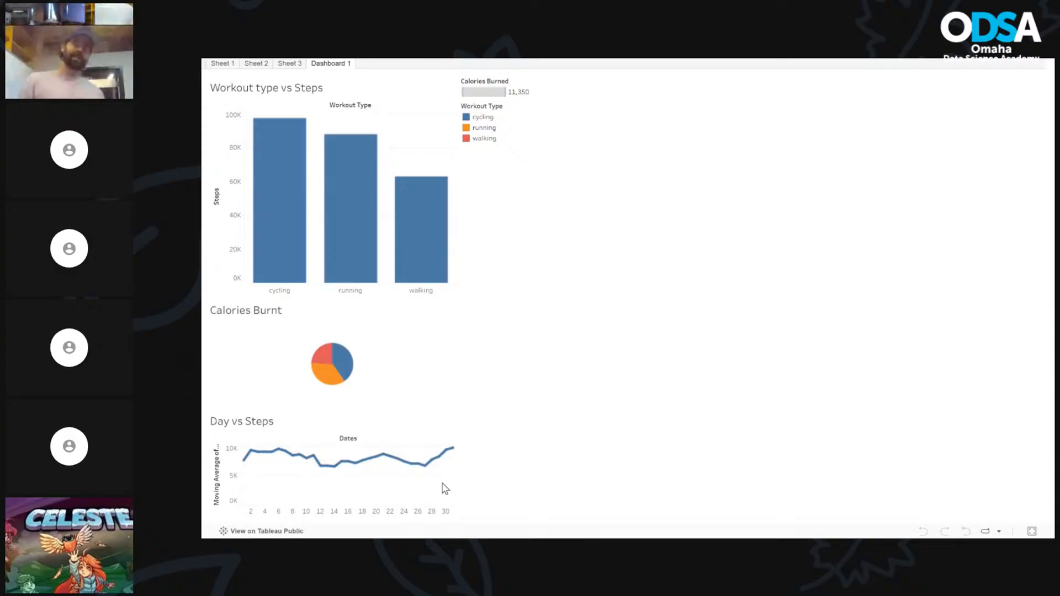
key(F11)
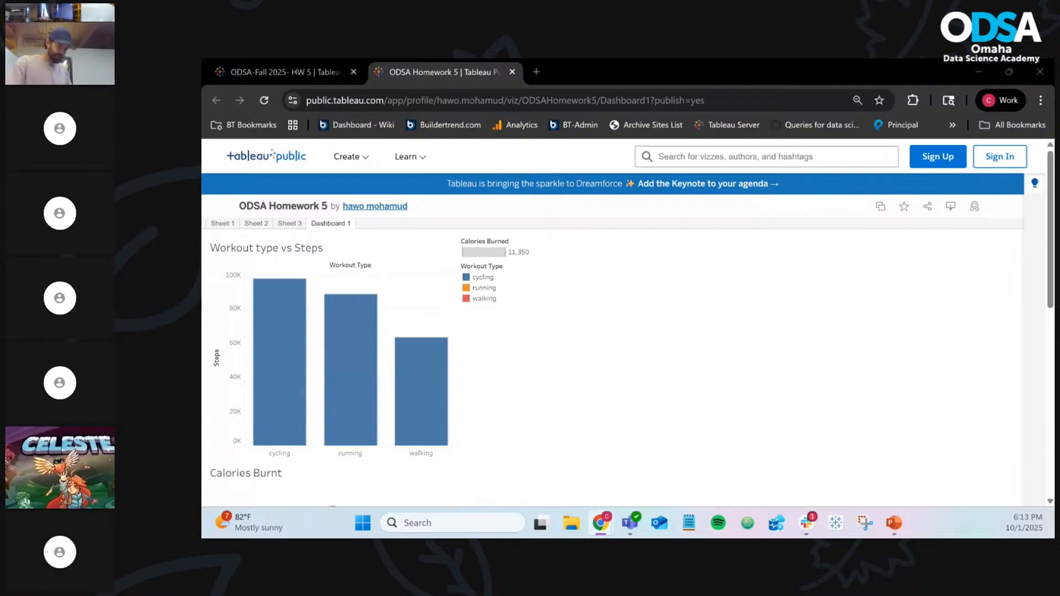
Move the ODSA Night 5 Homework tab into the window and show its Whoop Activity Raw Data 6 months table full screen
drag(202, 97, 602, 73)
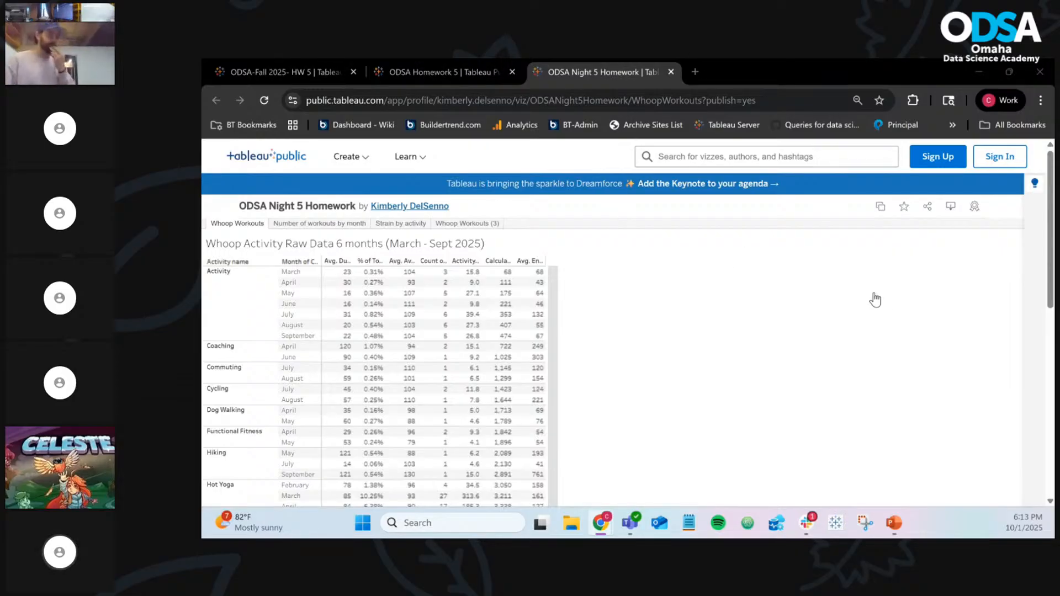
scroll(1025, 371, down, 1)
scroll(988, 379, down, 10)
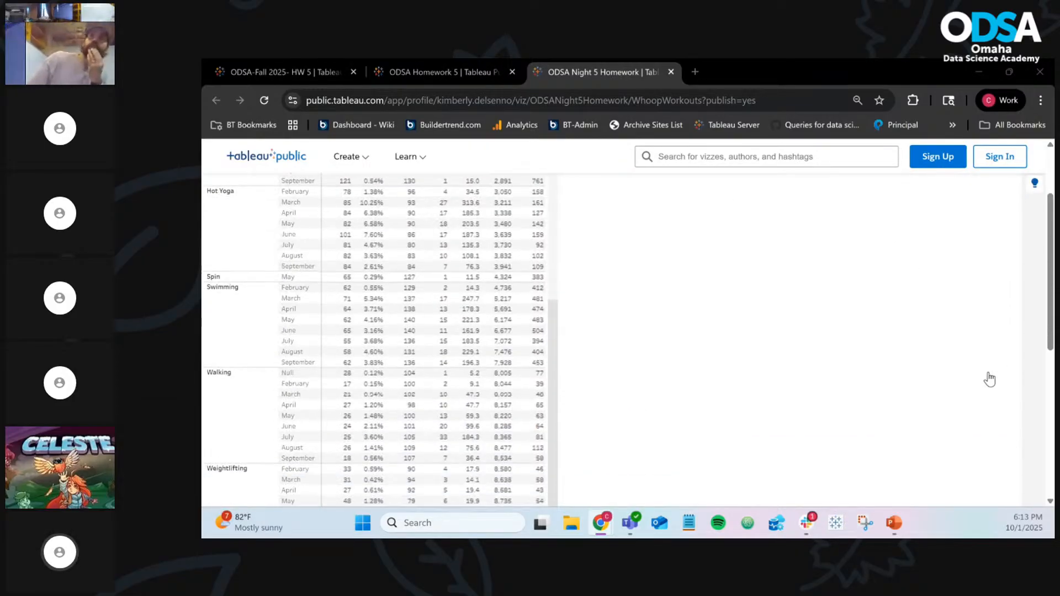
scroll(990, 378, up, 2)
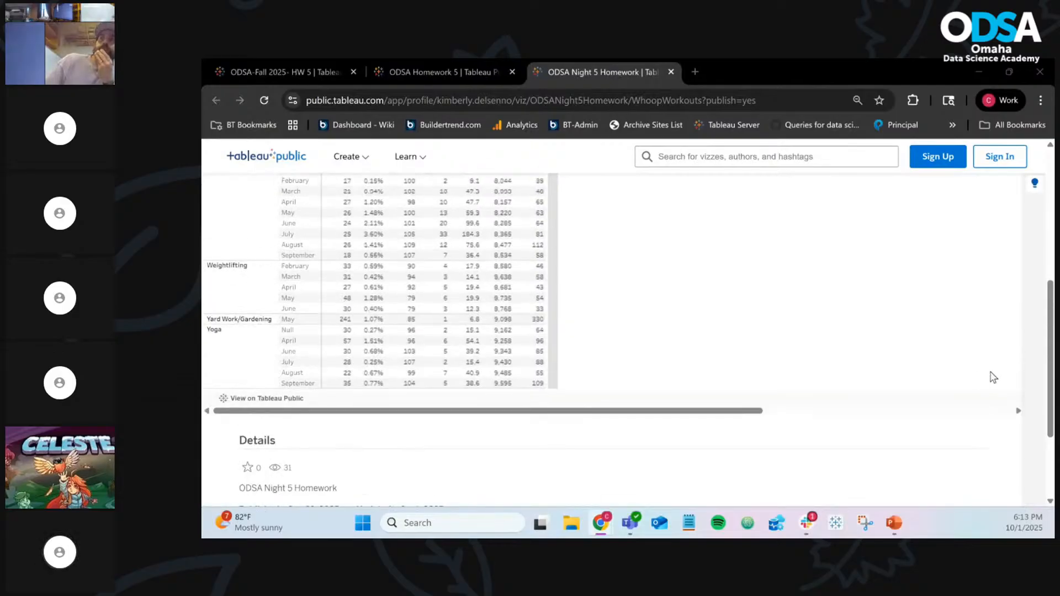
drag(684, 412, 1034, 431)
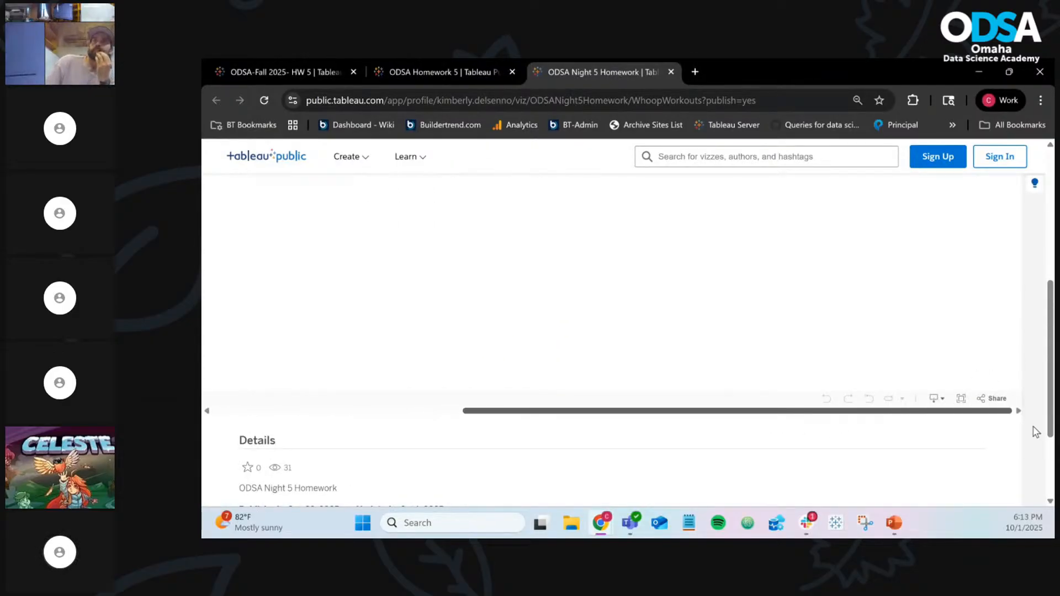
click(960, 402)
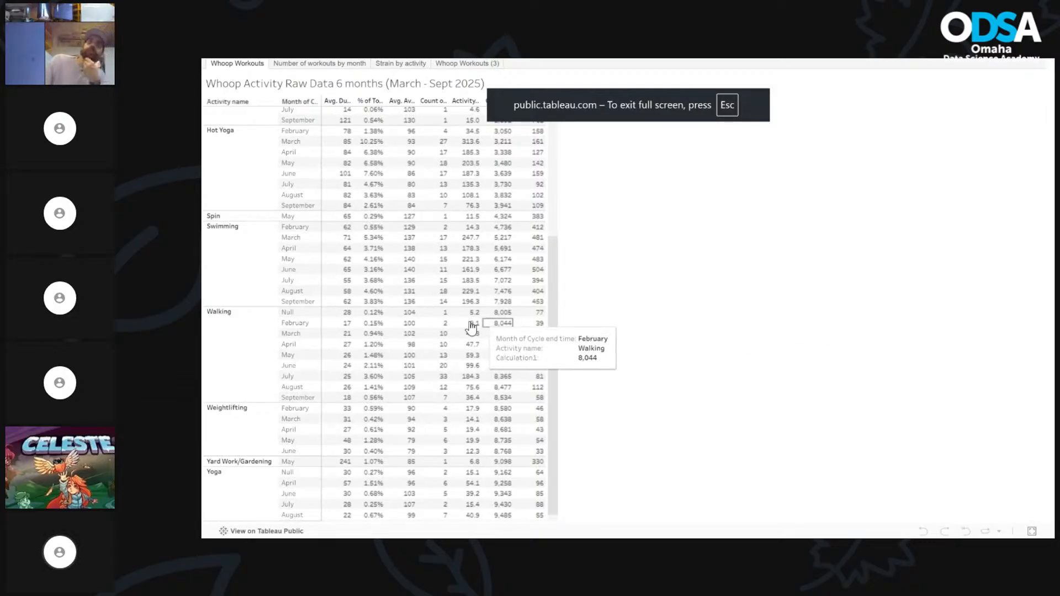
Go from the Number of workouts by month sheet to the Strain by activity line chart
scroll(436, 334, up, 5)
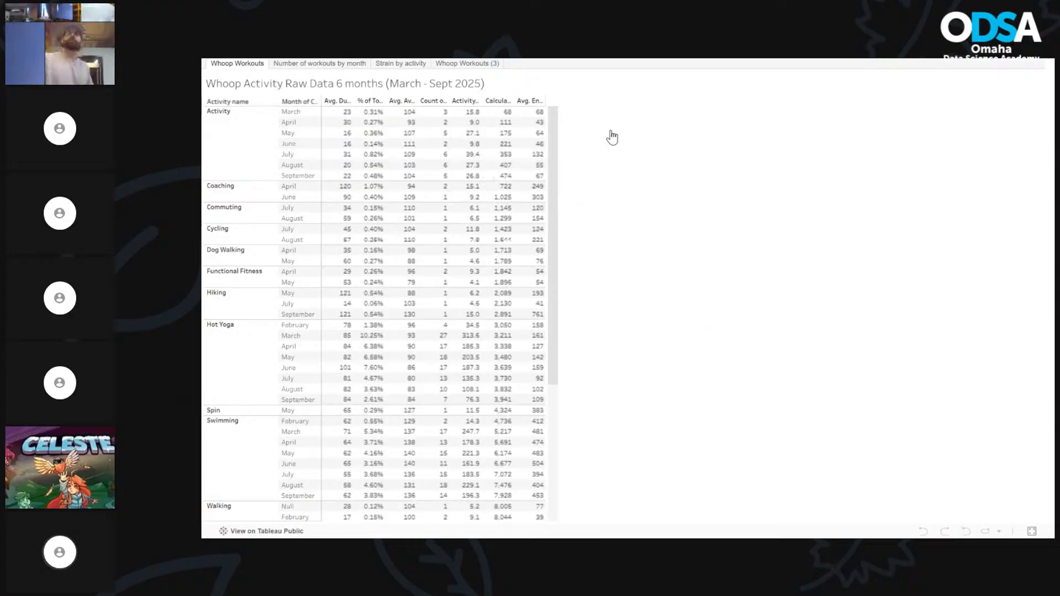
click(350, 64)
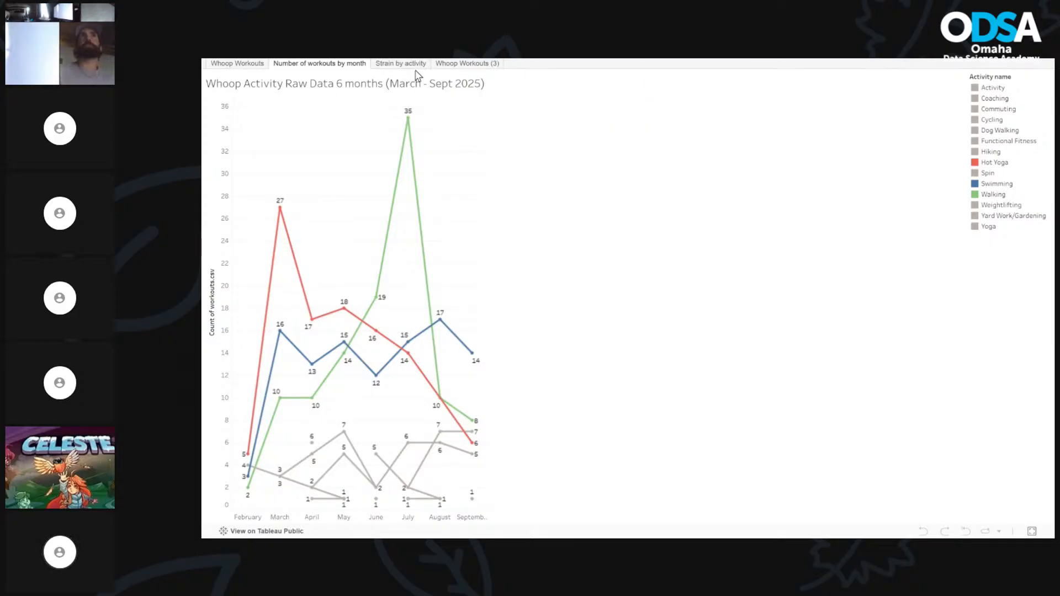
click(415, 65)
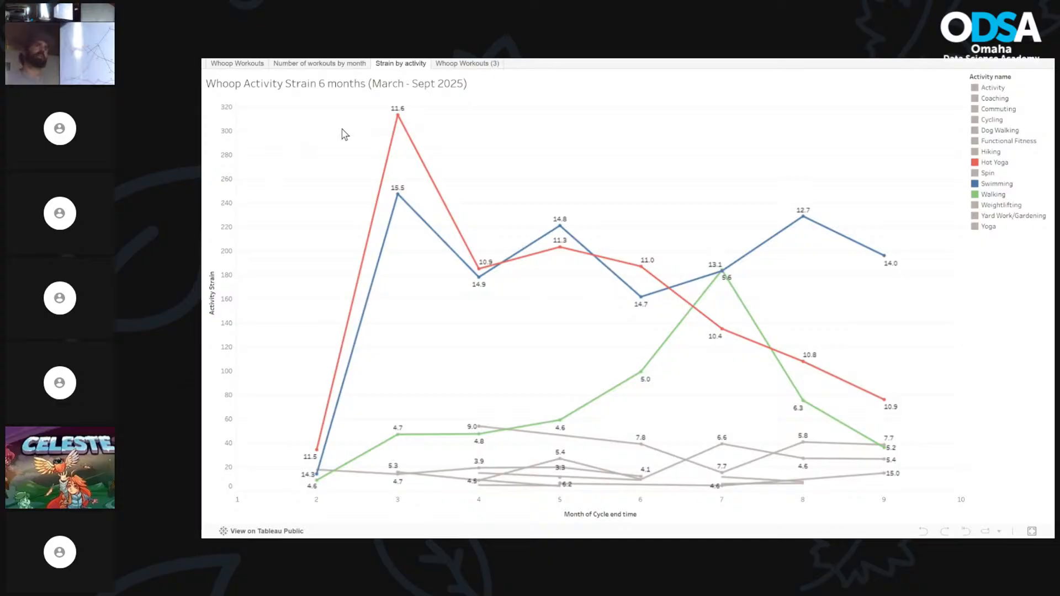
Read the March Hot Yoga and Swimming strain tooltips, then return to the Number of workouts by month sheet
mouse_move(400, 117)
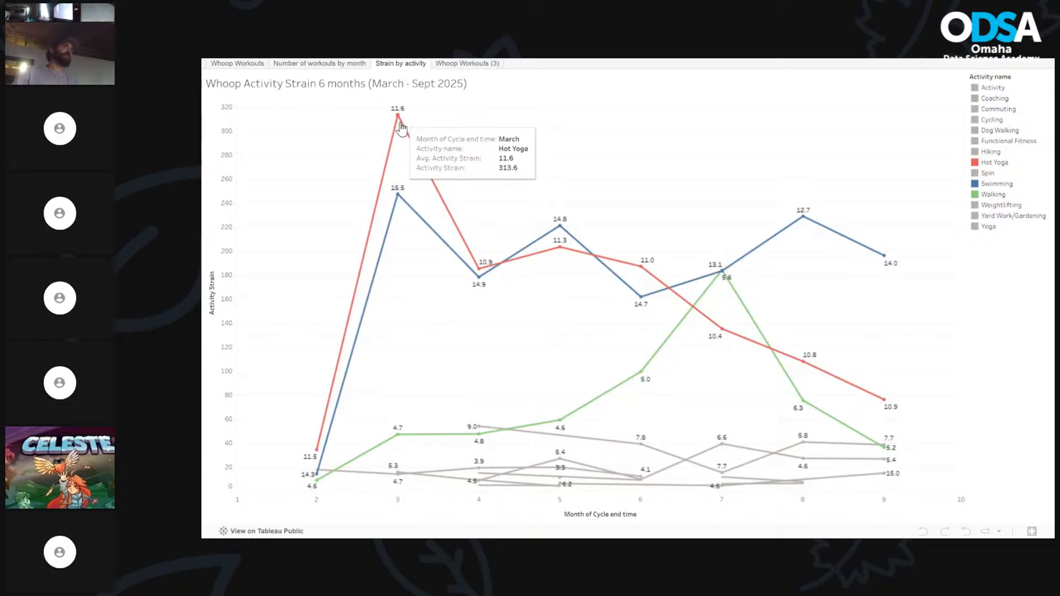
mouse_move(394, 200)
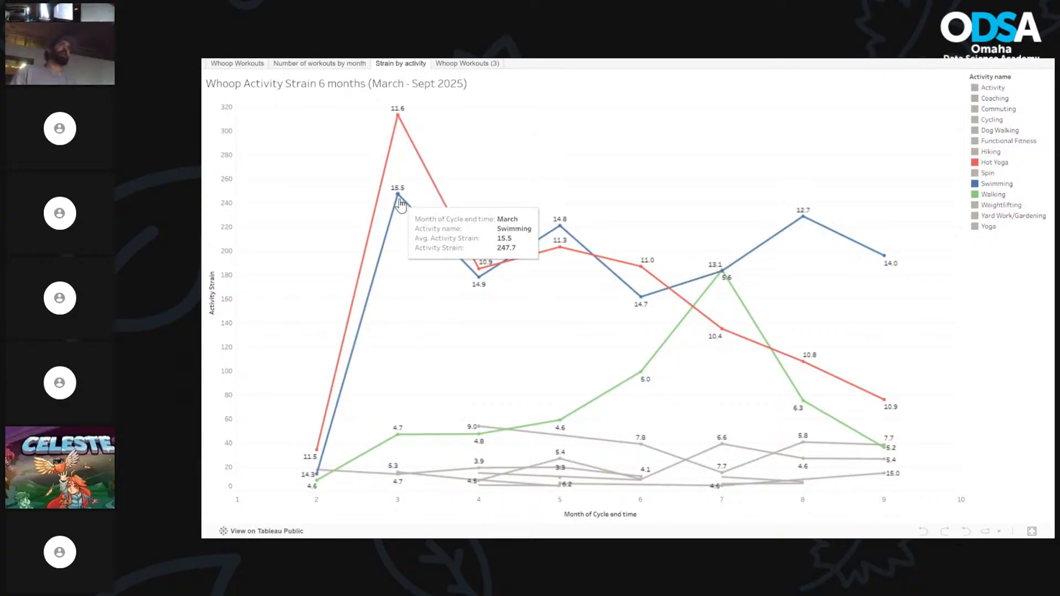
click(351, 65)
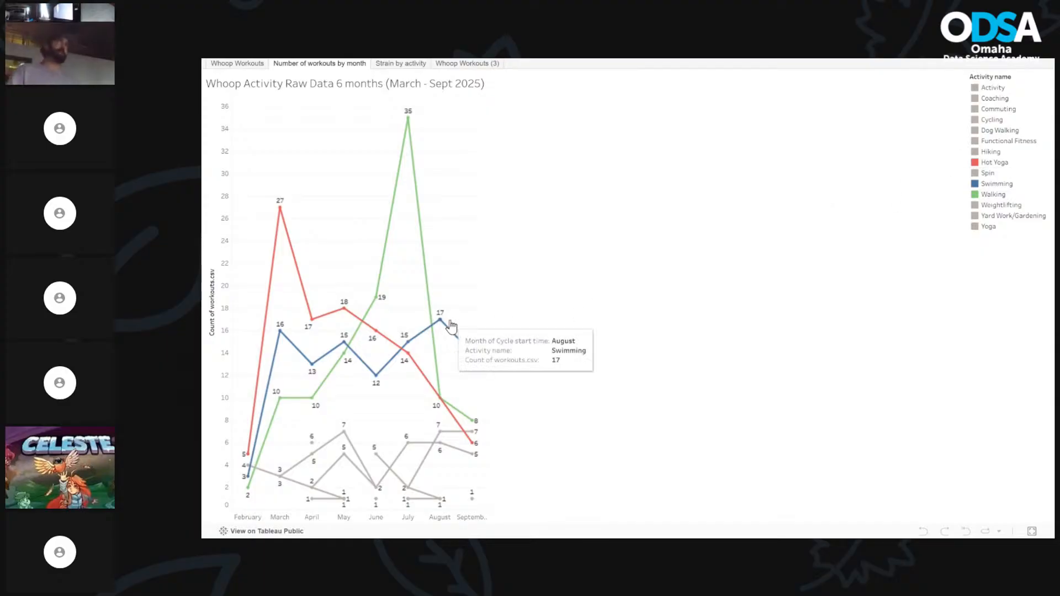
Read the March and July workout count tooltips, then exit full screen on the Whoop viz
mouse_move(420, 498)
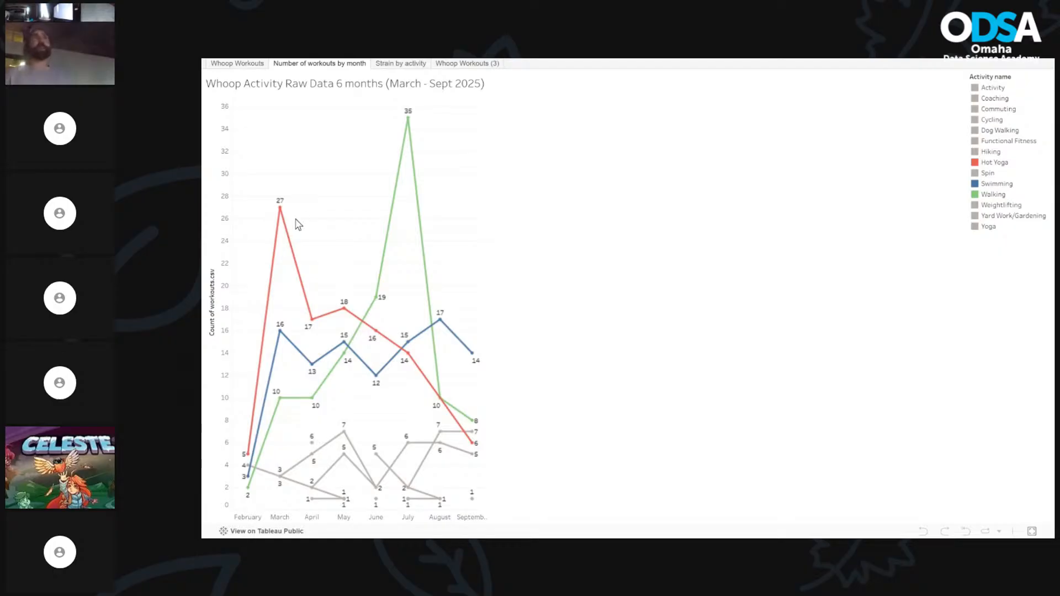
mouse_move(283, 209)
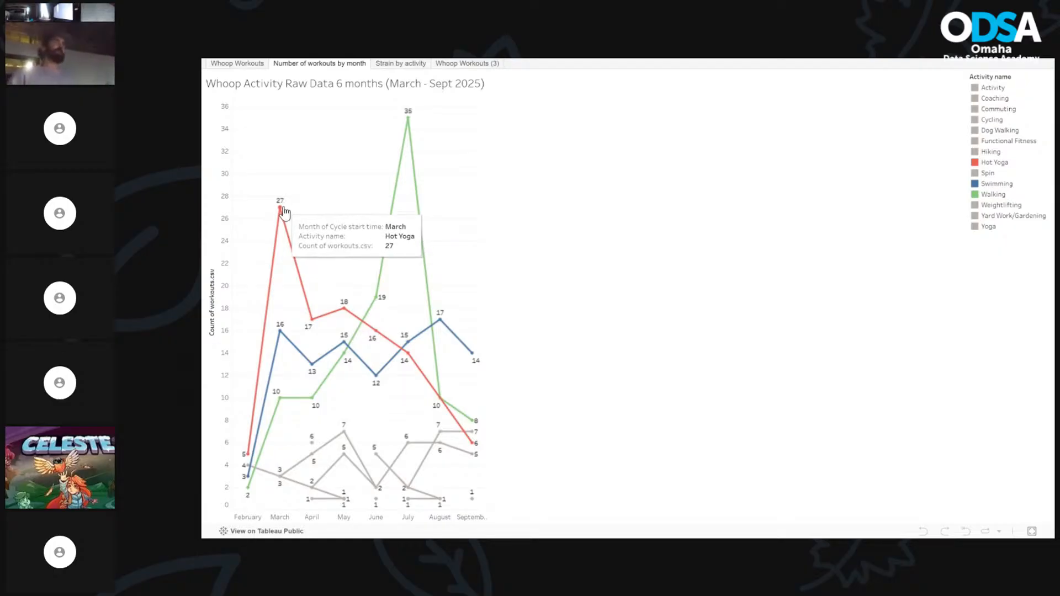
mouse_move(421, 445)
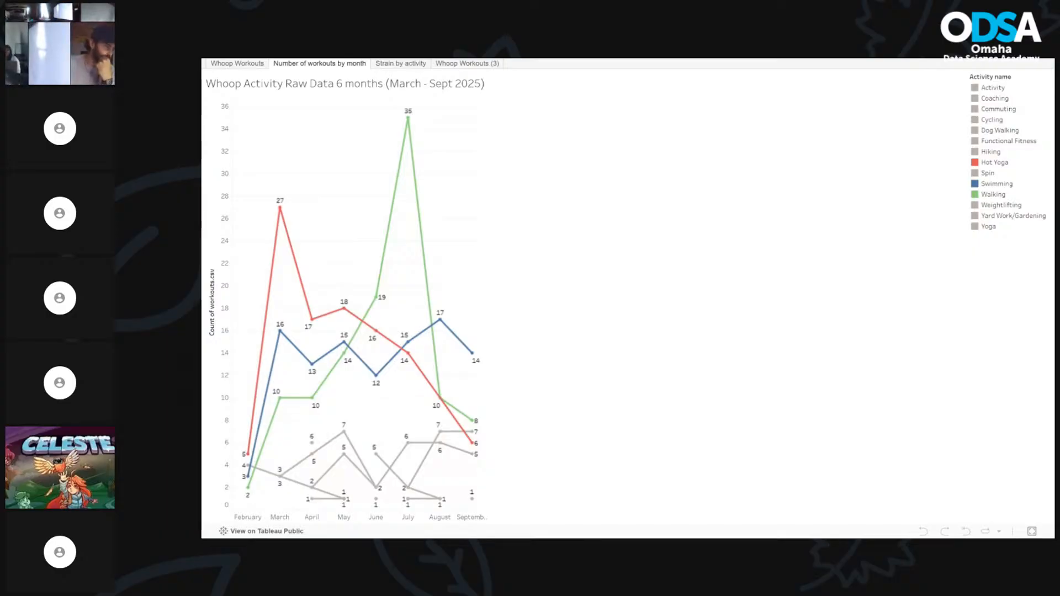
key(Escape)
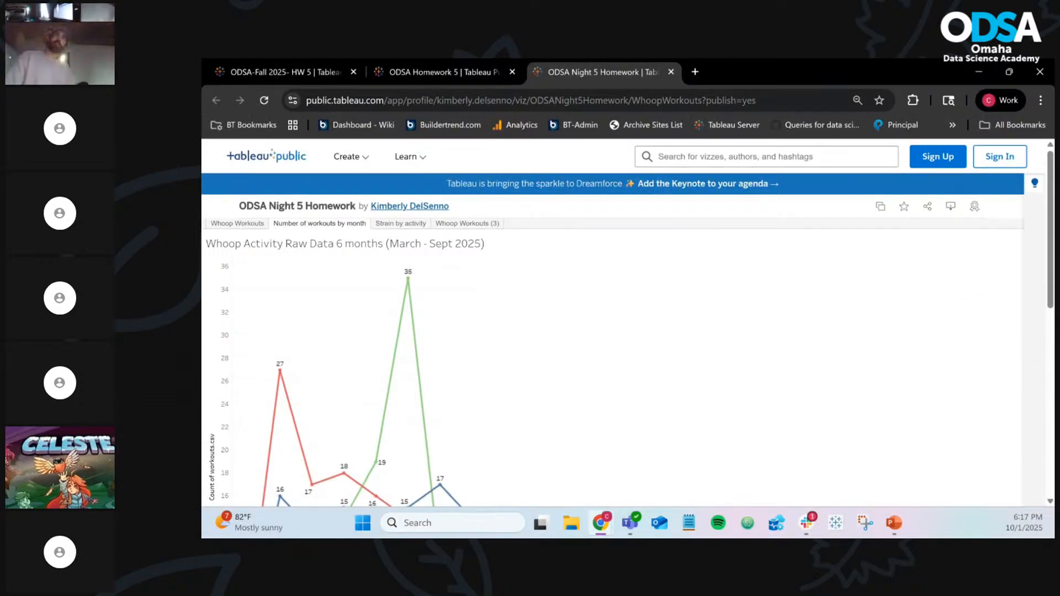
Move the Mood Tracker tab into this window and view its dashboard in full screen
drag(298, 65, 795, 84)
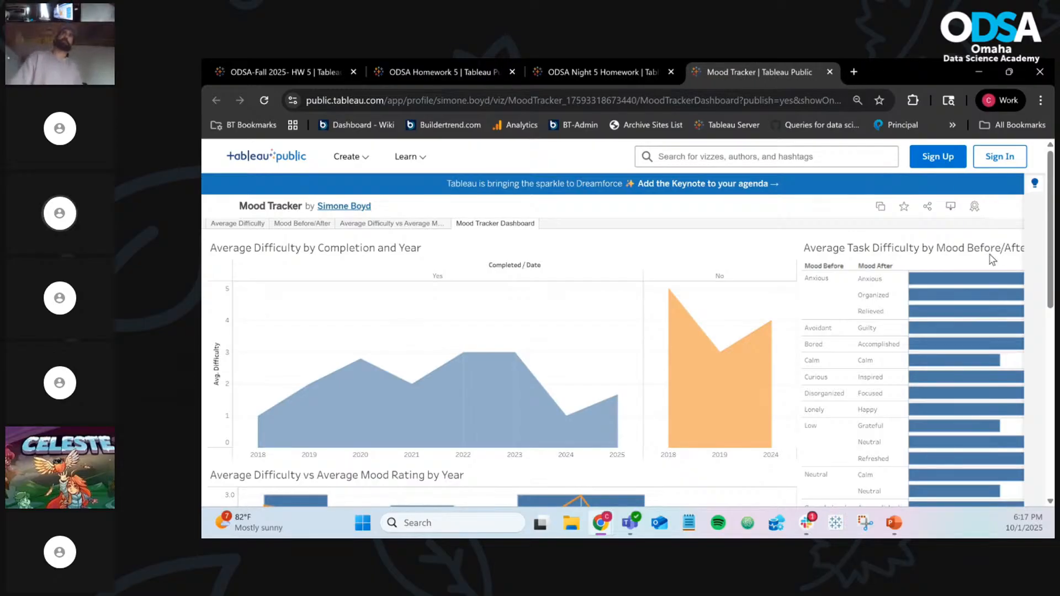
scroll(989, 254, down, 2)
scroll(989, 253, down, 3)
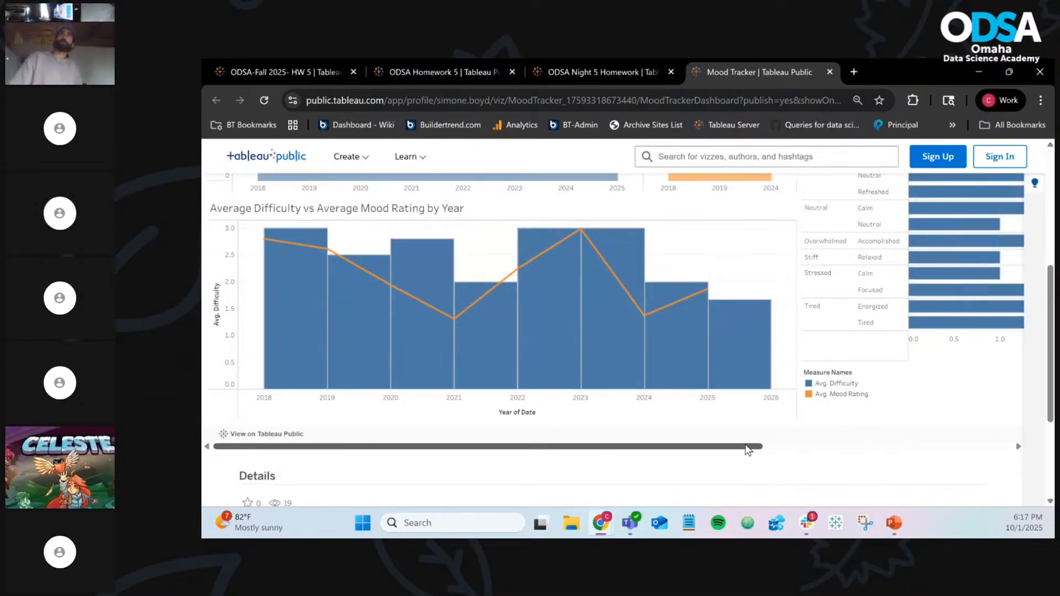
drag(749, 449, 994, 450)
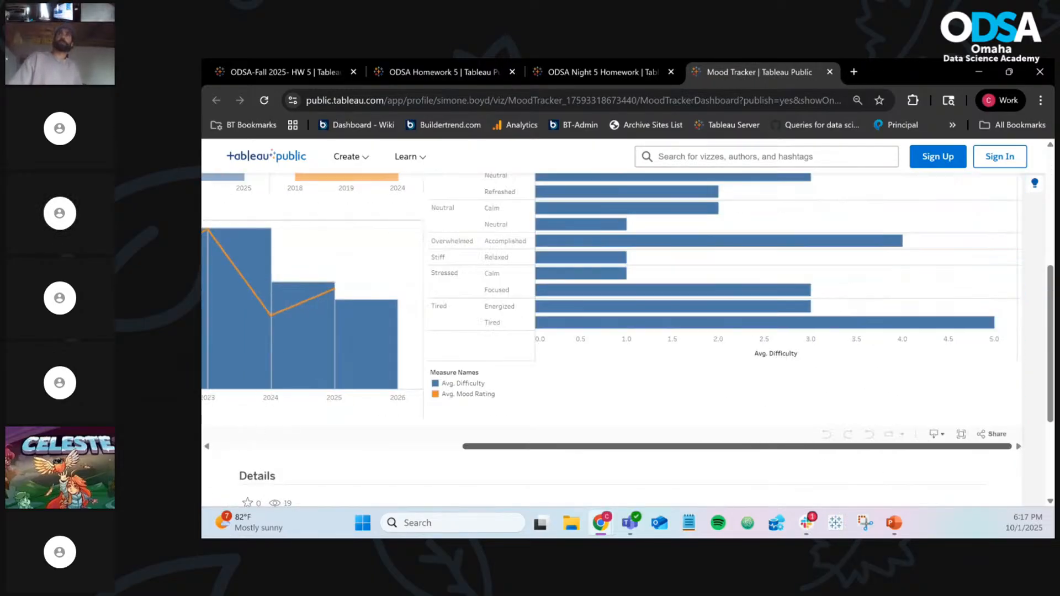
click(961, 436)
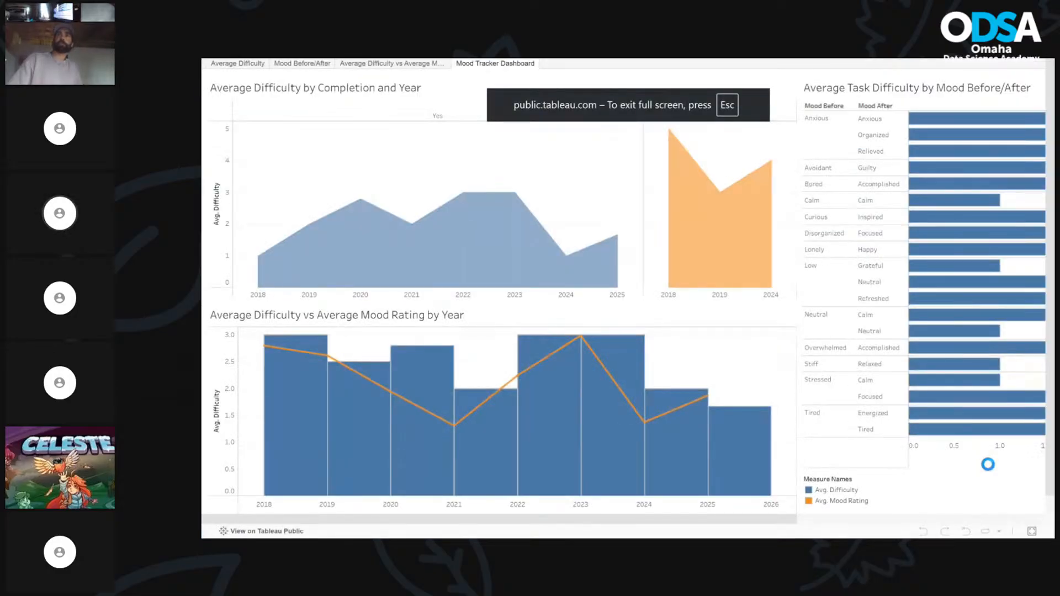
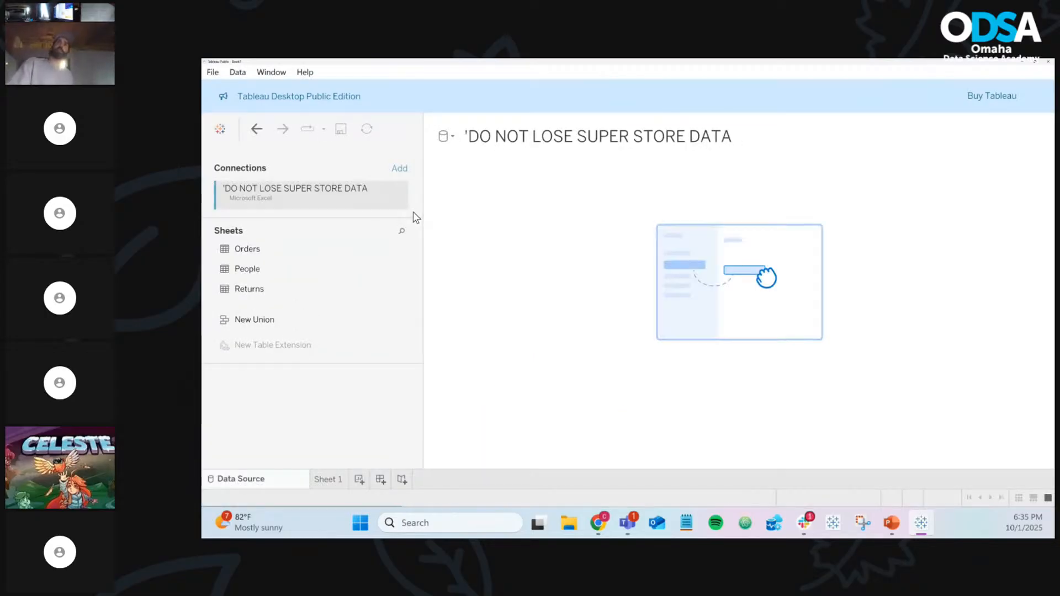
Add the Orders table (9,994 rows) to the Superstore data source and open Sheet 1
drag(268, 258, 497, 244)
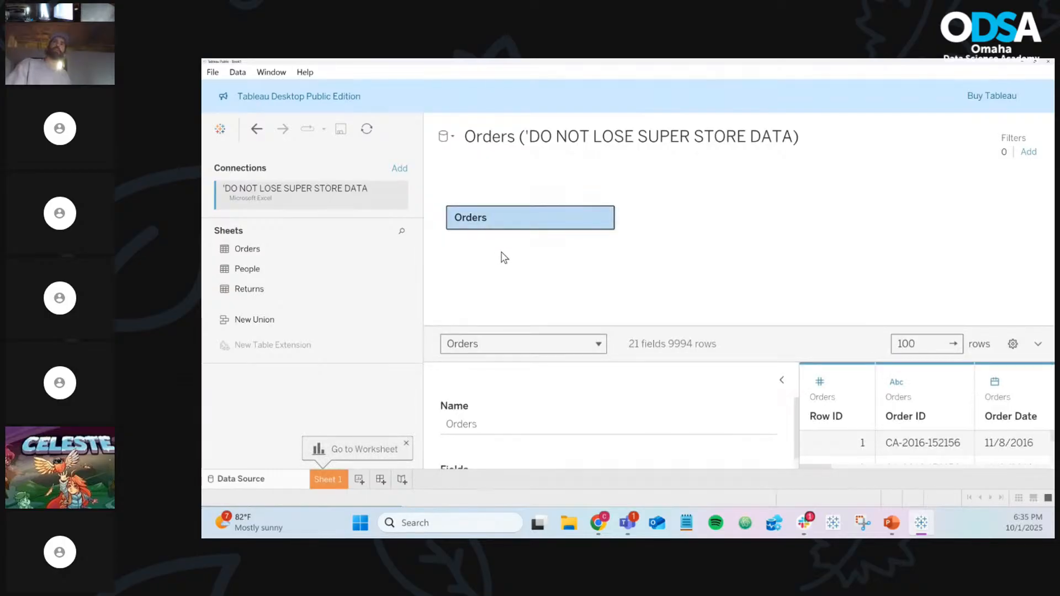
click(344, 479)
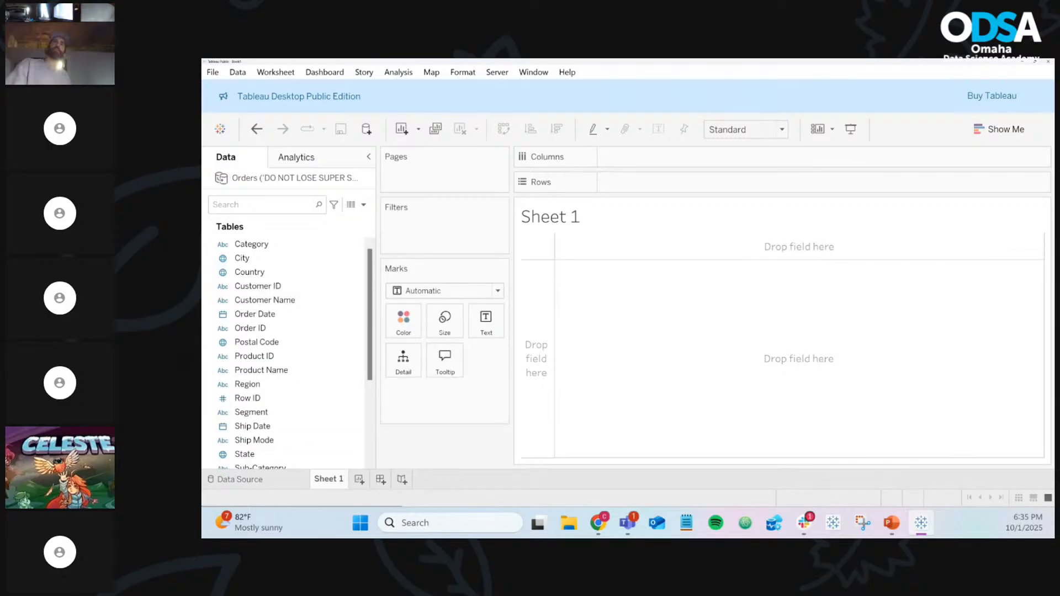
key(alt+Tab)
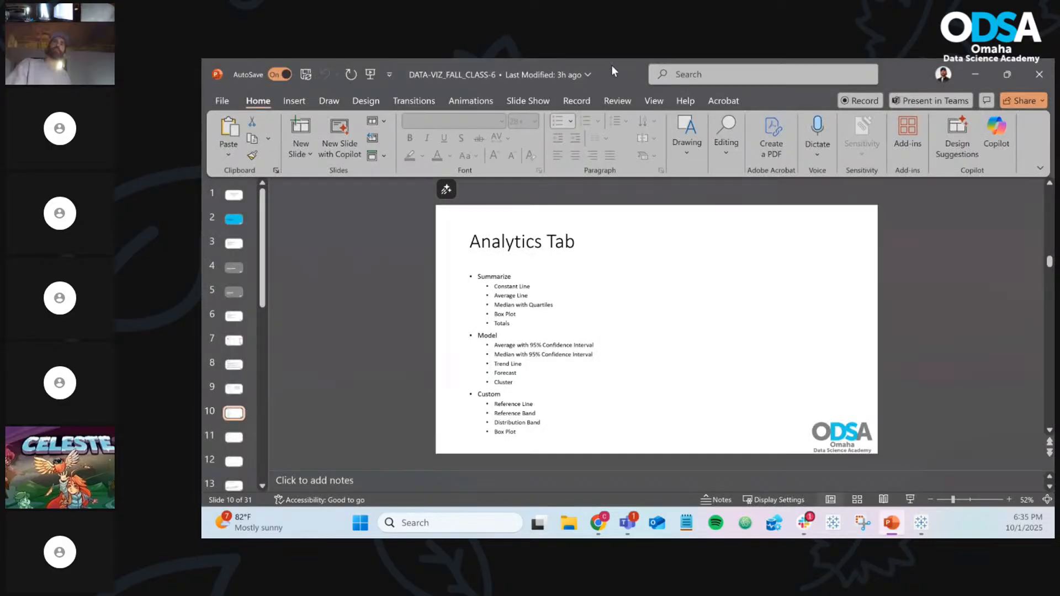
Restore the PowerPoint window to present the Analytics Tab slide
drag(611, 63, 0, 103)
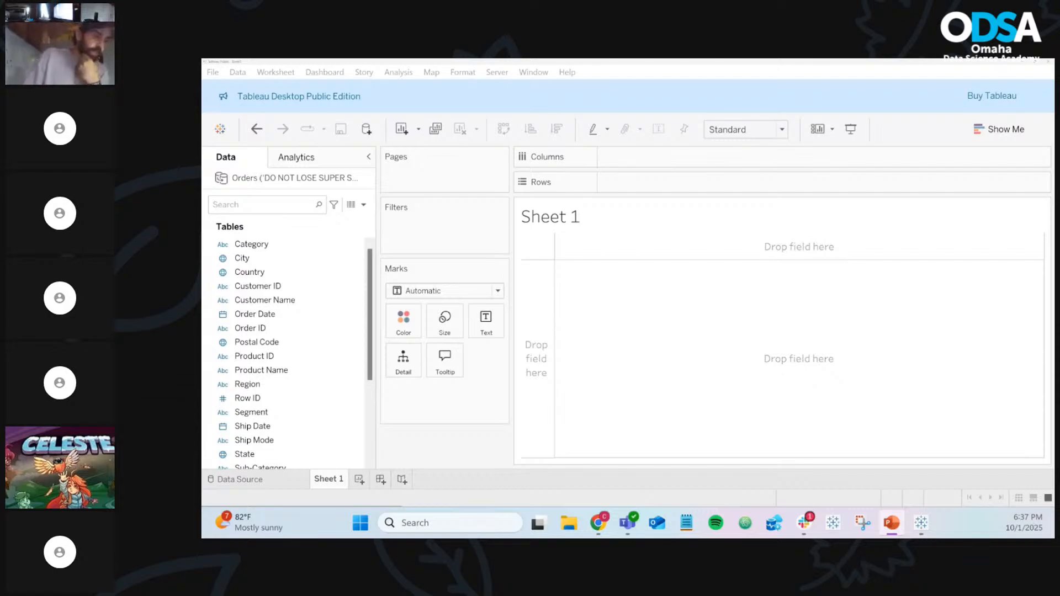
Chart SUM(Sales) by YEAR(Order Date) as a line for 2014–2017
key(alt+Tab)
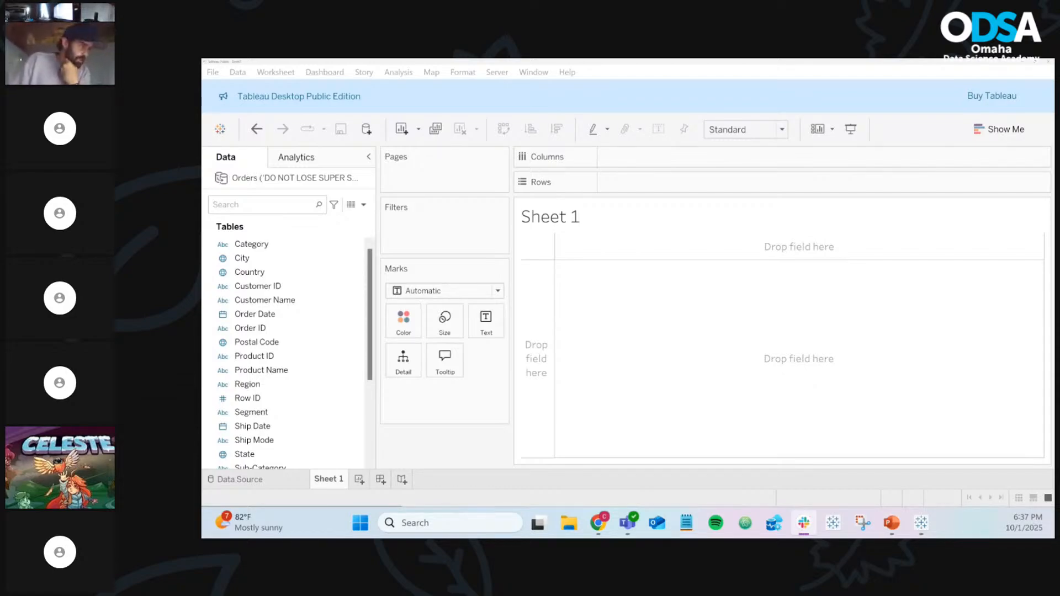
key(alt+Tab)
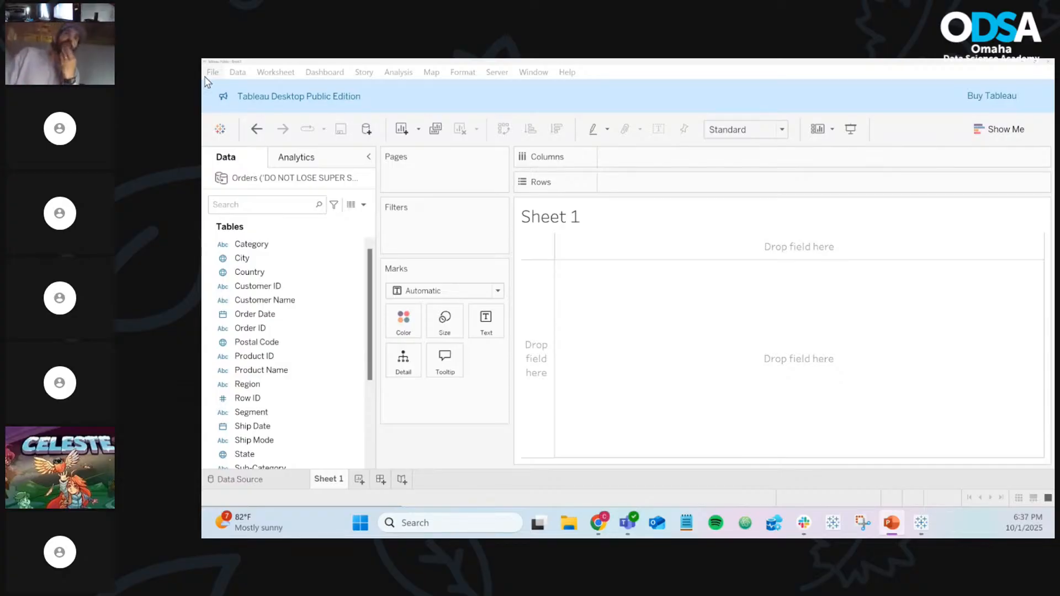
click(331, 317)
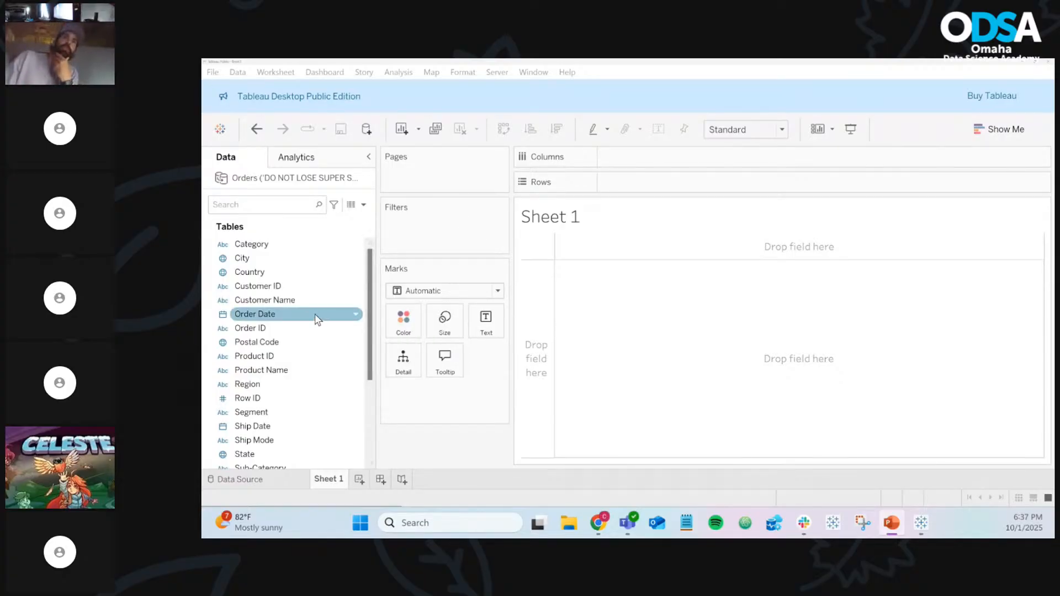
drag(332, 323, 718, 166)
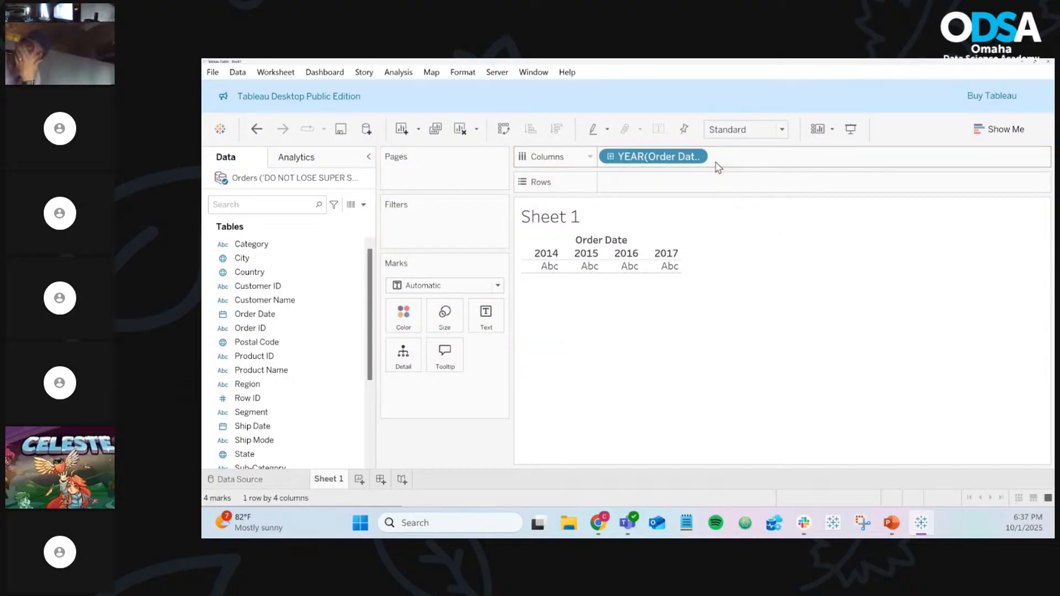
scroll(282, 319, down, 1)
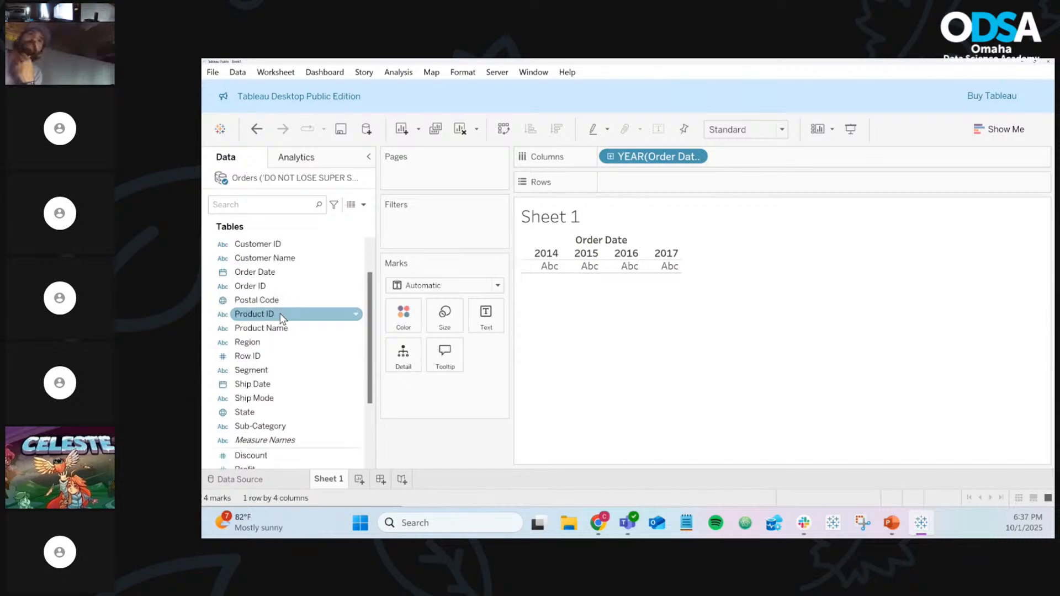
scroll(282, 319, down, 3)
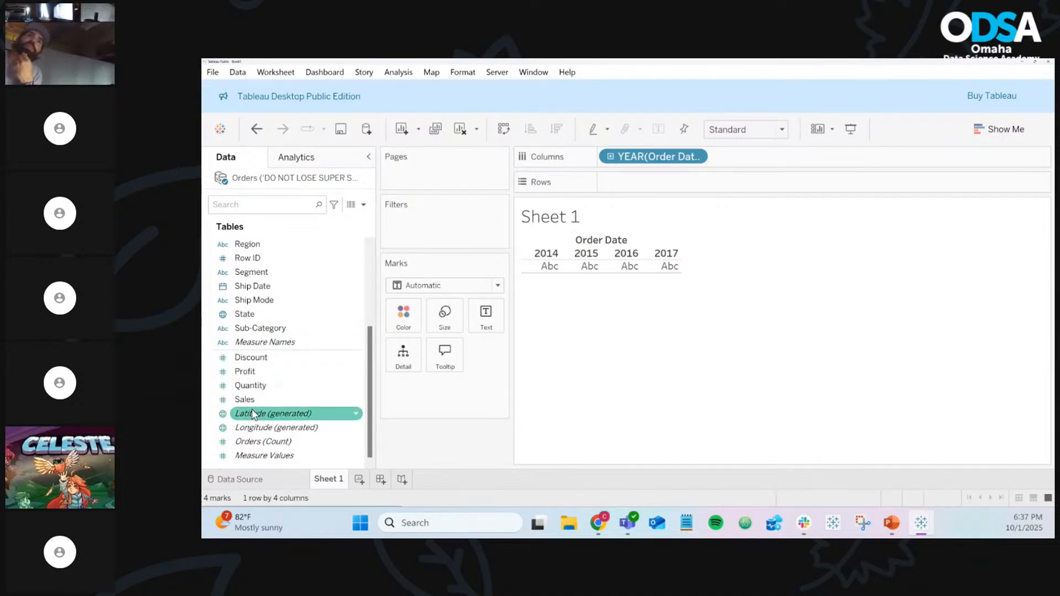
drag(258, 400, 671, 190)
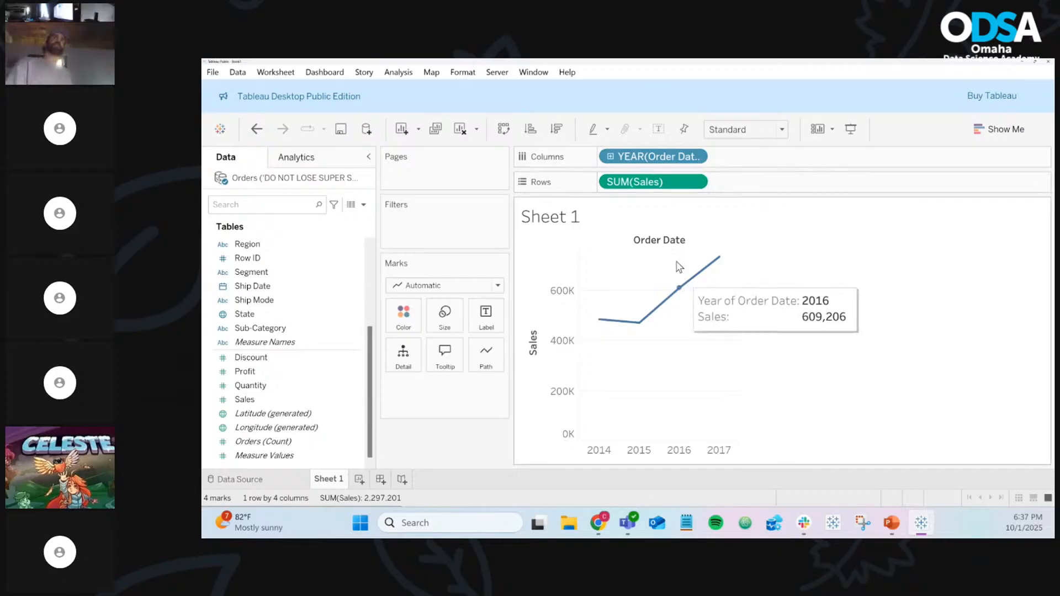
Drill Order Date through quarters, months and days, then keep months within years without quarters
click(610, 157)
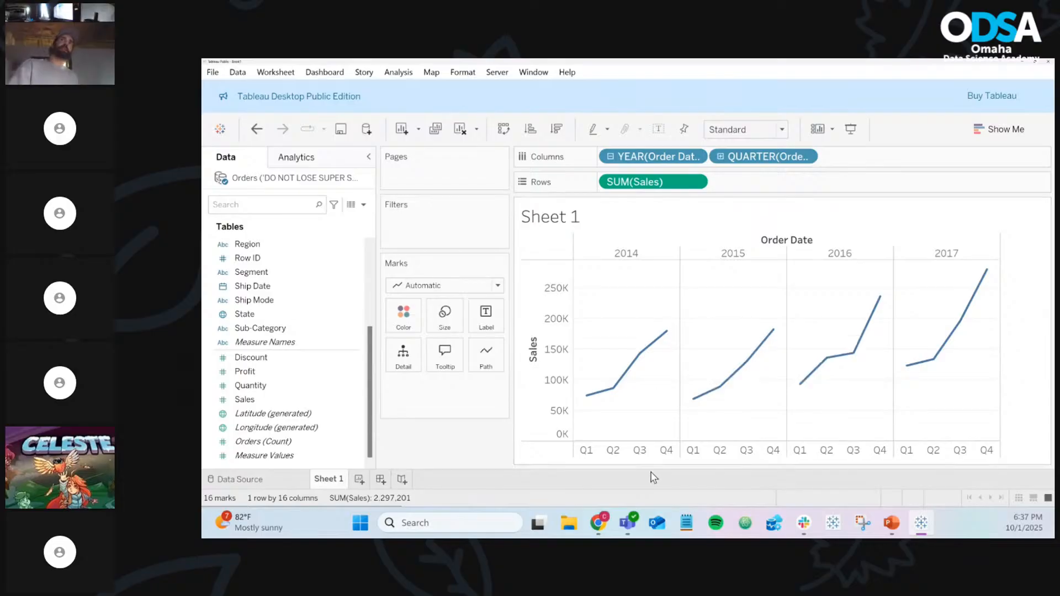
click(721, 158)
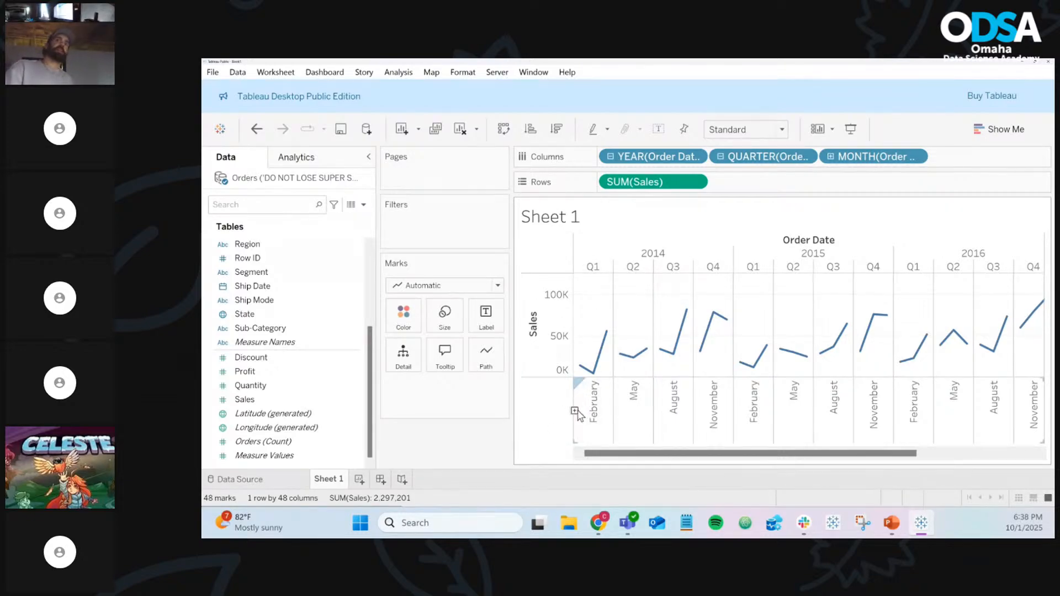
click(574, 411)
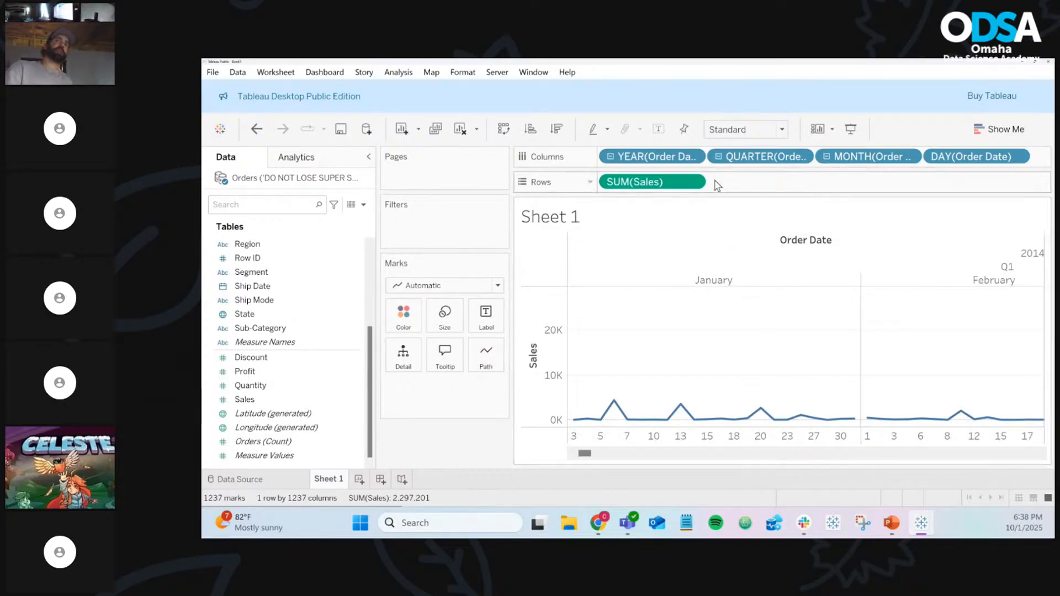
click(720, 159)
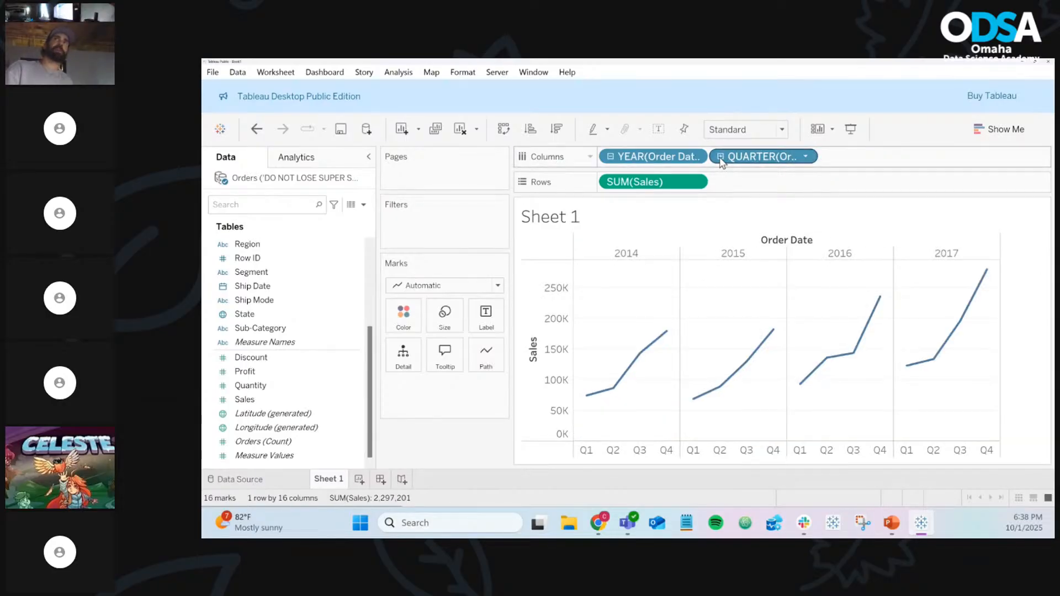
click(720, 159)
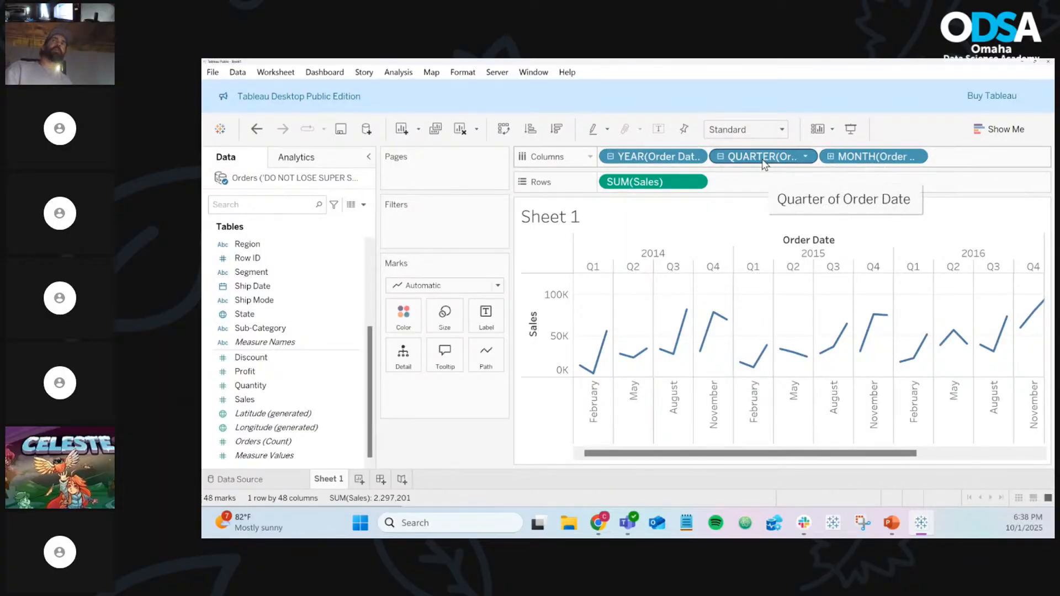
click(720, 158)
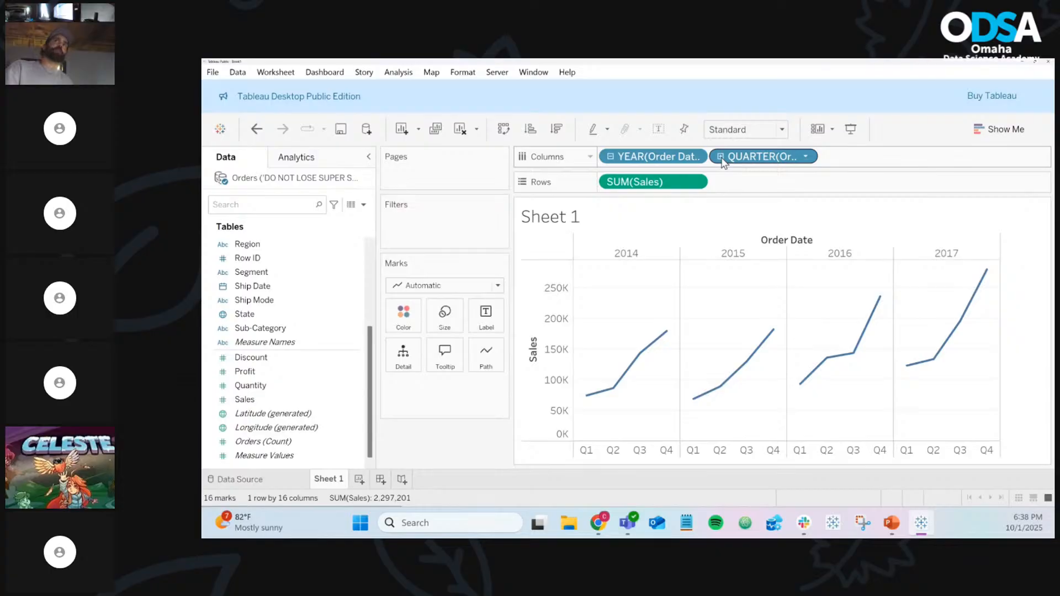
click(611, 158)
click(610, 157)
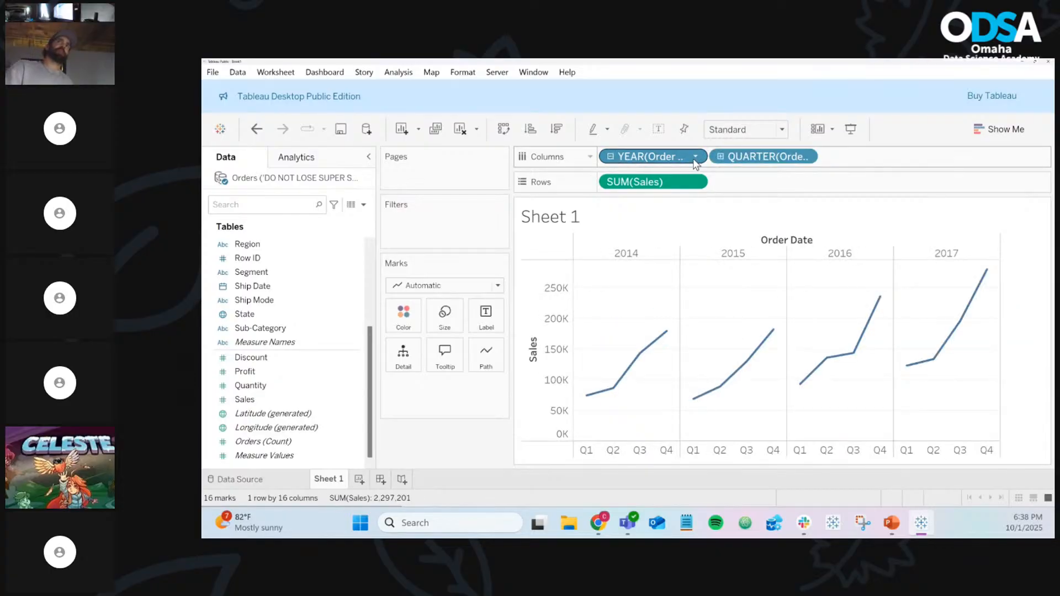
click(720, 157)
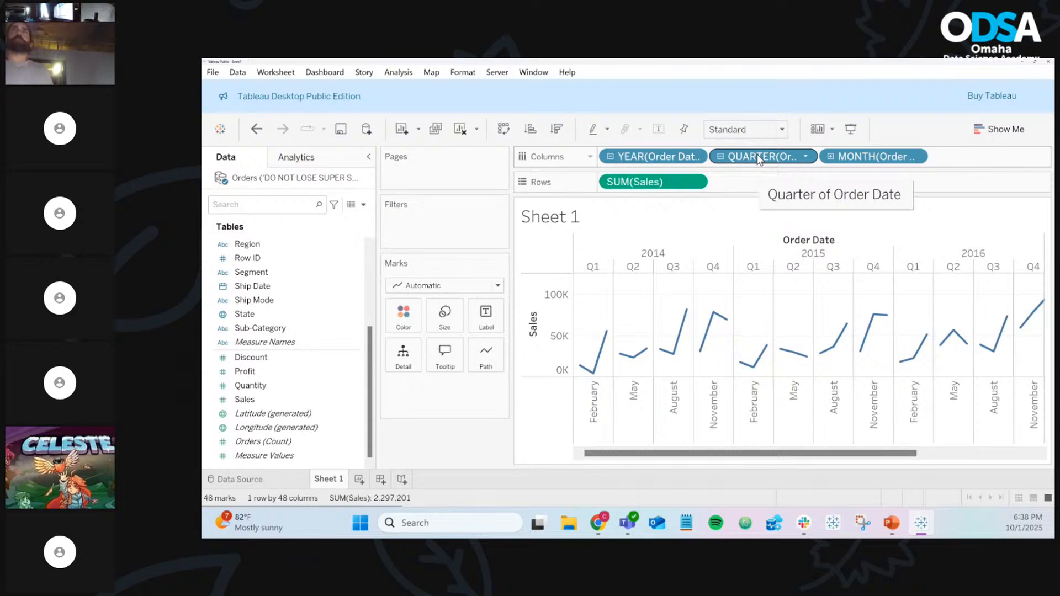
drag(597, 317, 456, 450)
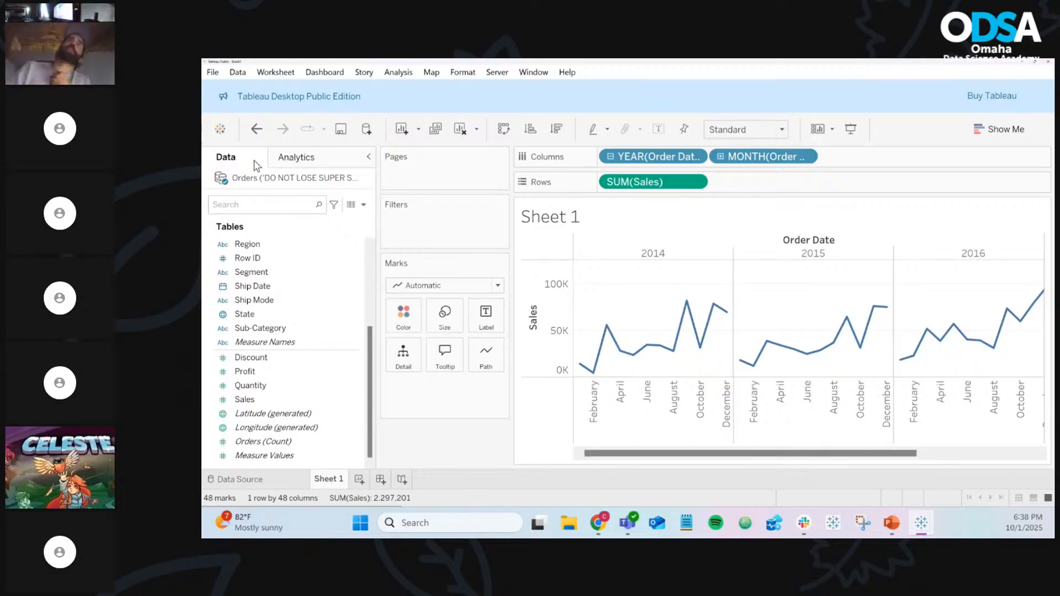
Compare the Data and Analytics panes, ending on the Analytics list of Summarize, Model and Custom items
click(309, 160)
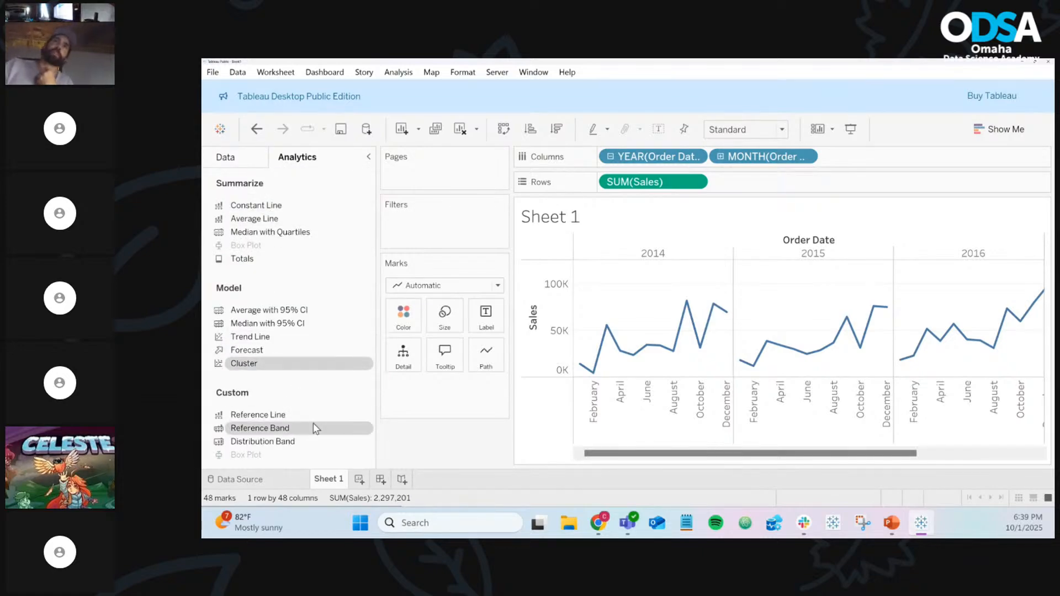
click(257, 160)
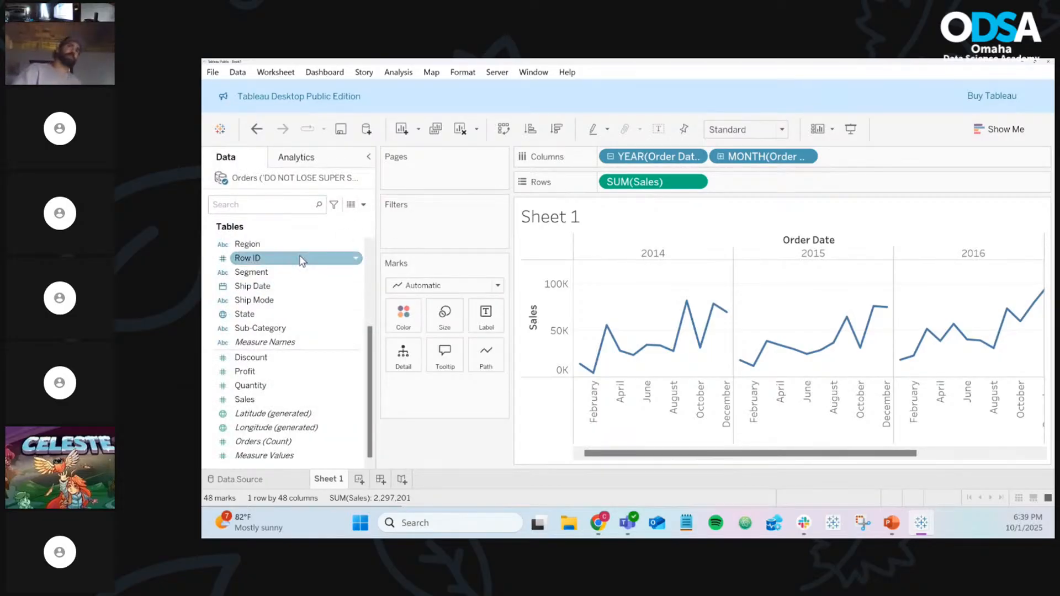
scroll(302, 261, up, 1)
scroll(293, 243, up, 2)
scroll(273, 301, down, 3)
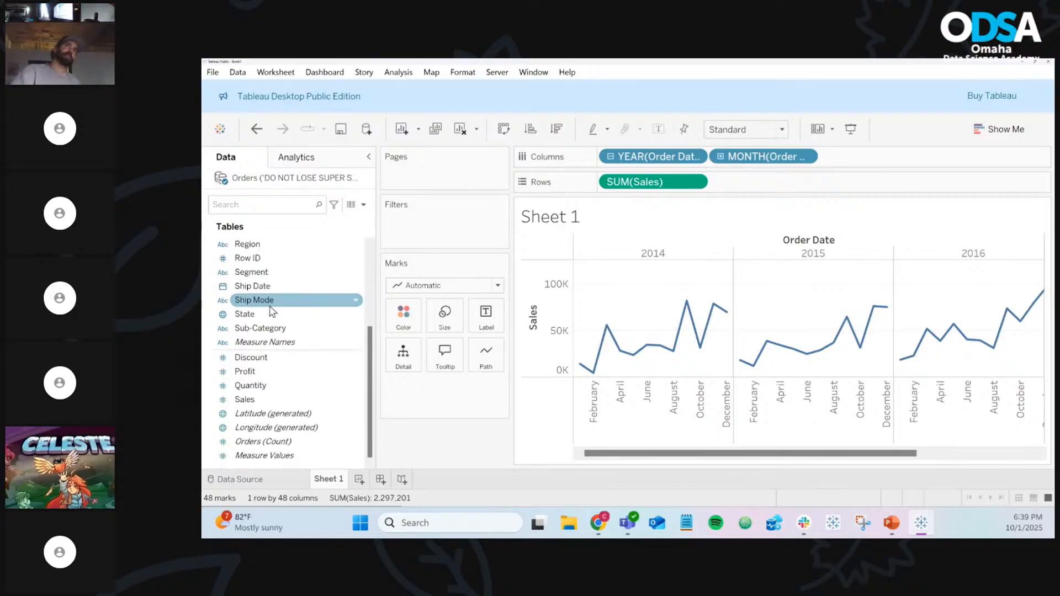
scroll(271, 306, up, 3)
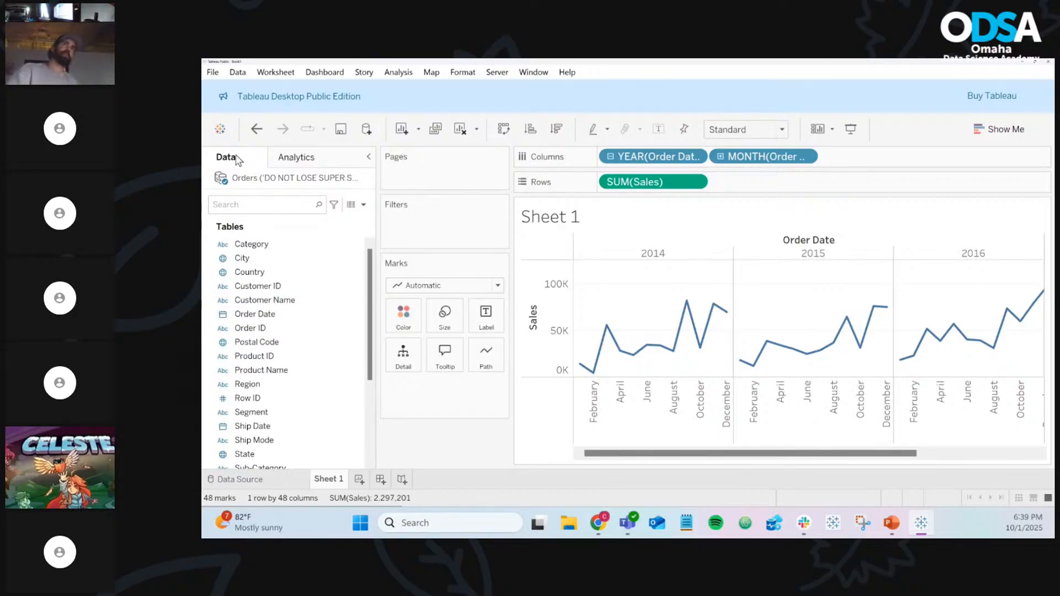
click(302, 159)
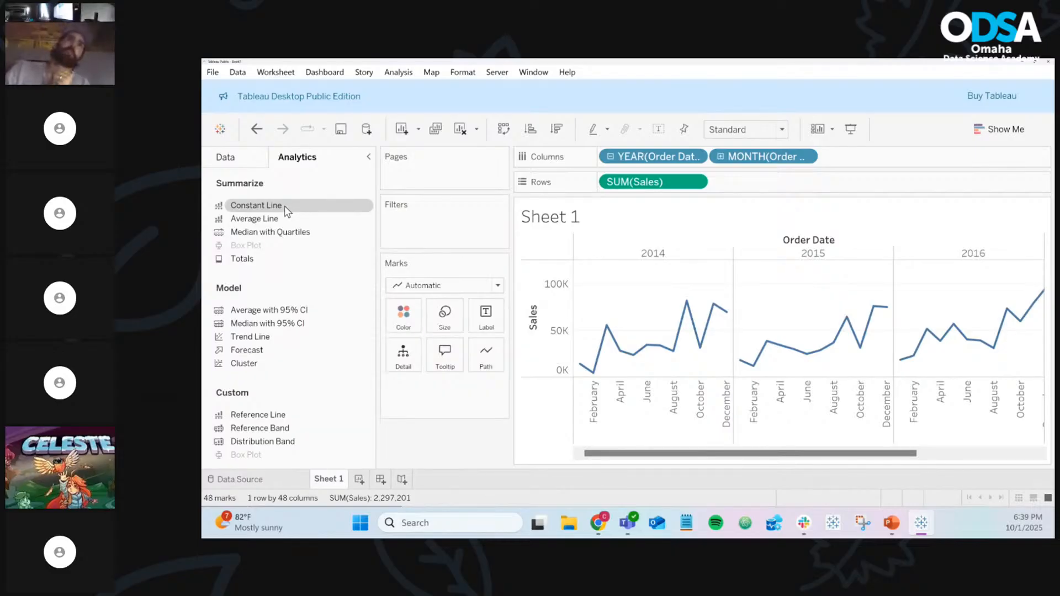
Drop a Constant Line onto the monthly Sales chart with a value of 50,000
drag(287, 211, 315, 204)
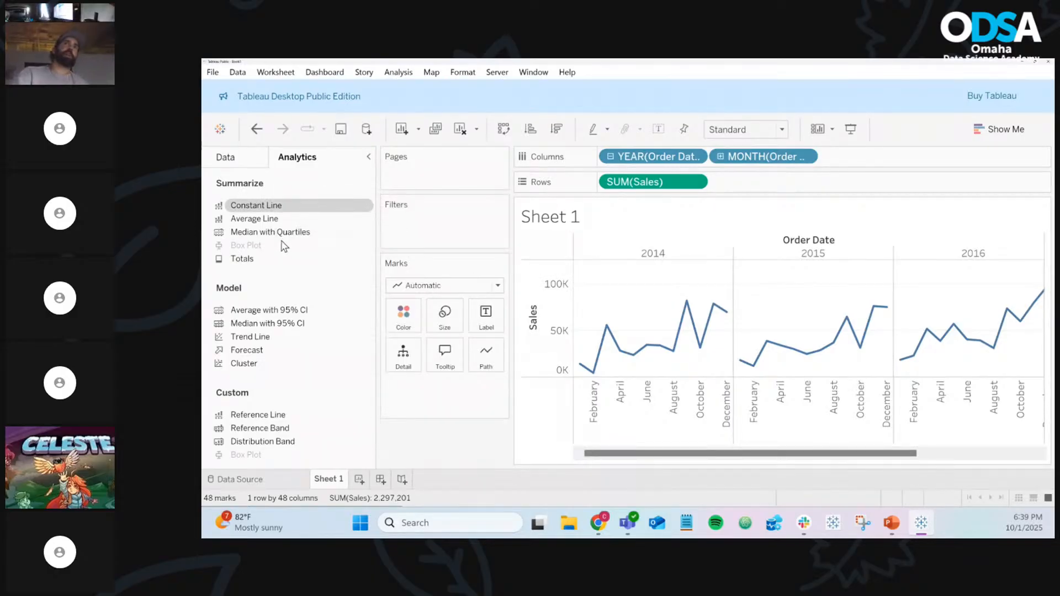
mouse_move(269, 220)
mouse_down()
mouse_move(587, 261)
mouse_move(729, 259)
mouse_move(309, 241)
mouse_move(259, 222)
mouse_move(279, 224)
mouse_up()
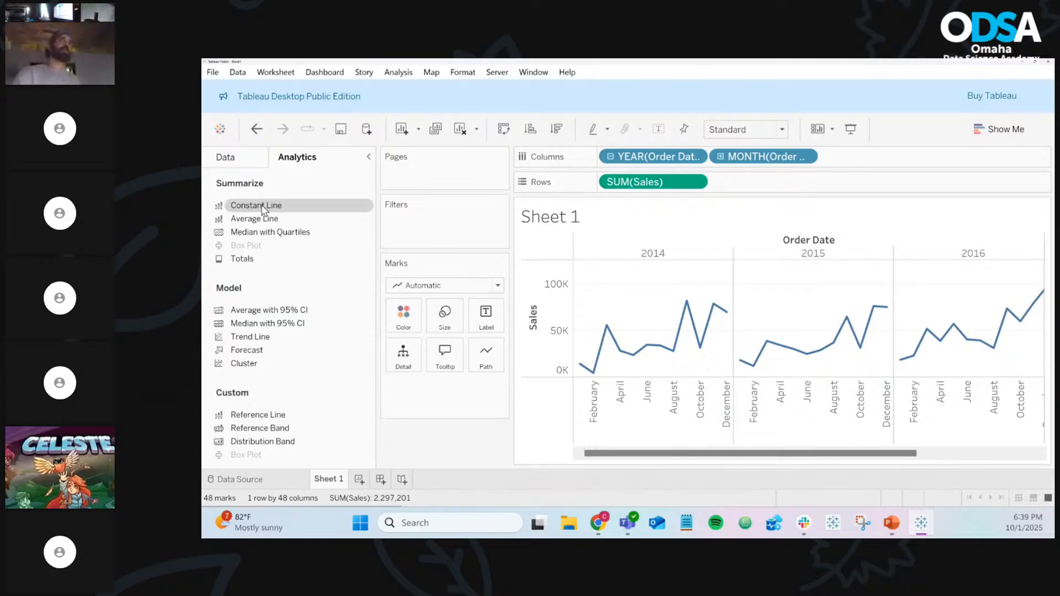
drag(263, 210, 647, 261)
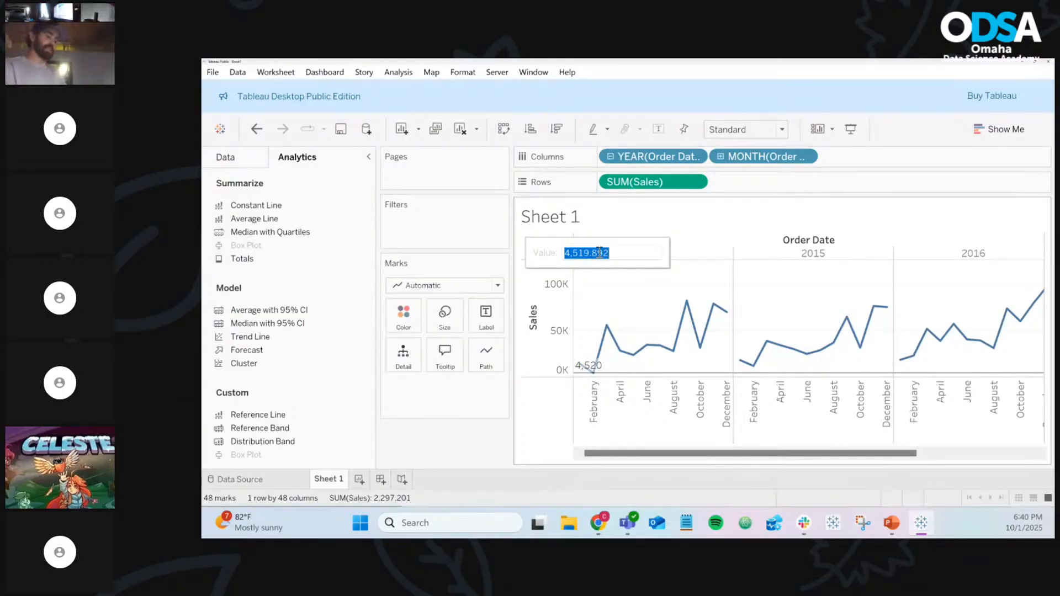
text(50000)
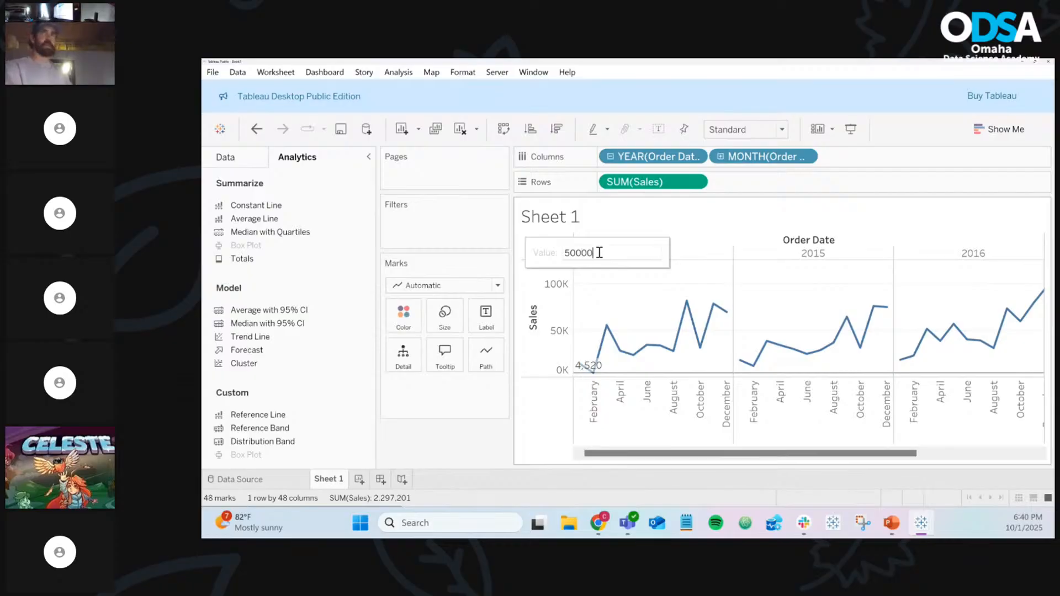
key(Return)
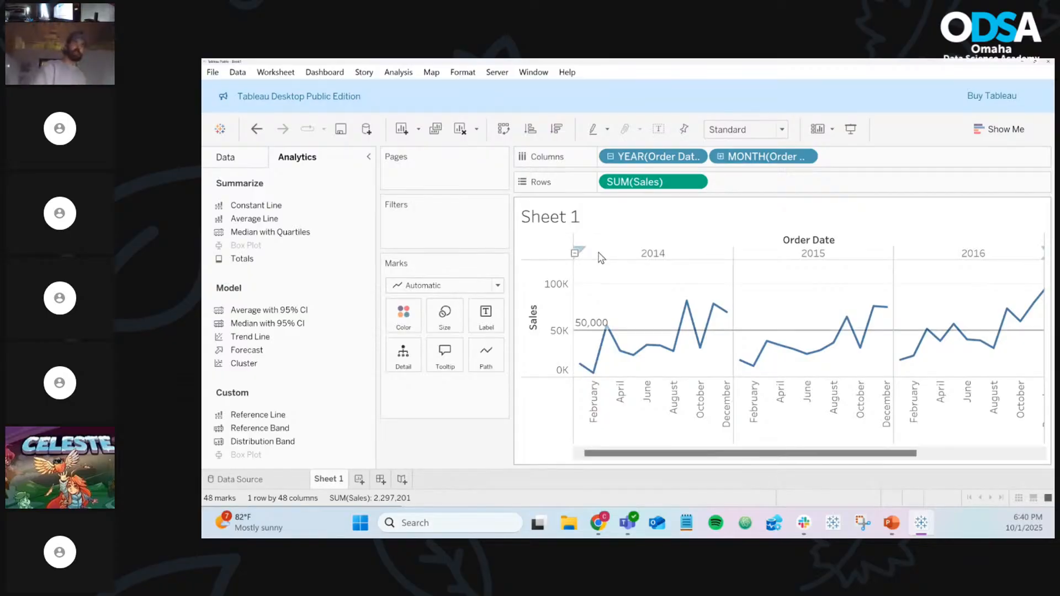
mouse_move(674, 311)
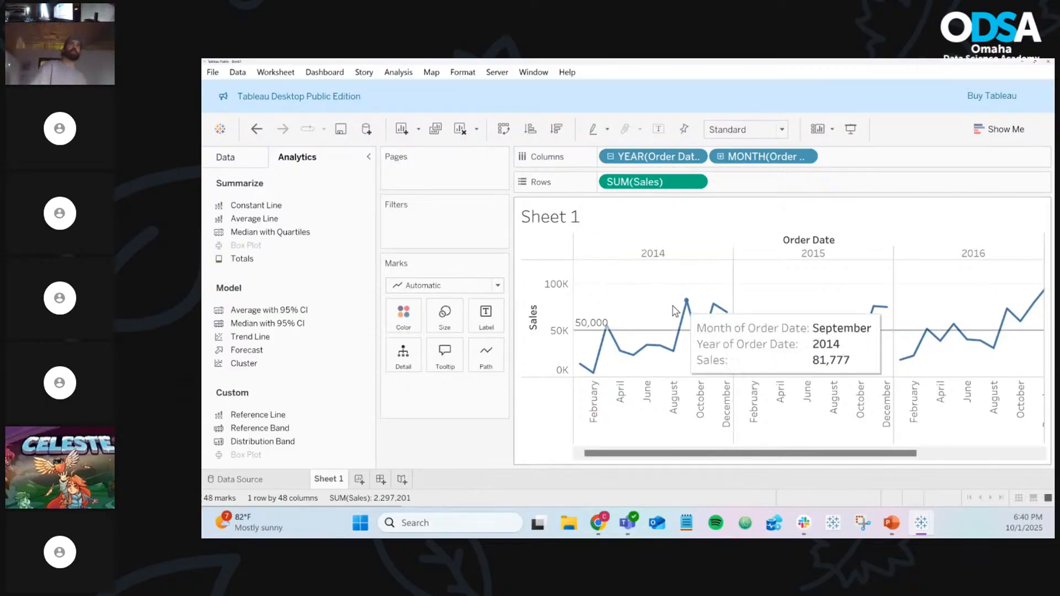
mouse_move(641, 335)
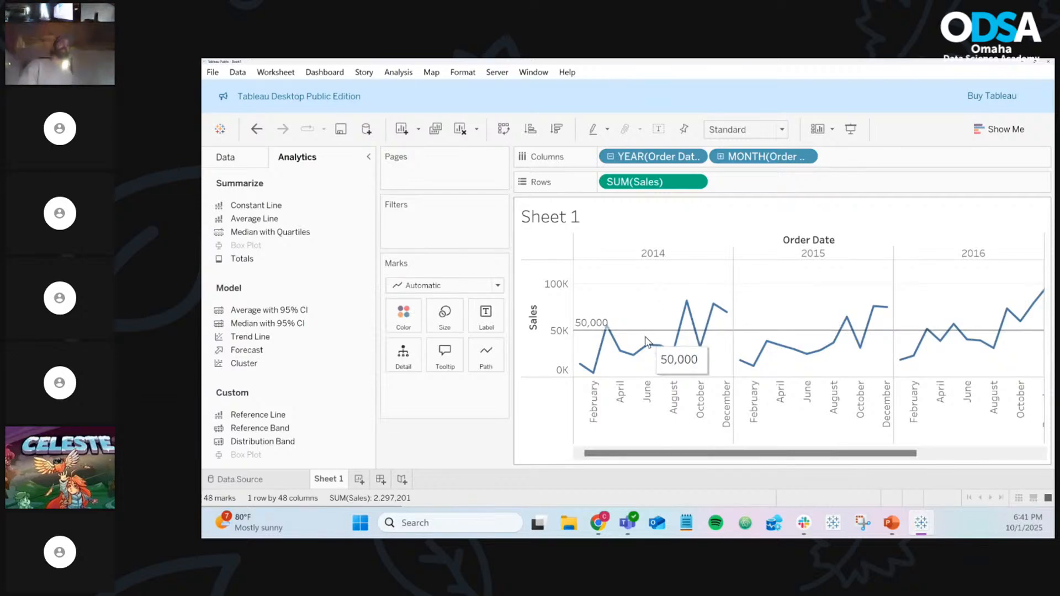
Edit the reference line's value to 75,000
right_click(645, 338)
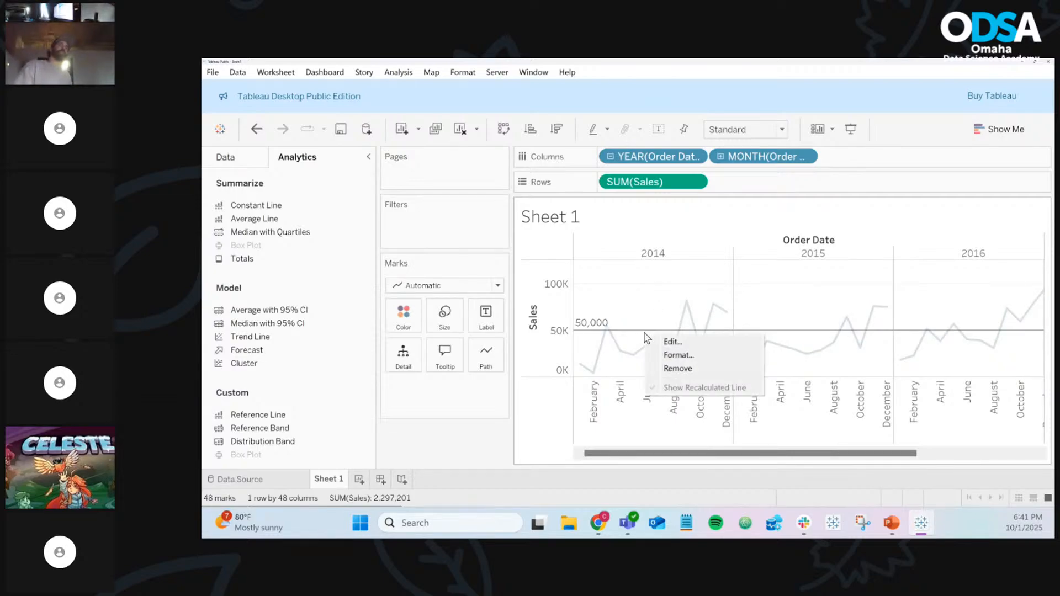
click(671, 341)
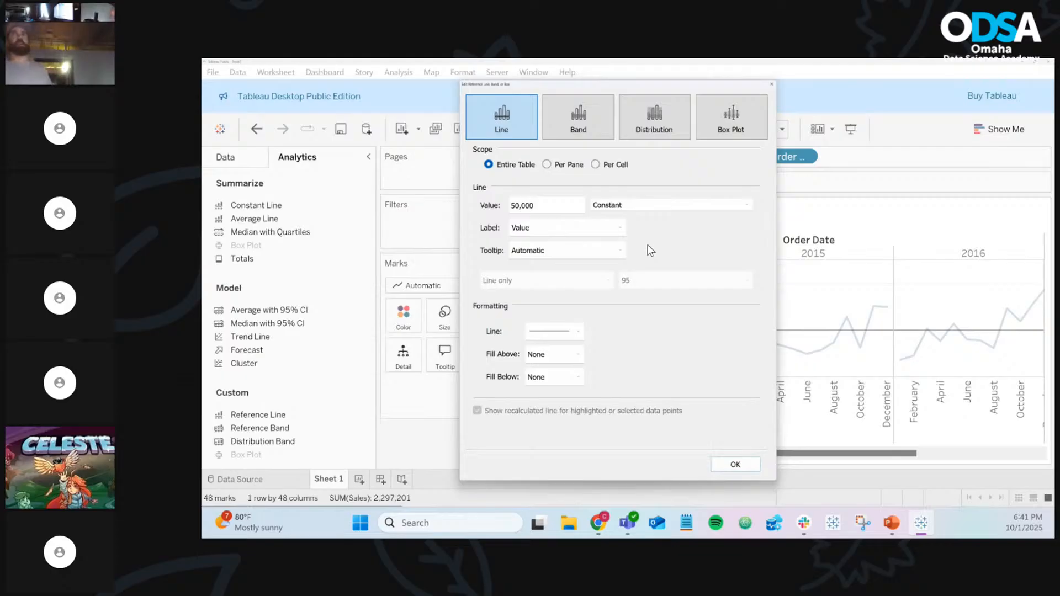
double_click(556, 207)
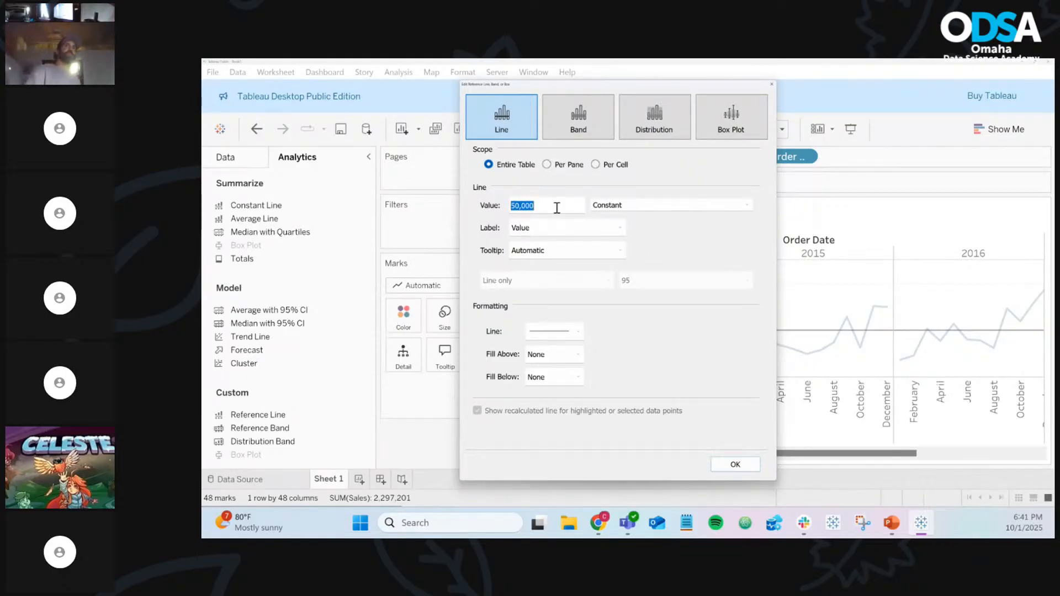
text(750000)
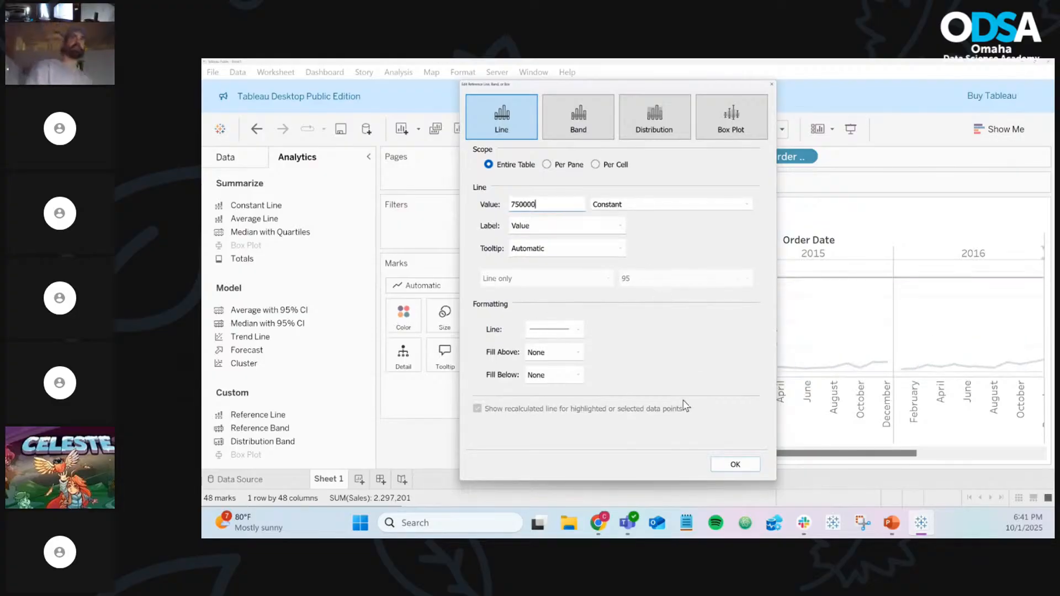
key(BackSpace)
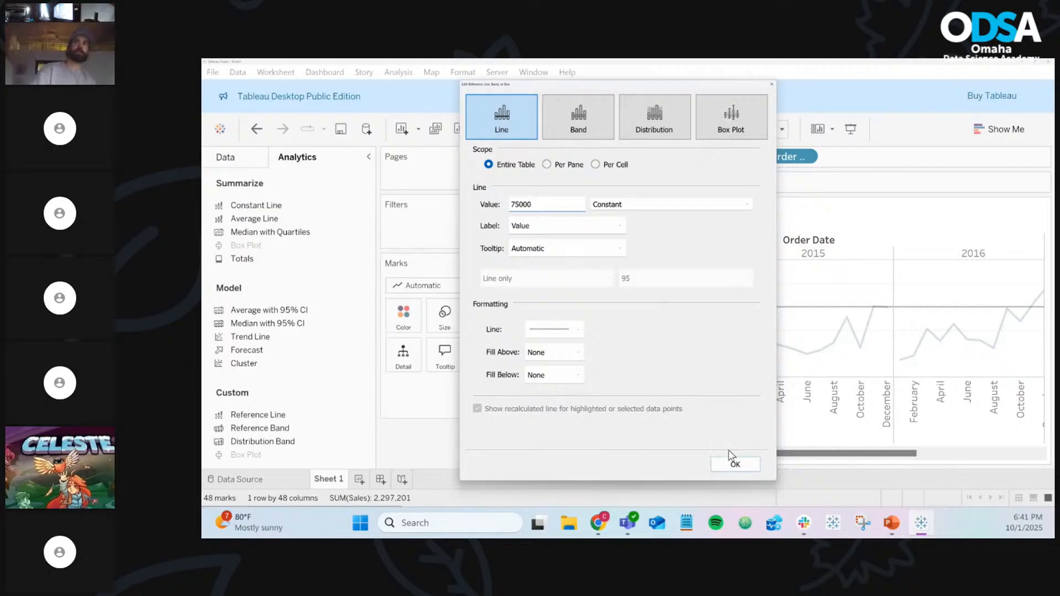
click(736, 465)
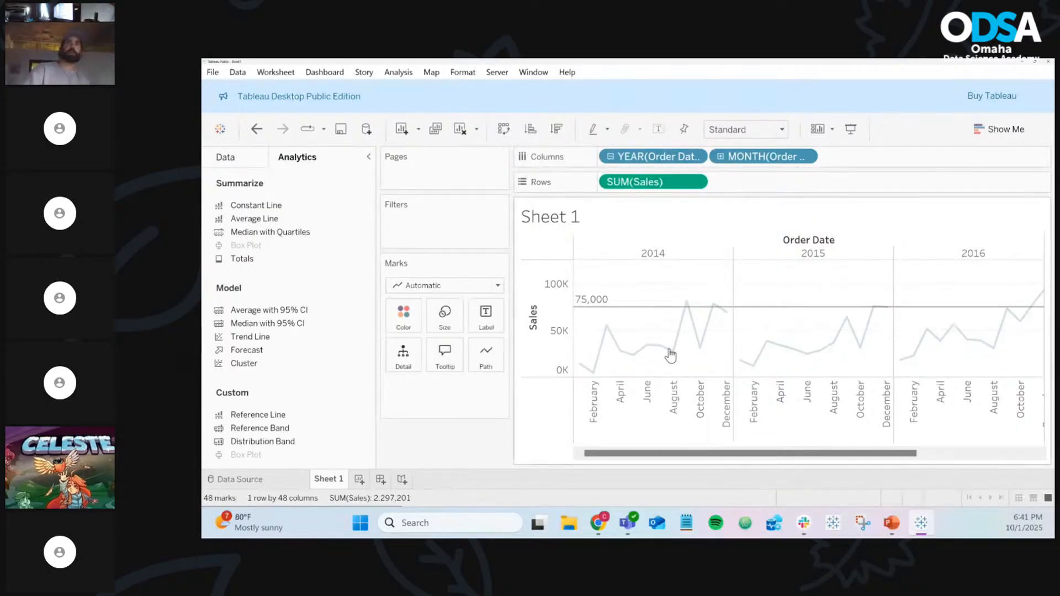
Lower the reference line's value from 75,000 to 70,000
mouse_move(637, 311)
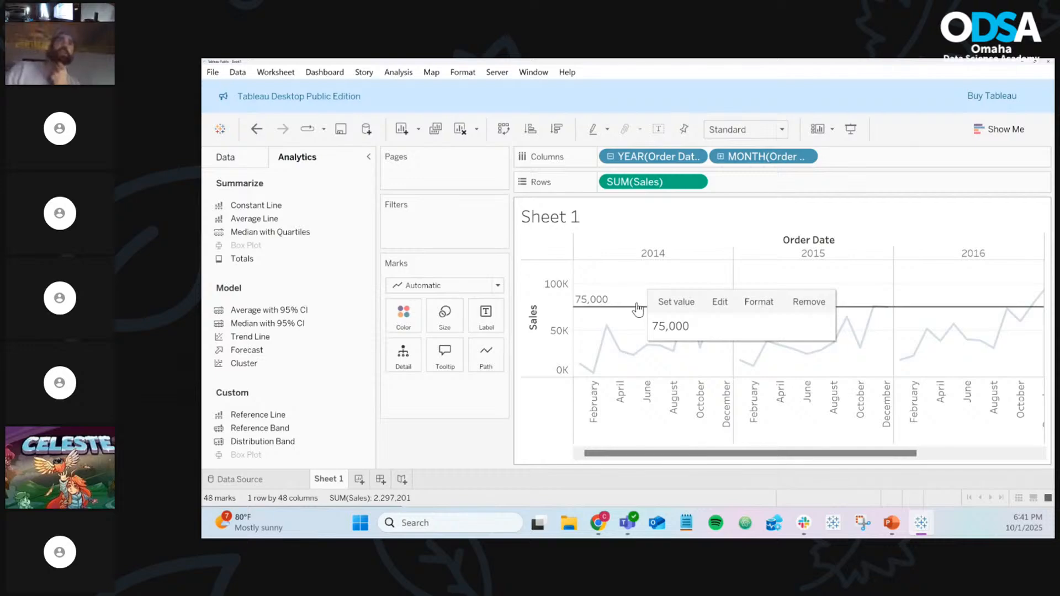
right_click(637, 310)
click(661, 311)
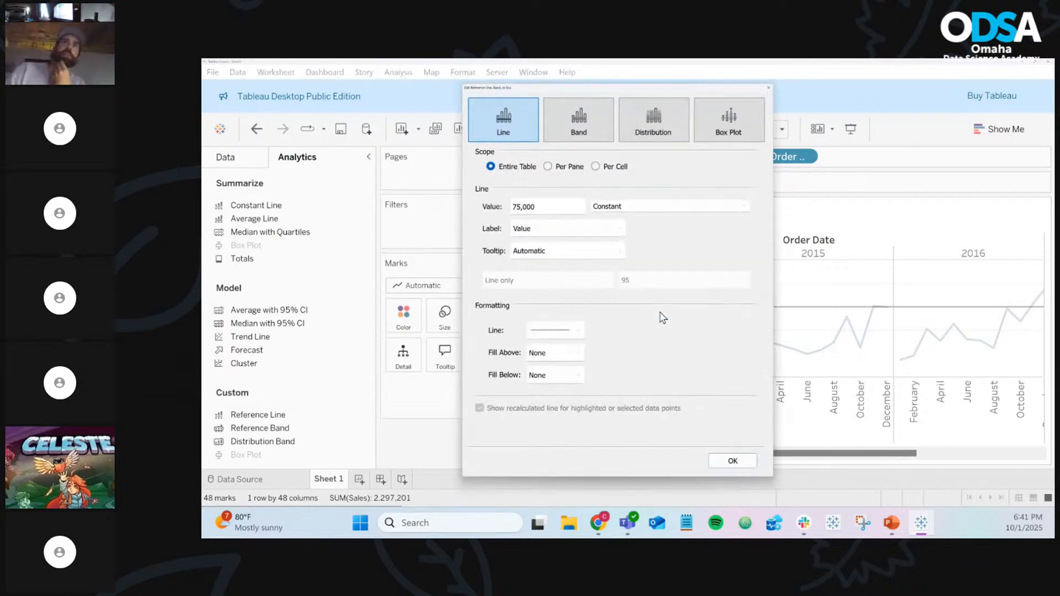
double_click(570, 211)
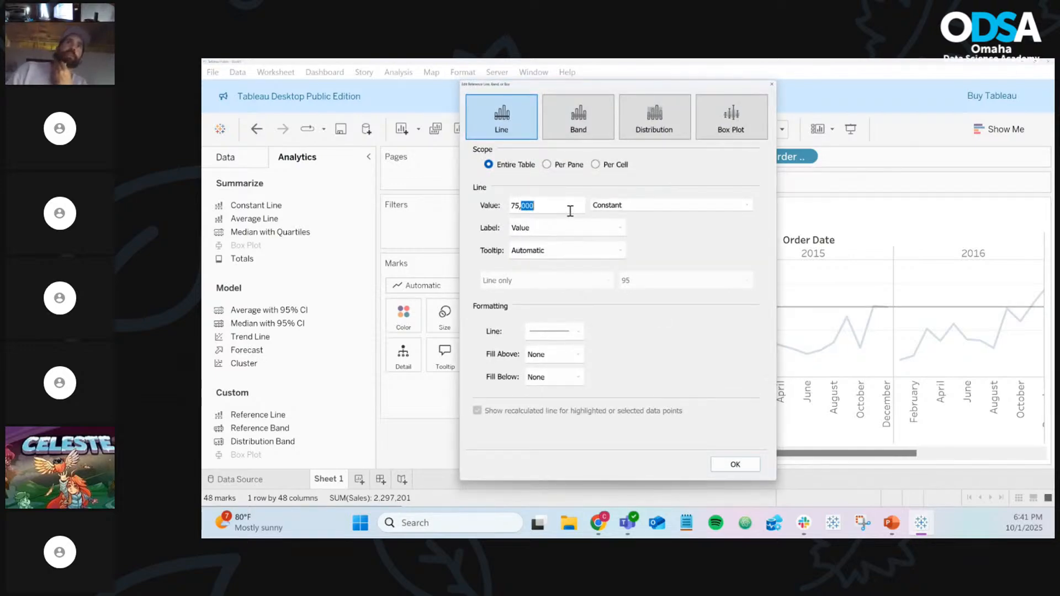
click(570, 211)
triple_click(570, 211)
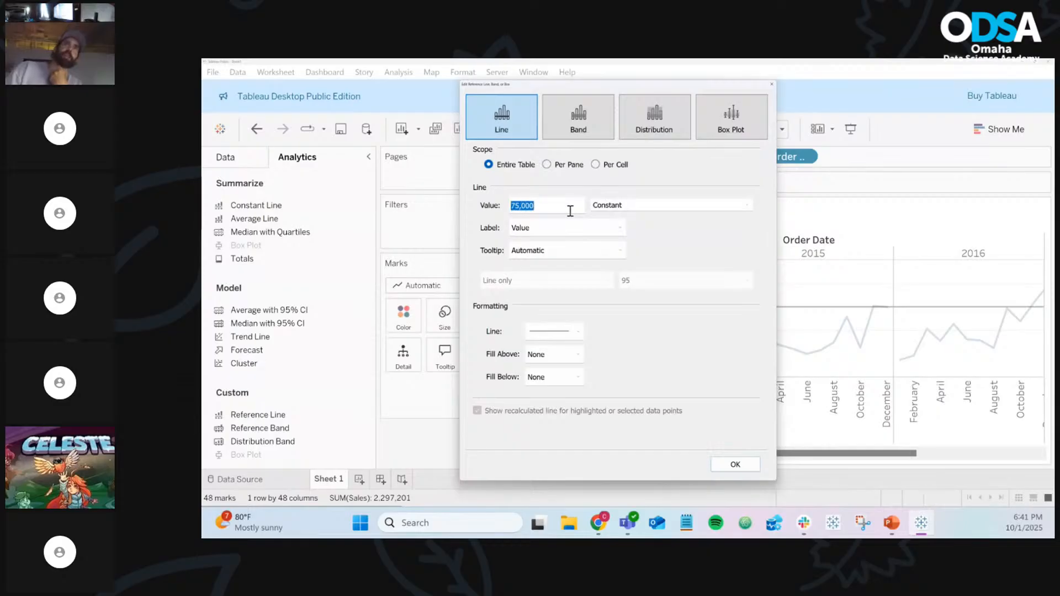
text(70000)
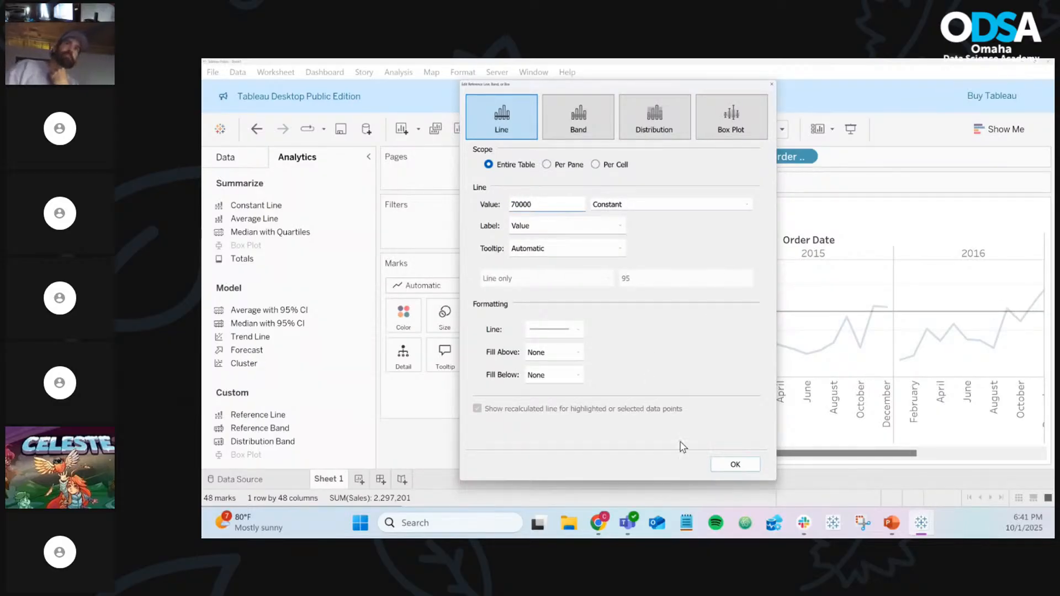
click(745, 473)
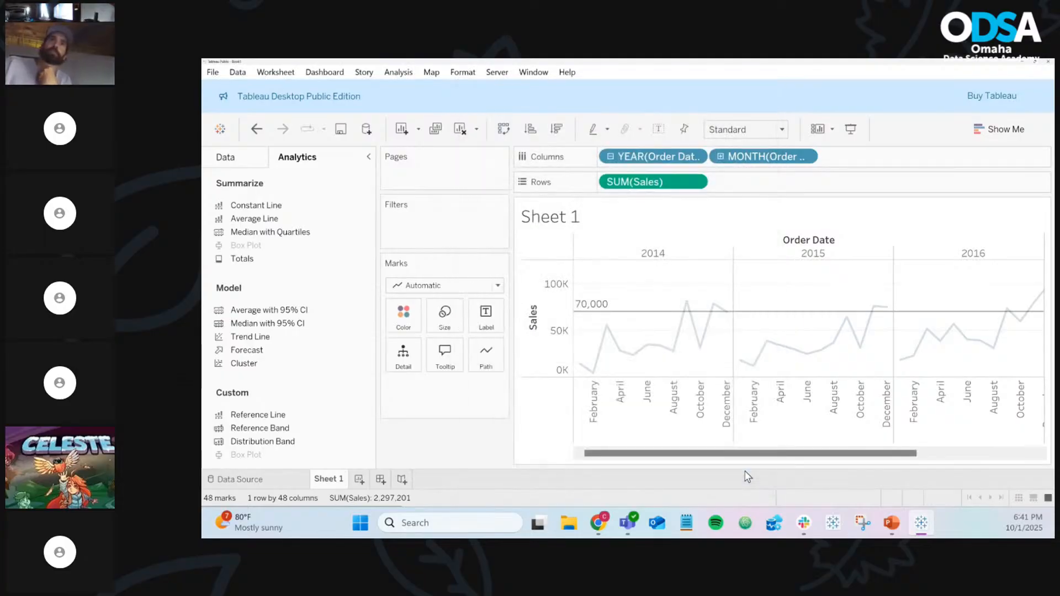
Restyle the 70,000 reference line with a new colour and a dashed pattern
mouse_move(643, 347)
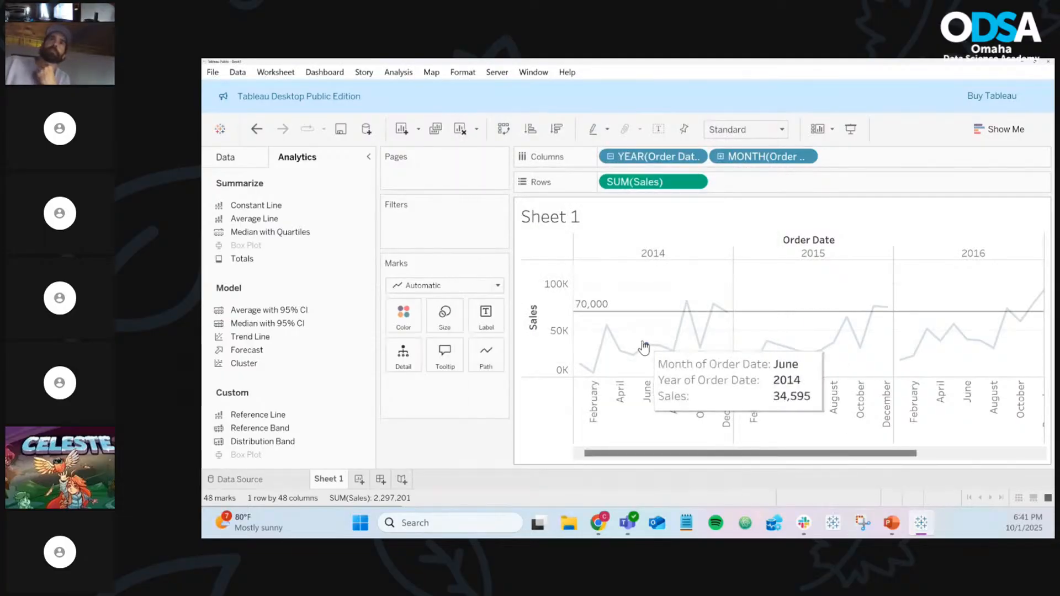
mouse_move(624, 312)
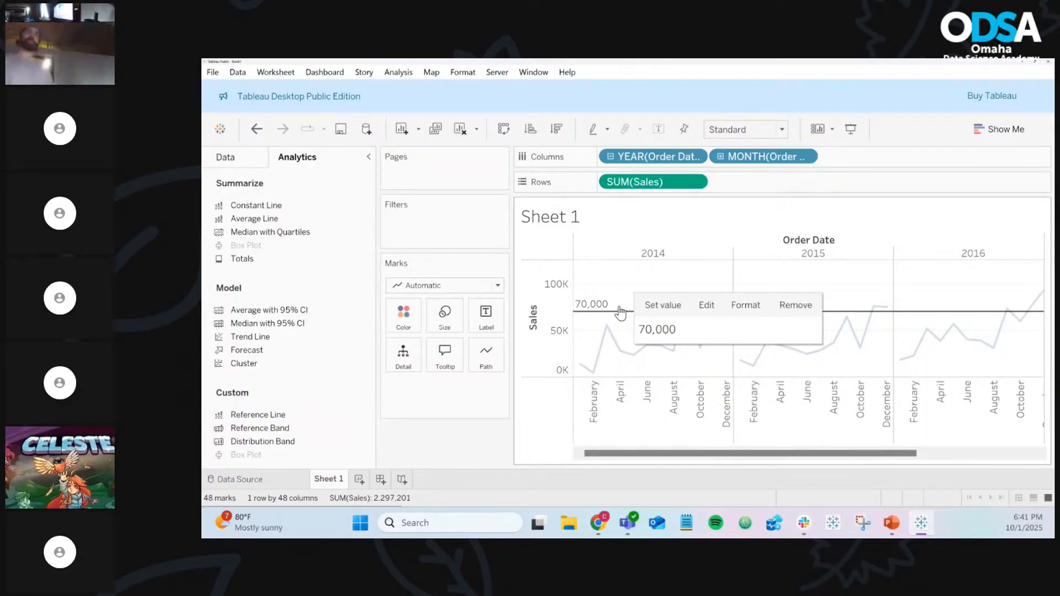
right_click(620, 314)
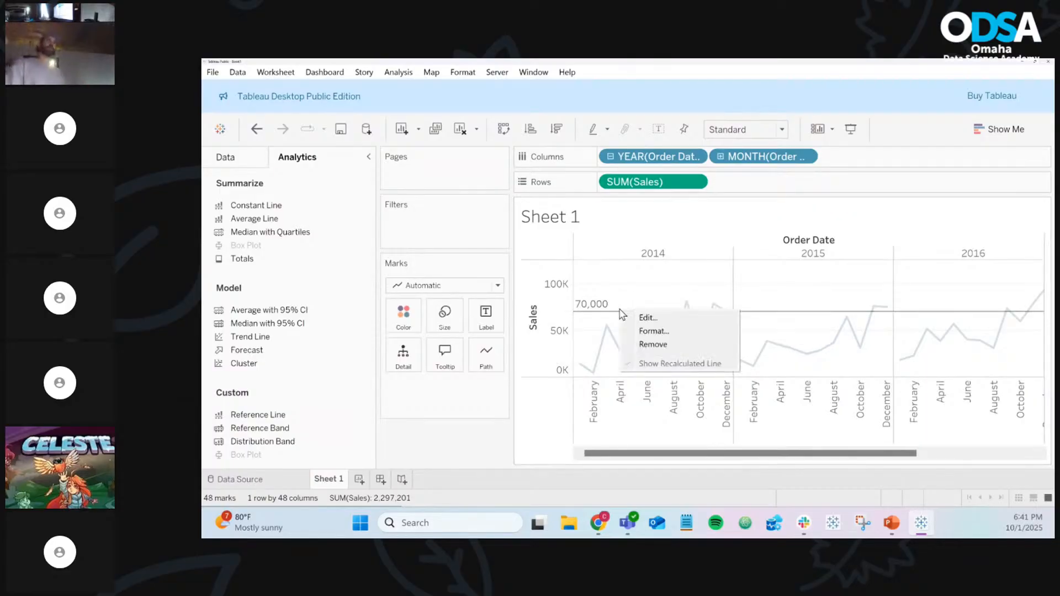
click(642, 318)
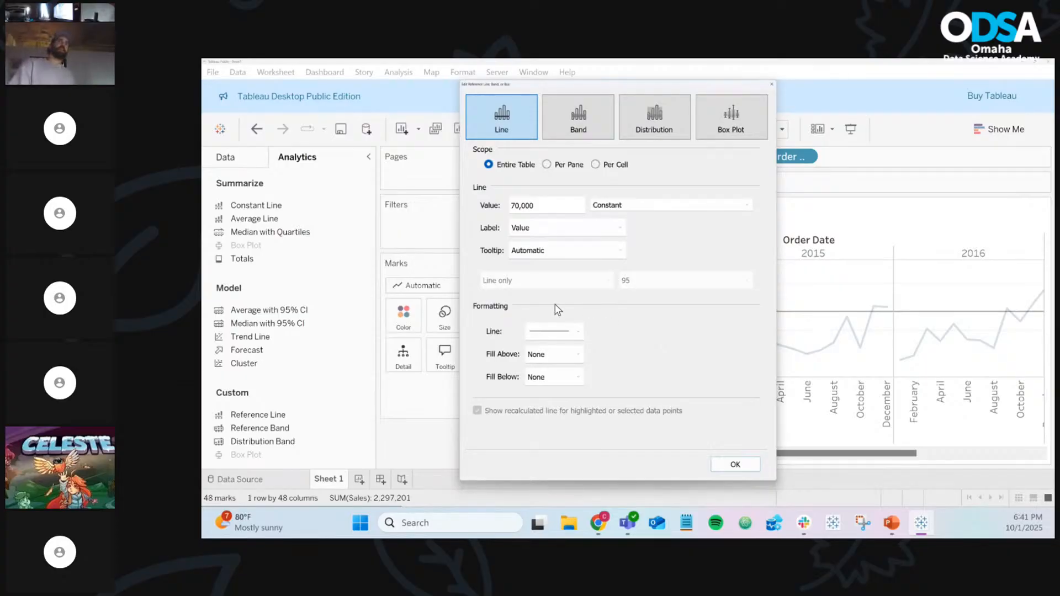
click(566, 338)
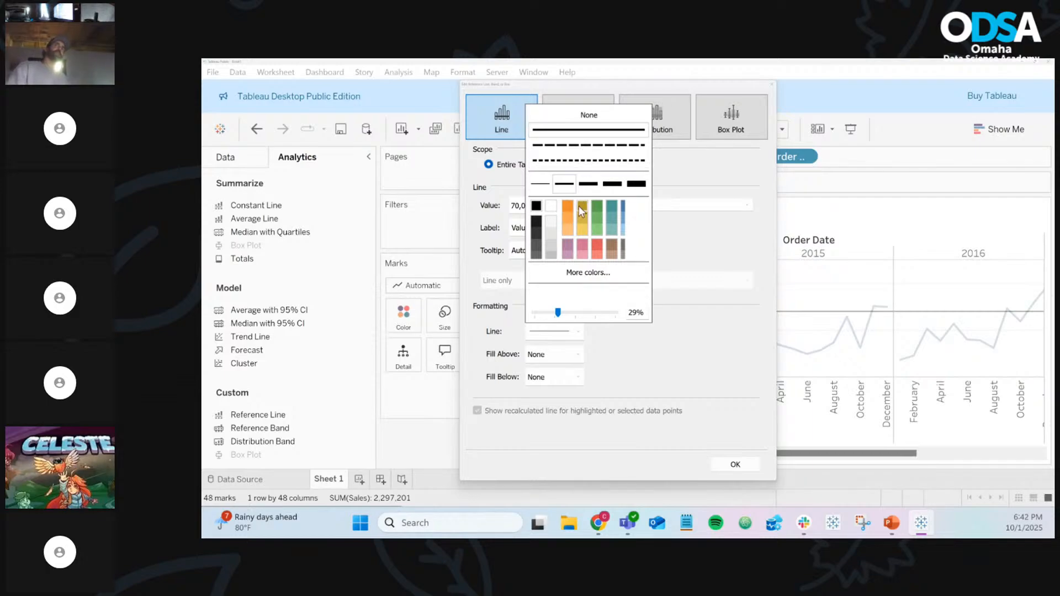
click(596, 205)
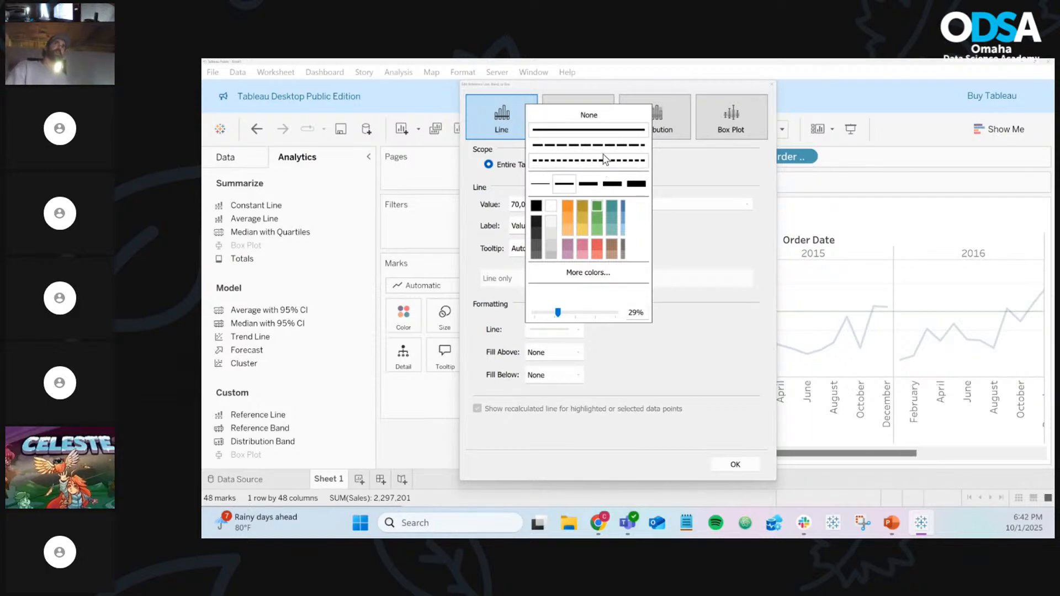
click(608, 146)
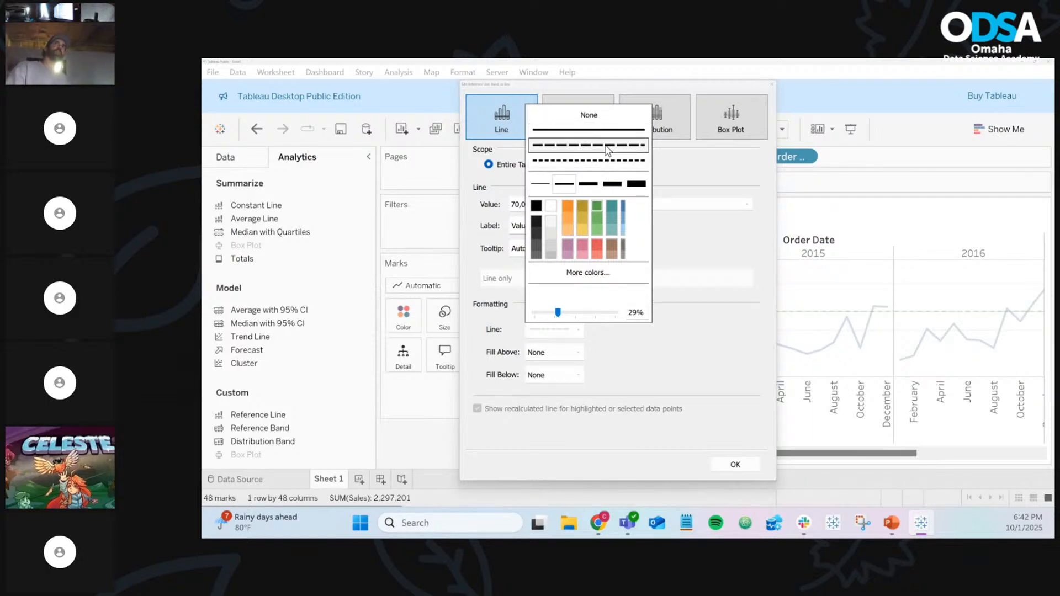
click(720, 382)
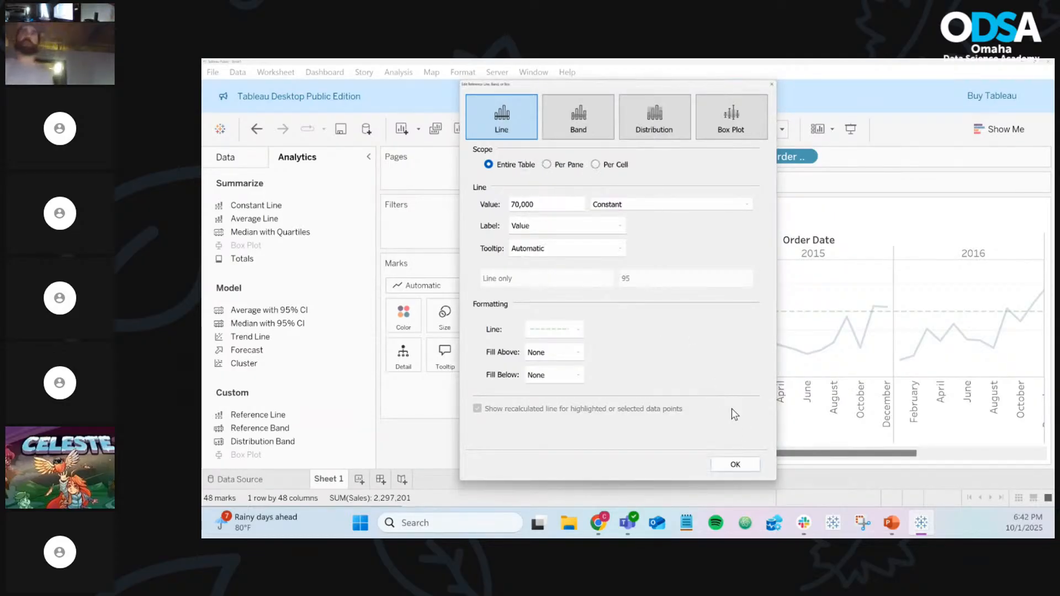
click(738, 462)
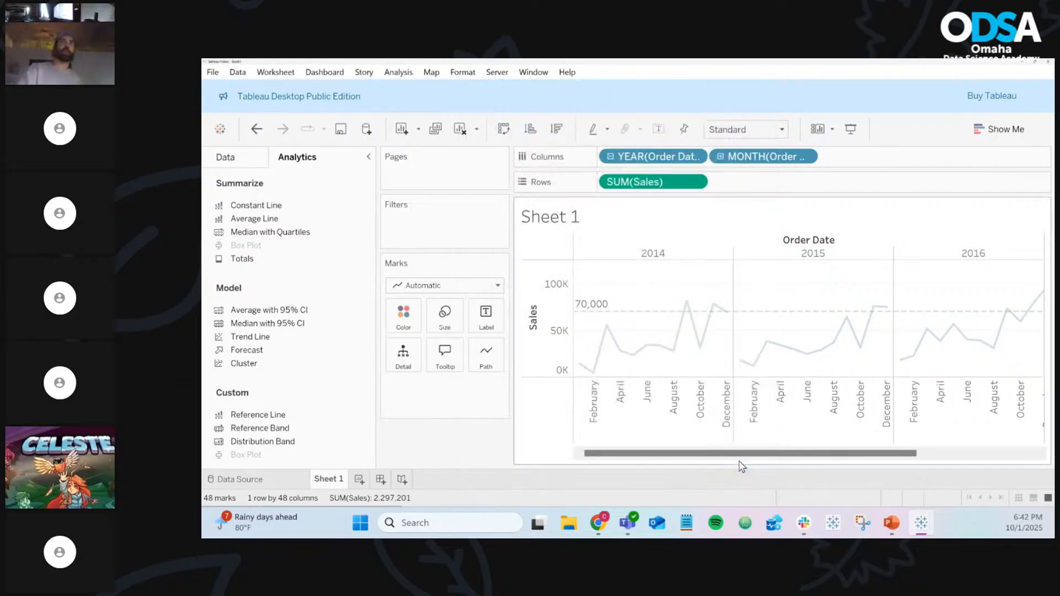
Set the reference line's Fill Above to None after briefly trying light grey
click(819, 291)
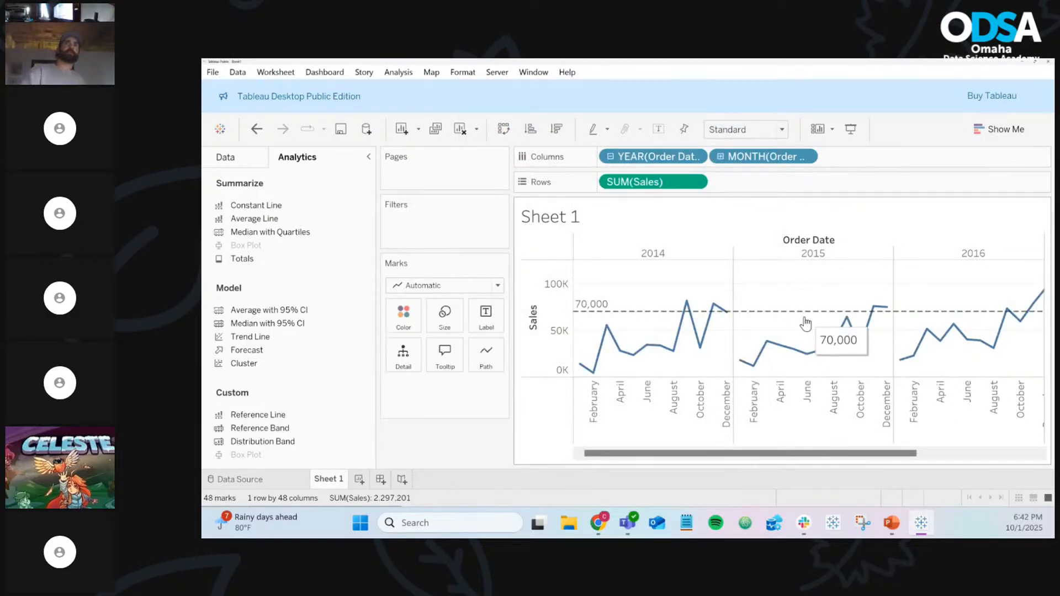
click(771, 311)
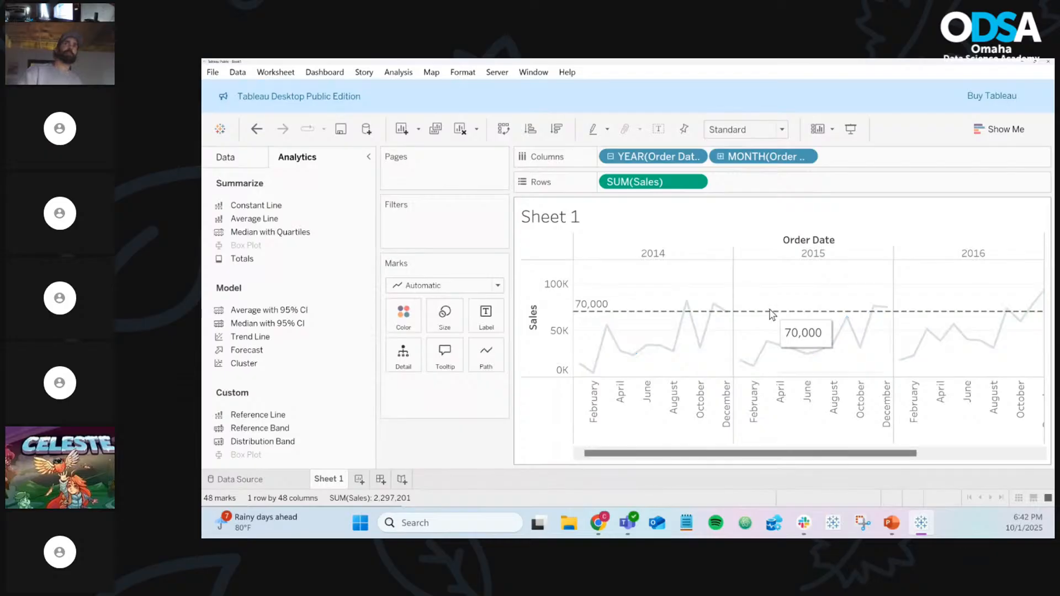
click(795, 319)
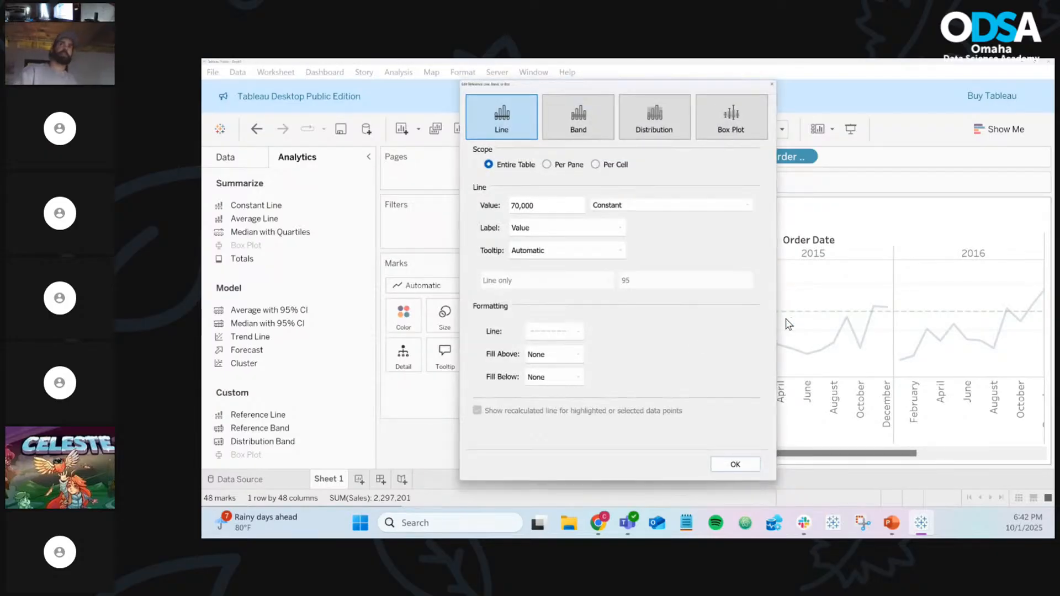
click(553, 357)
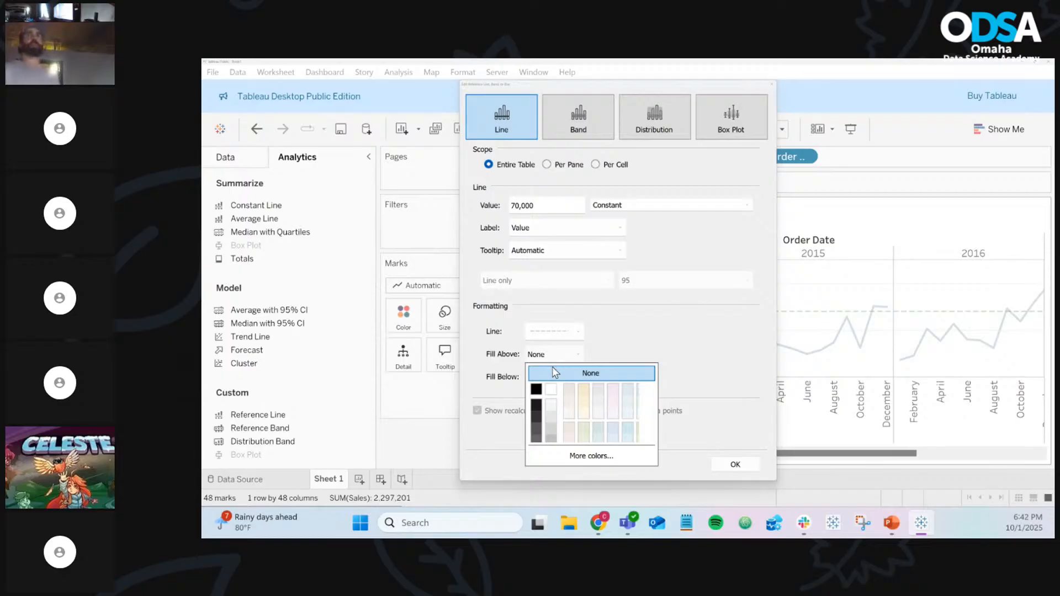
click(552, 419)
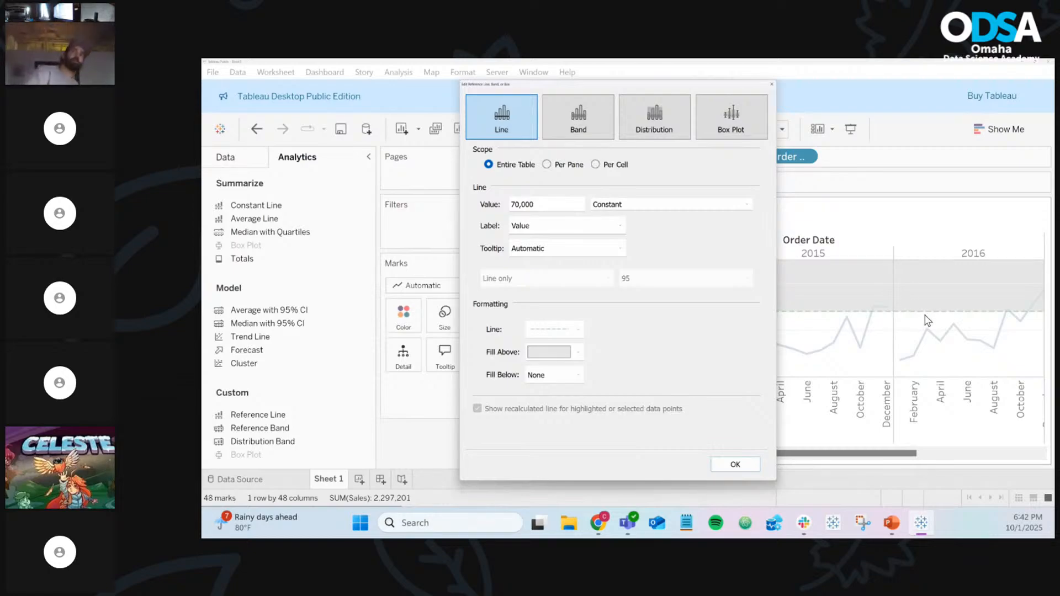
click(536, 357)
click(545, 371)
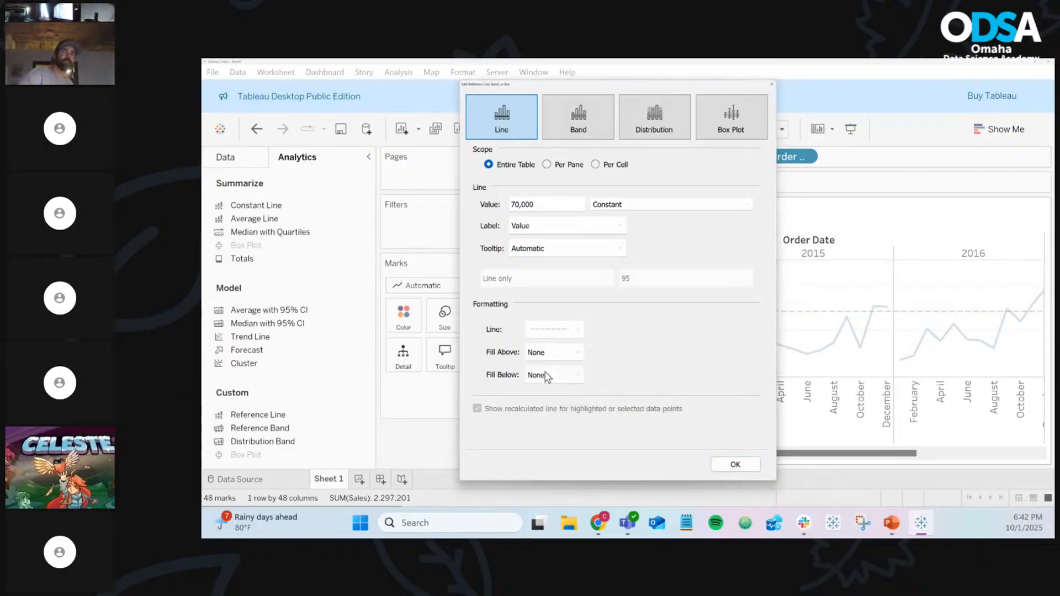
Move the line to 50,000 and shade the area below it dark grey
double_click(533, 199)
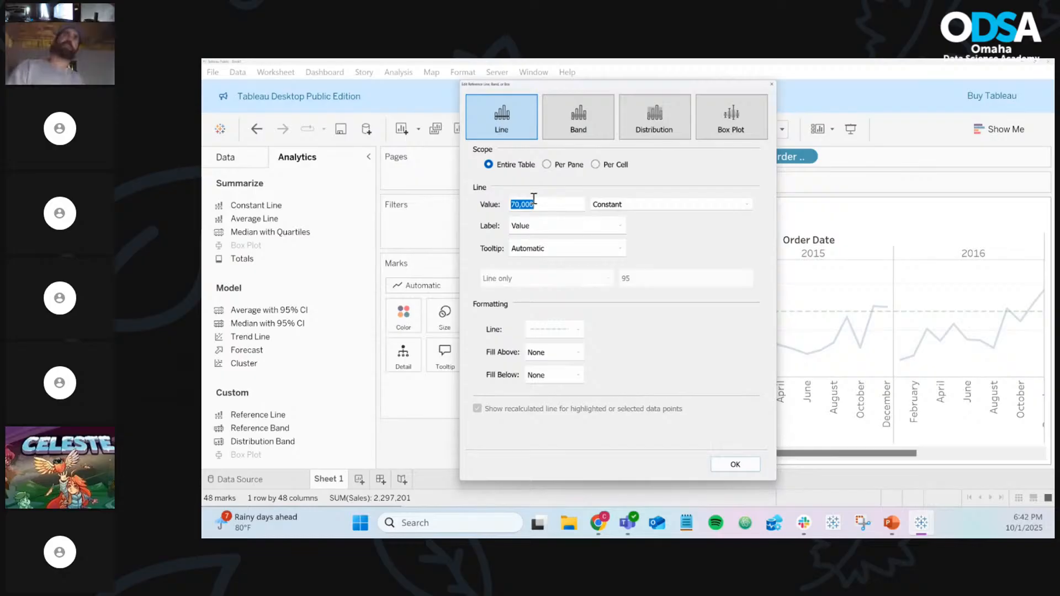
text(5000)
click(569, 379)
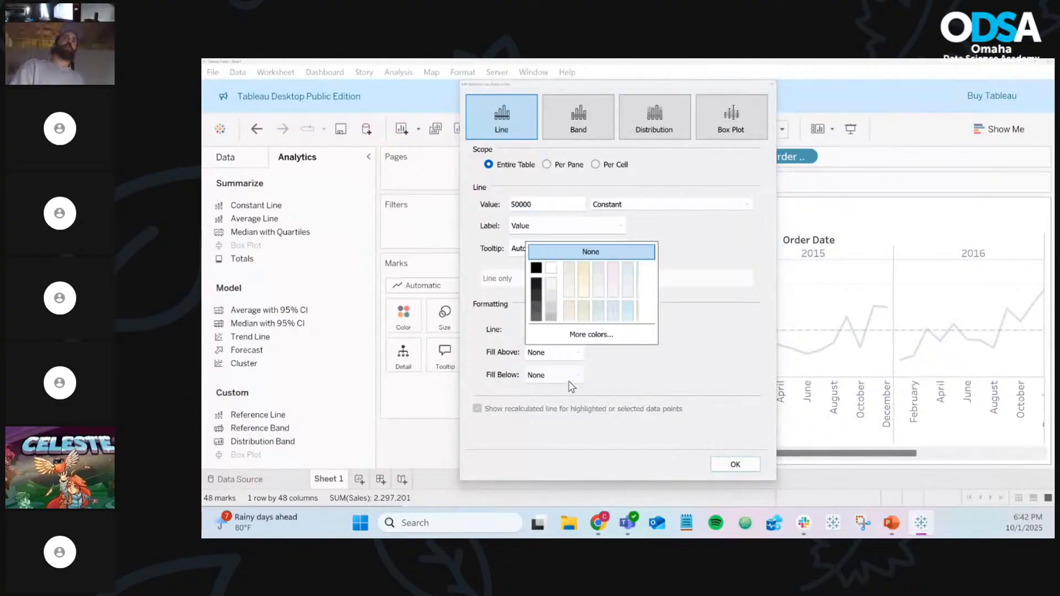
click(536, 307)
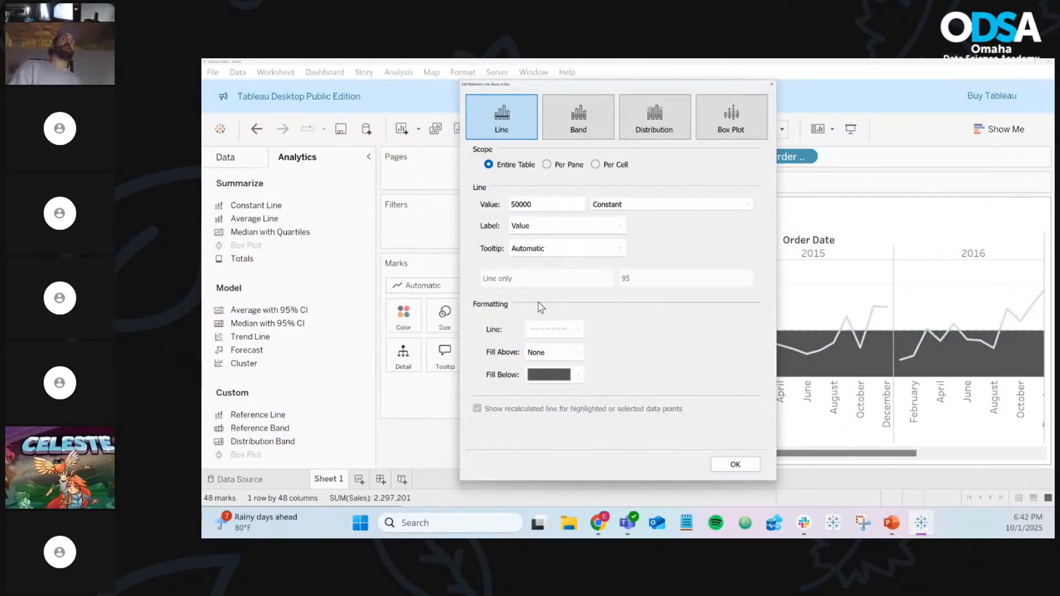
click(727, 467)
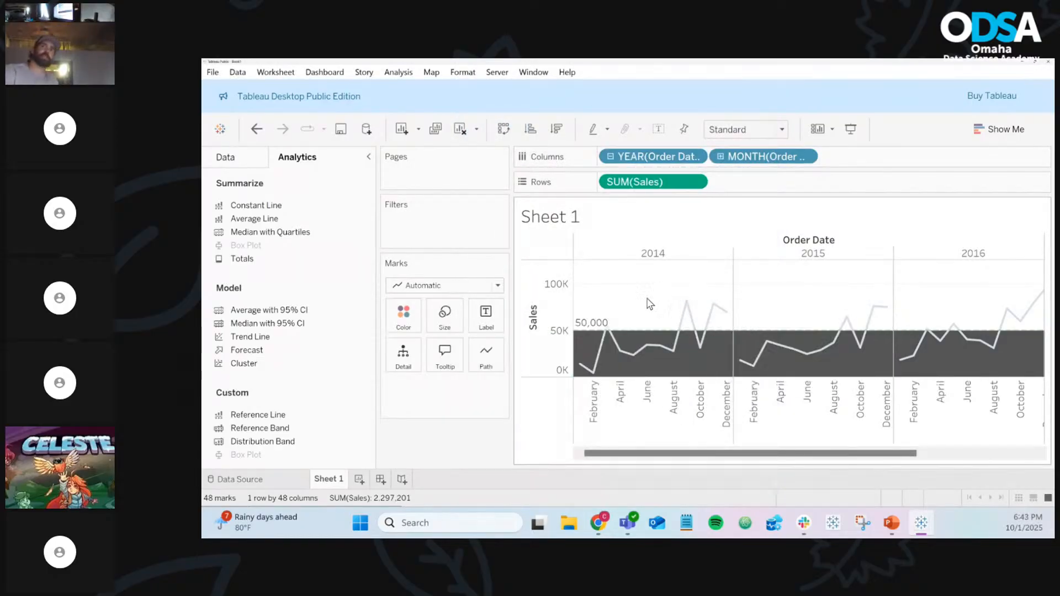
Set Fill Below to None on the 50,000 line, keeping the Automatic tooltip
right_click(647, 331)
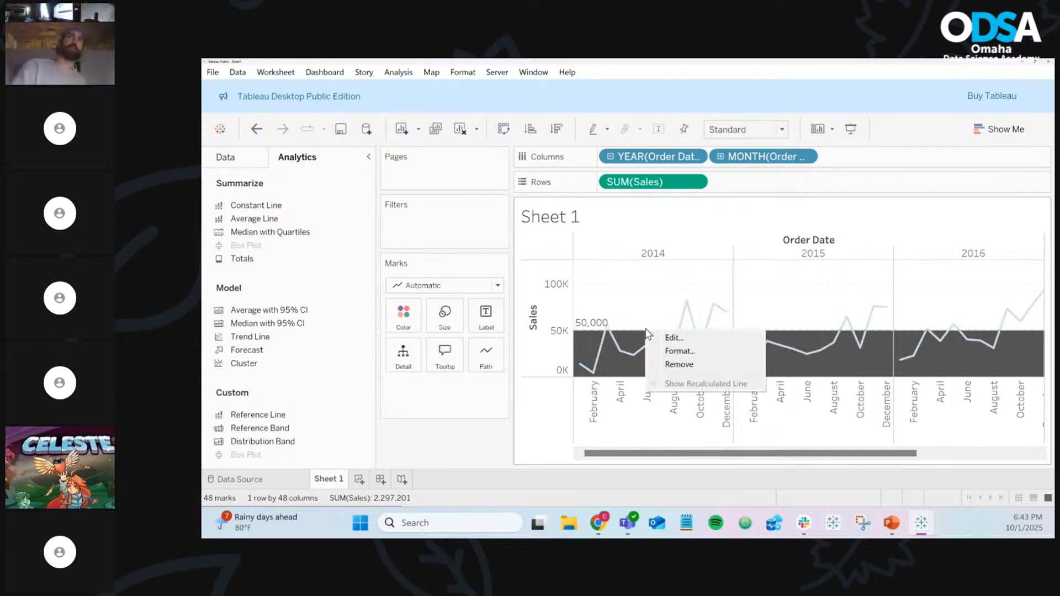
click(682, 339)
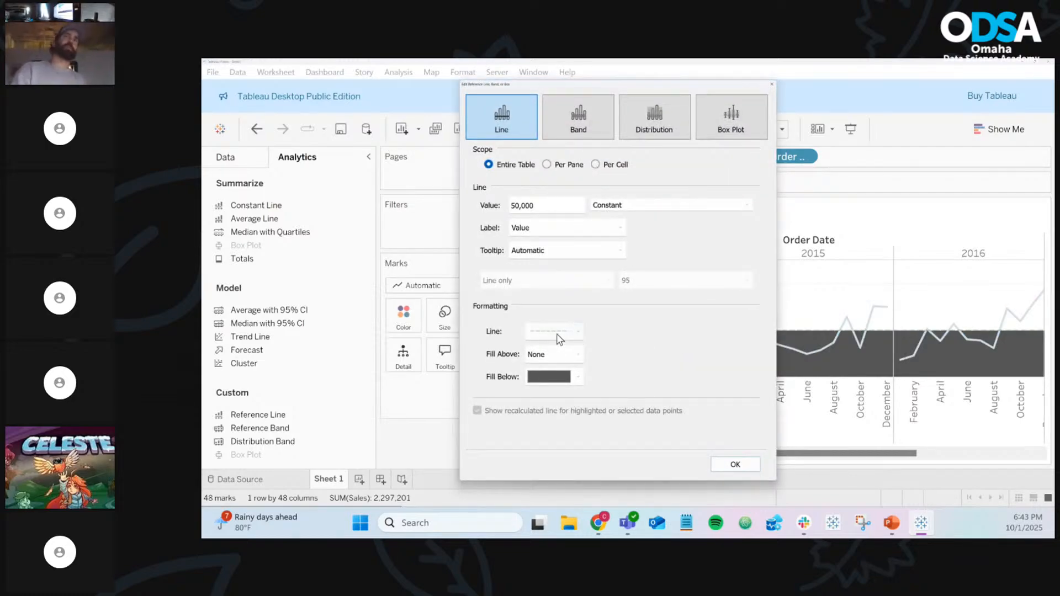
click(577, 378)
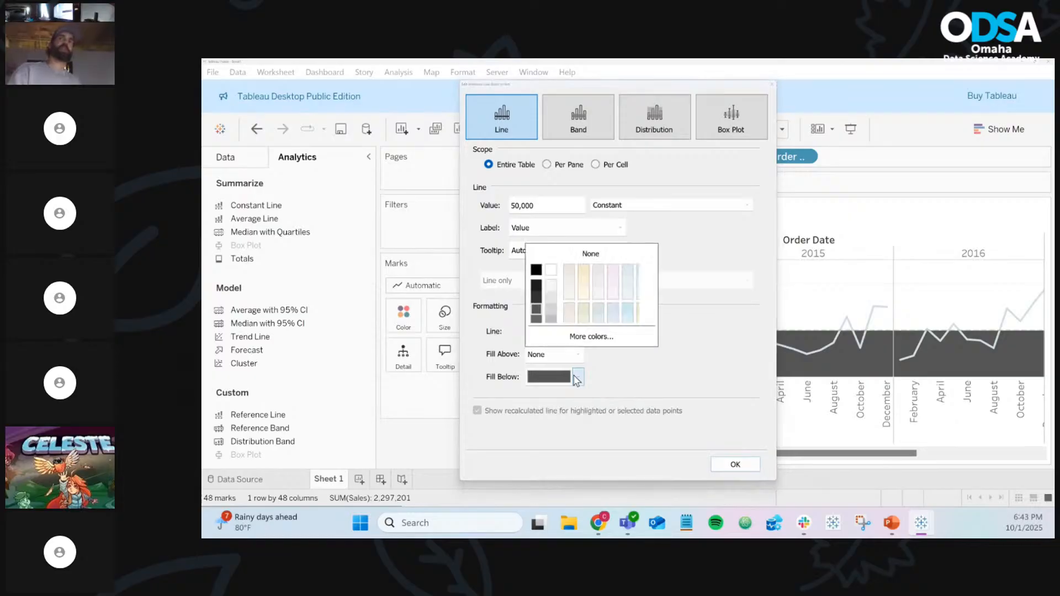
click(574, 258)
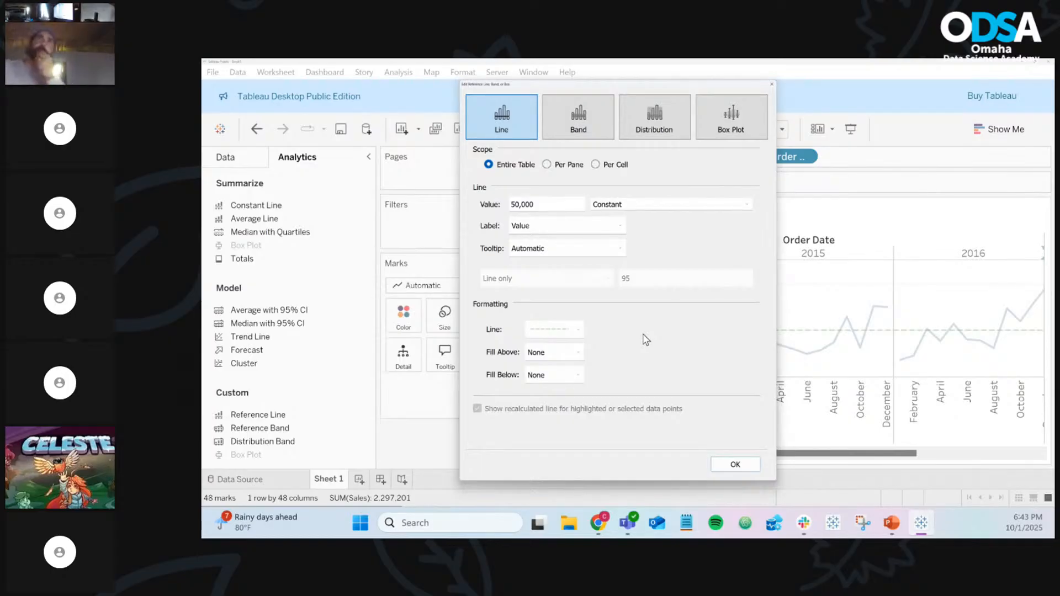
click(621, 251)
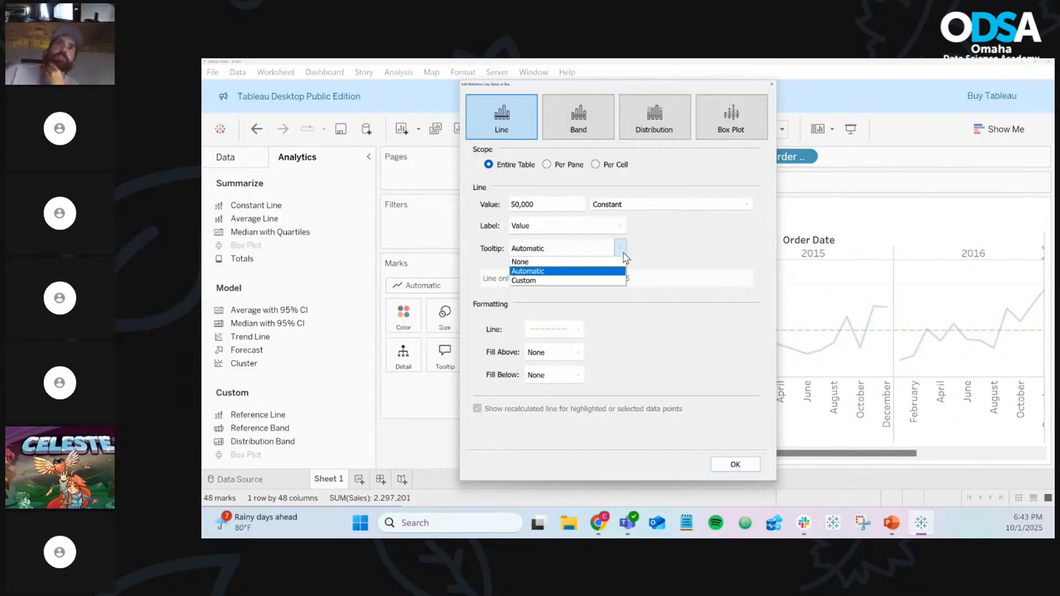
click(655, 253)
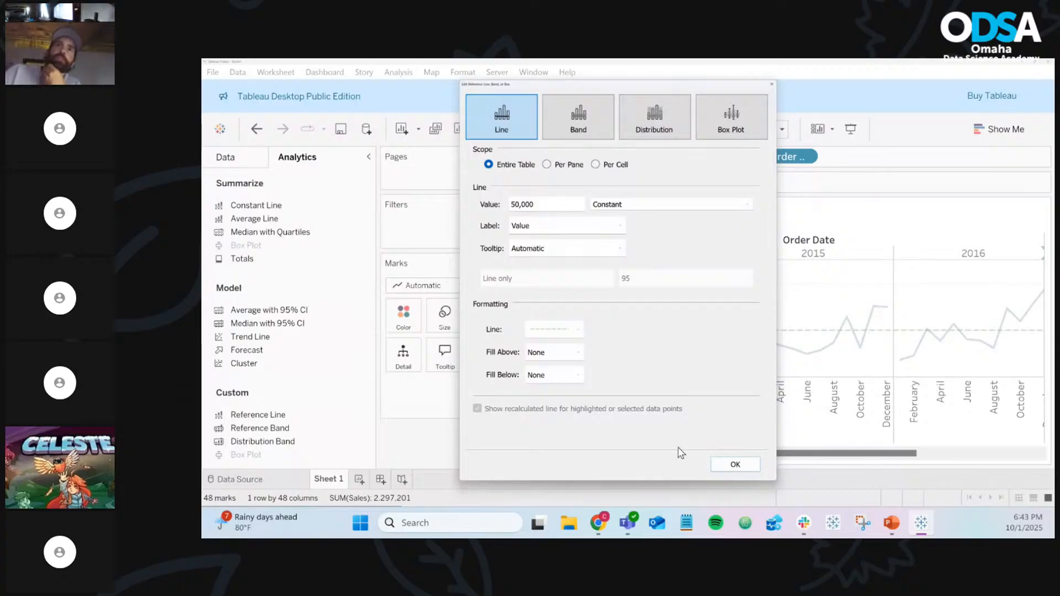
click(720, 465)
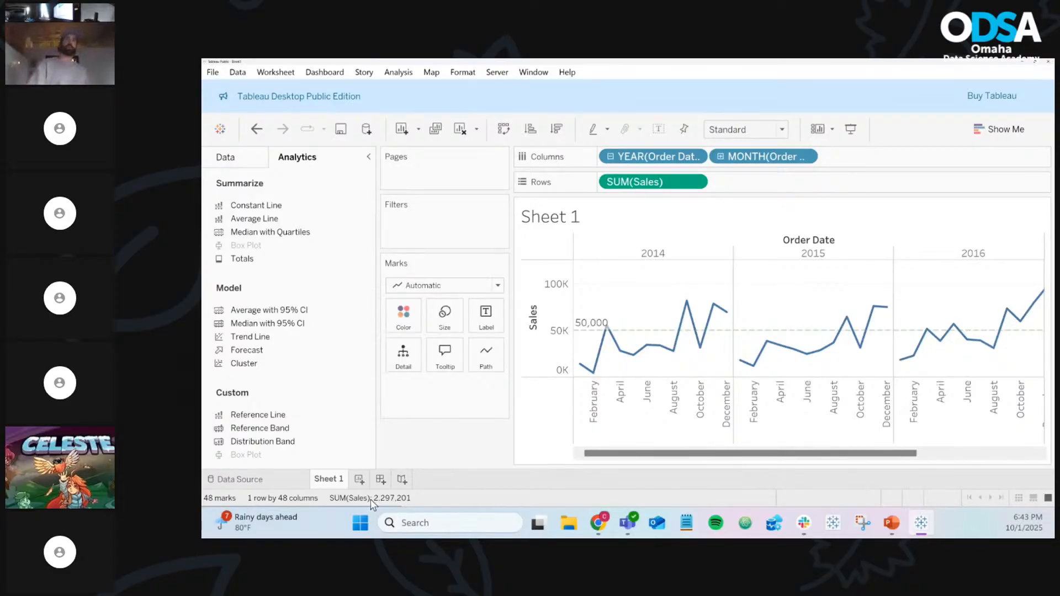
Rename the Sheet 1 worksheet tab to 'Constant Line'
right_click(335, 480)
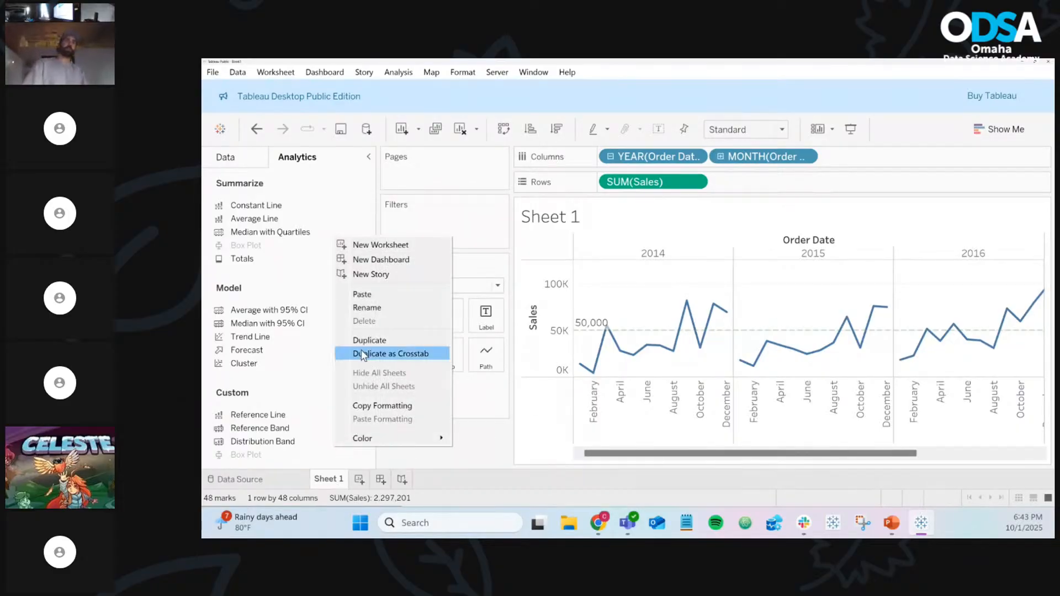
click(369, 308)
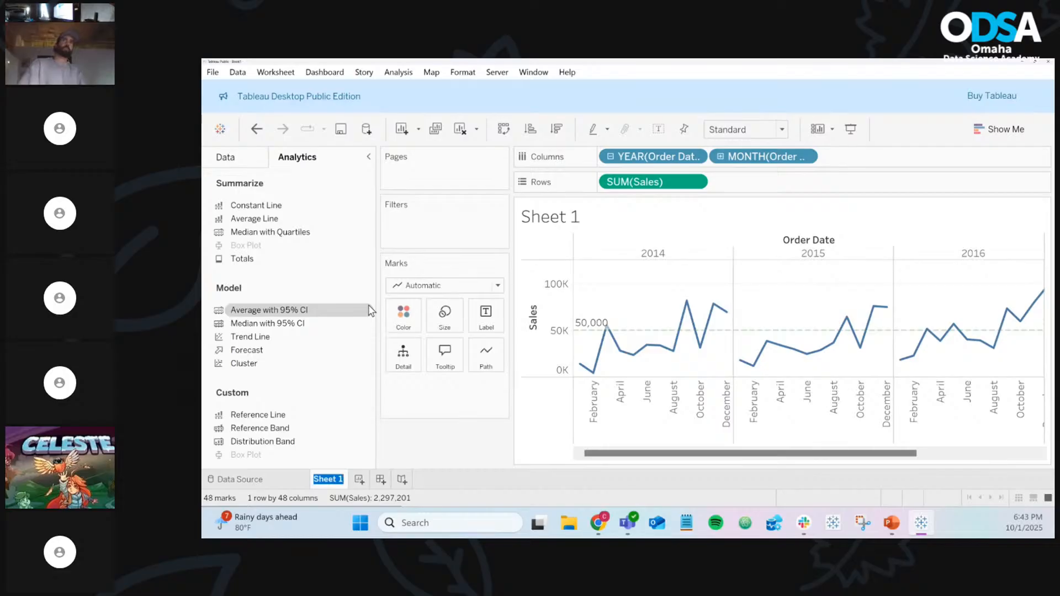
text(Constant Line)
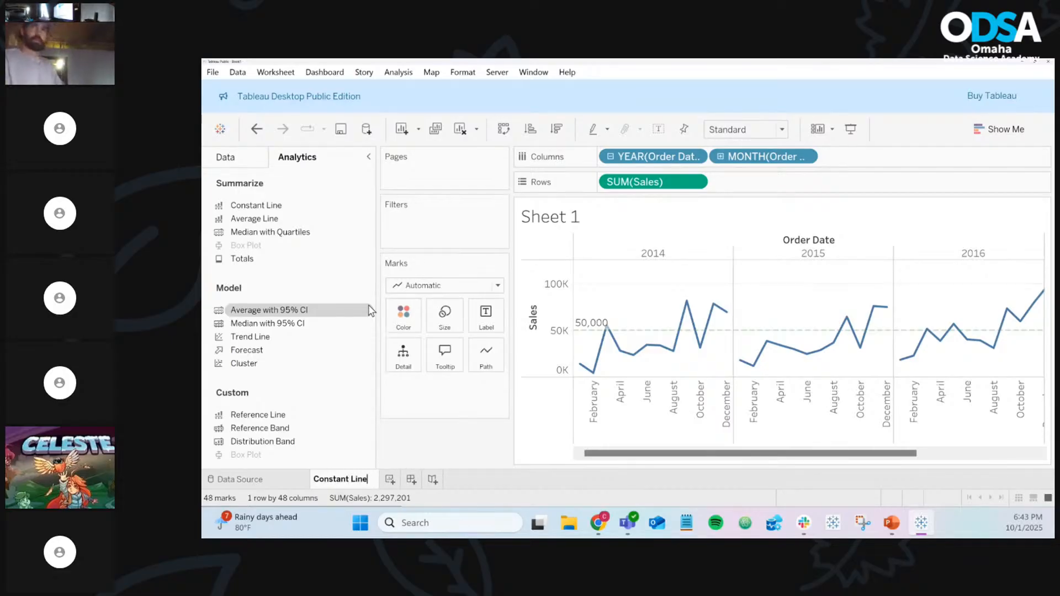
key(Return)
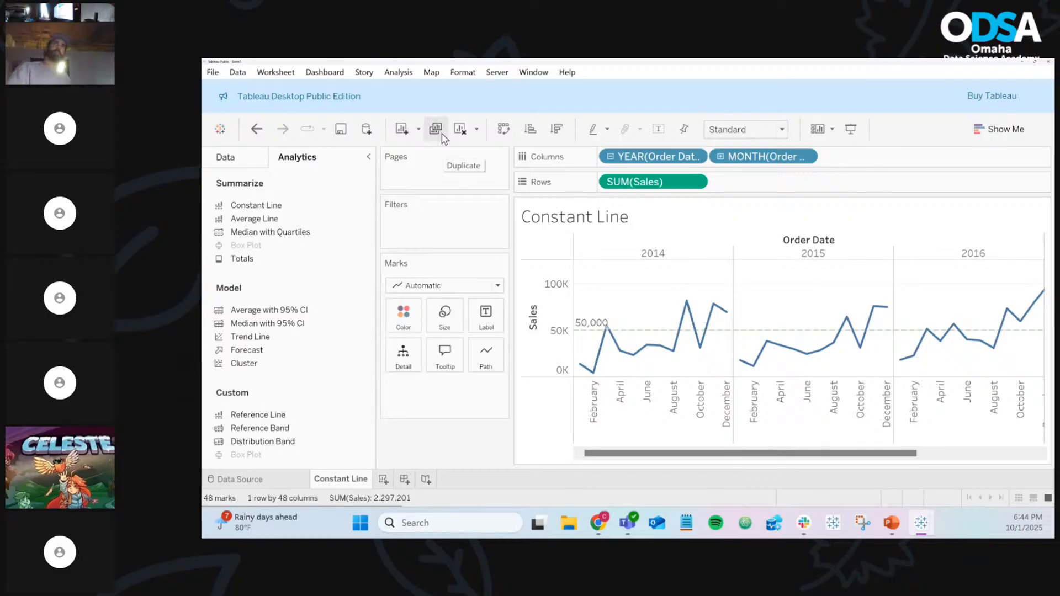
Duplicate the Constant Line sheet and drag the 50,000 reference line off the copy
click(436, 129)
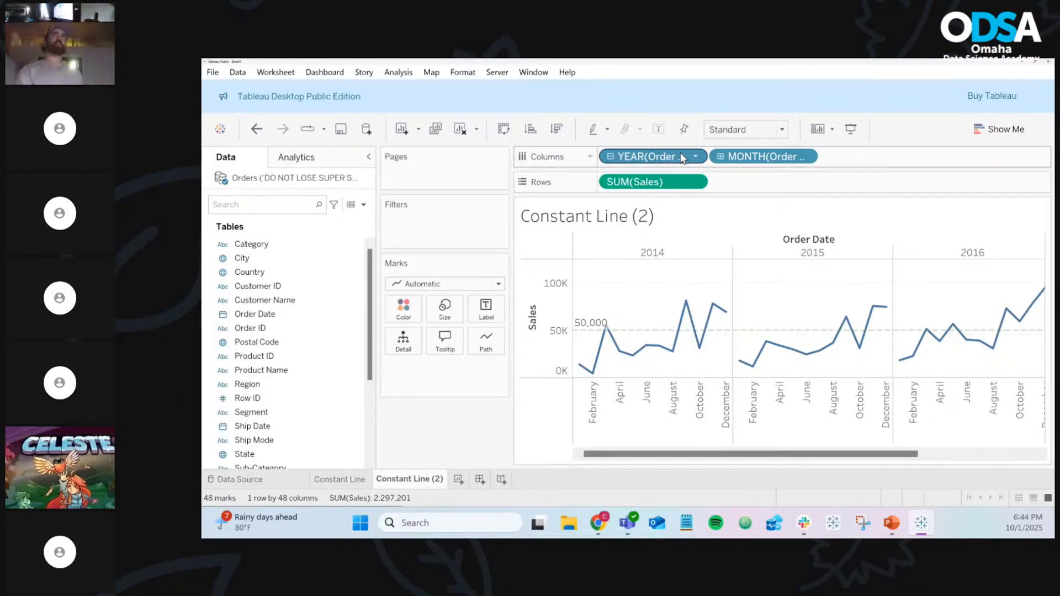
mouse_move(713, 305)
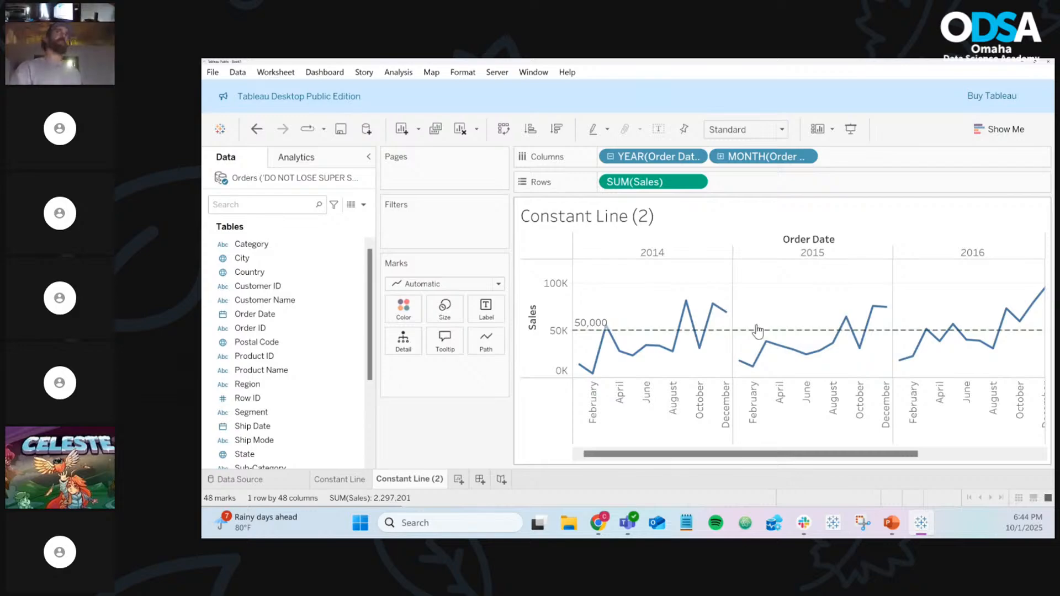
mouse_move(758, 331)
drag(758, 332, 448, 409)
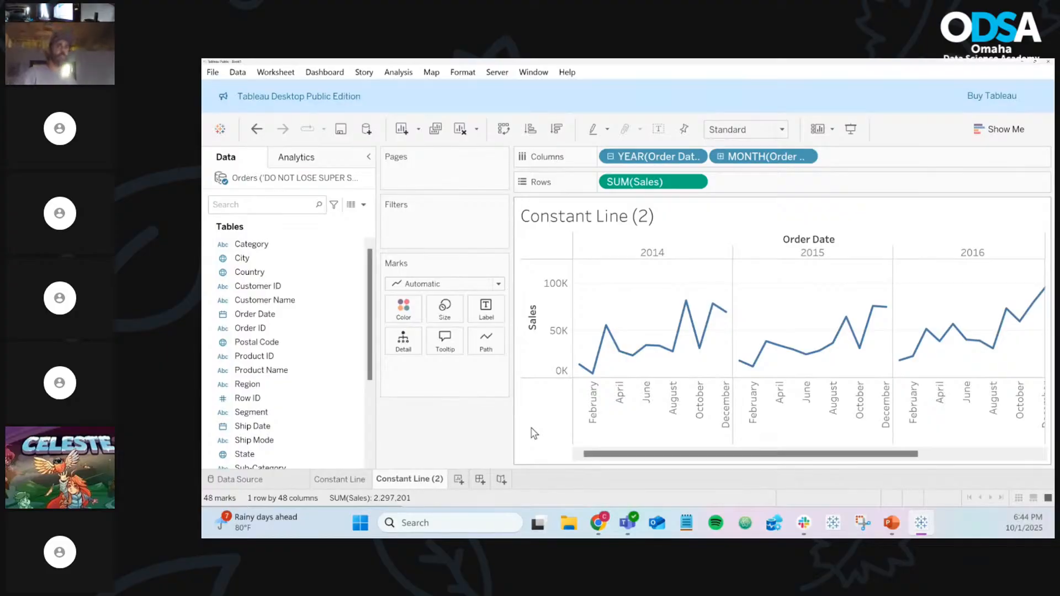
key(ctrl+z)
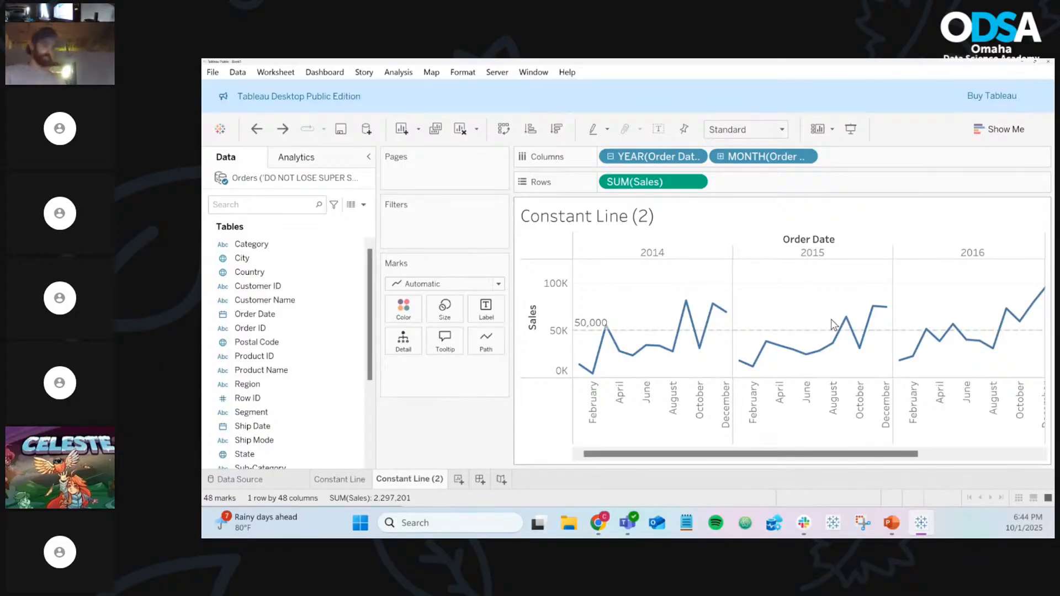
drag(807, 334, 465, 408)
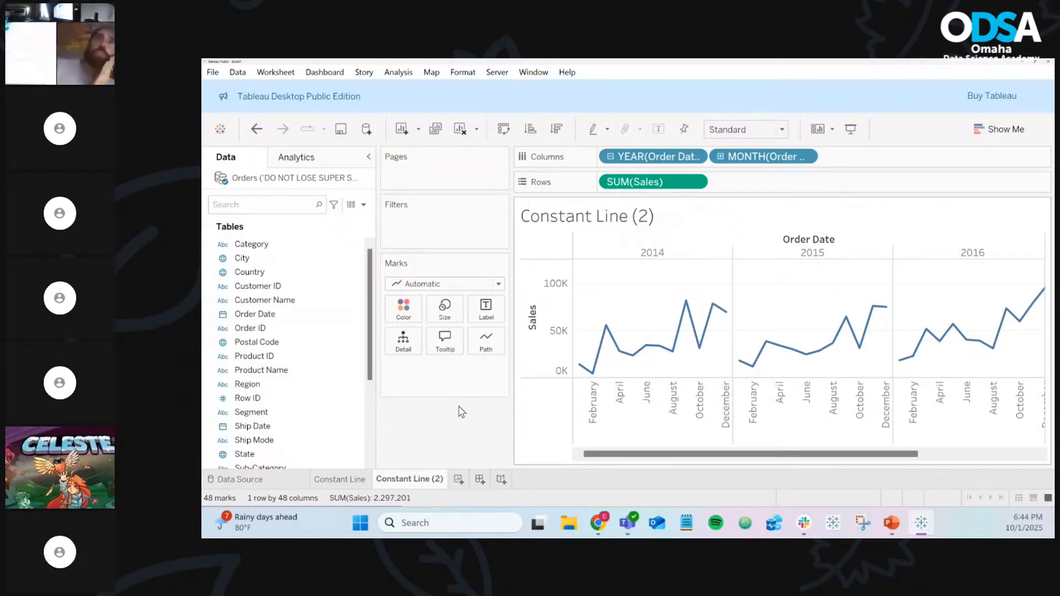
Return to the Constant Line sheet and open the reference line label's number format
click(343, 478)
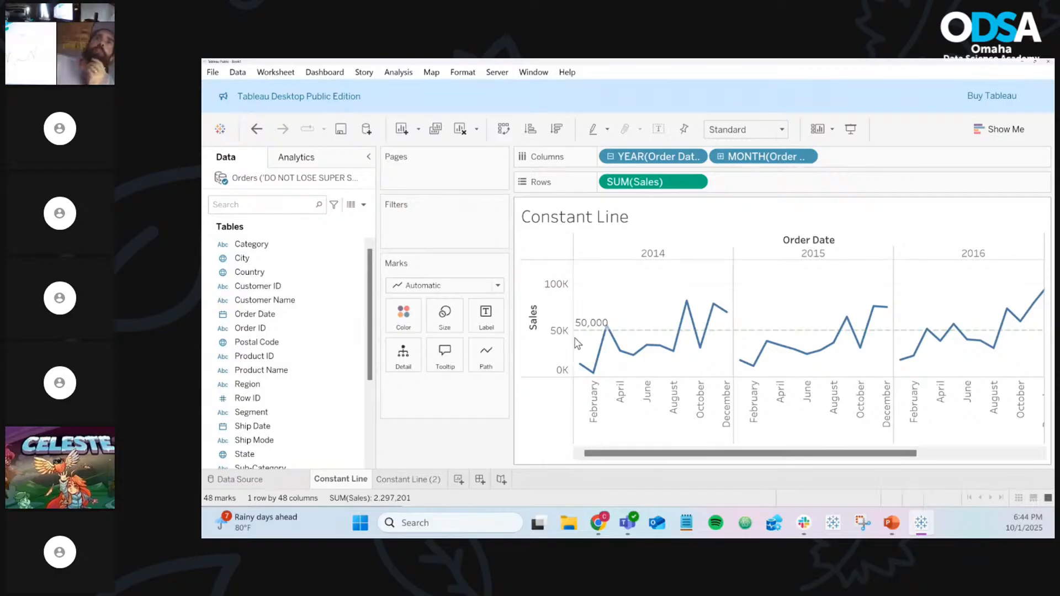
right_click(640, 332)
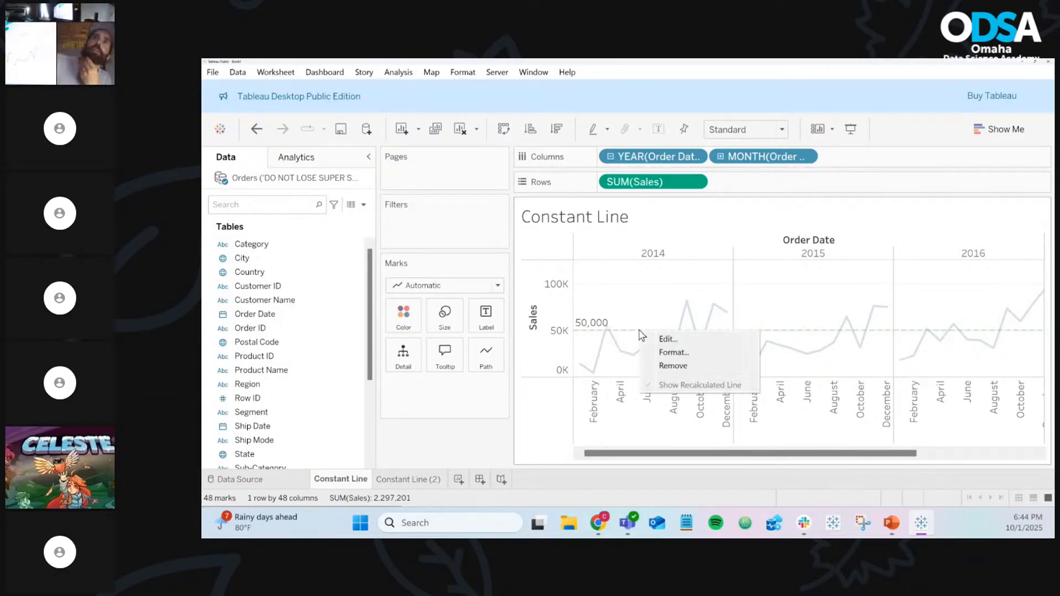
click(668, 352)
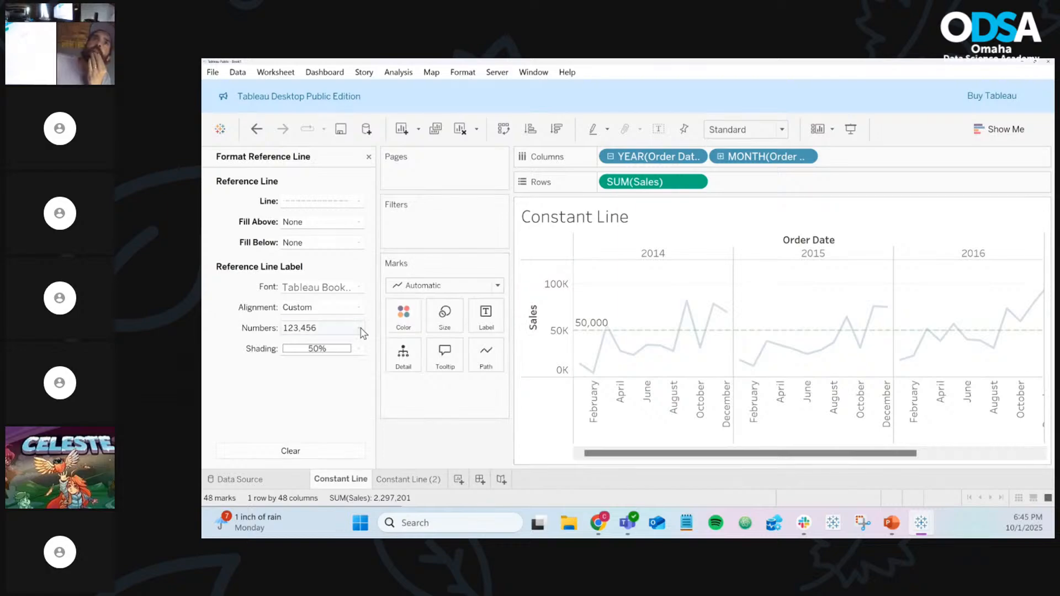
click(342, 334)
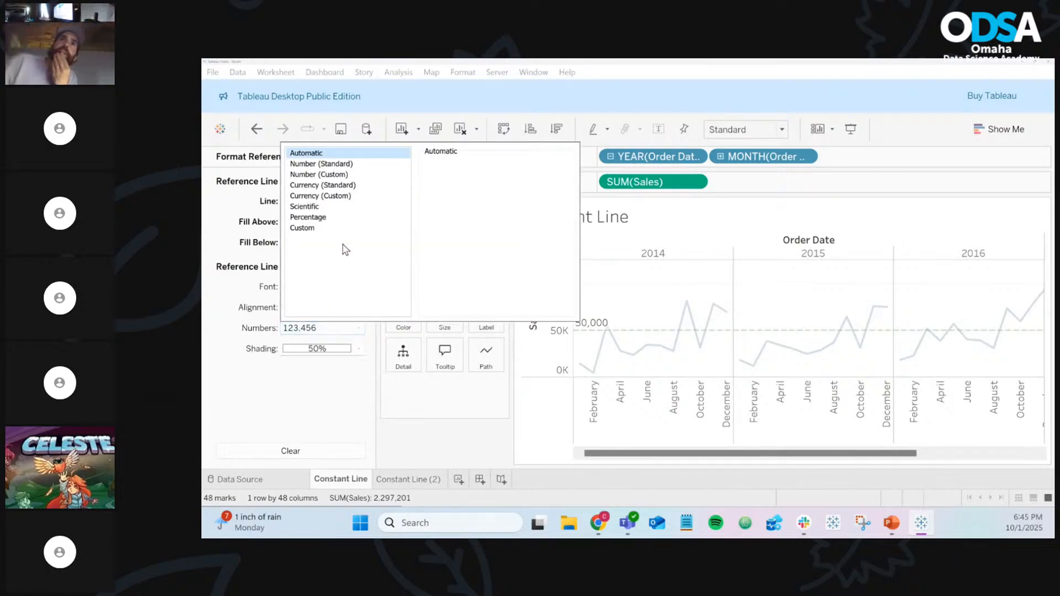
click(638, 284)
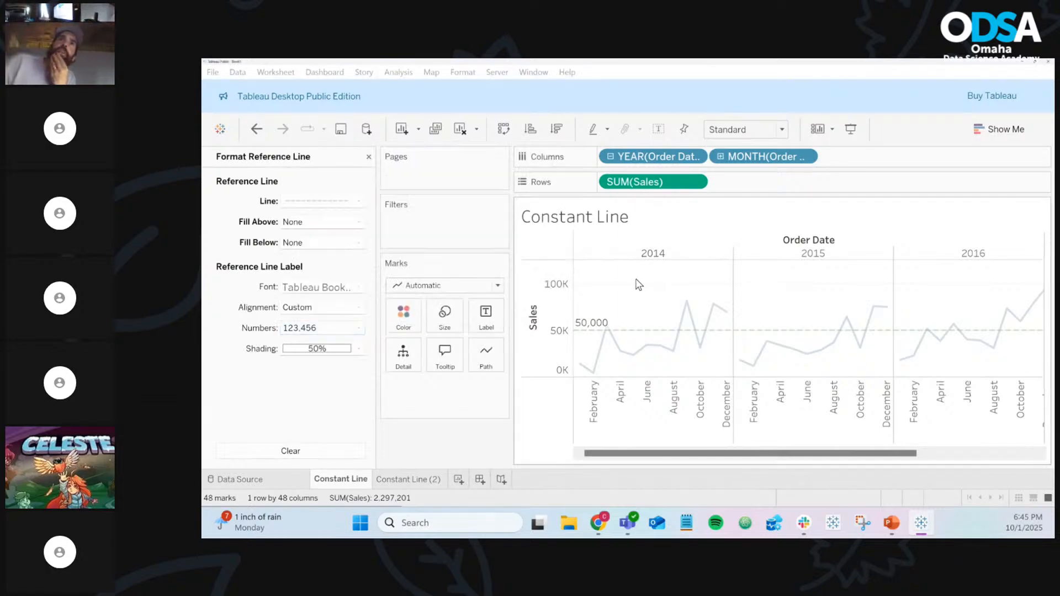
Format the 50,000 line label as Currency (Custom), Thousands (K), 0 decimals, reading $50K
right_click(642, 333)
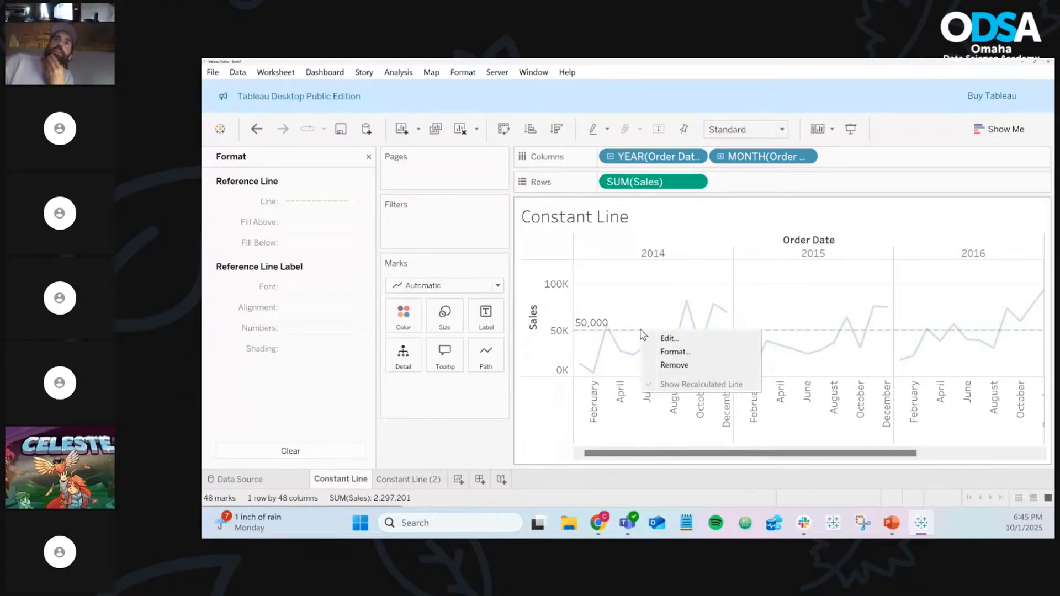
click(679, 352)
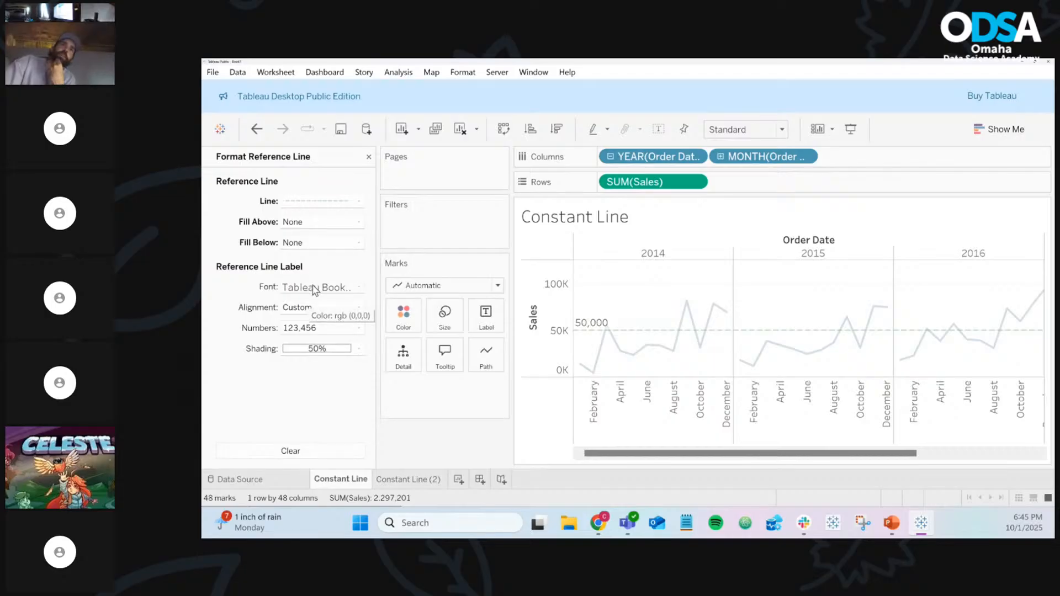
click(304, 330)
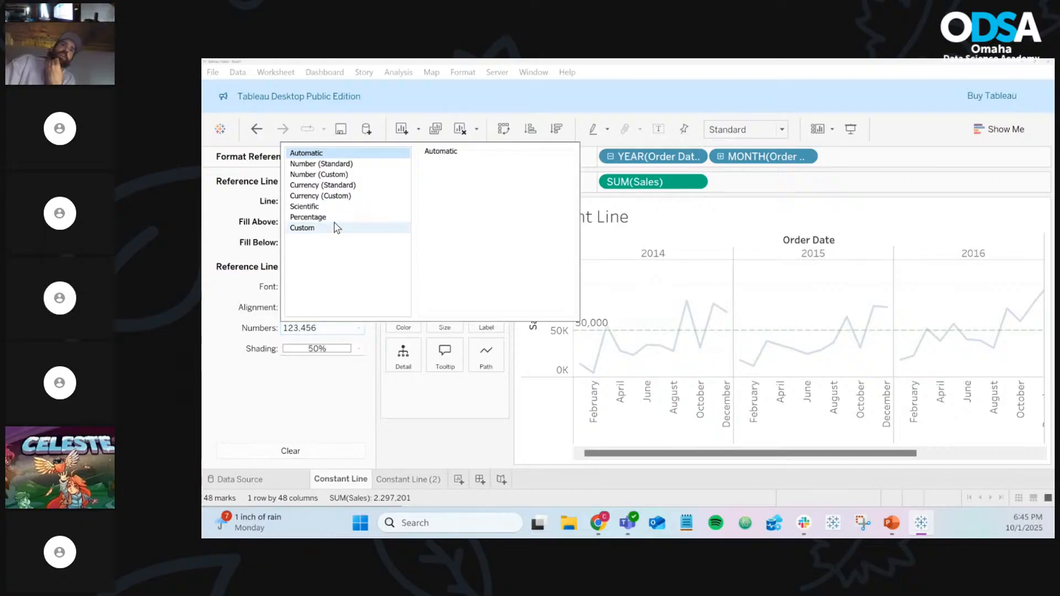
click(338, 198)
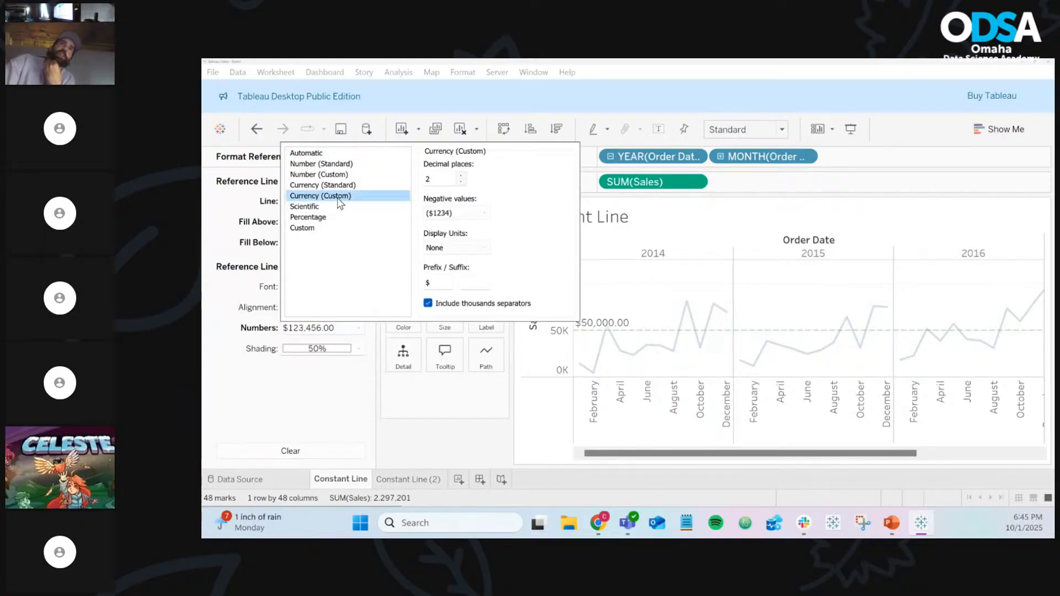
click(450, 247)
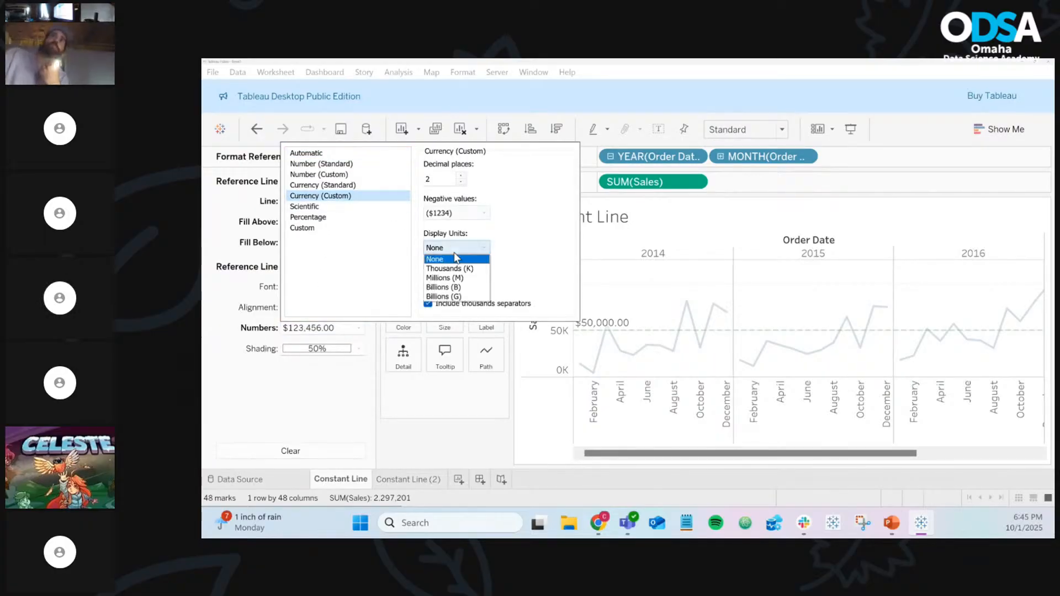
click(456, 269)
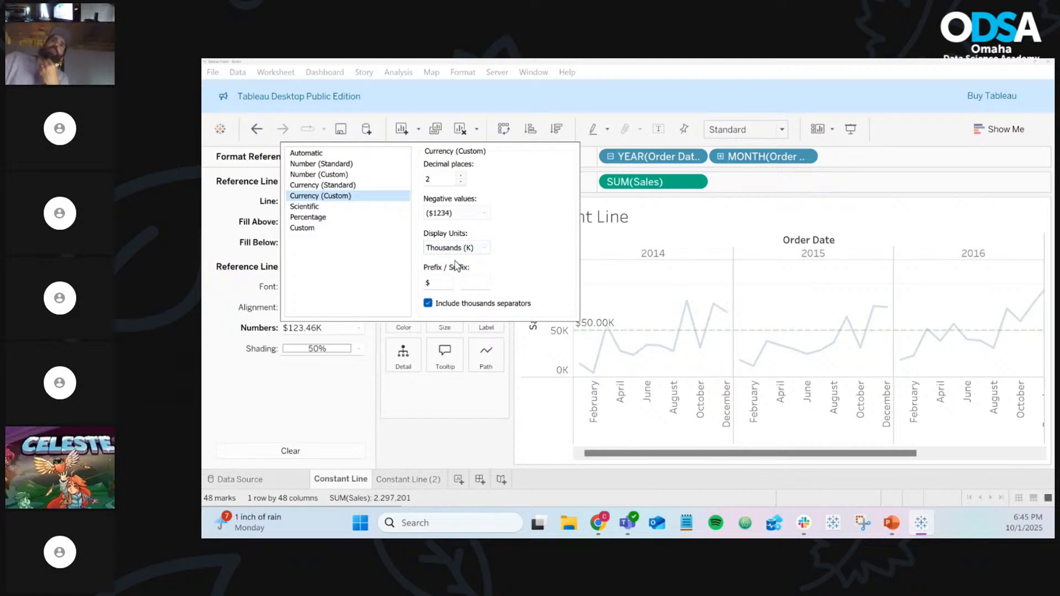
double_click(460, 181)
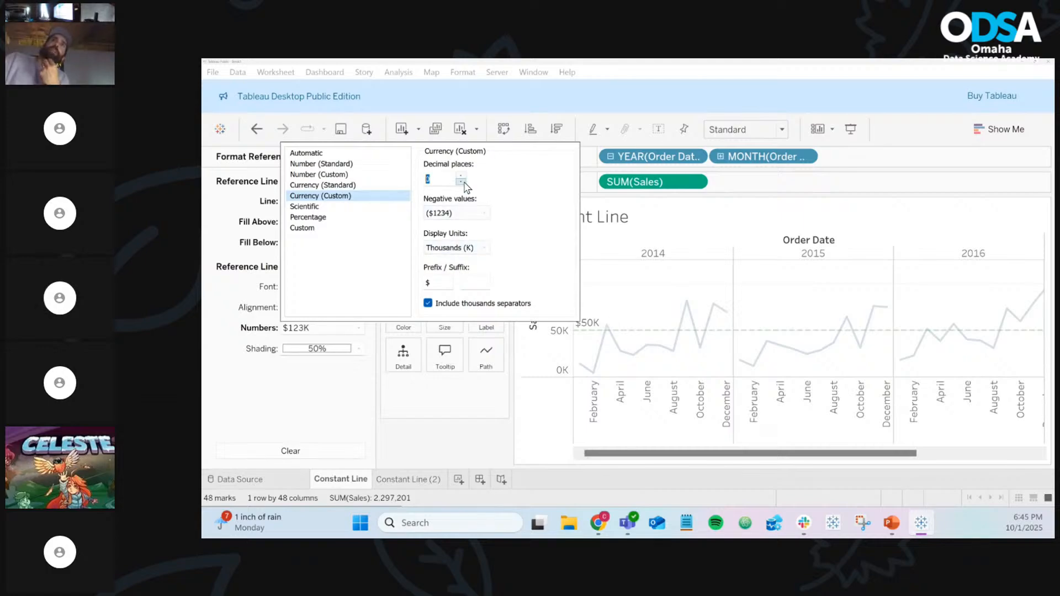
click(625, 293)
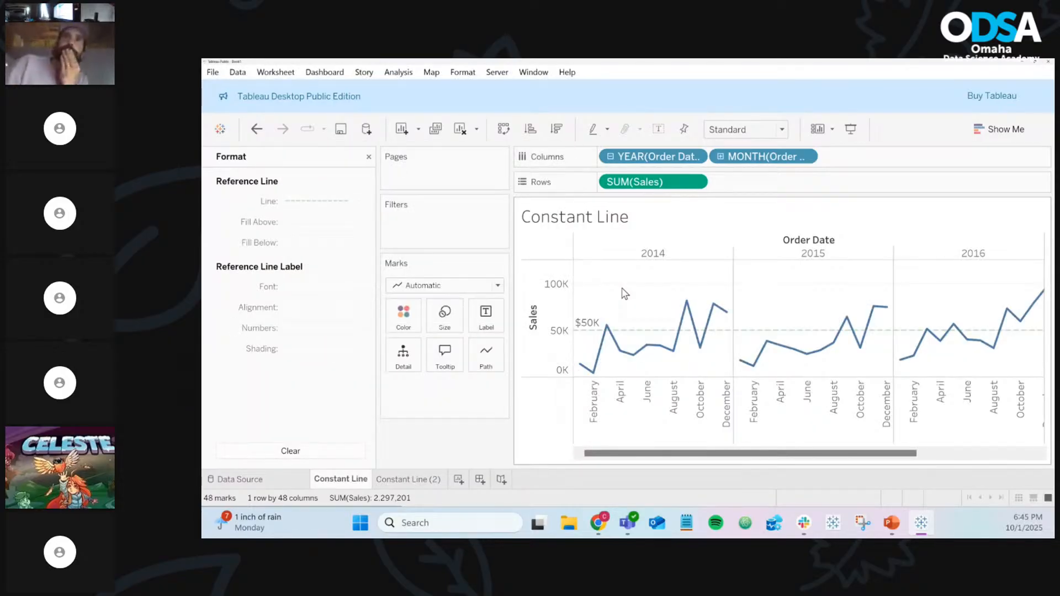
Switch to the Constant Line (2) sheet and close the Format pane
click(402, 480)
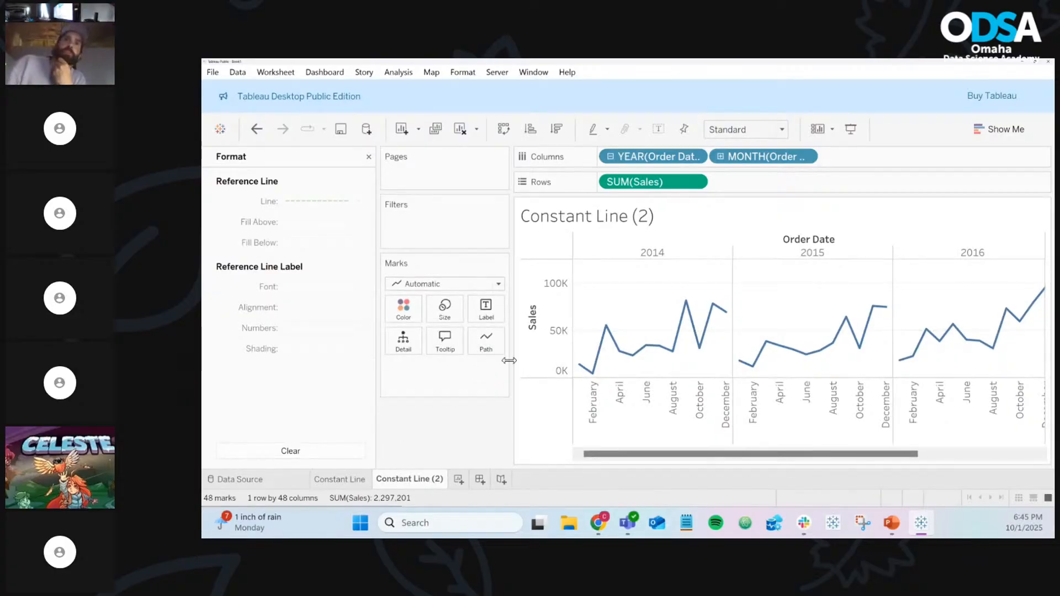
drag(649, 321, 457, 433)
click(616, 304)
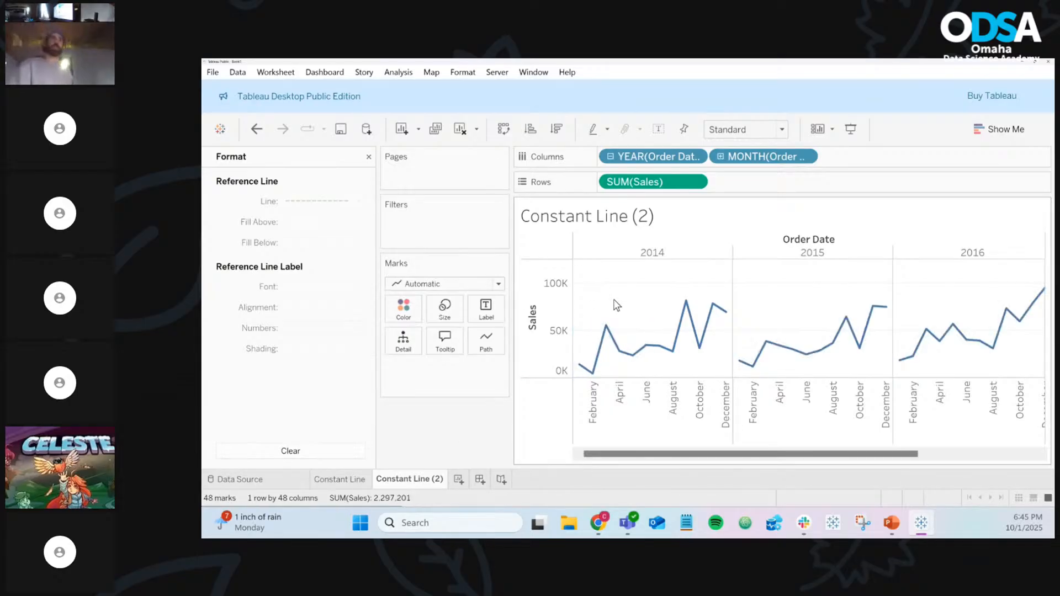
click(369, 158)
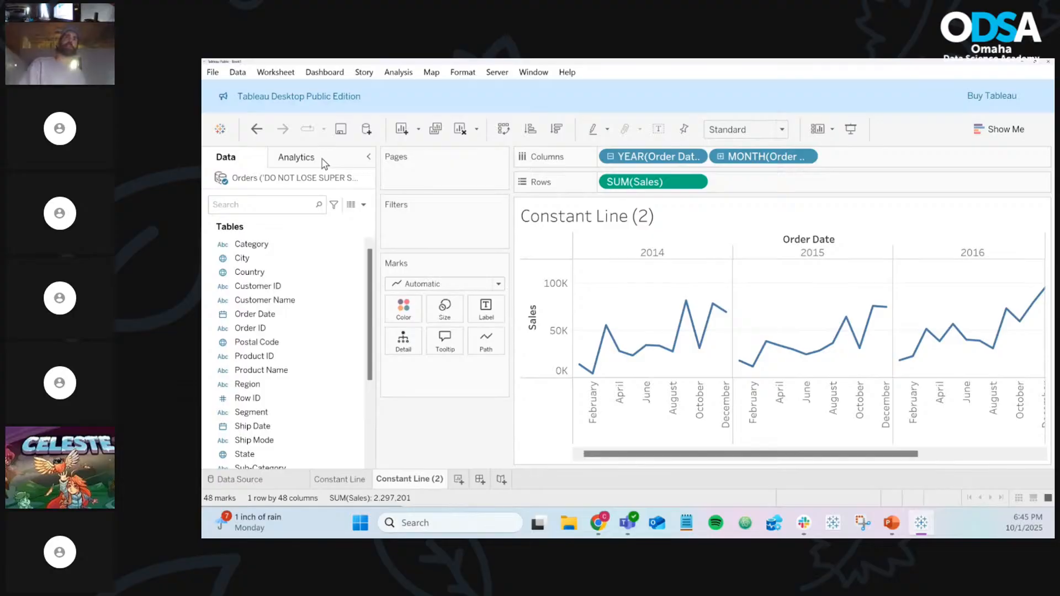
Add an Average Line across the whole table from the Analytics pane
click(297, 158)
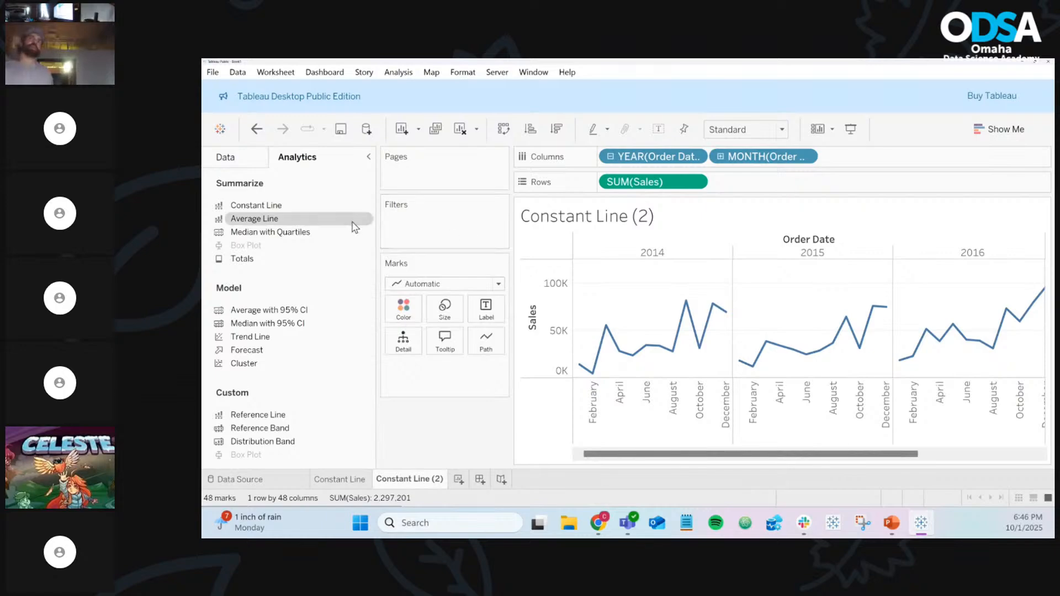
drag(329, 226, 615, 264)
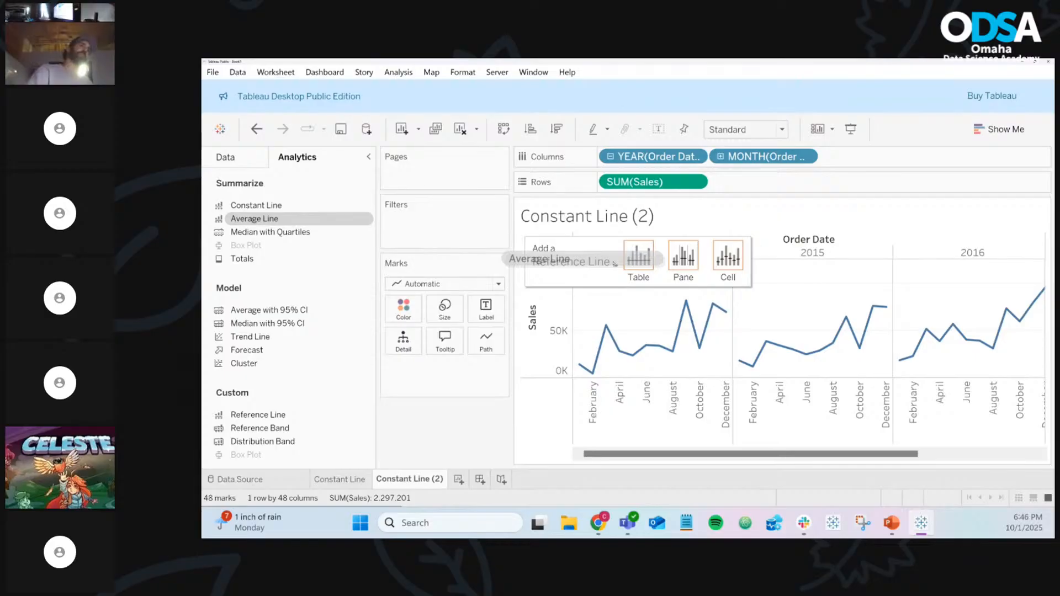
drag(615, 264, 636, 263)
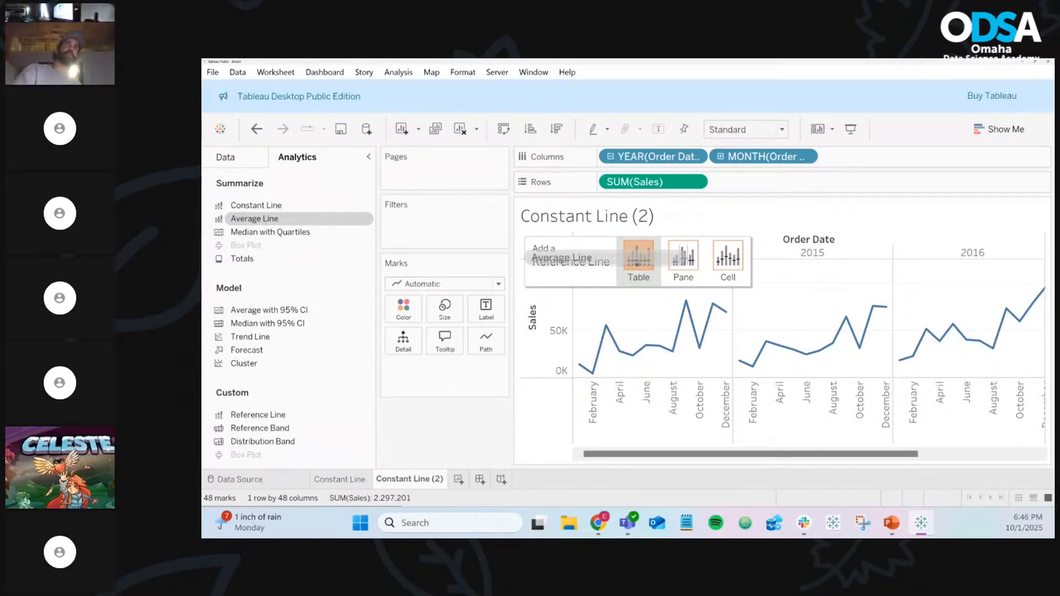
drag(636, 263, 634, 260)
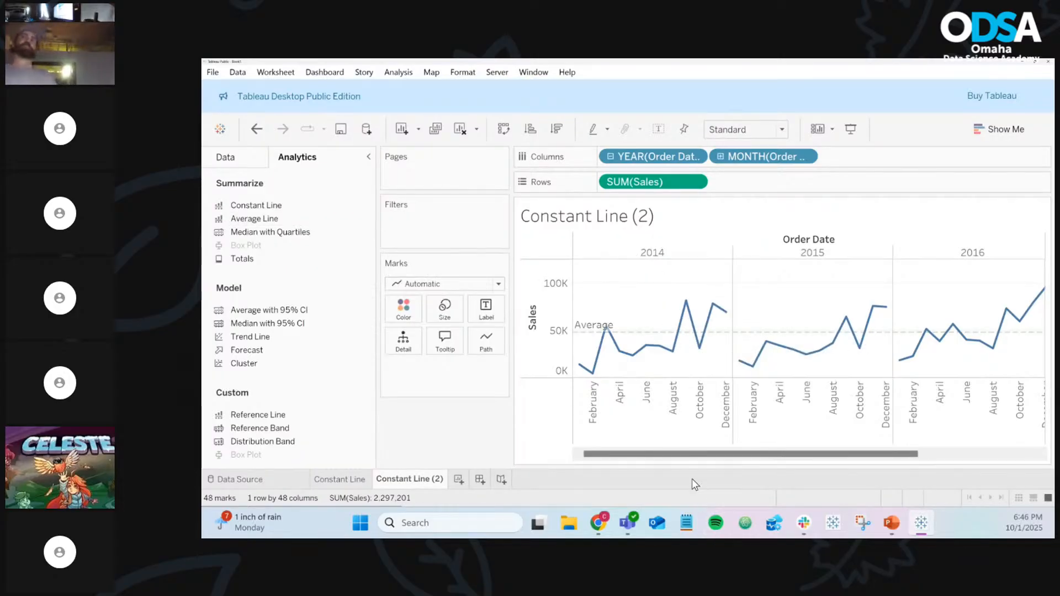
drag(684, 461, 613, 445)
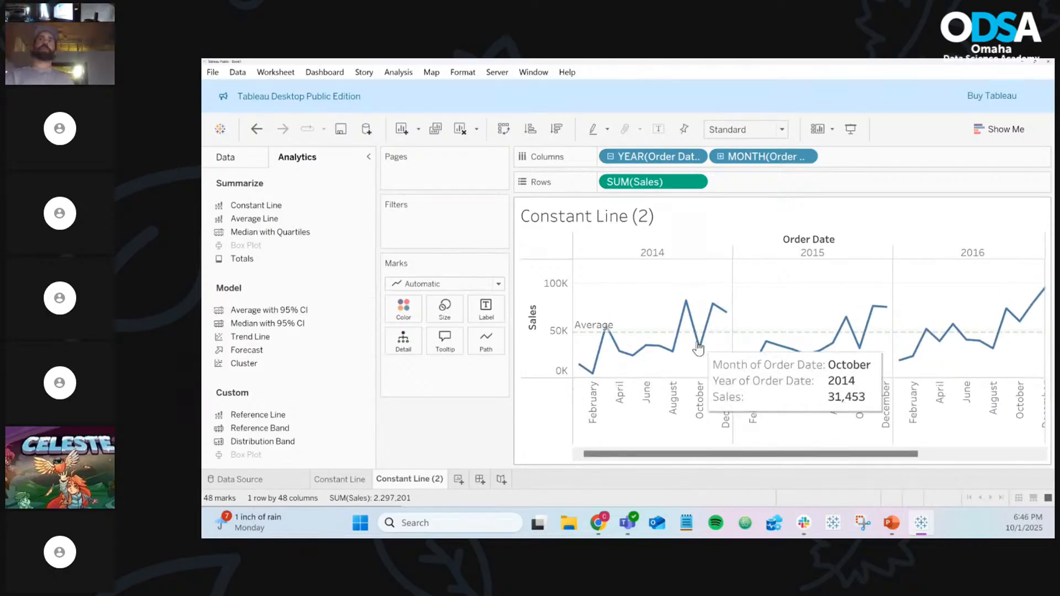
Add a per-year pane average line, then drag the average lines off the chart
drag(258, 415, 403, 425)
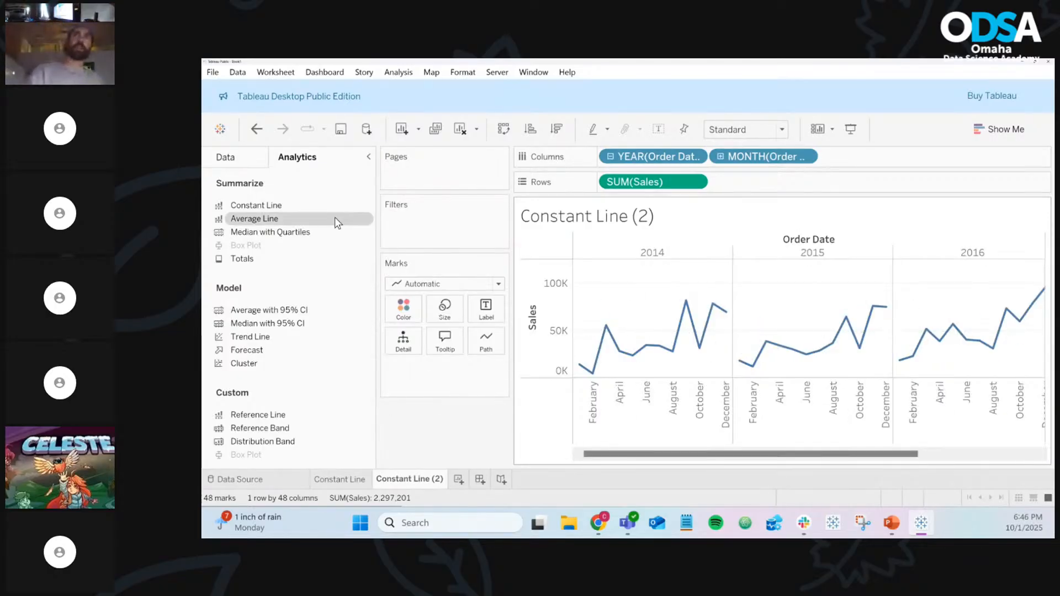
drag(293, 226, 691, 275)
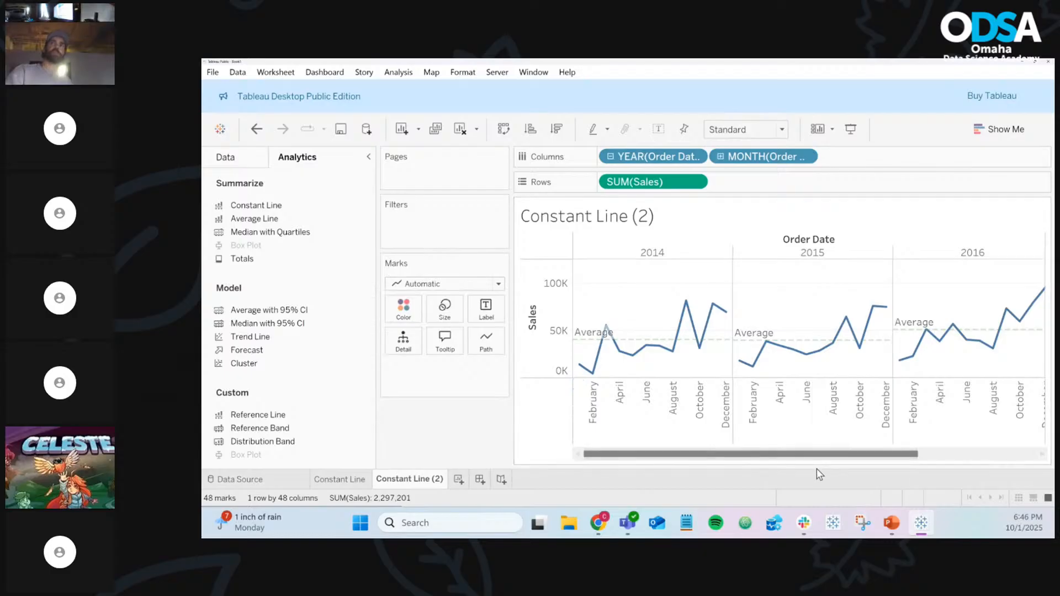
drag(817, 459, 643, 428)
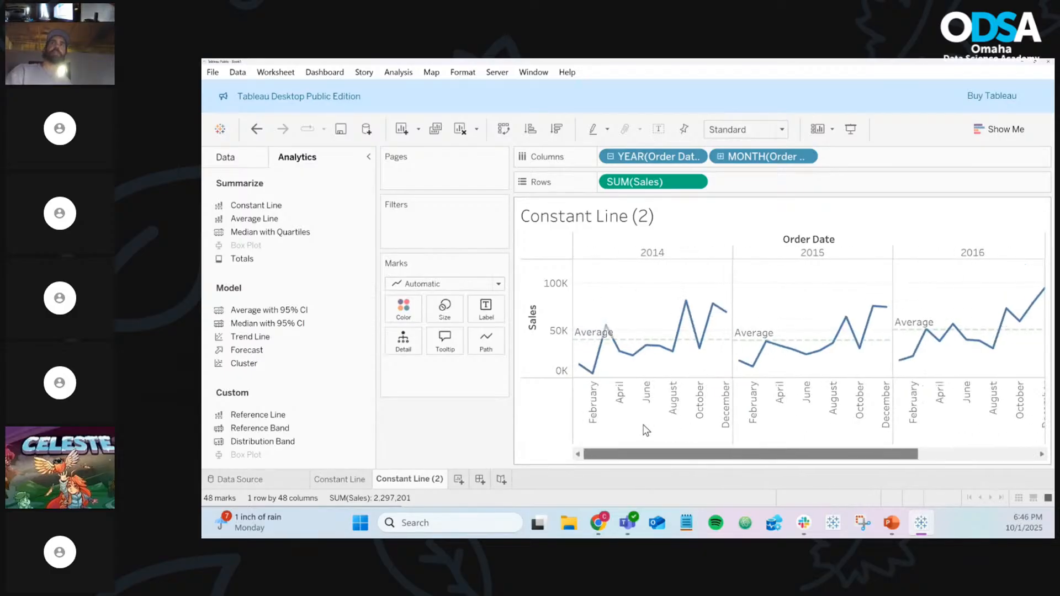
mouse_move(722, 343)
drag(723, 346, 450, 419)
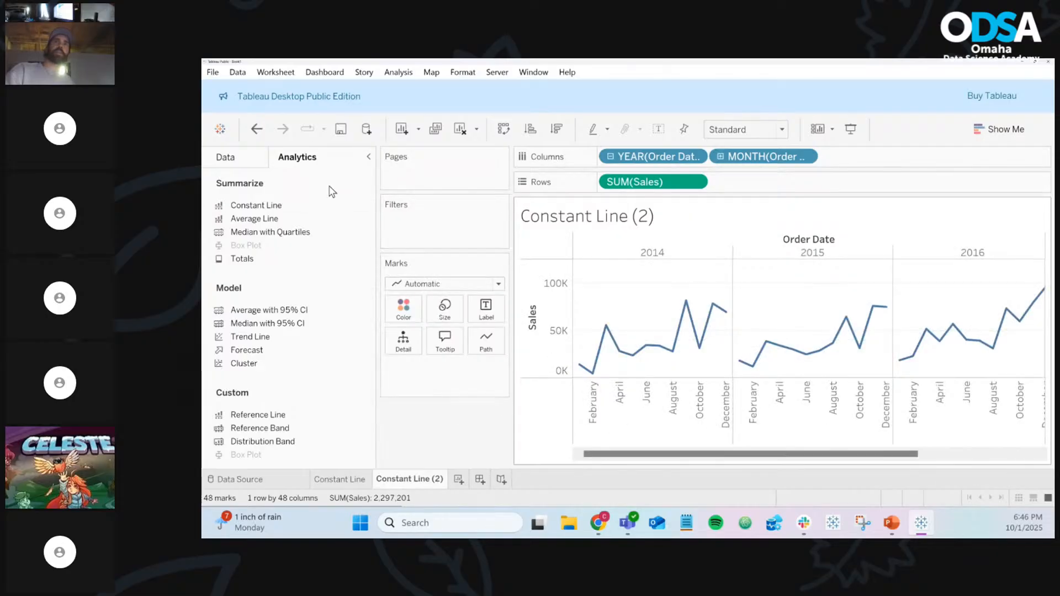
Drop an Average Line onto the view, adding per-cell average ticks at each month
drag(277, 223, 745, 281)
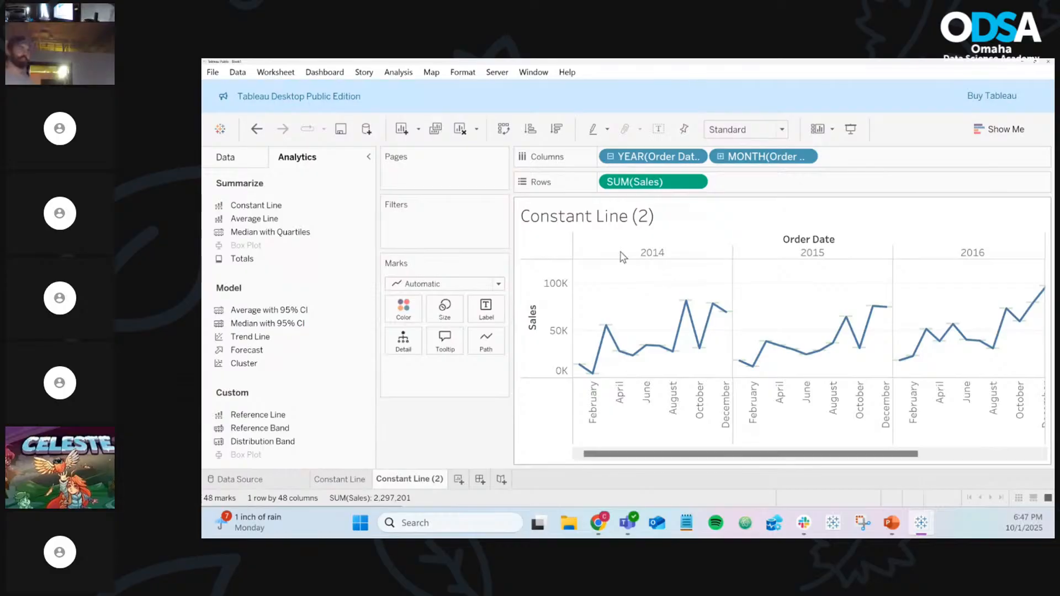
Colour the sales line by Category, check the tooltips, then undo back to one line
click(226, 157)
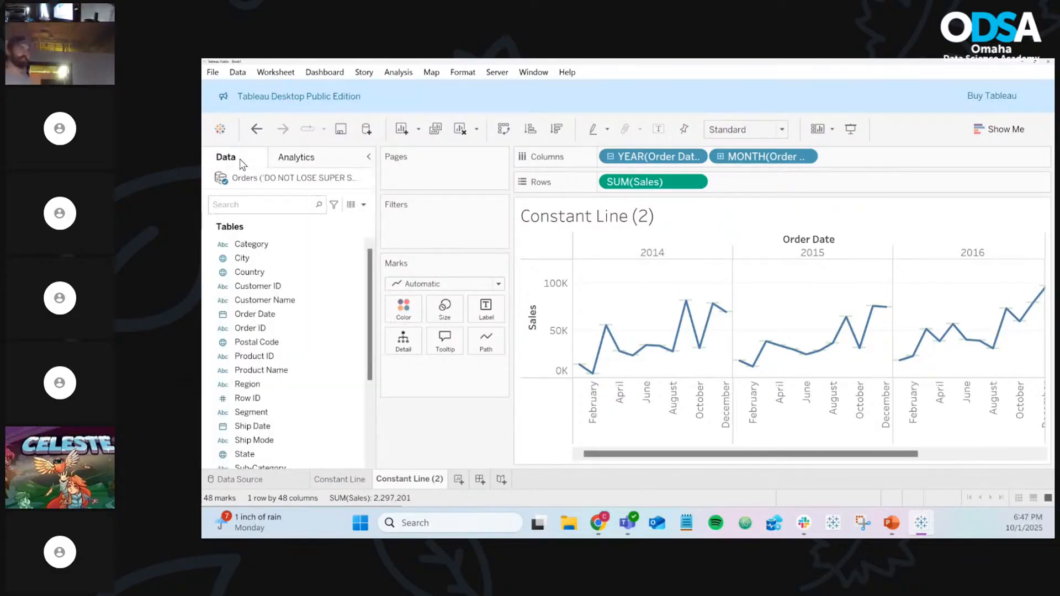
click(254, 247)
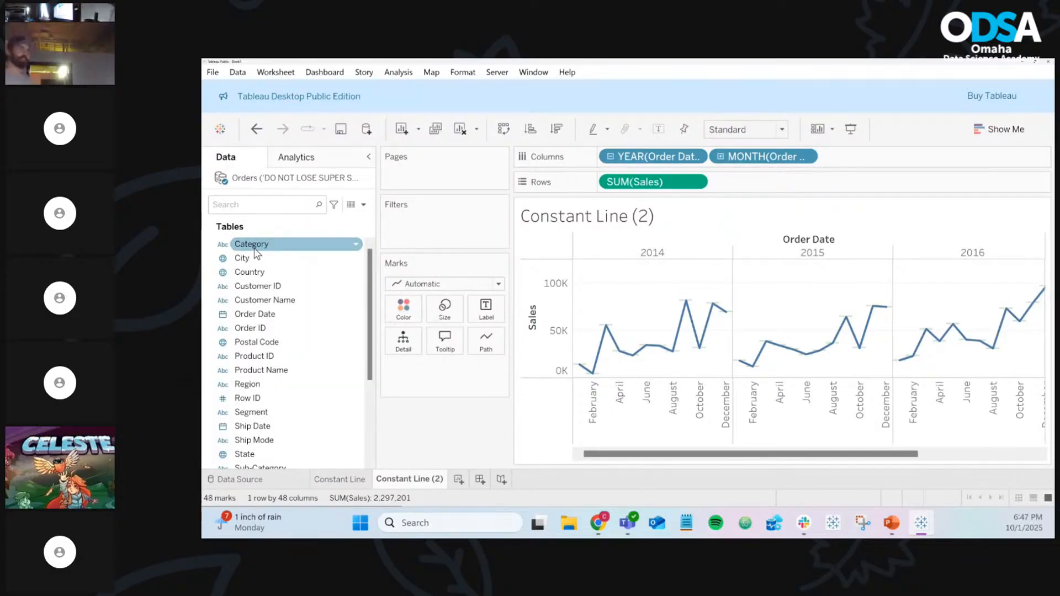
drag(255, 253, 397, 319)
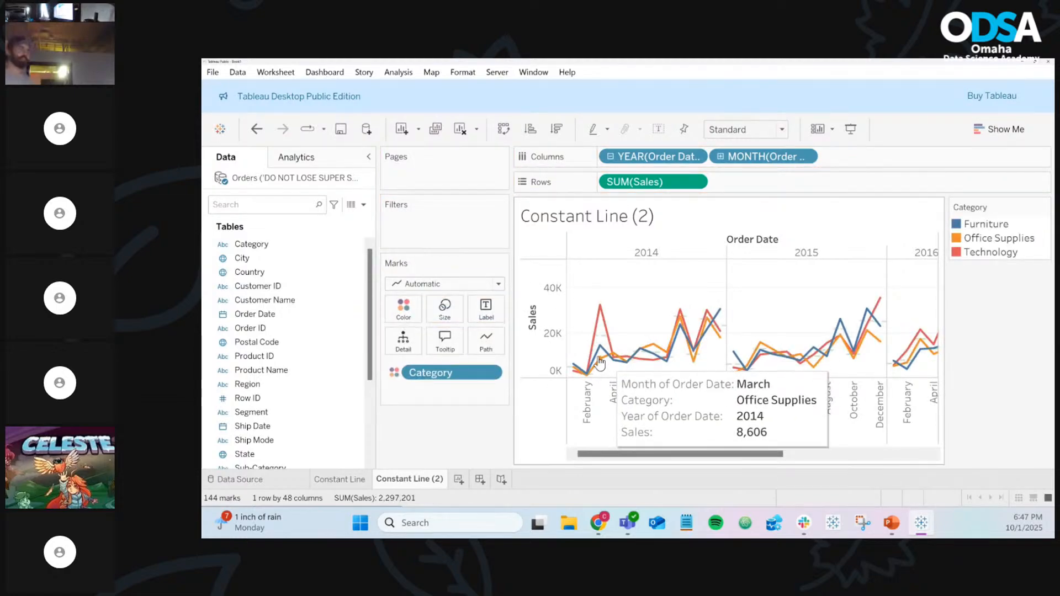
mouse_move(596, 314)
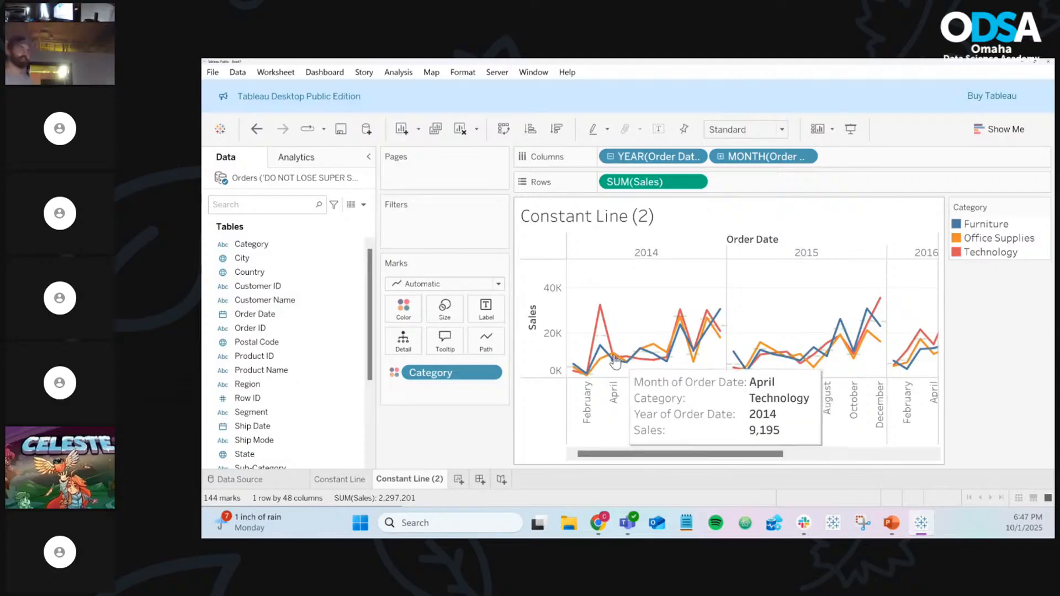
mouse_move(602, 338)
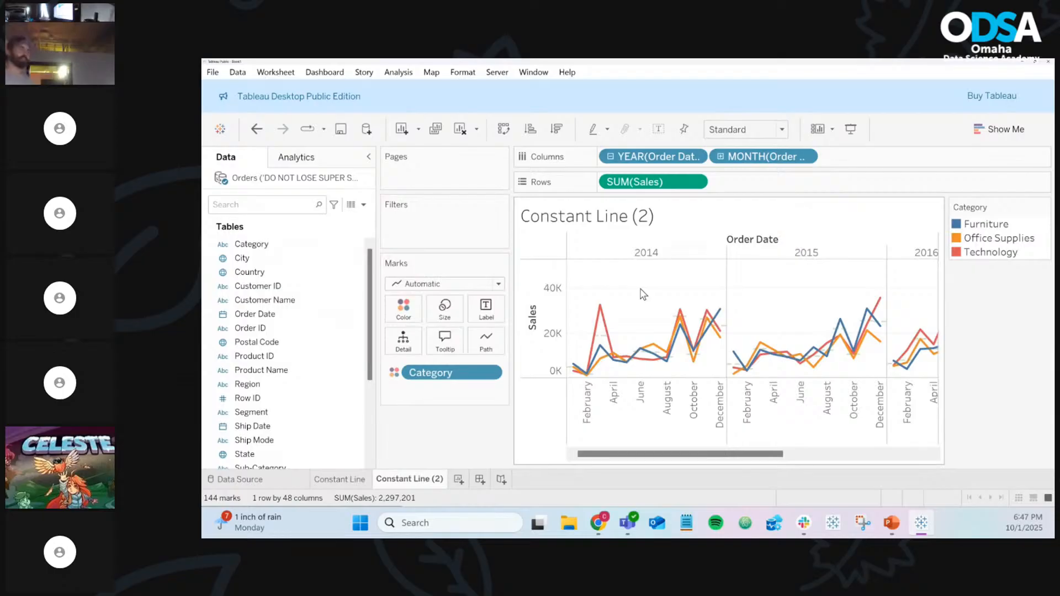
key(ctrl+z)
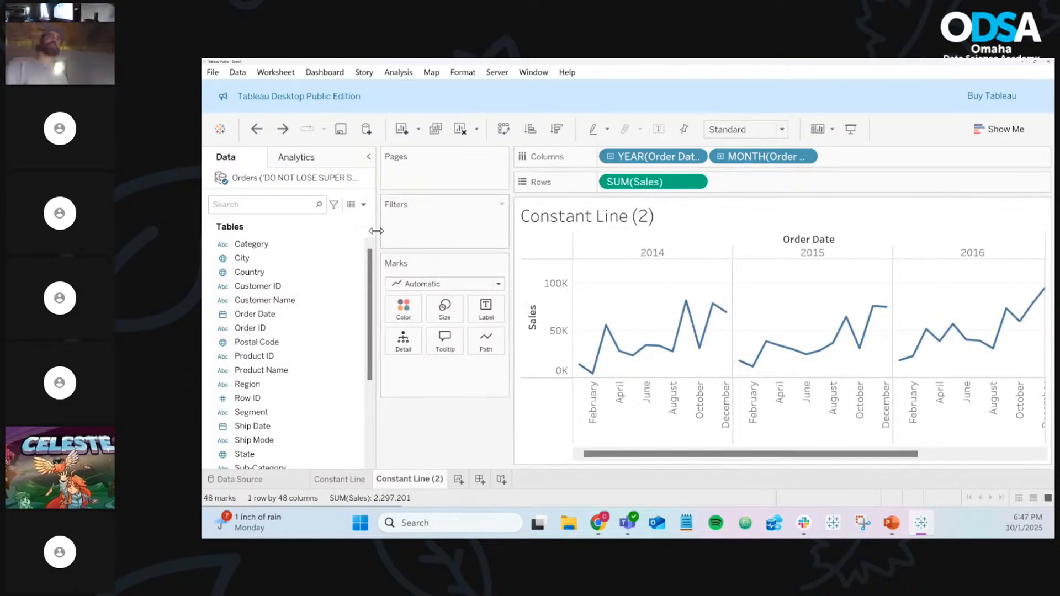
Drop Average Line on Pane for dashed yearly averages such as 40,354 and 39,211
click(337, 161)
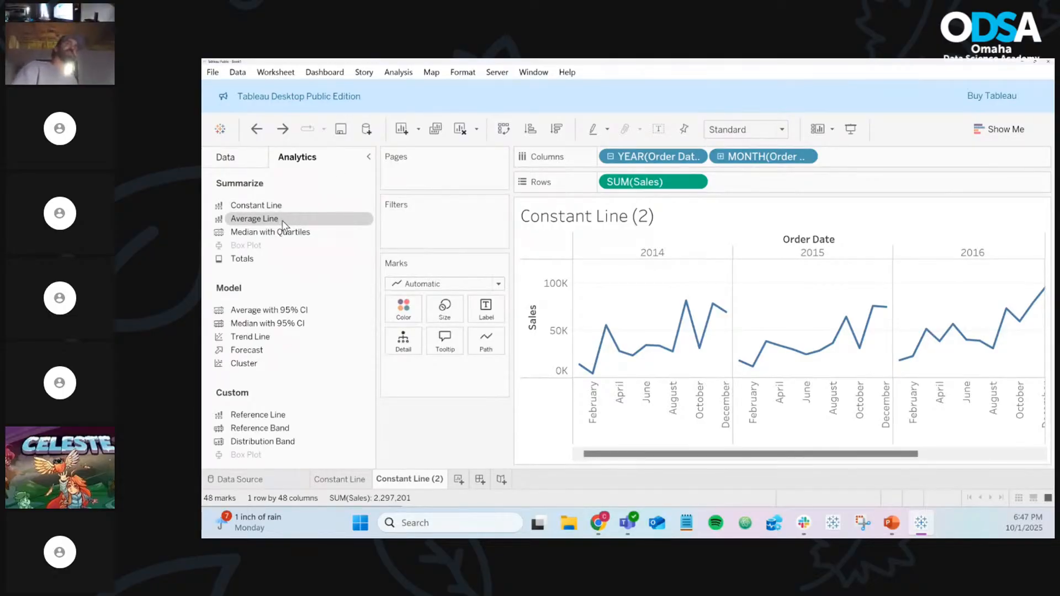
drag(286, 223, 686, 270)
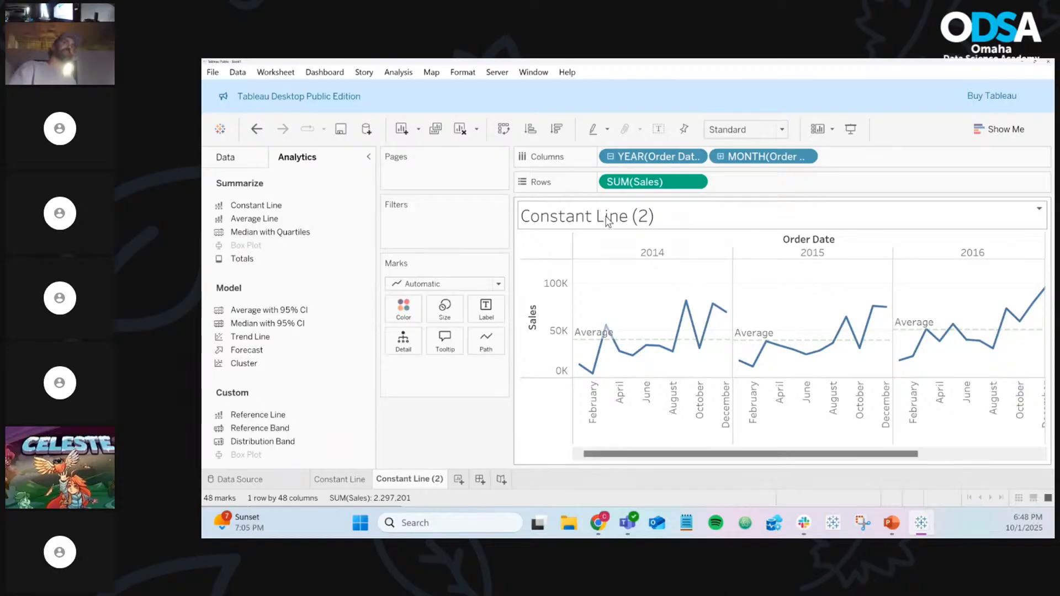
mouse_move(632, 345)
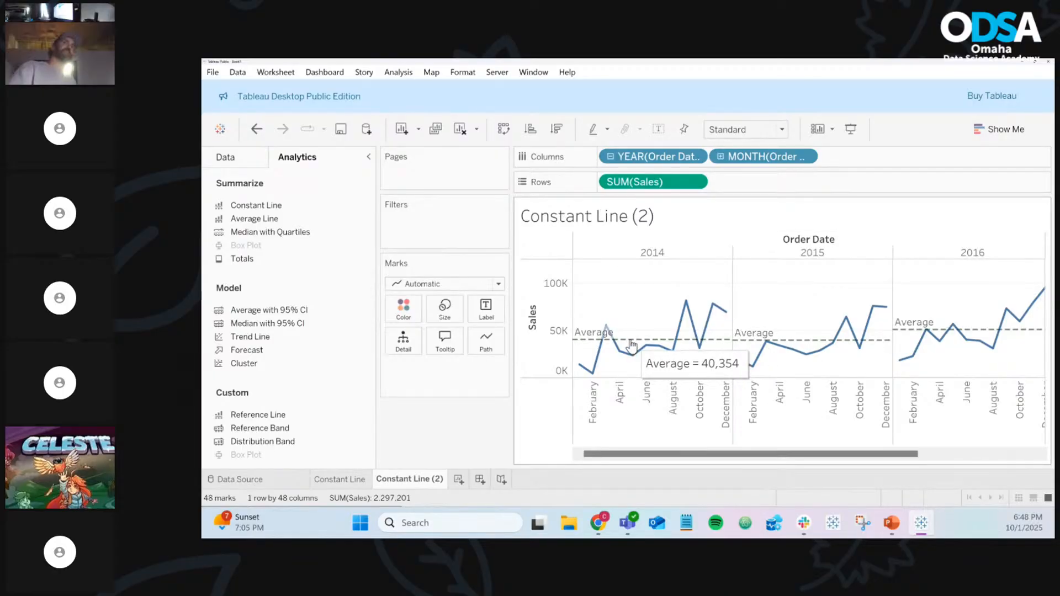
mouse_move(761, 342)
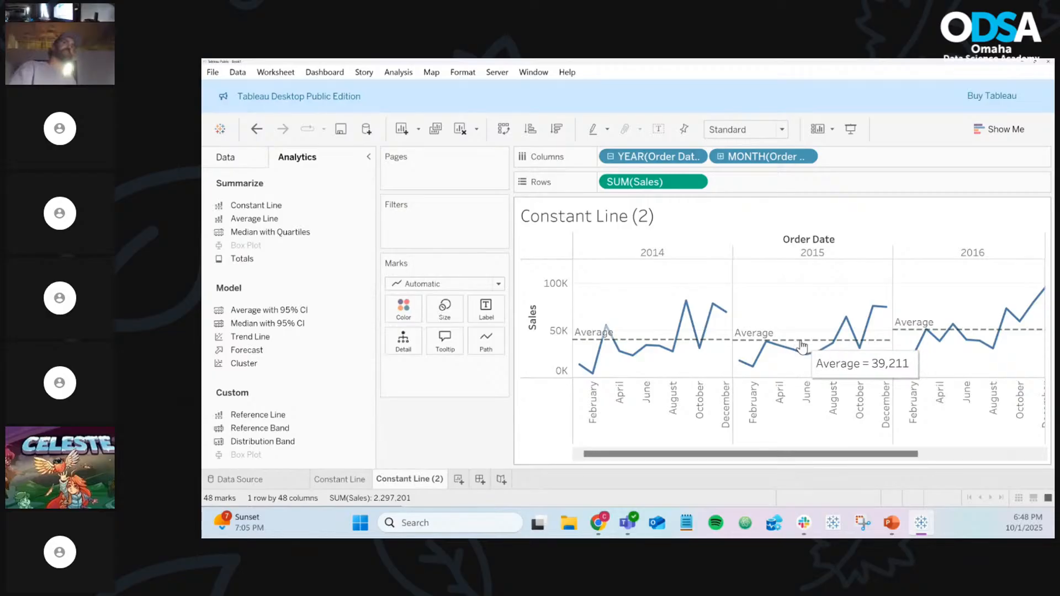
mouse_move(990, 333)
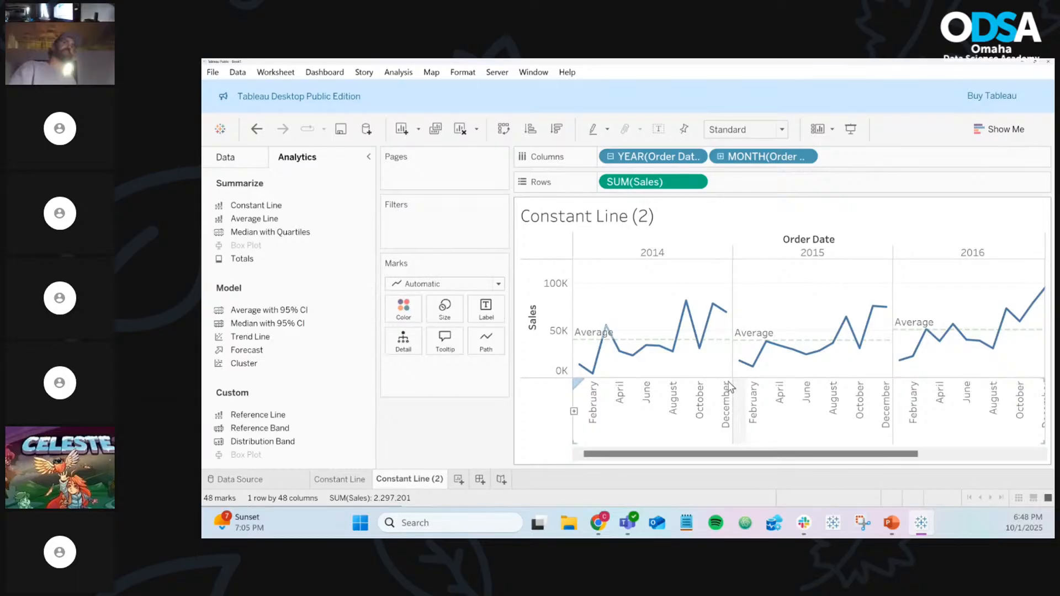
mouse_move(699, 346)
mouse_move(635, 347)
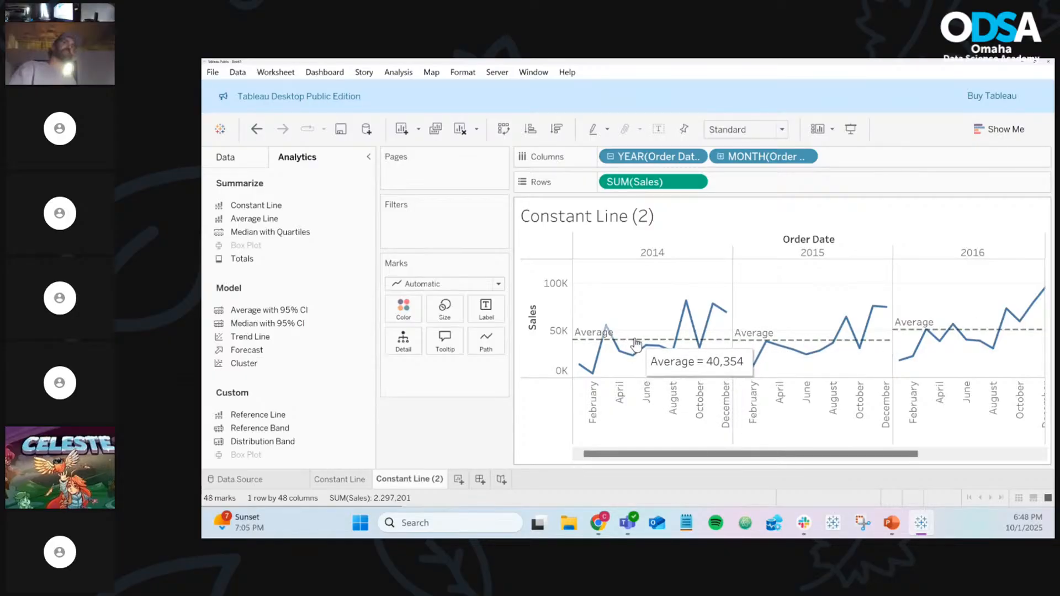
right_click(637, 340)
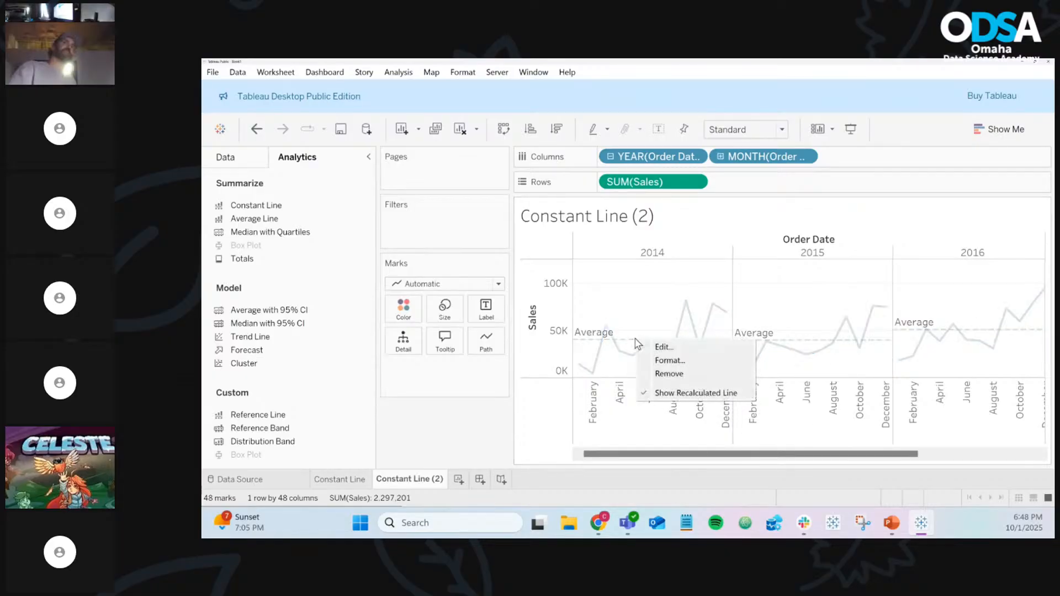
Set the average line Label to Value, showing 40,354, 39,211 and 50,767
click(666, 348)
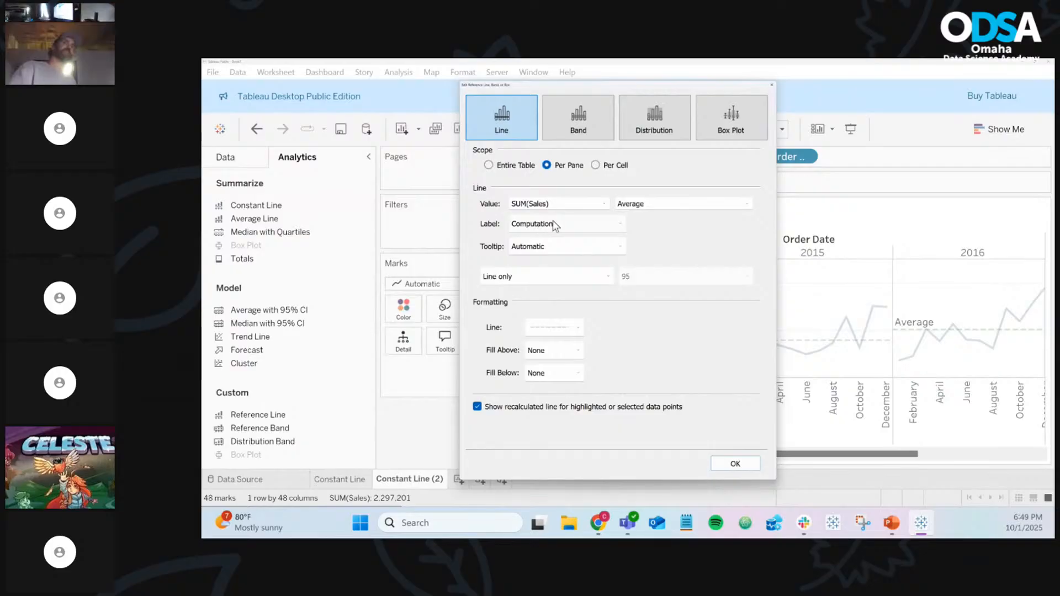
click(619, 228)
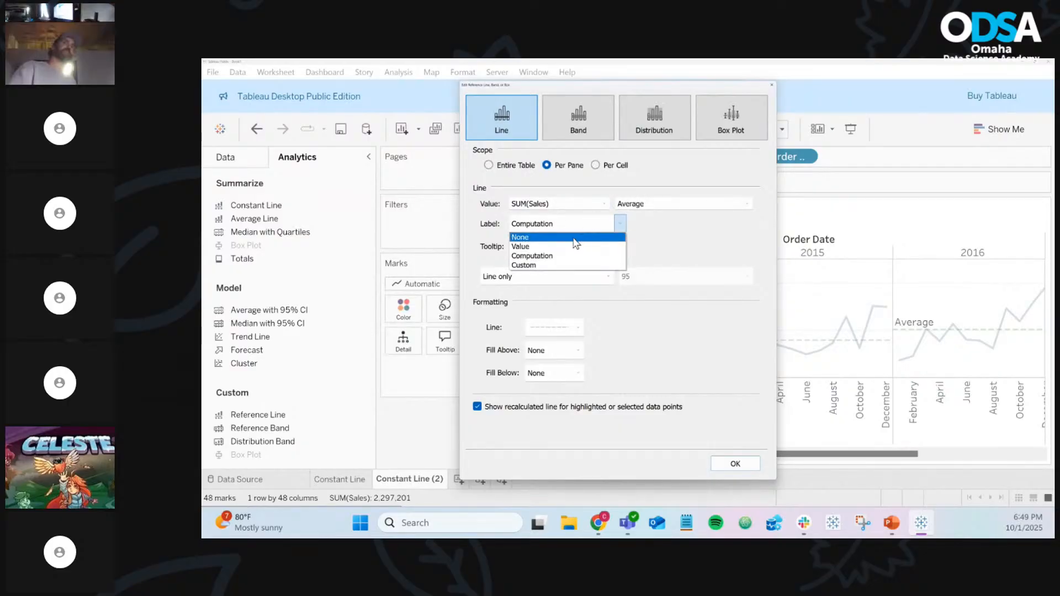
click(561, 248)
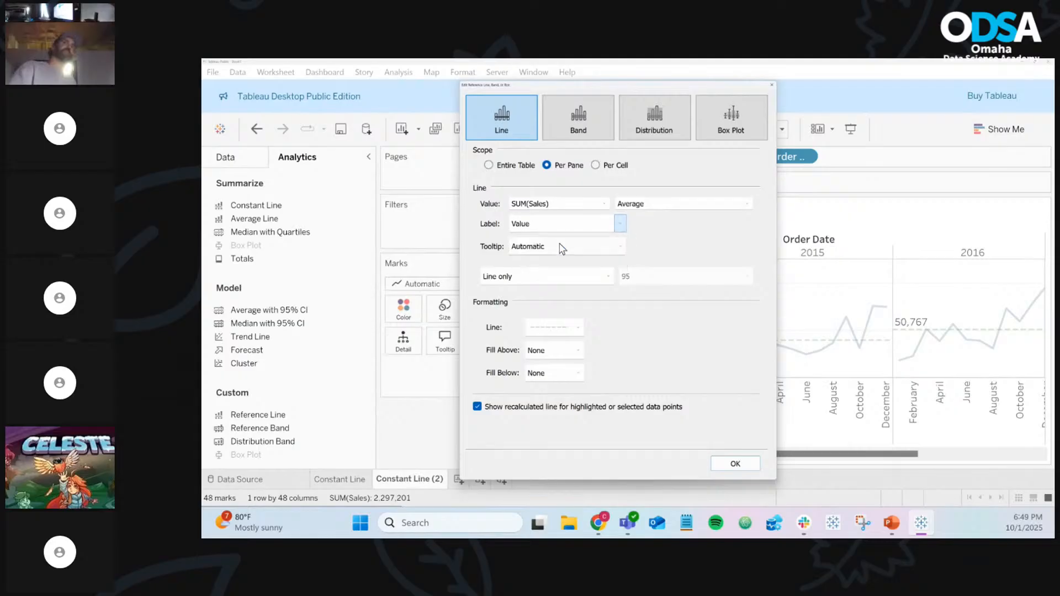
click(725, 467)
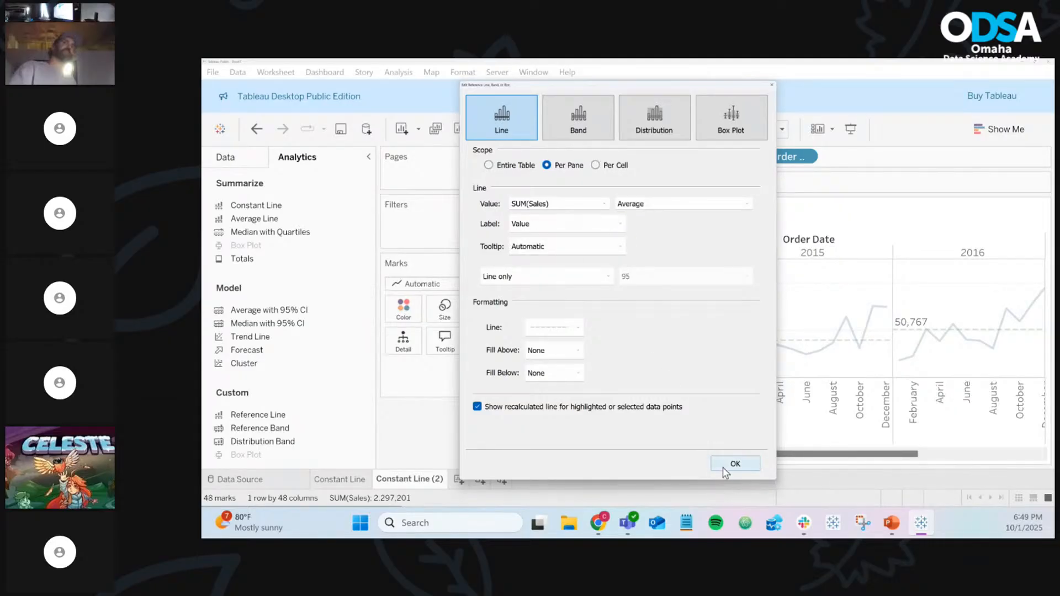
Reopen the 2014 average line's settings and set its Label to Custom
mouse_move(592, 362)
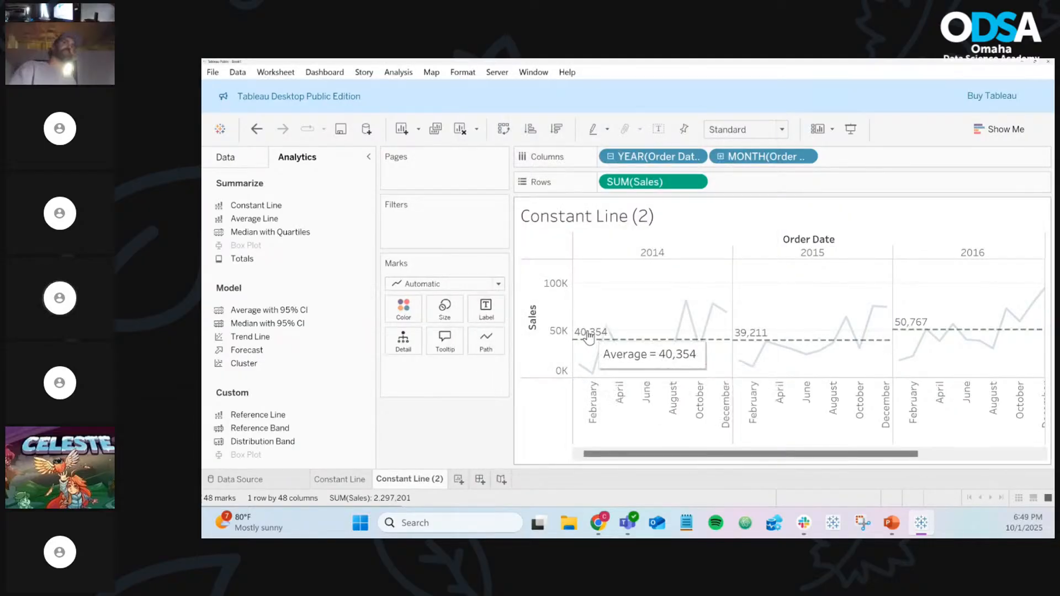
mouse_move(814, 347)
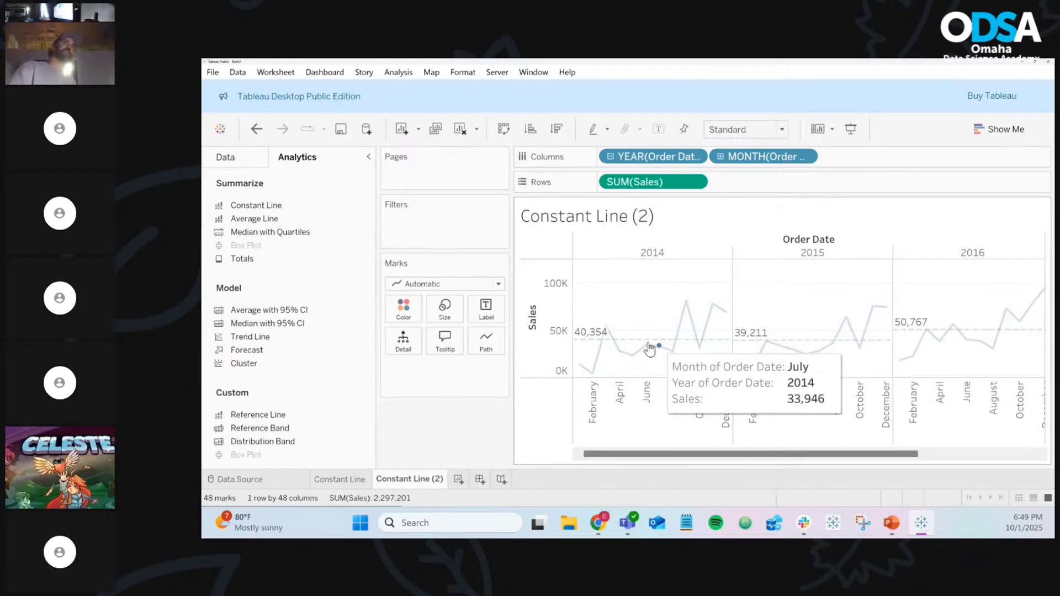
click(627, 346)
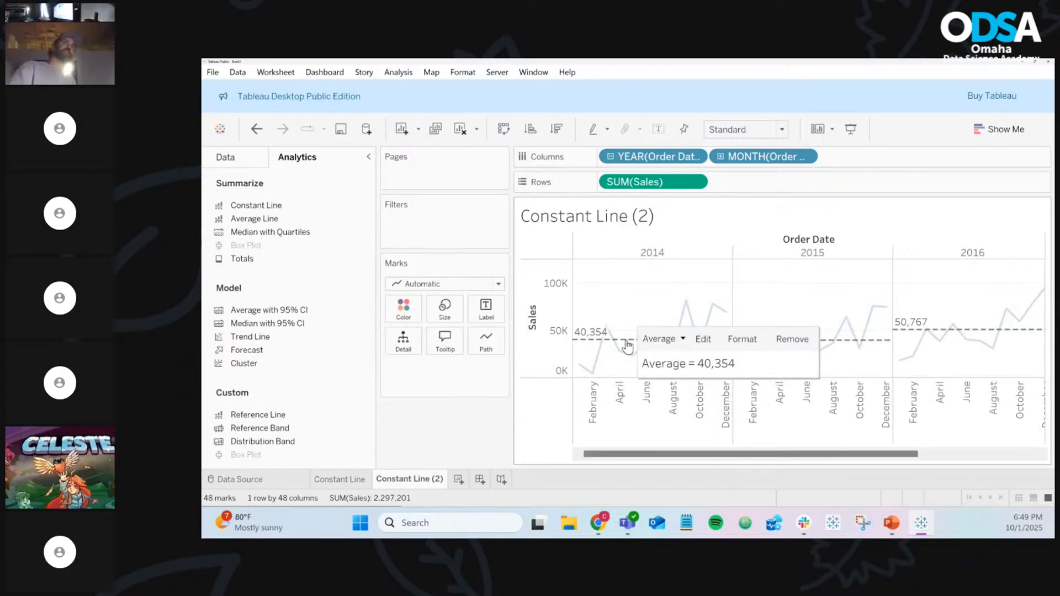
right_click(628, 346)
click(651, 351)
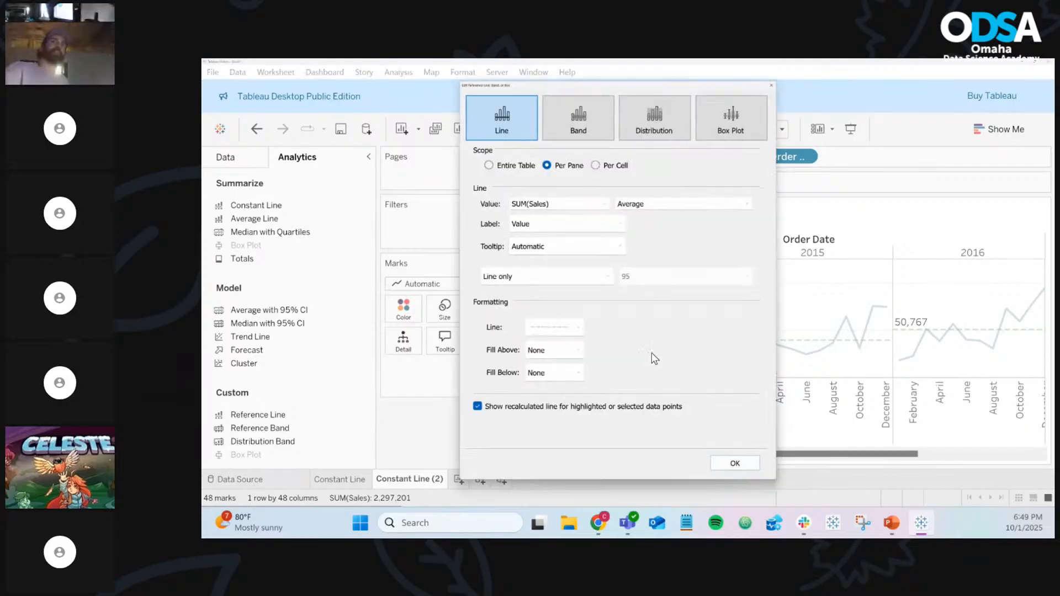
click(621, 224)
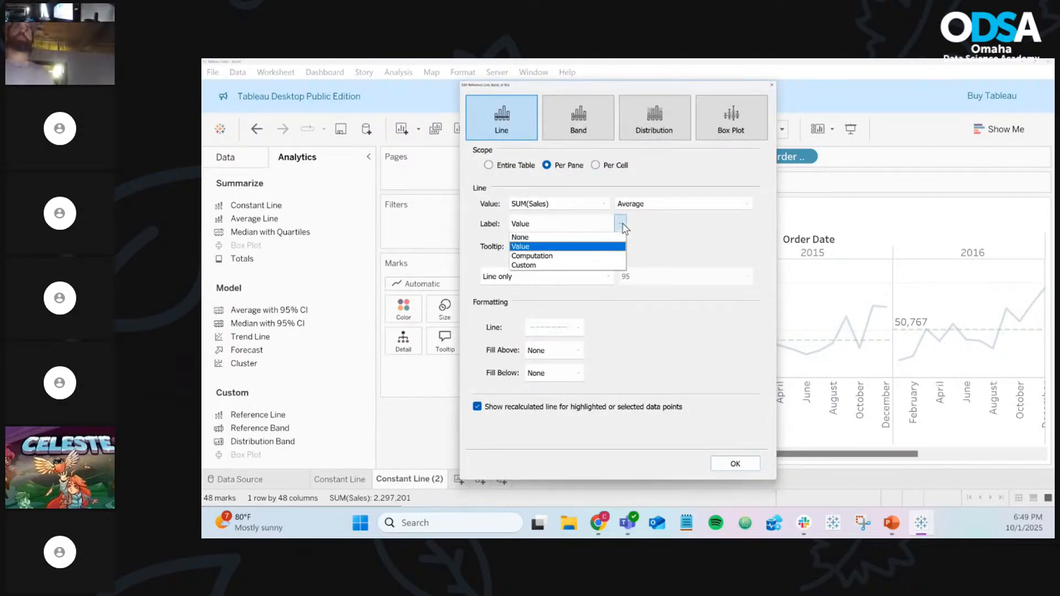
click(576, 268)
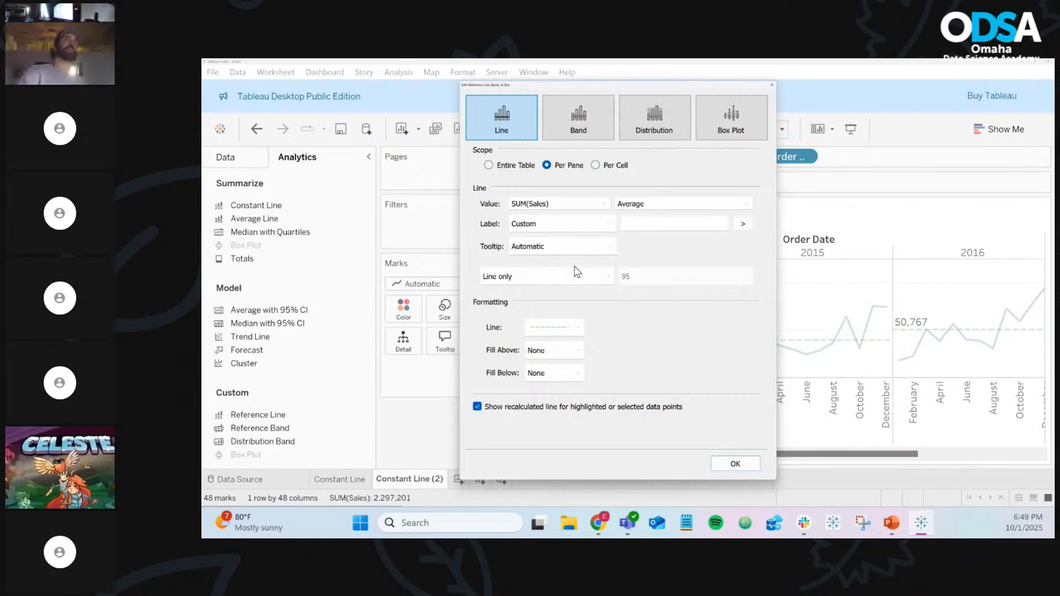
Insert <Computation> and <Value> into the custom label text, then select it all
click(652, 222)
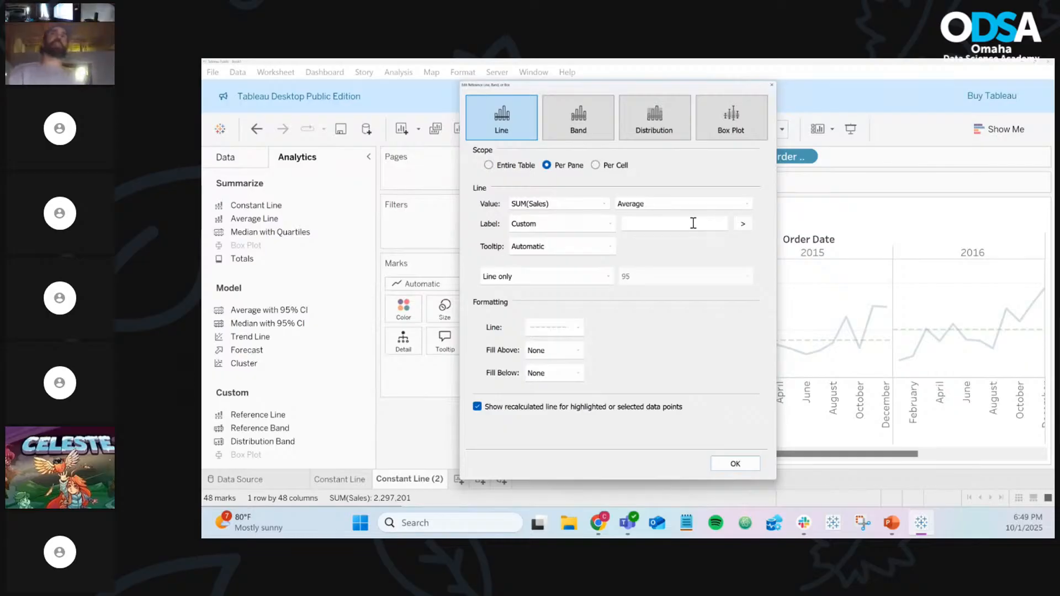
click(742, 224)
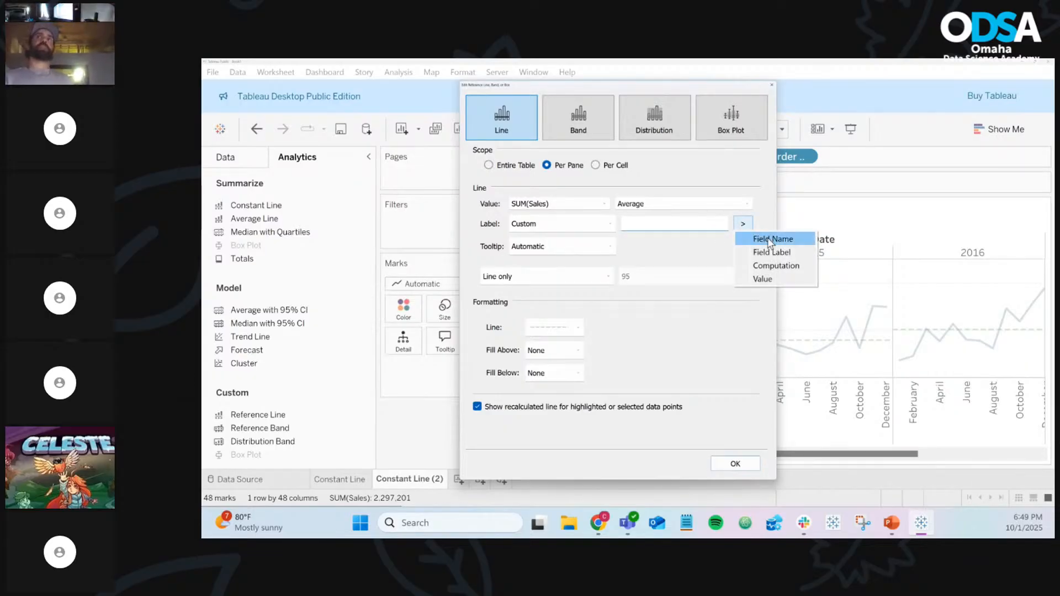
click(775, 265)
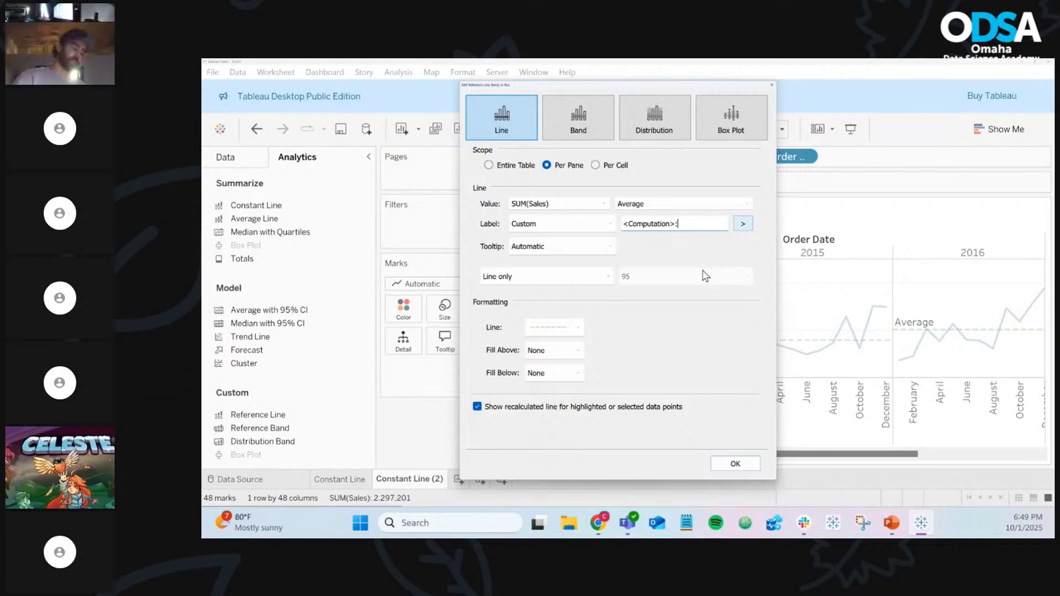
click(747, 223)
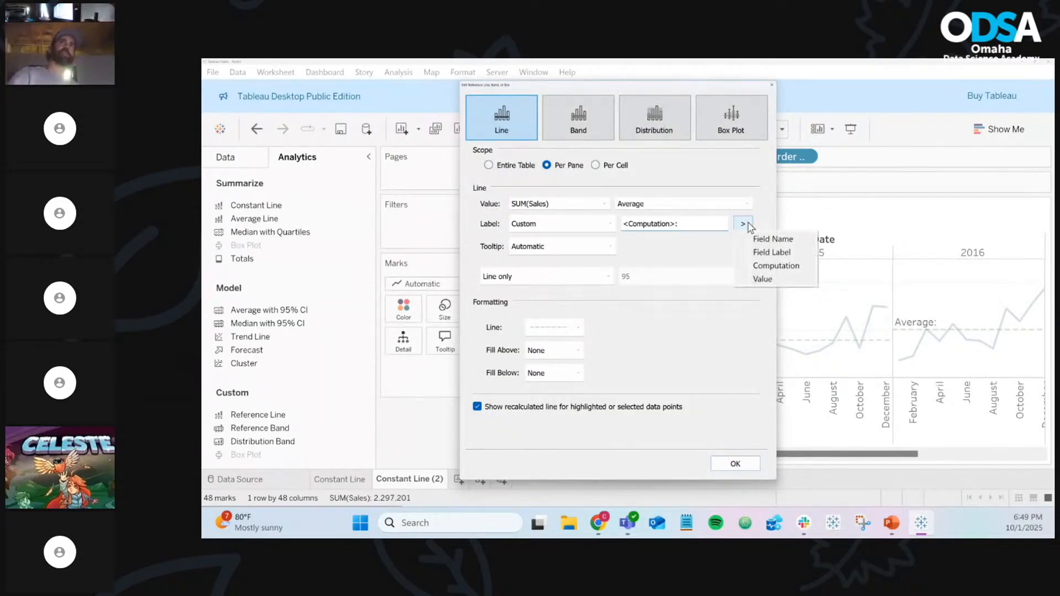
click(776, 278)
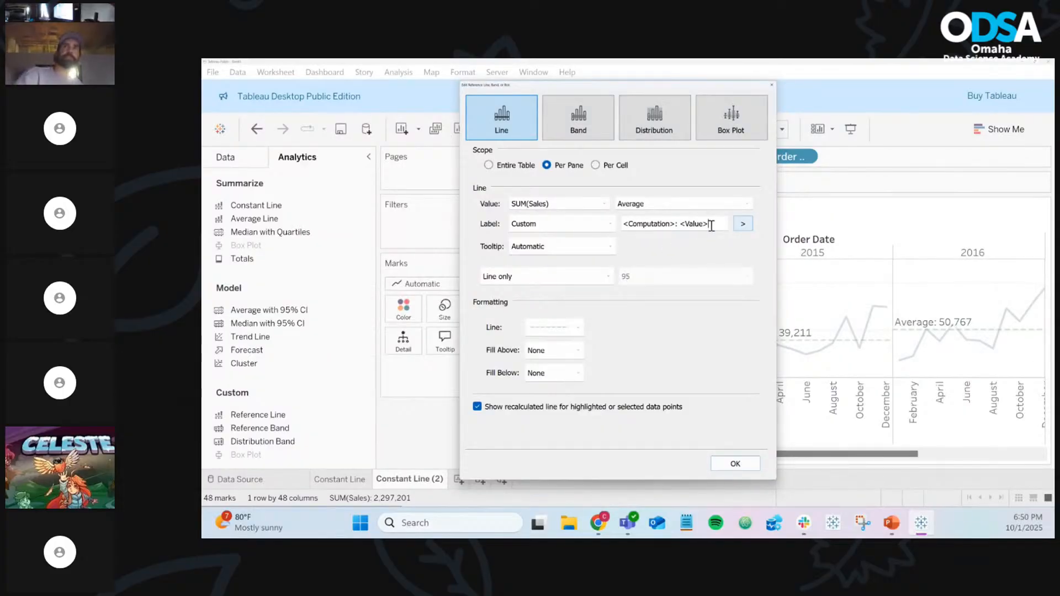
drag(711, 227, 594, 224)
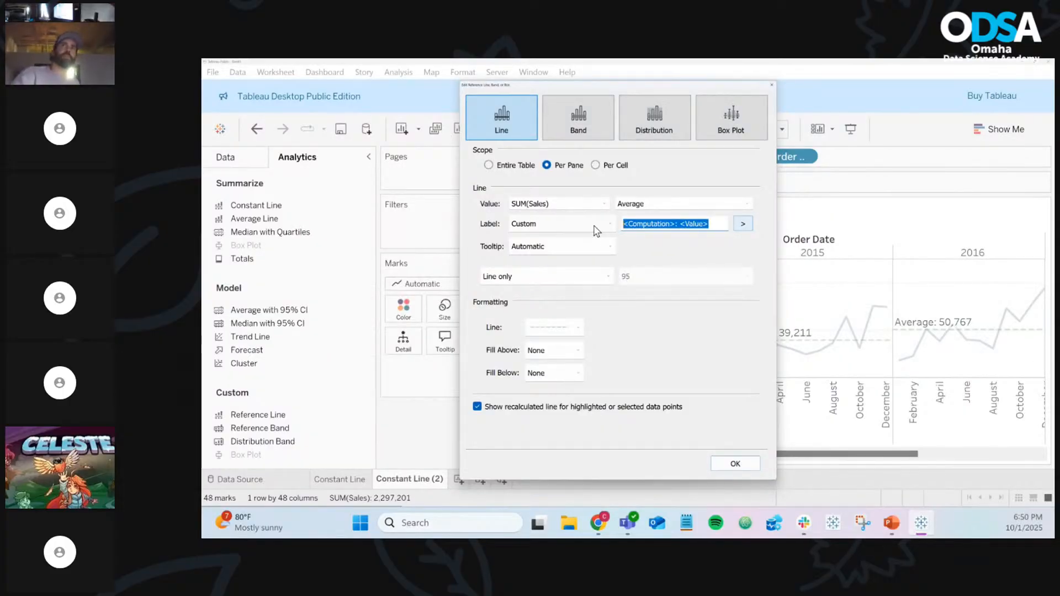
Try a custom label starting with 'The' plus the value, then clear it
text(The average is)
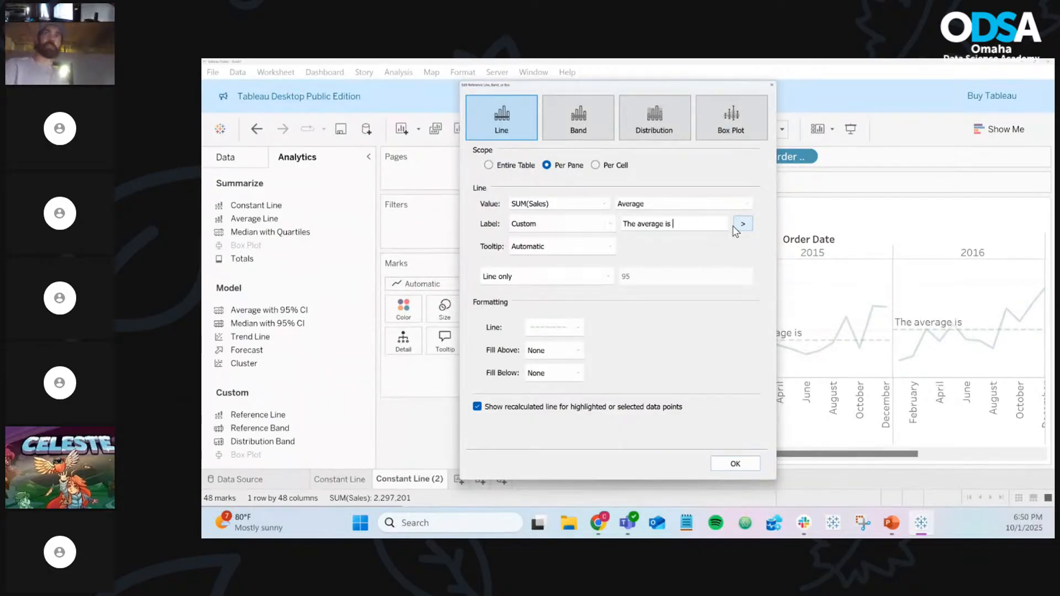
click(743, 227)
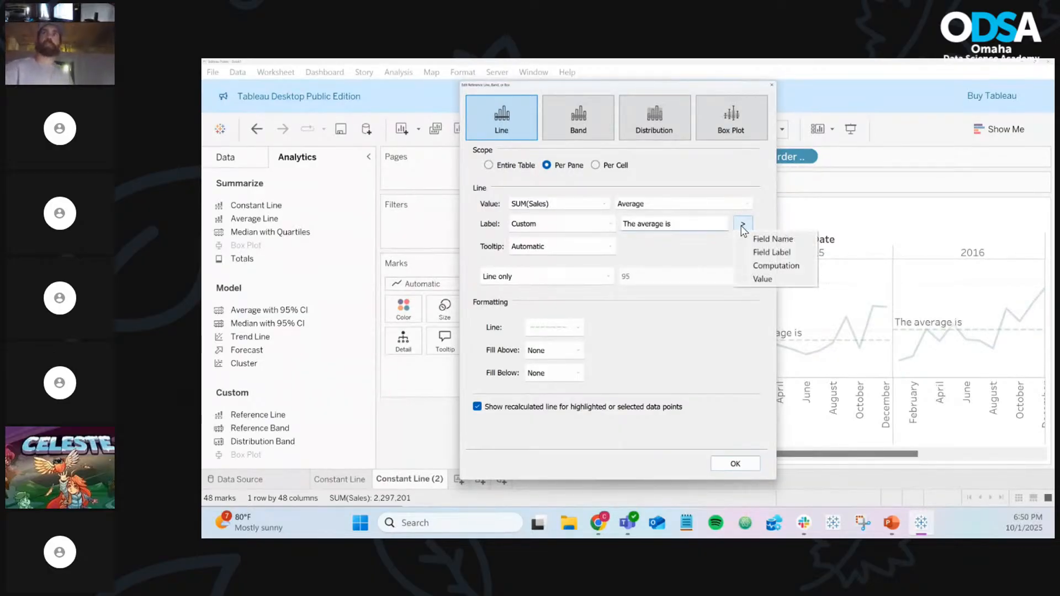
click(792, 279)
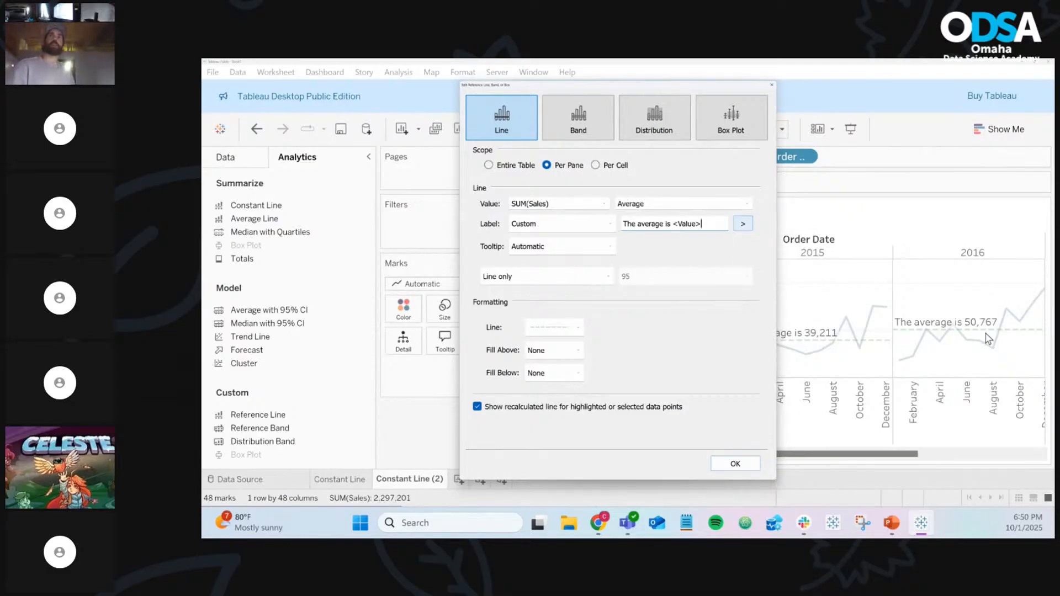
drag(709, 223, 601, 215)
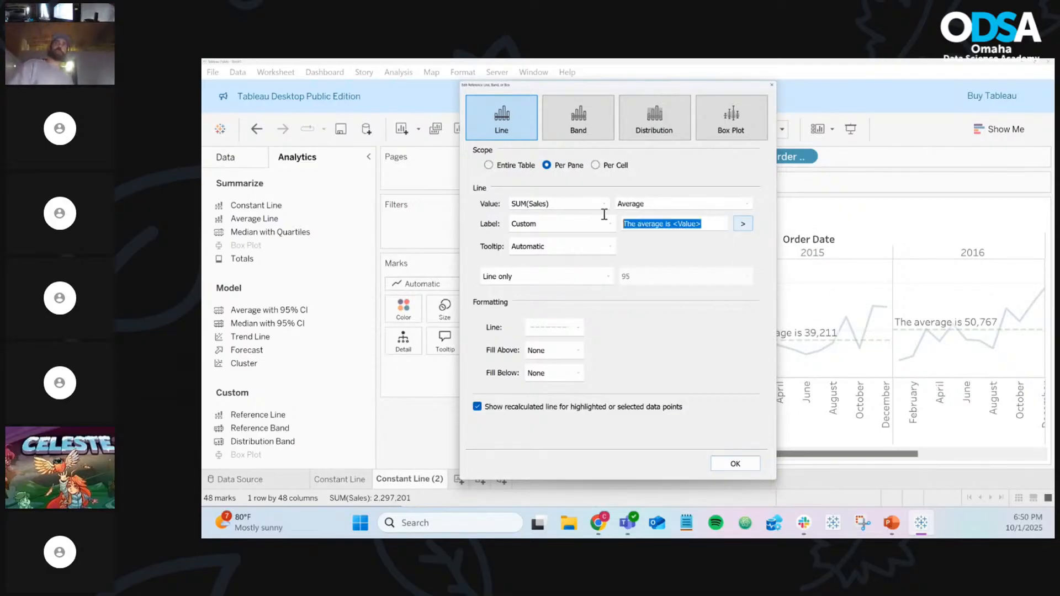
key(BackSpace)
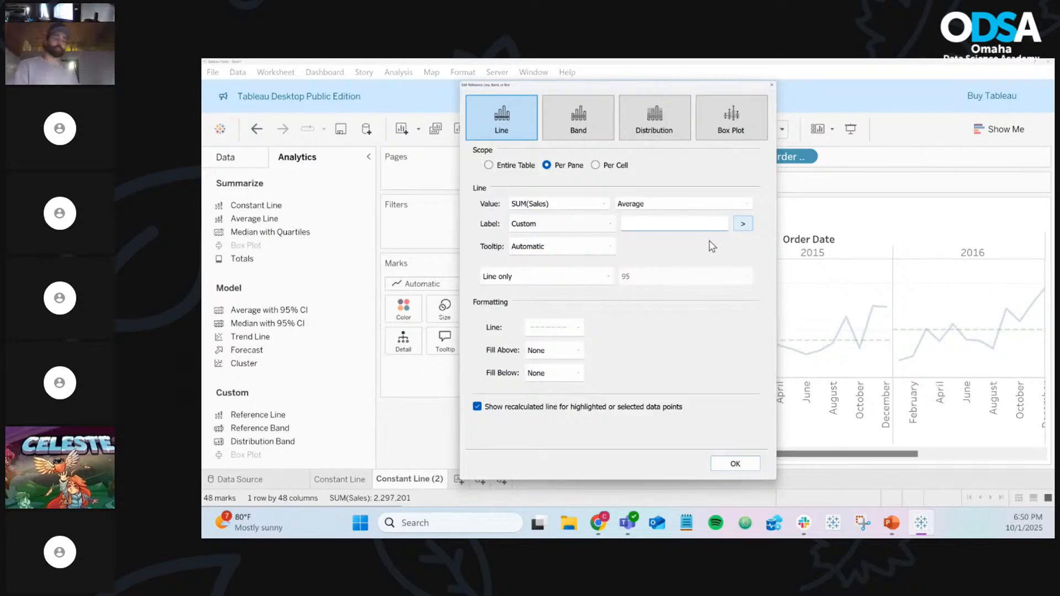
Build a label from the field name, computation name and average value
click(747, 226)
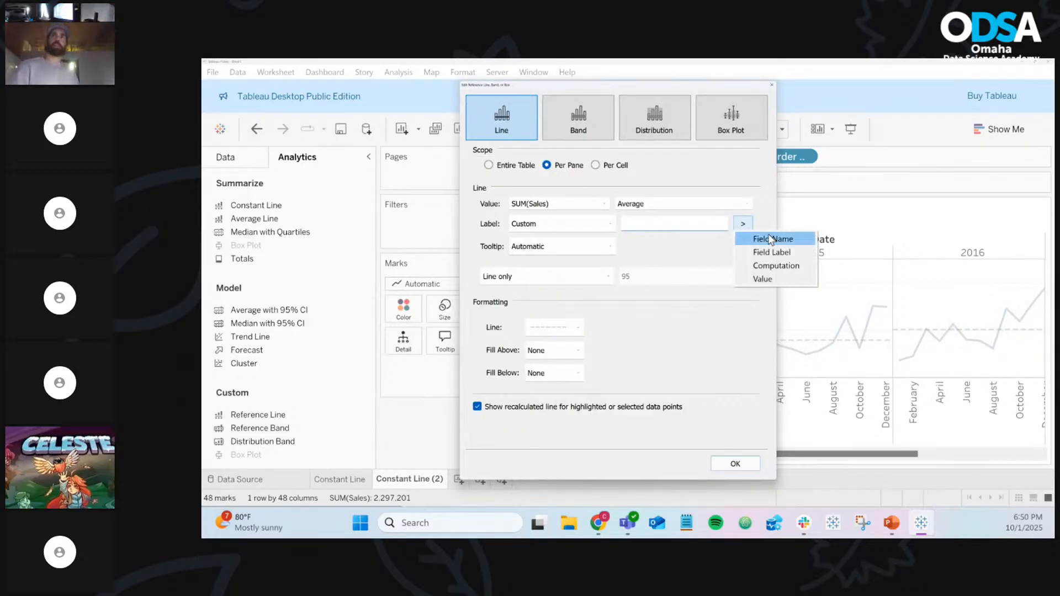
click(771, 238)
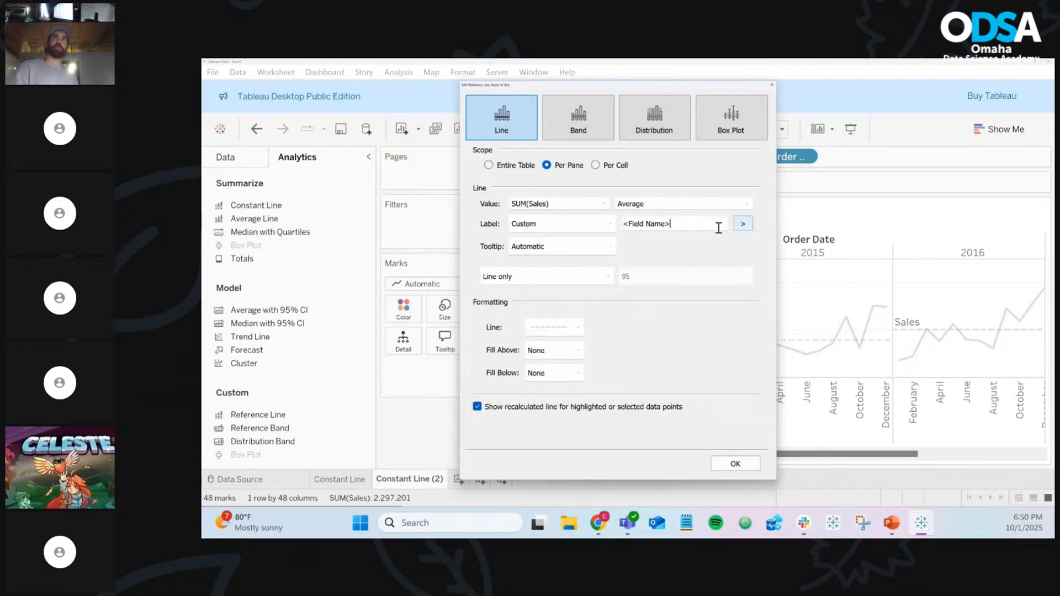
click(742, 224)
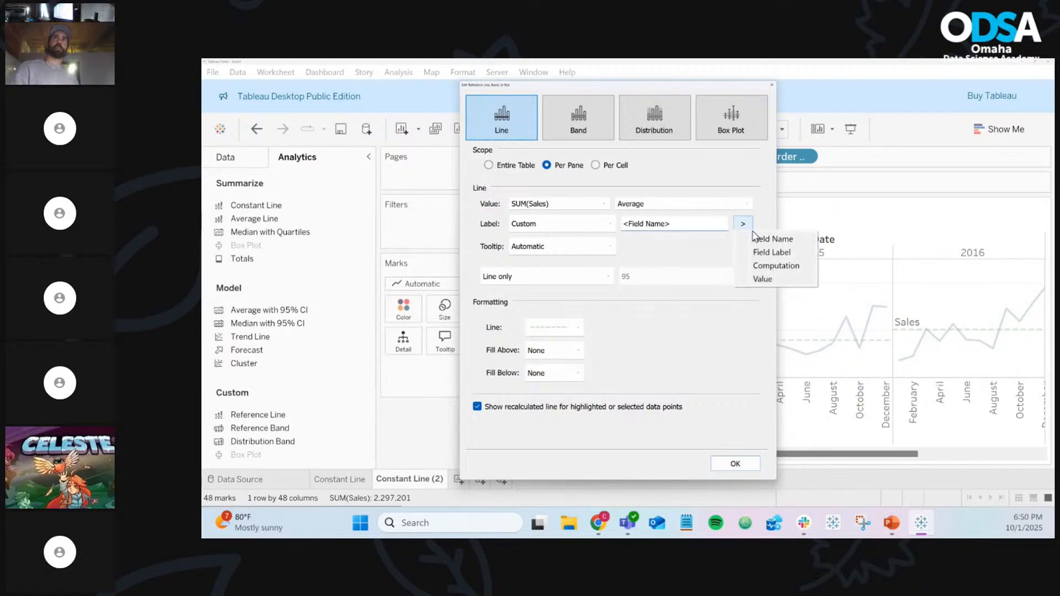
click(782, 264)
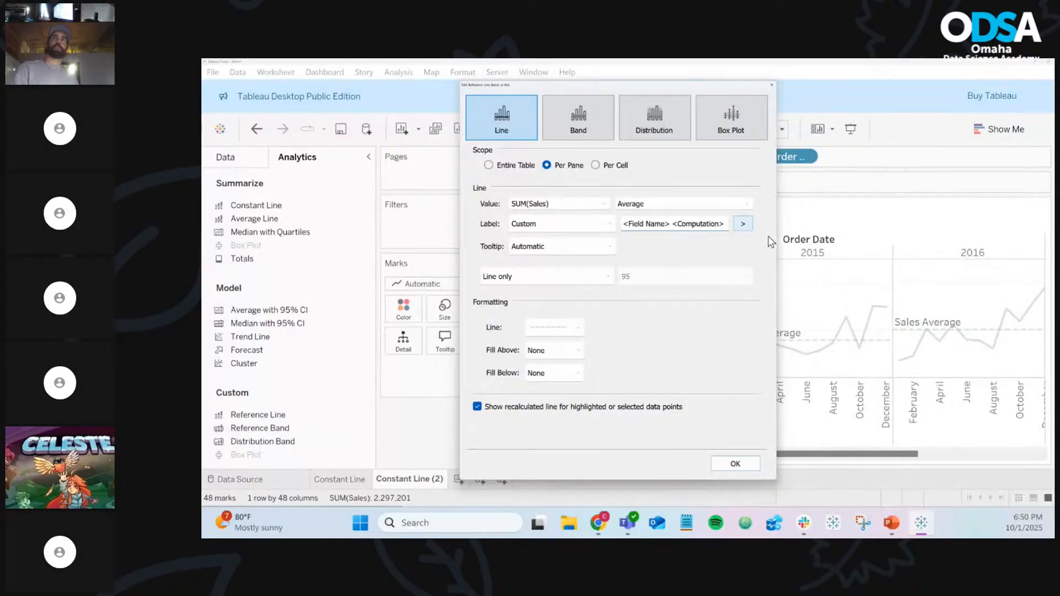
click(750, 223)
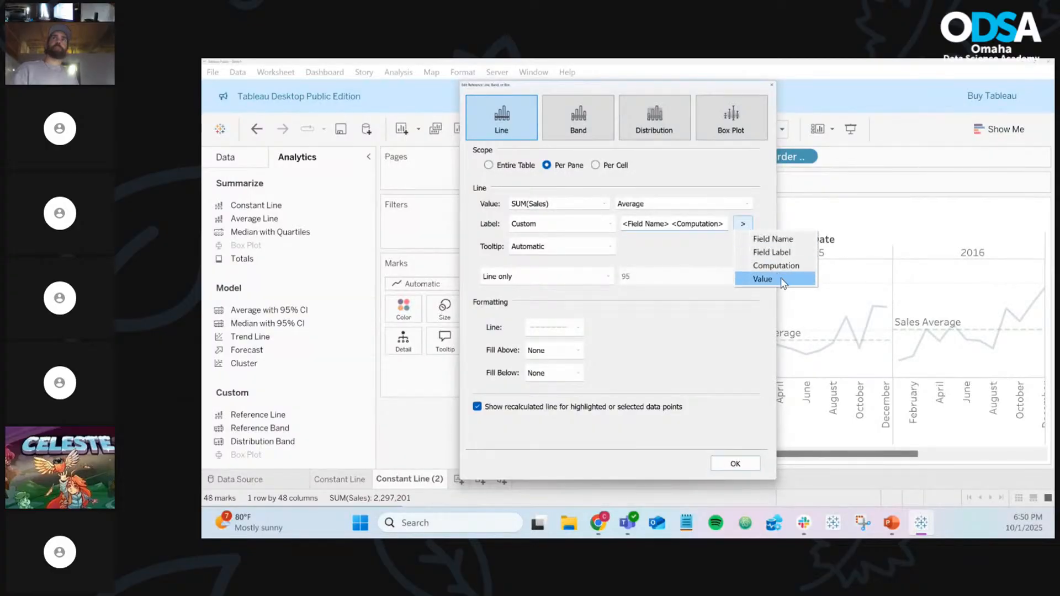
click(783, 280)
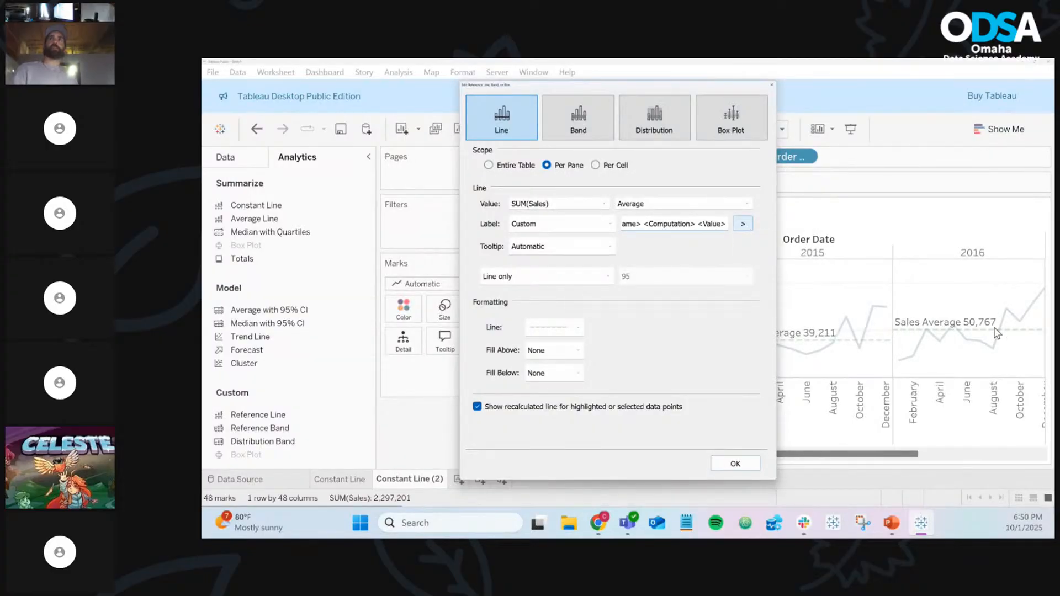
Replace the label with <Computation> <Value> and apply, giving 'Average 40,354' per year
triple_click(669, 220)
key(BackSpace)
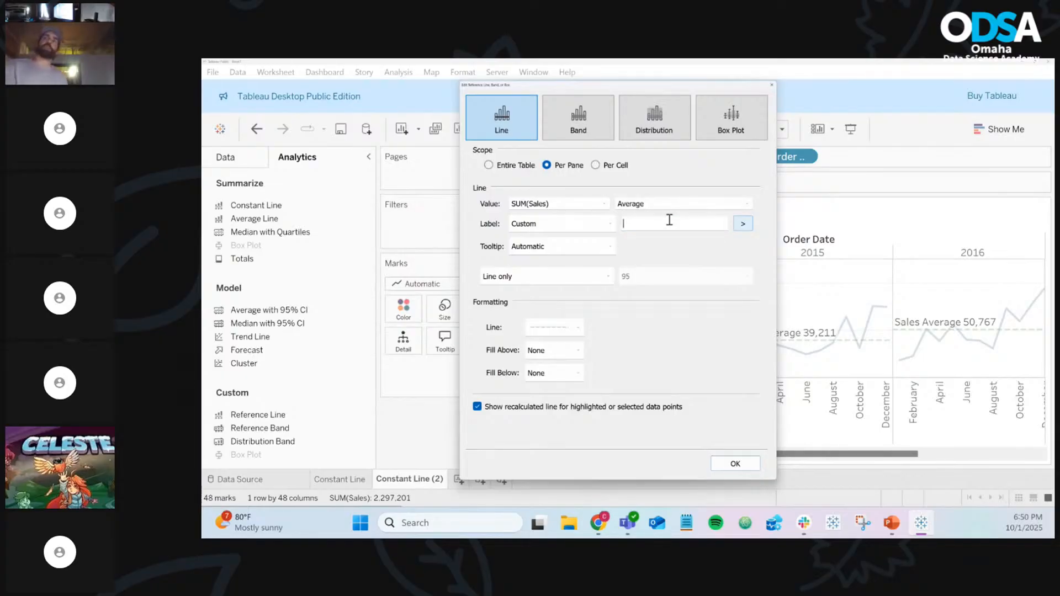
click(742, 221)
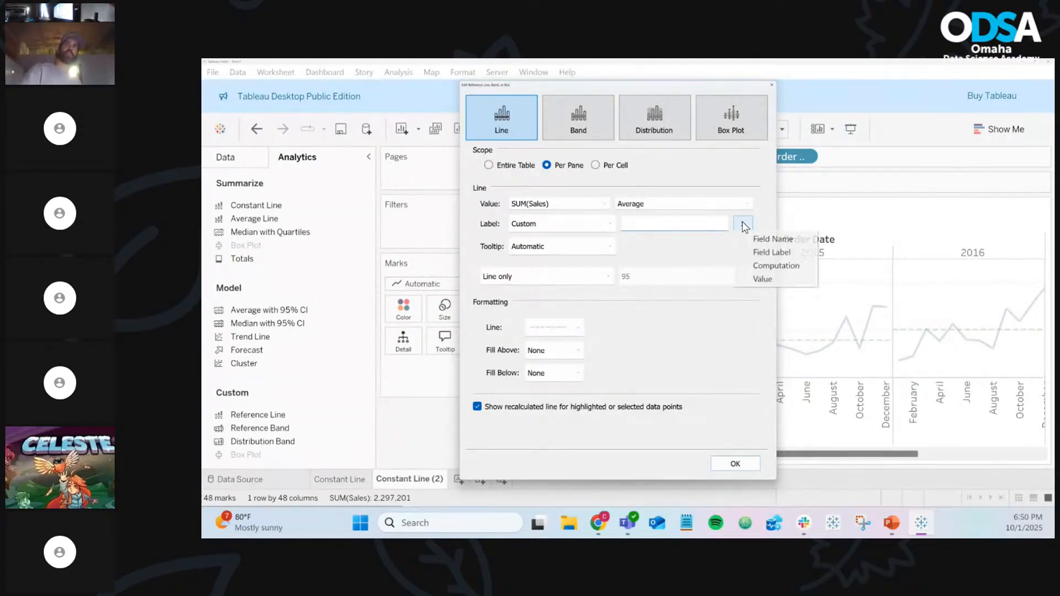
click(762, 279)
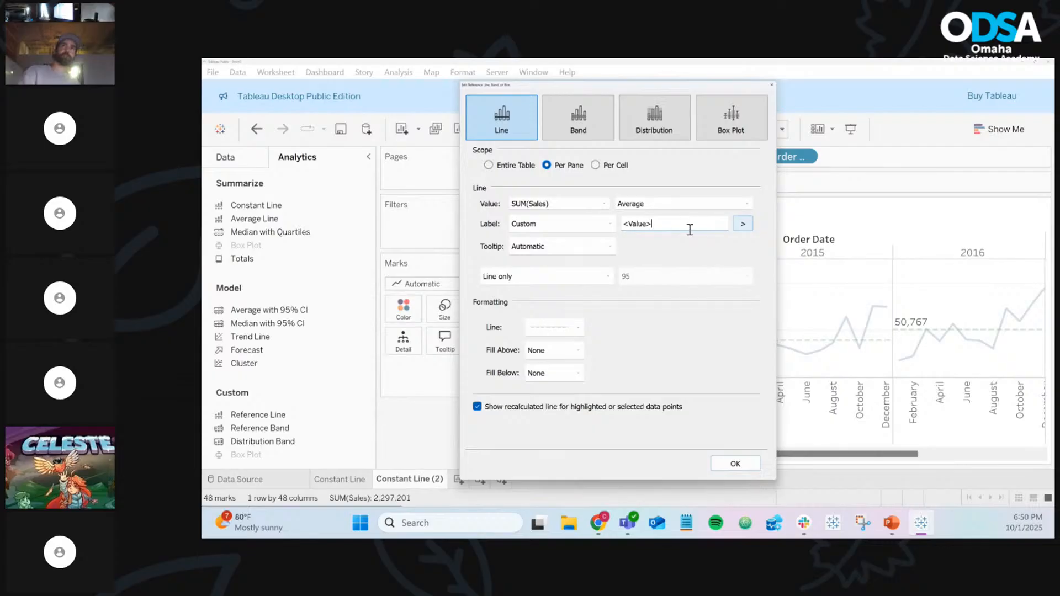
drag(693, 223, 587, 221)
key(BackSpace)
click(743, 223)
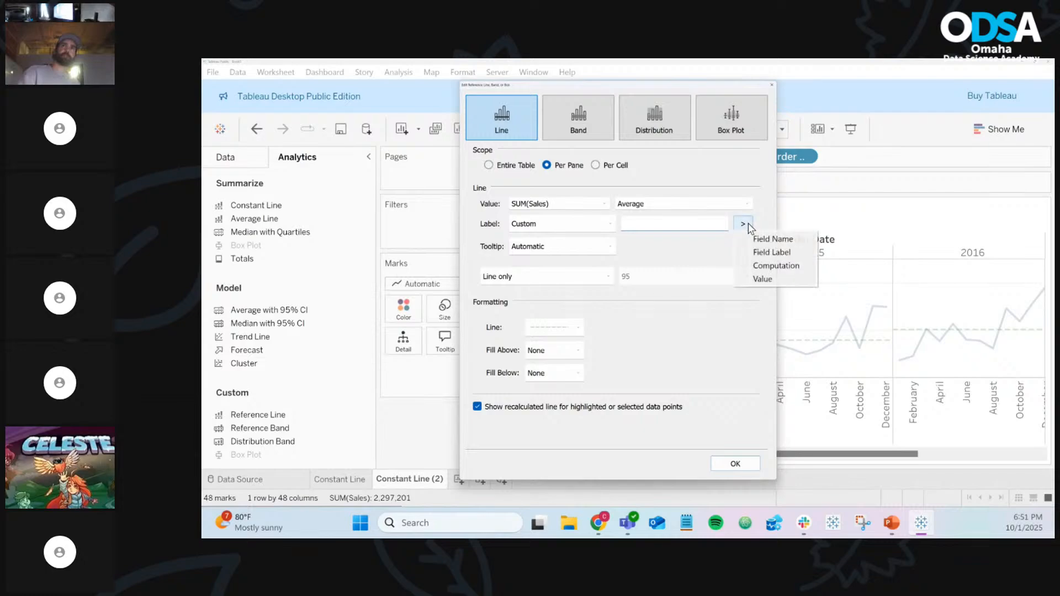
click(776, 265)
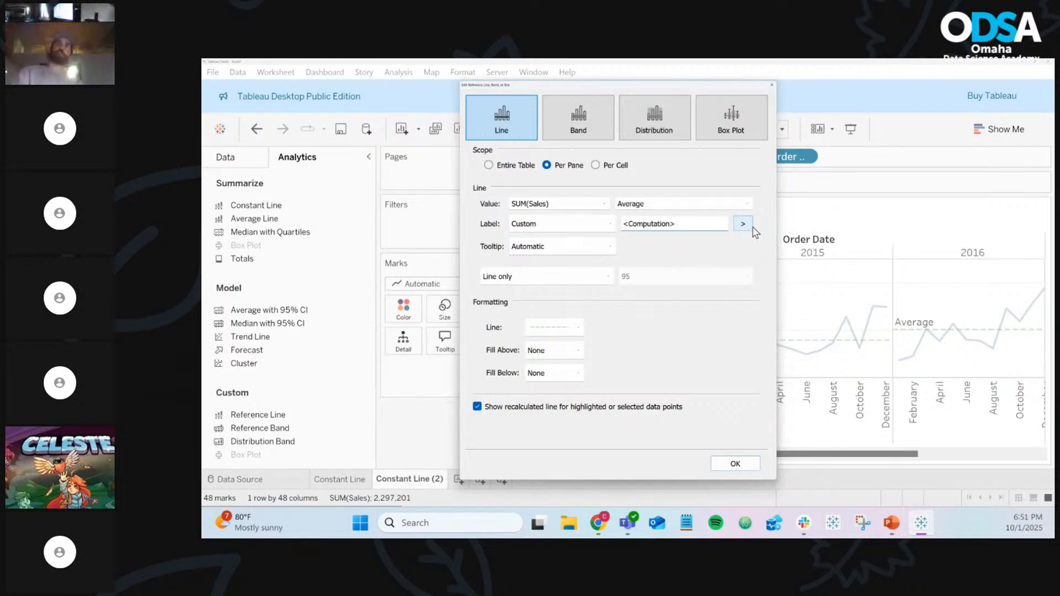
click(743, 224)
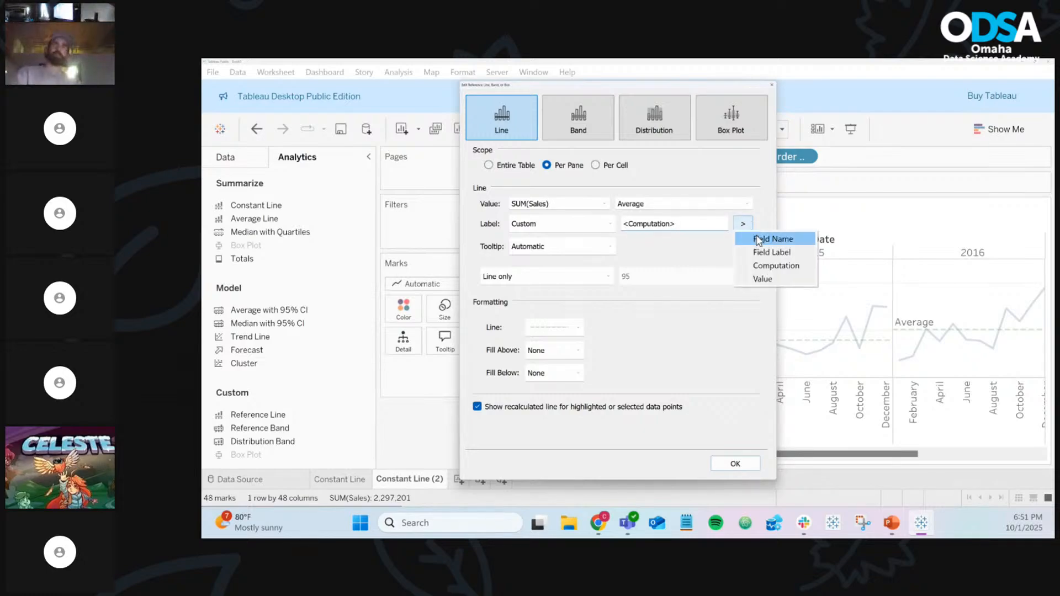
click(774, 275)
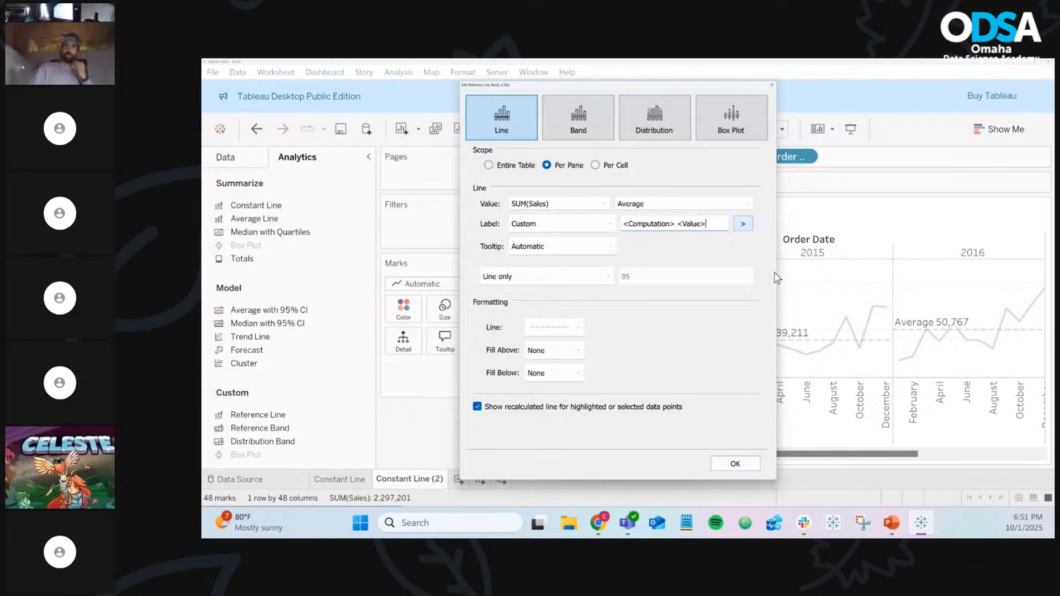
click(734, 464)
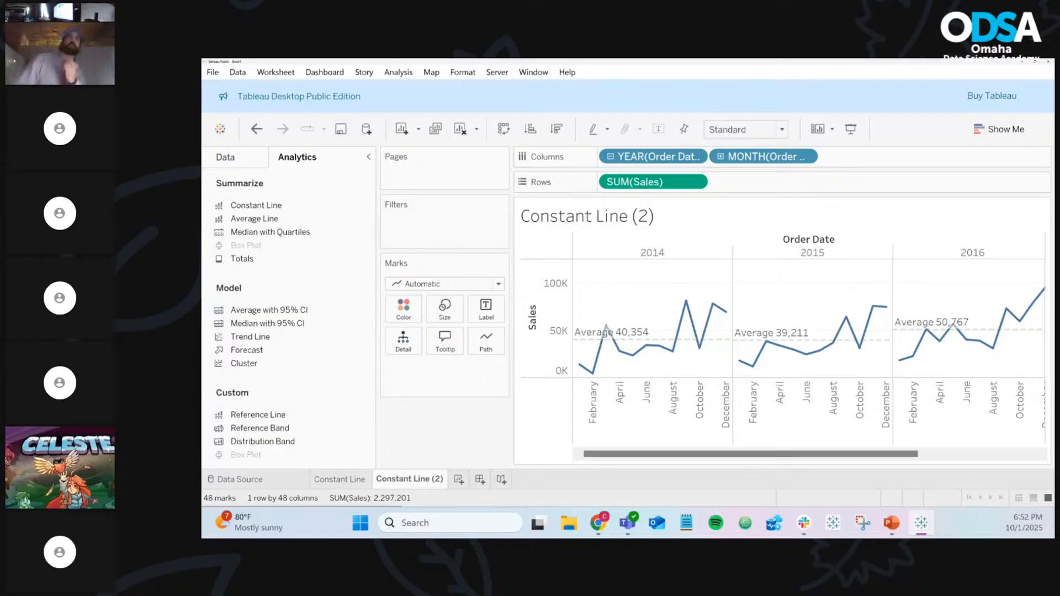
key(alt+Tab)
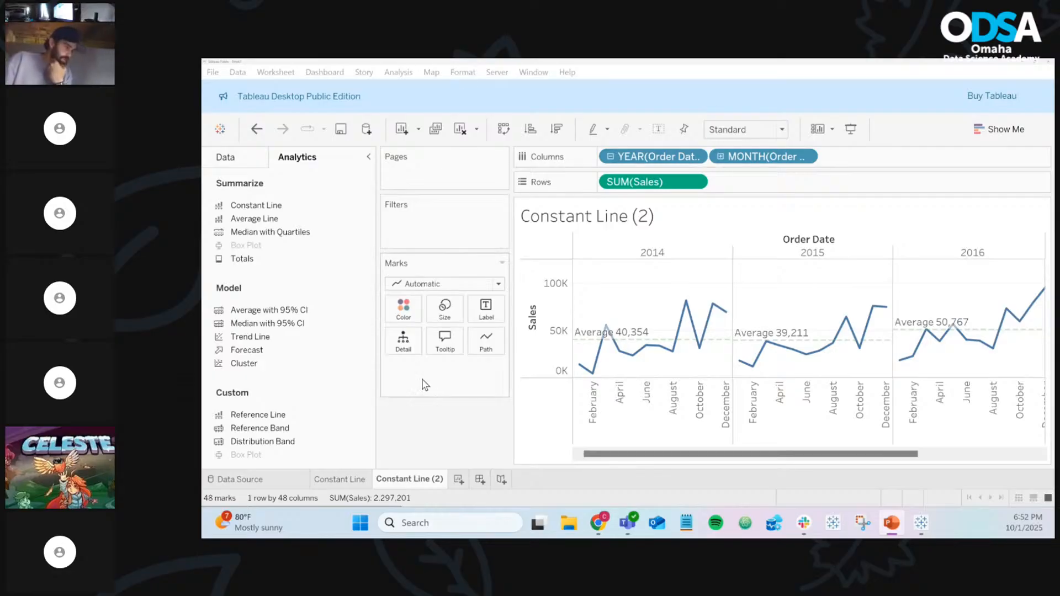
Rename the Constant Line (2) worksheet tab to 'Average Line'
right_click(414, 481)
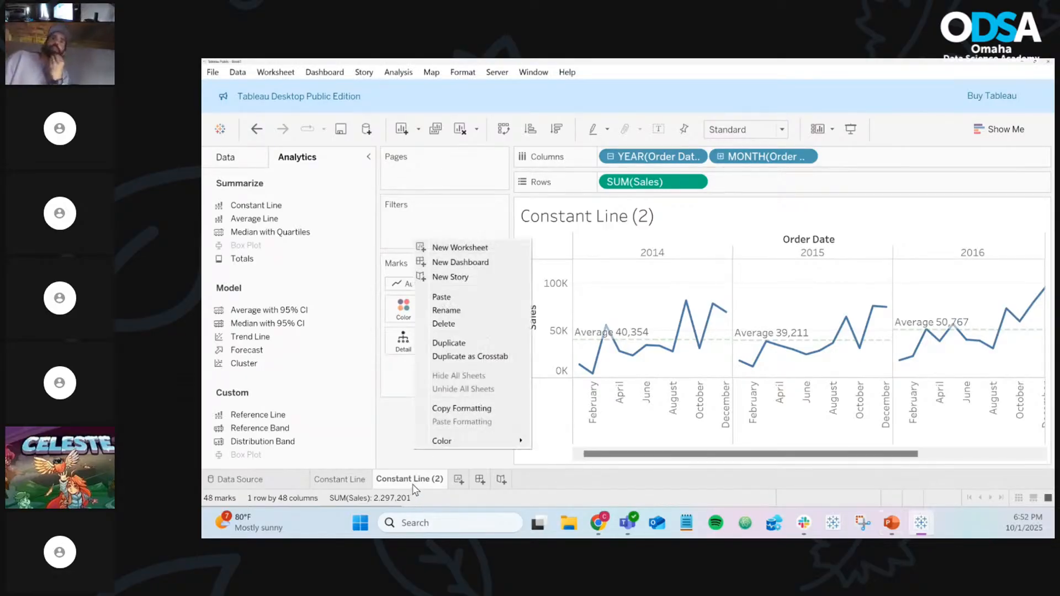
click(450, 311)
text(Ave)
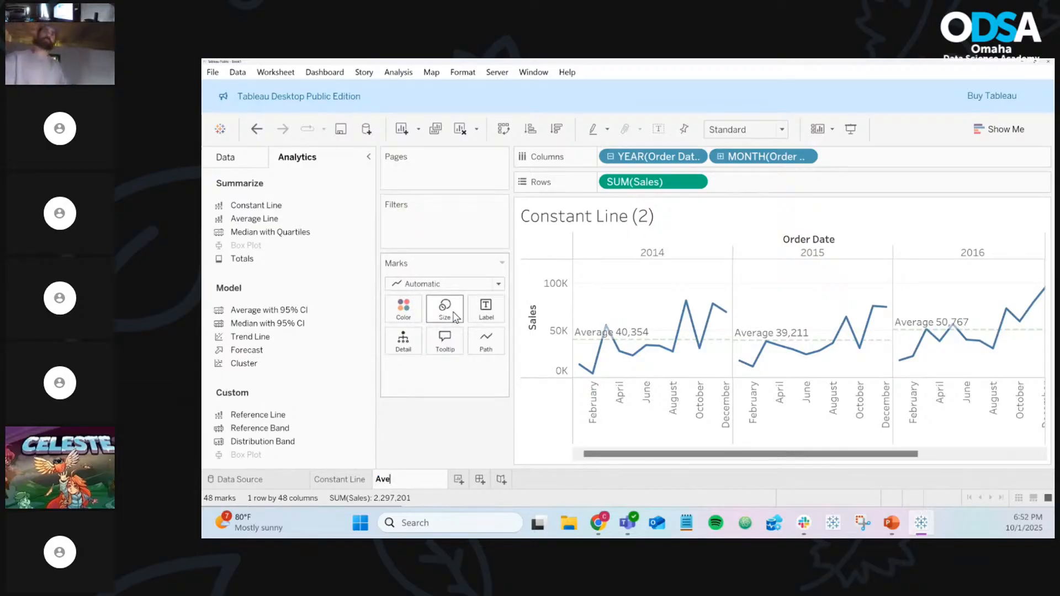
text(rage Line)
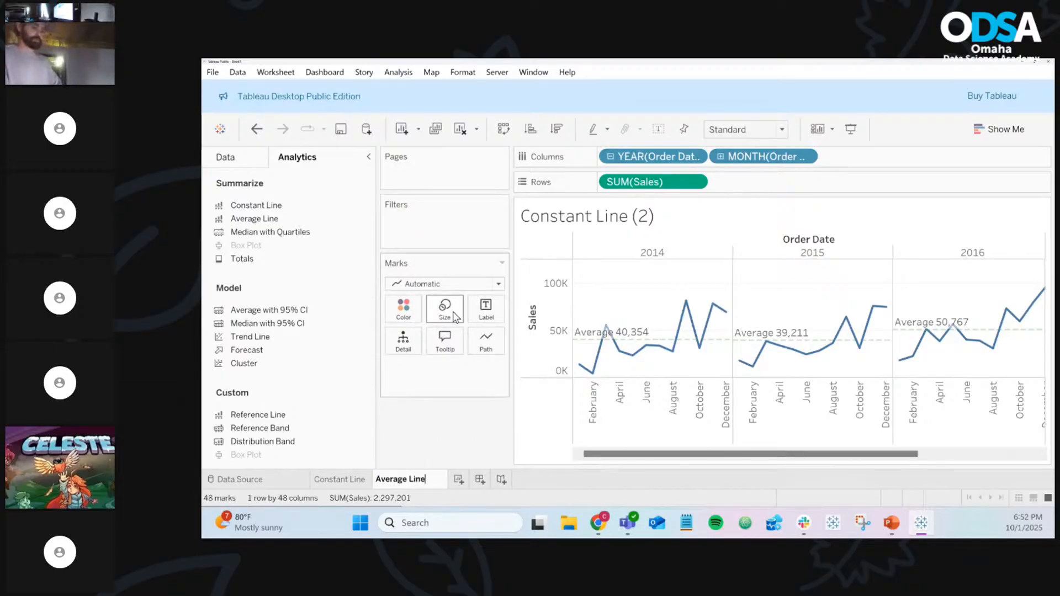
key(Return)
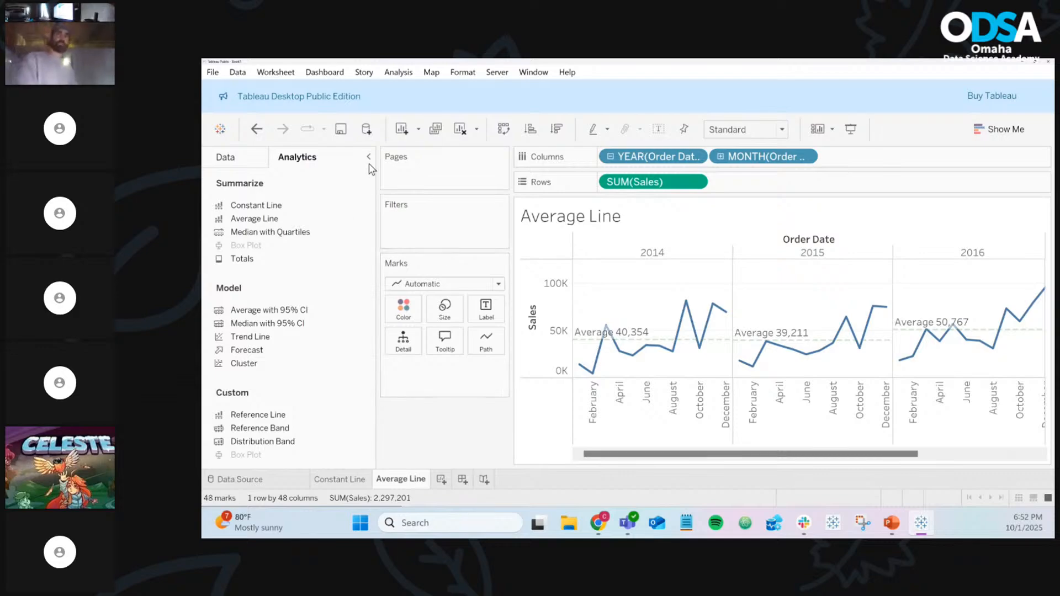
Duplicate the Average Line sheet and remove the average lines from all panes of the copy
click(436, 129)
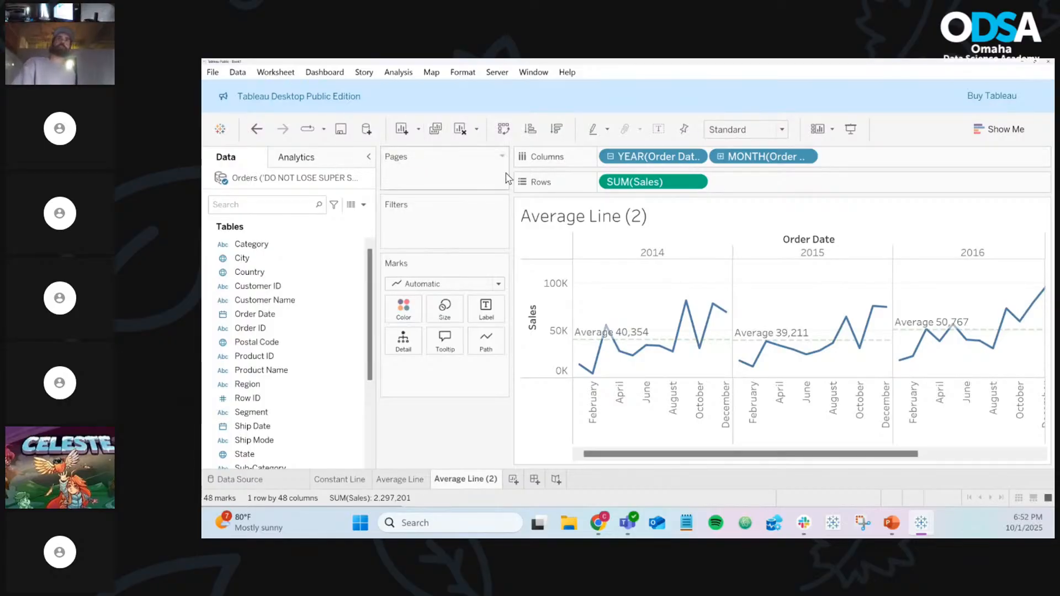
mouse_move(680, 311)
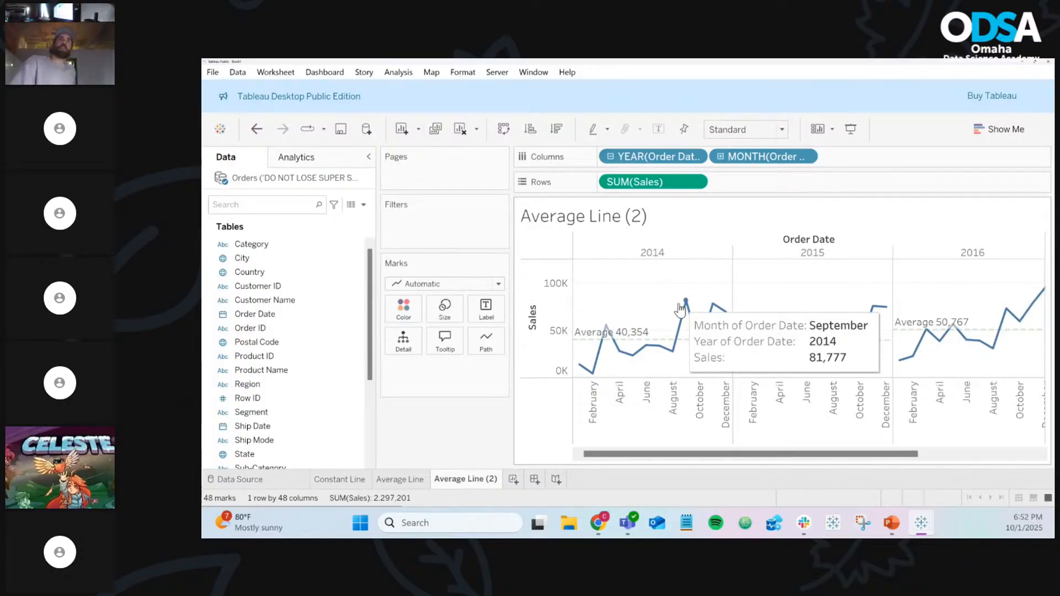
right_click(639, 343)
click(670, 373)
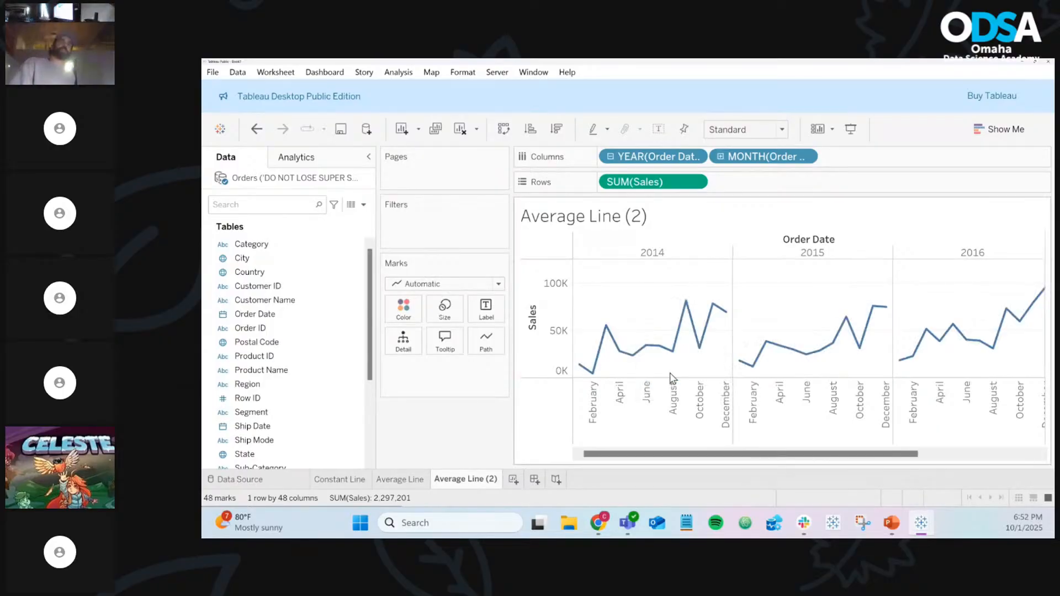
key(ctrl+z)
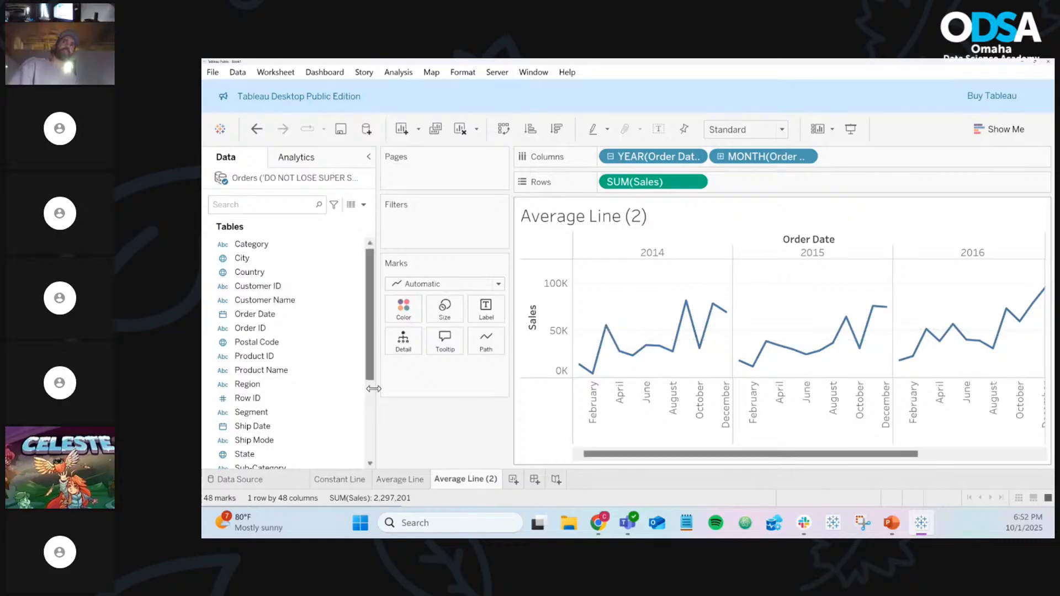
key(ctrl+y)
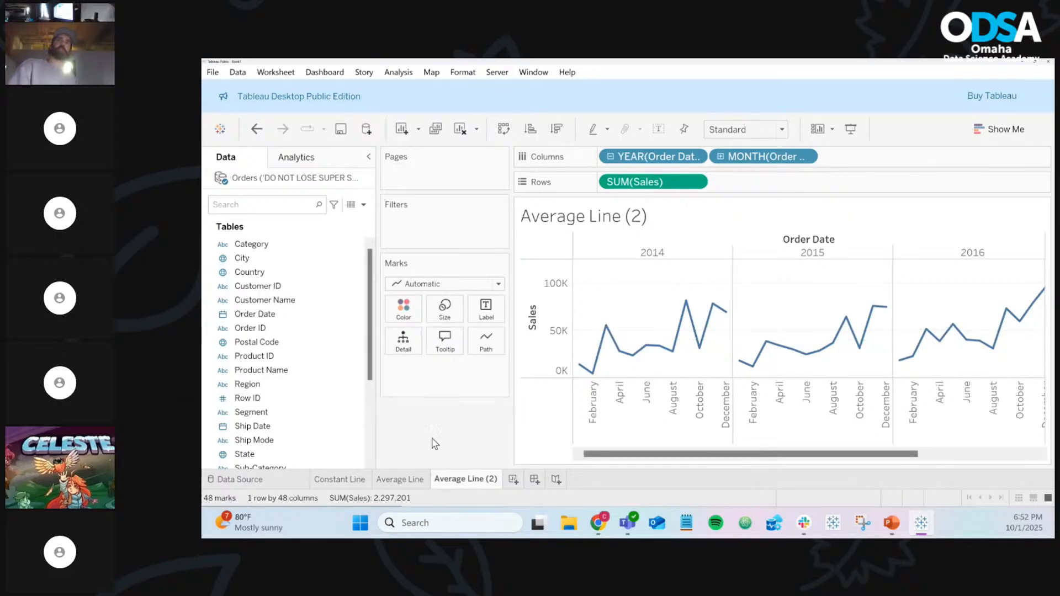
Add Median with Quartiles per pane from the Analytics pane, giving 2014 a 32,700 median
click(307, 164)
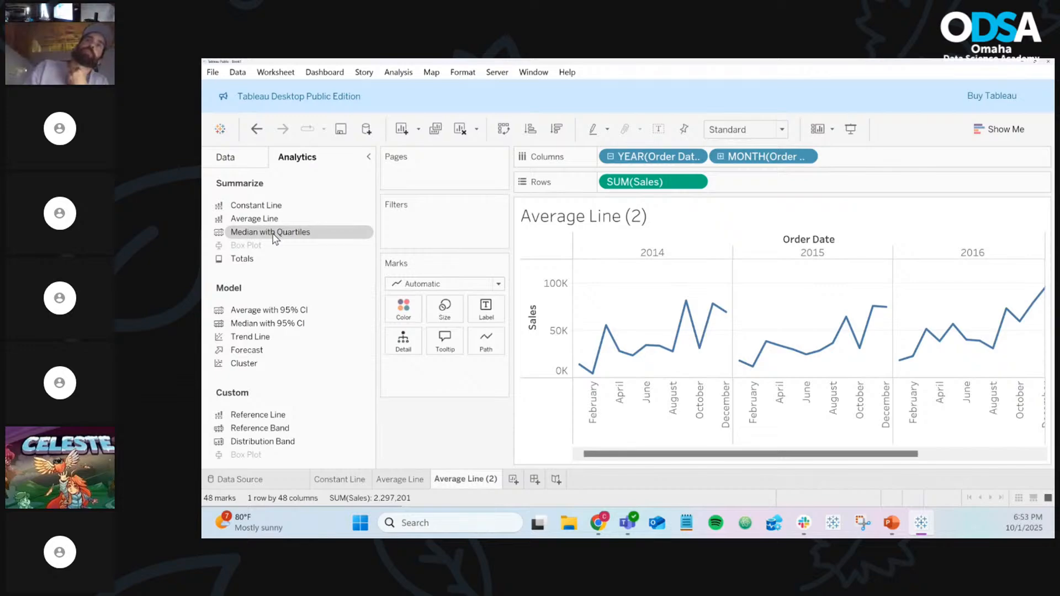
drag(268, 237, 719, 267)
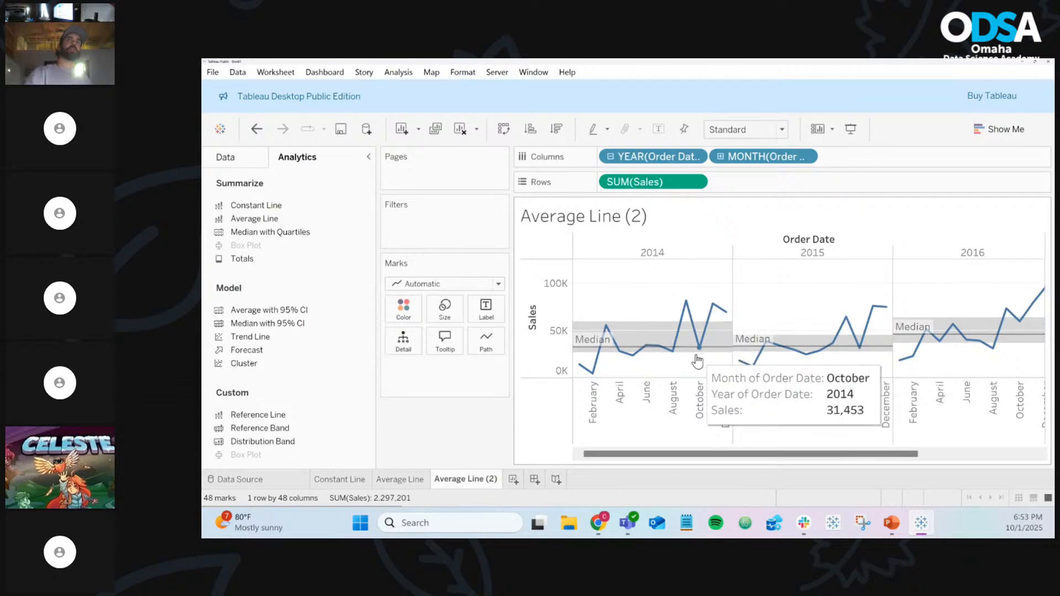
mouse_move(716, 354)
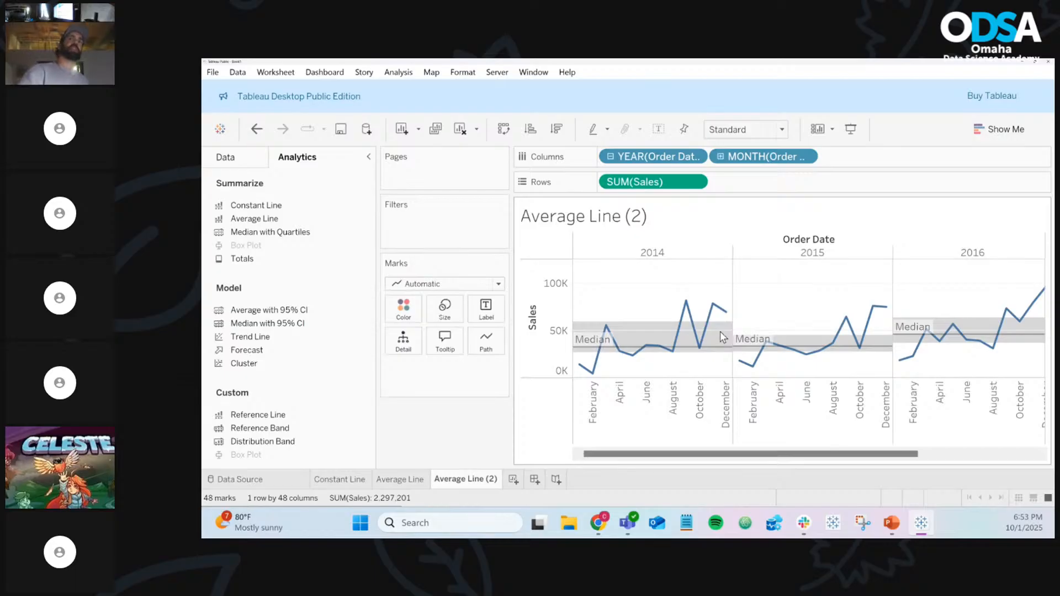
mouse_move(721, 329)
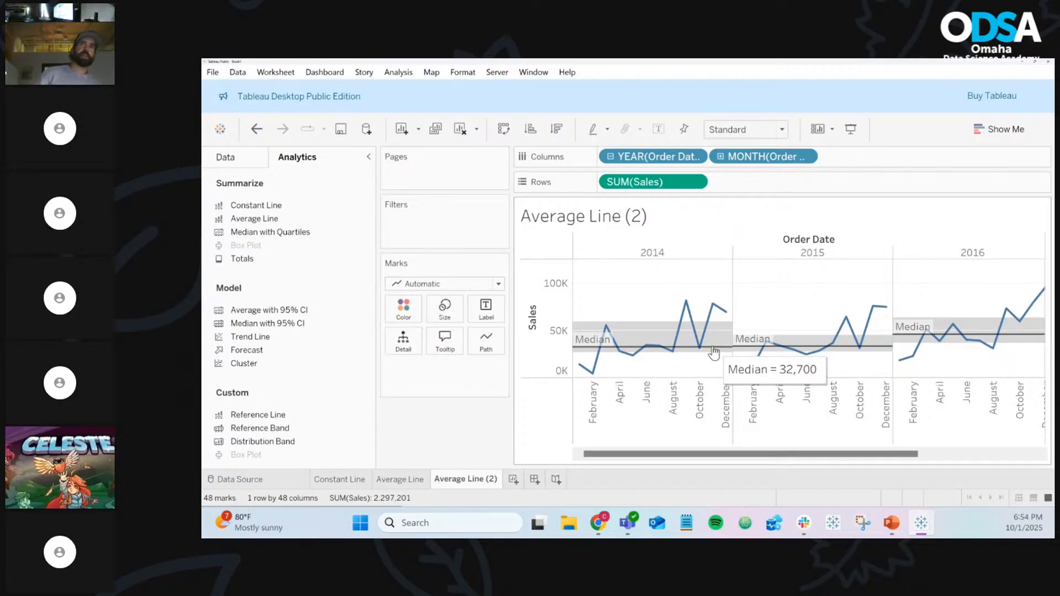
mouse_move(595, 368)
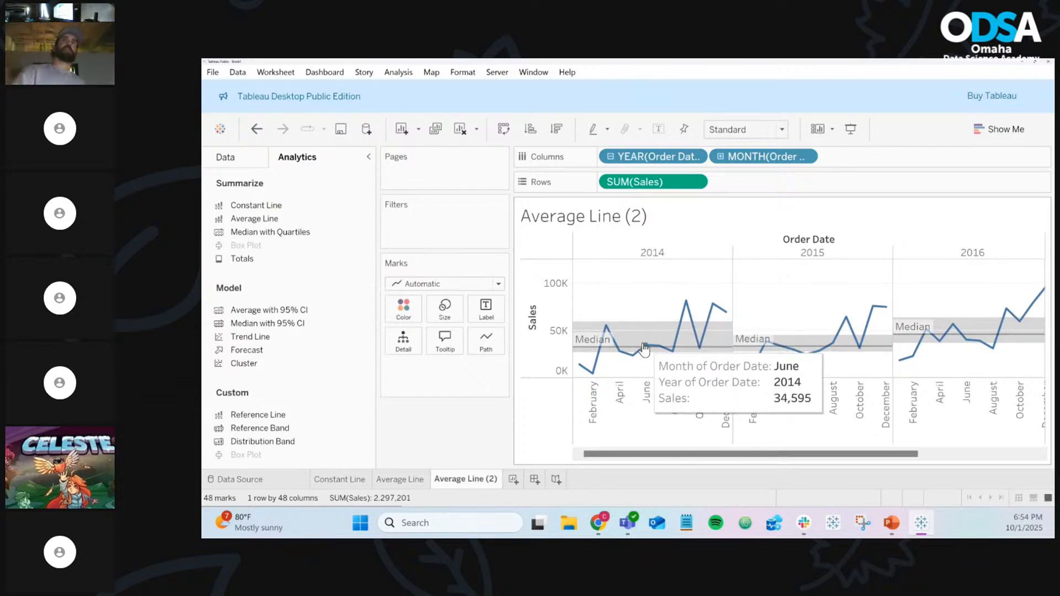
mouse_move(842, 330)
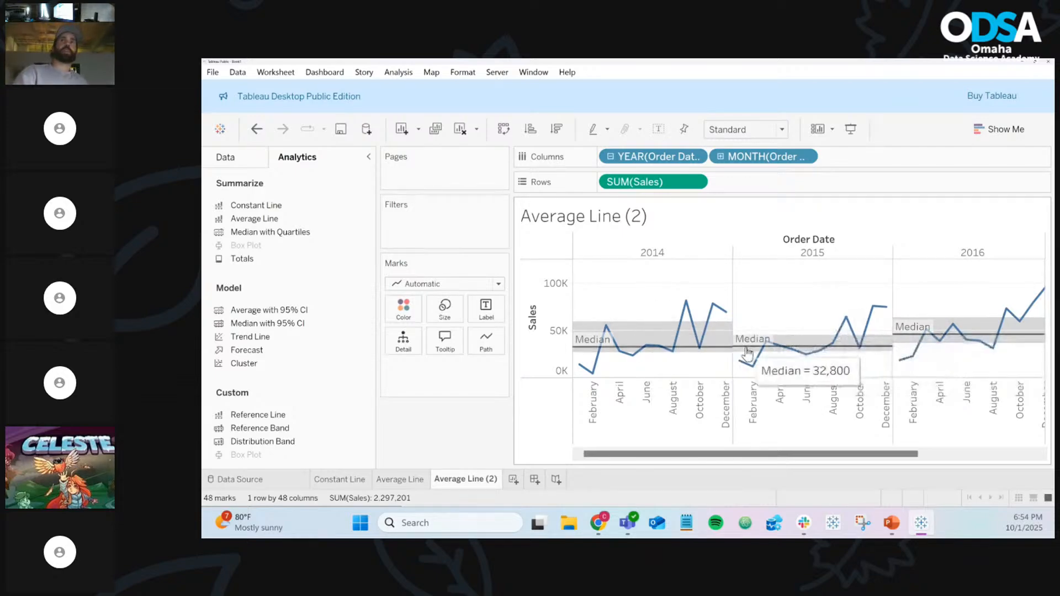
mouse_move(827, 356)
mouse_move(862, 352)
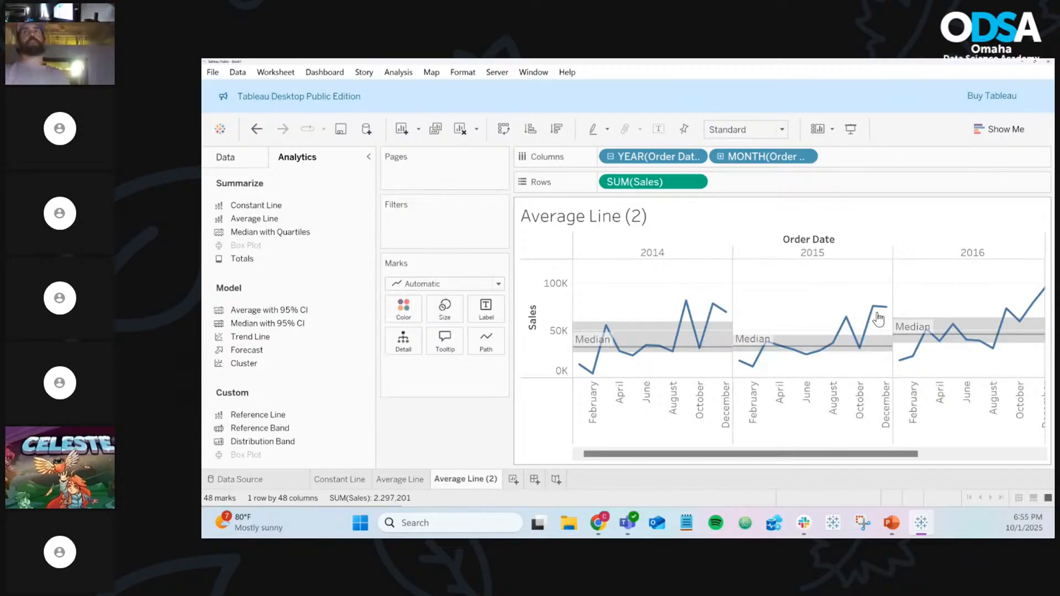
mouse_move(890, 321)
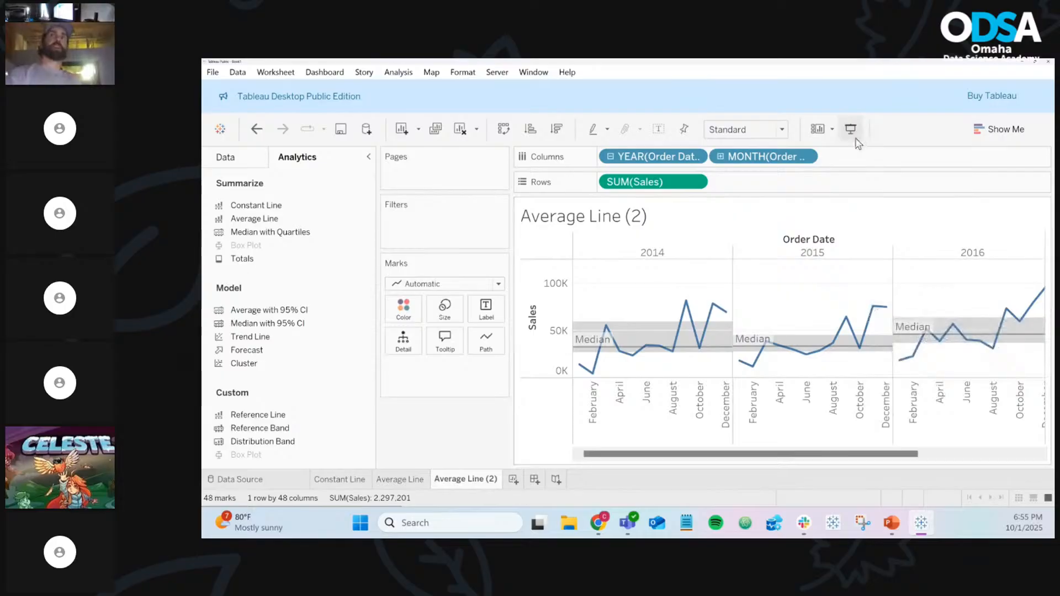
mouse_move(777, 345)
mouse_move(809, 339)
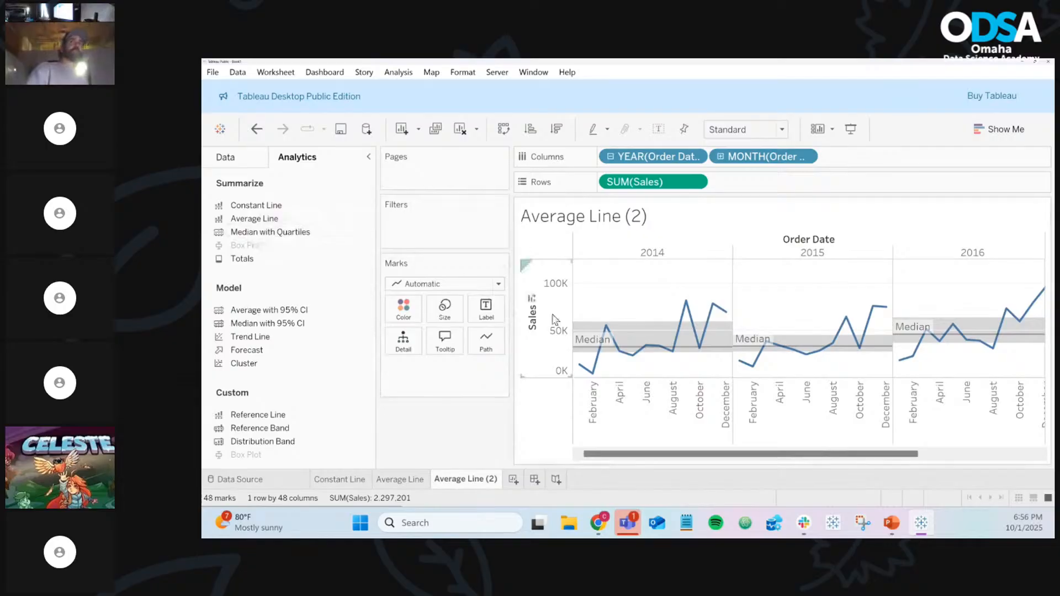
mouse_move(678, 351)
mouse_move(725, 353)
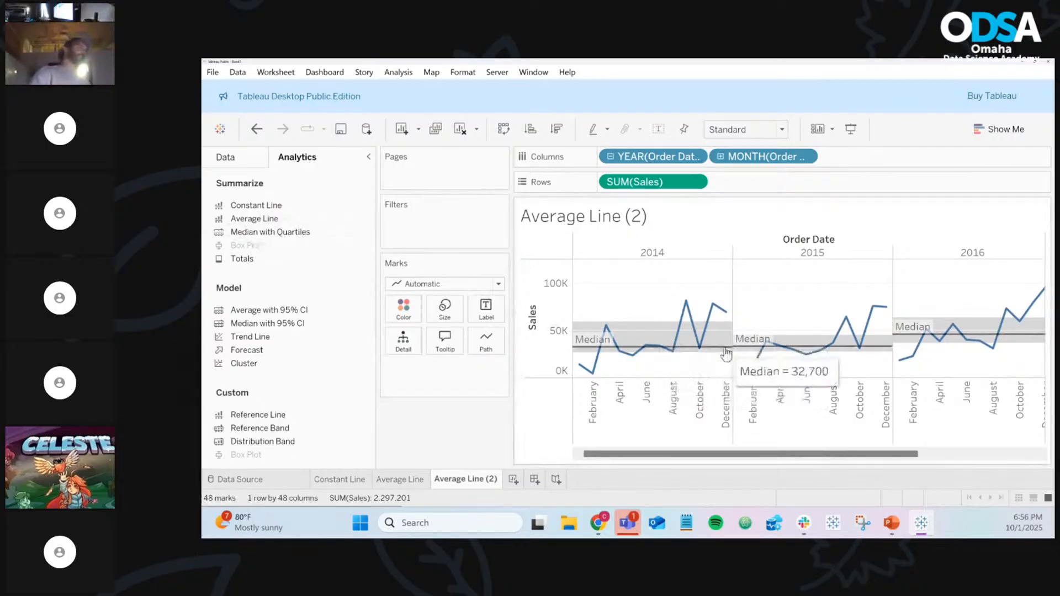
Confirm the per-pane SUM(Sales) median with quartile band, then check 2014's 26,844 lower quartile
right_click(724, 348)
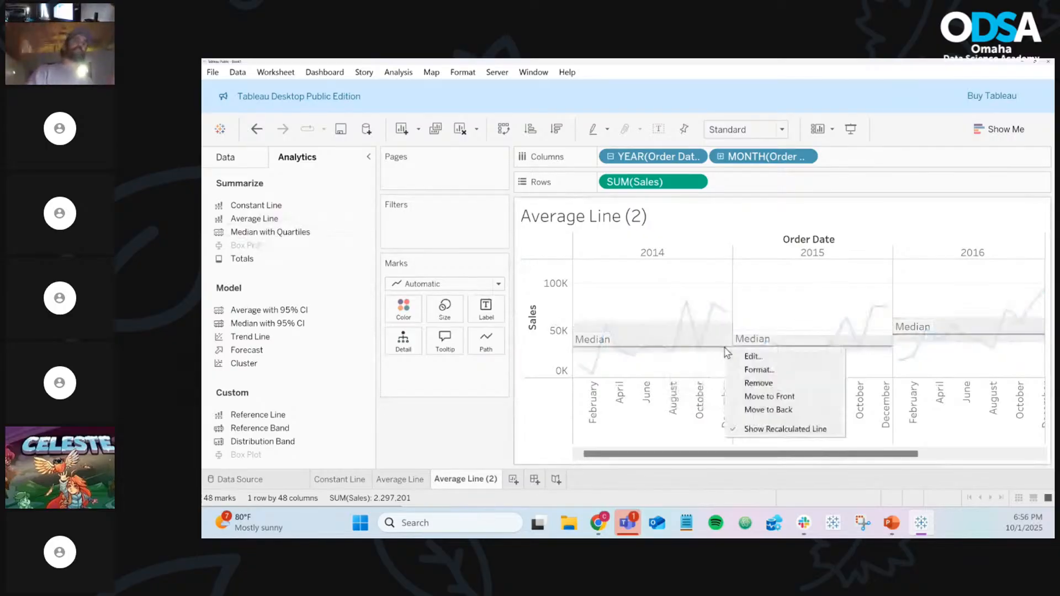
click(754, 357)
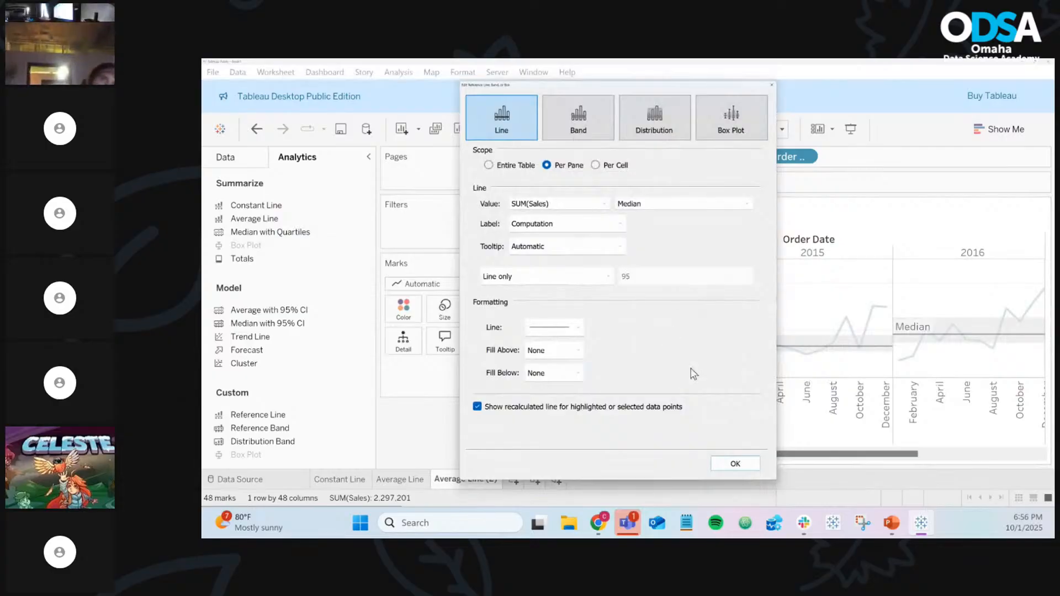
click(734, 464)
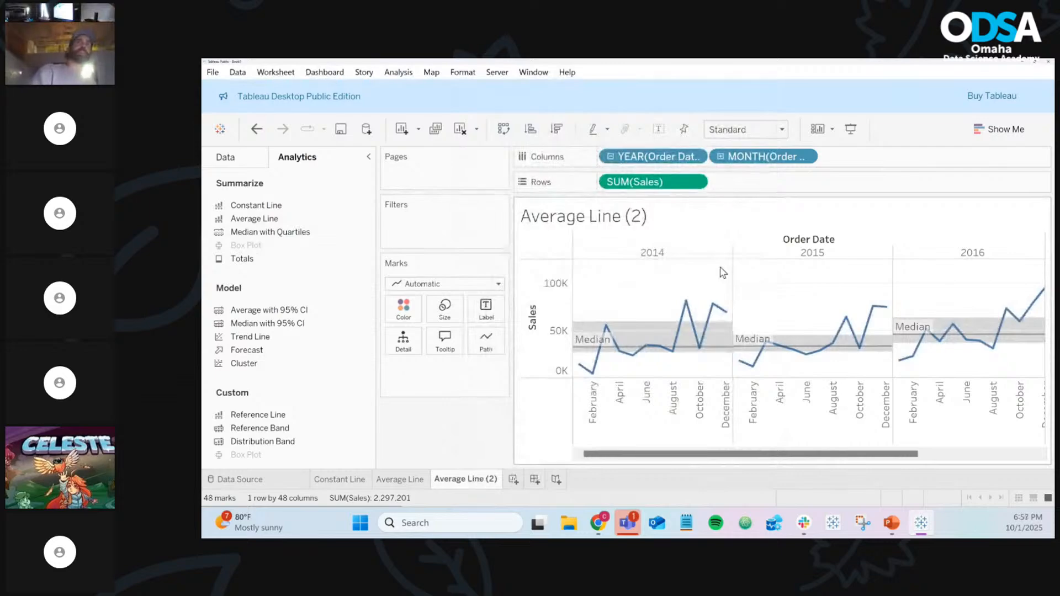
mouse_move(719, 357)
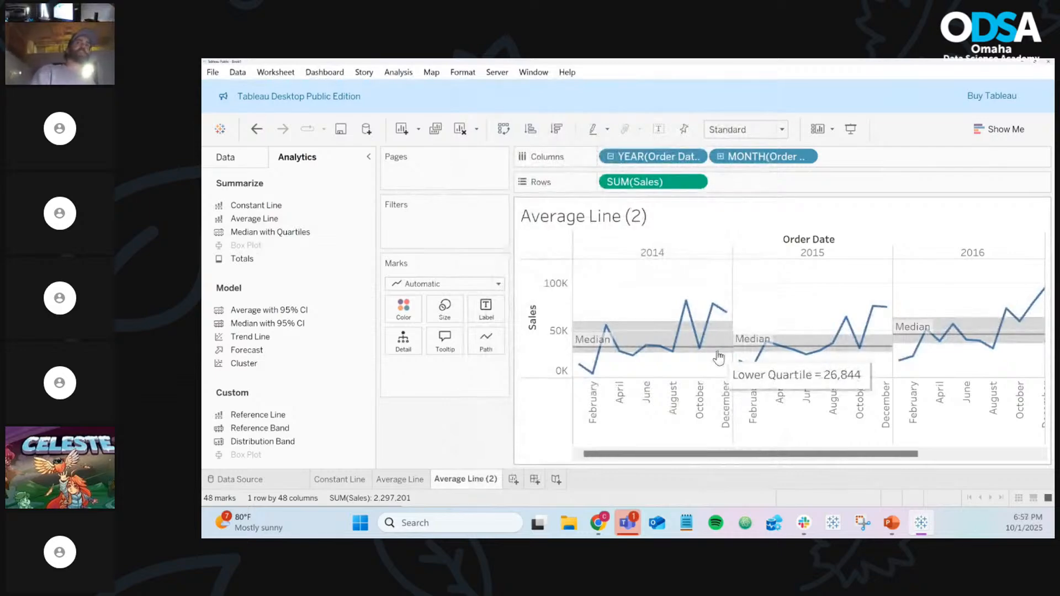
mouse_move(658, 331)
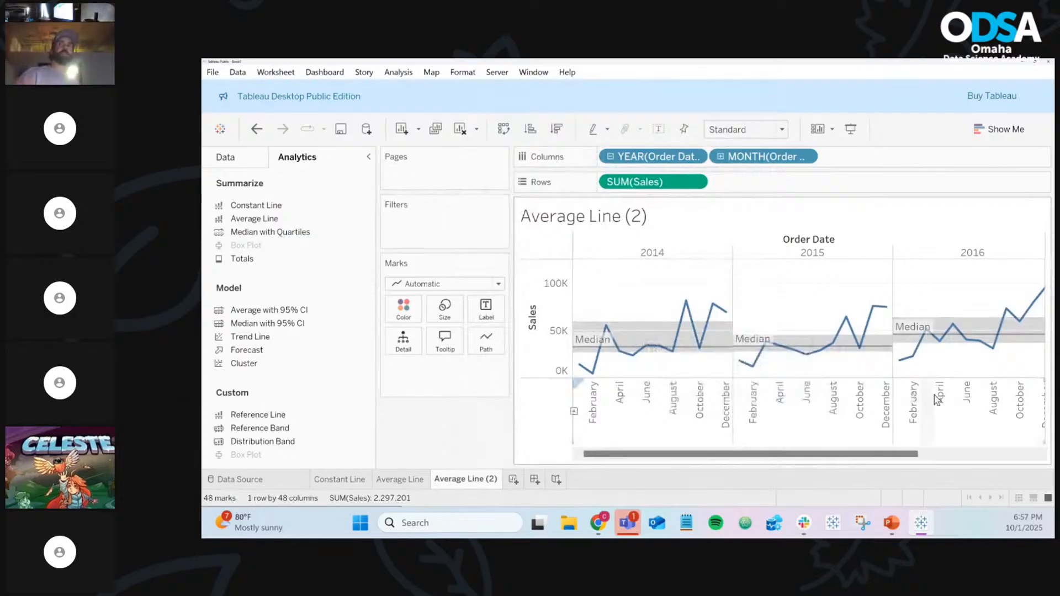
mouse_move(750, 362)
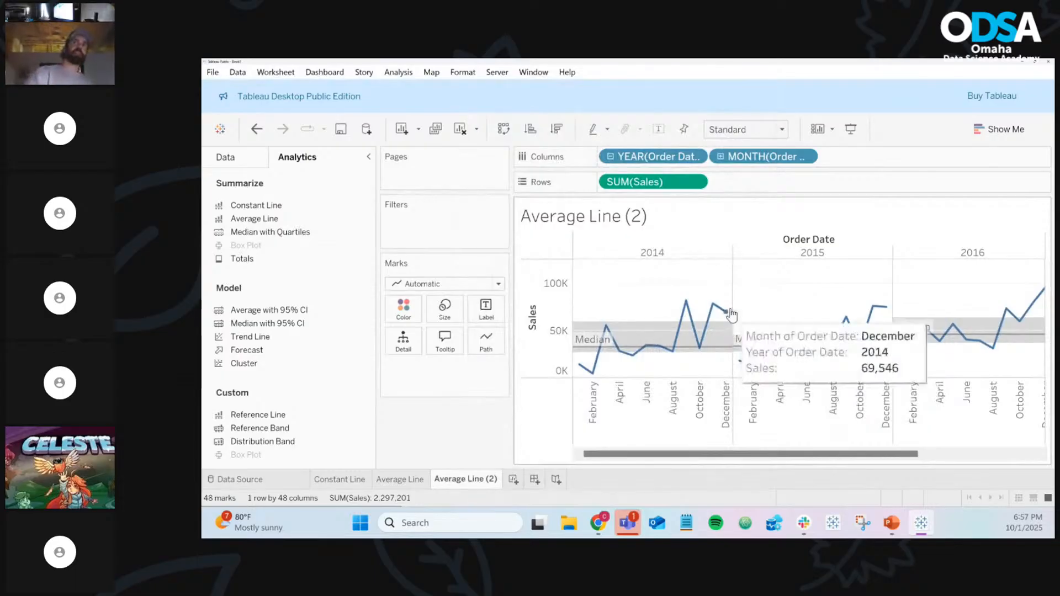
Open the sheet's Format settings, inspect the Lines grid line choices, then reopen Format
right_click(766, 299)
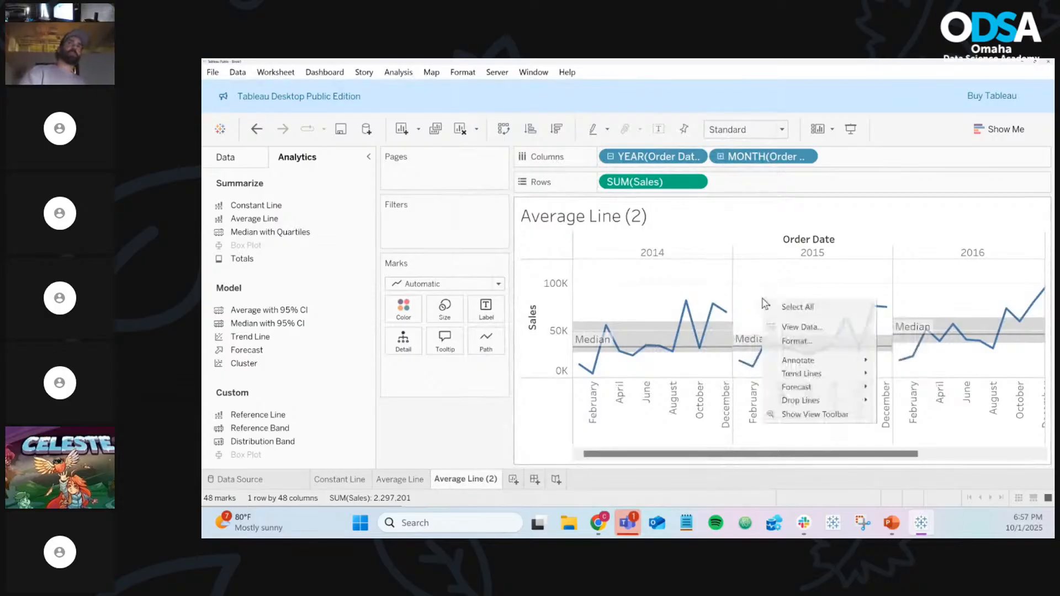
click(798, 340)
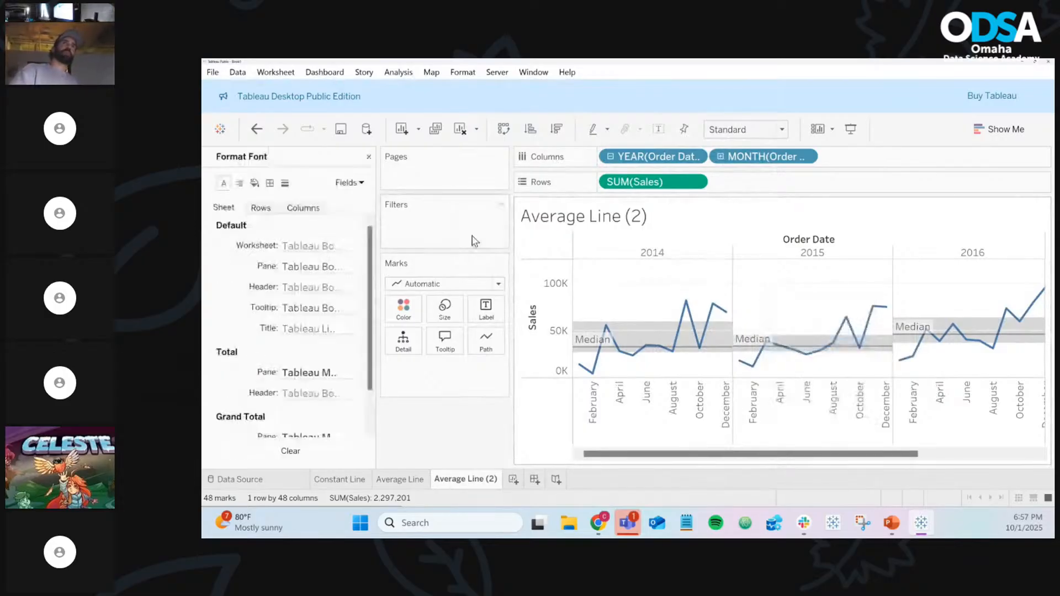
click(286, 184)
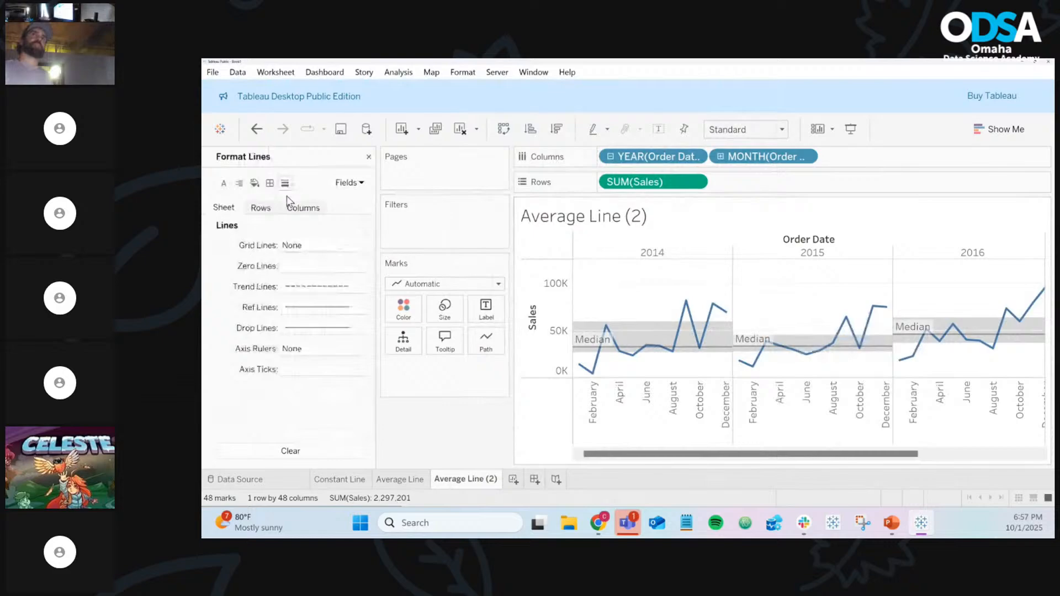
click(298, 249)
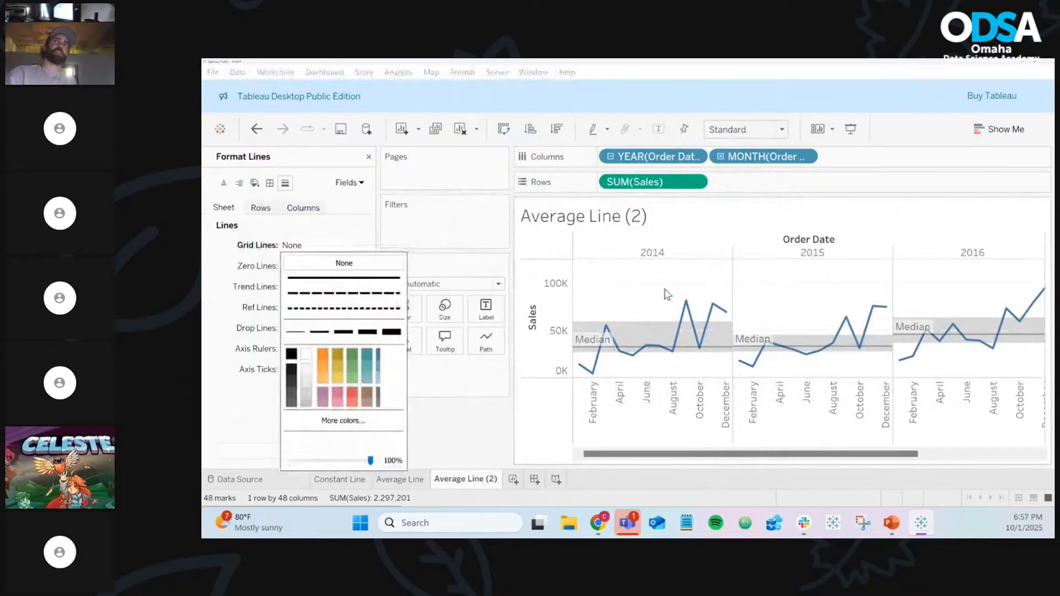
click(766, 305)
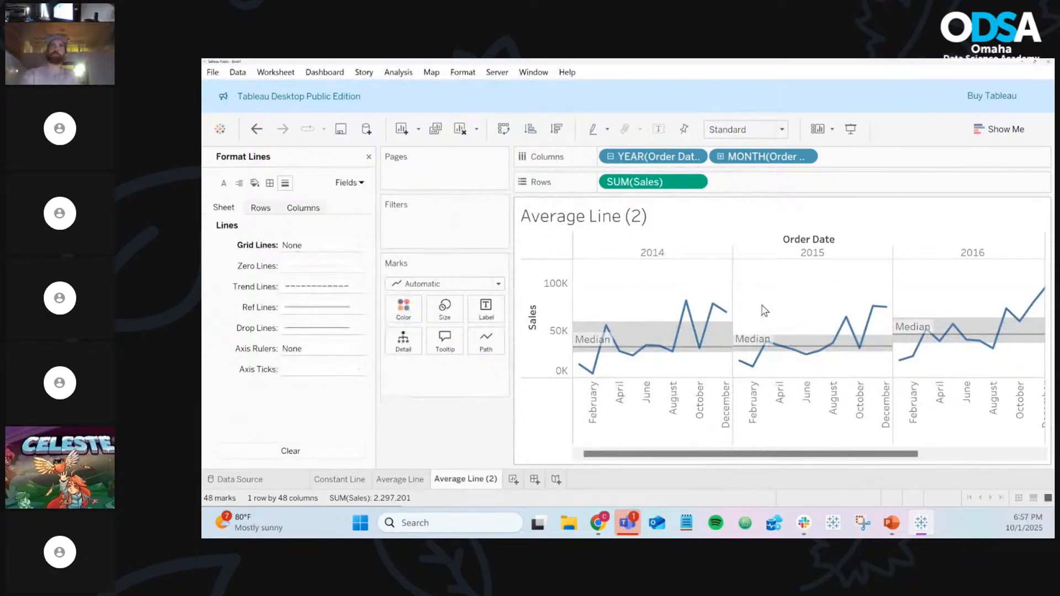
right_click(807, 283)
click(837, 326)
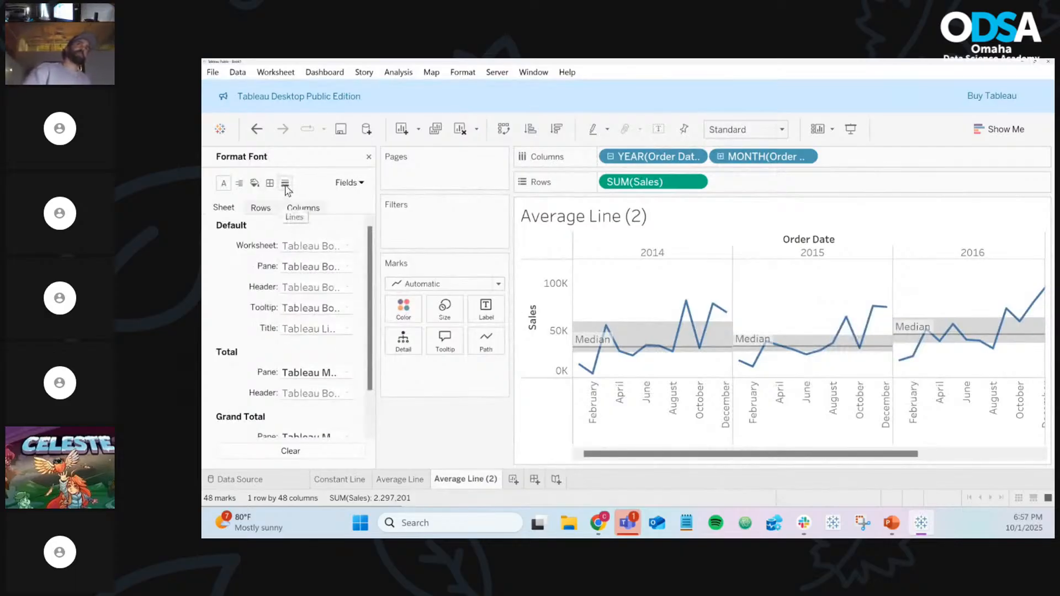
Show the Format Lines settings with Grid Lines left at None, then switch to PowerPoint
click(286, 184)
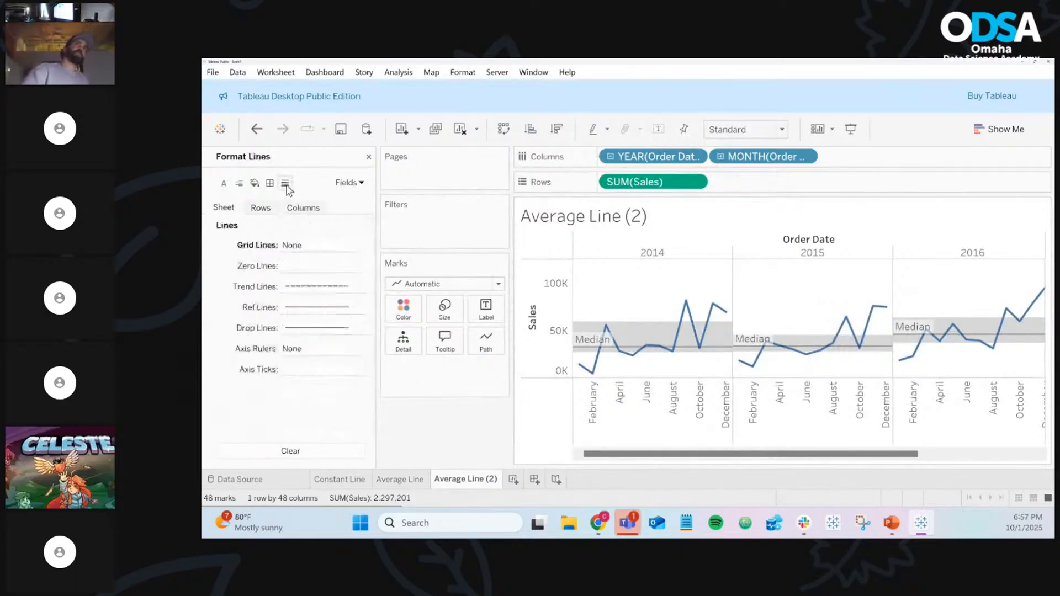
click(303, 248)
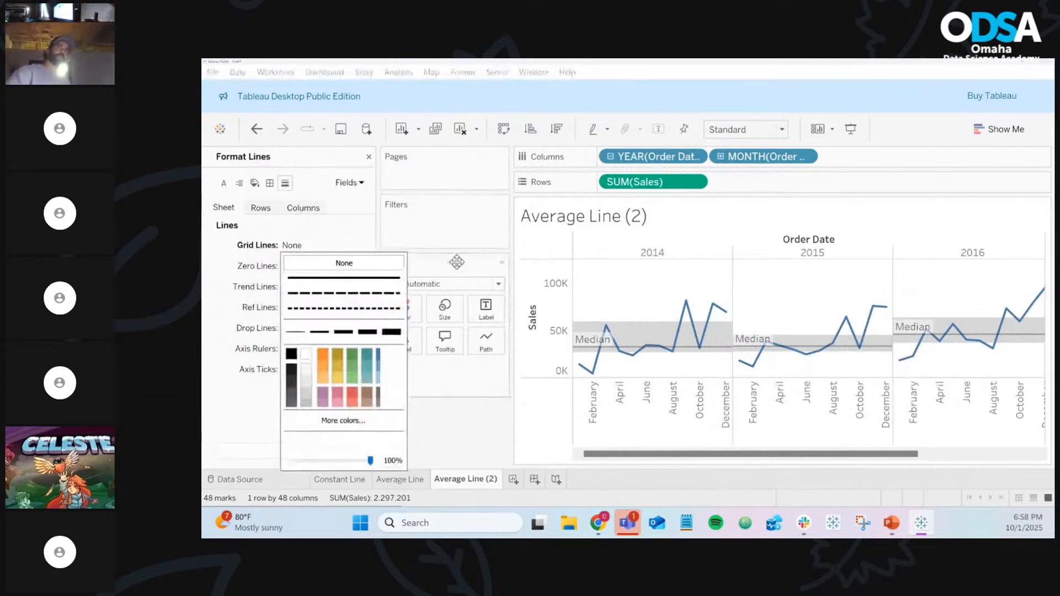
click(629, 304)
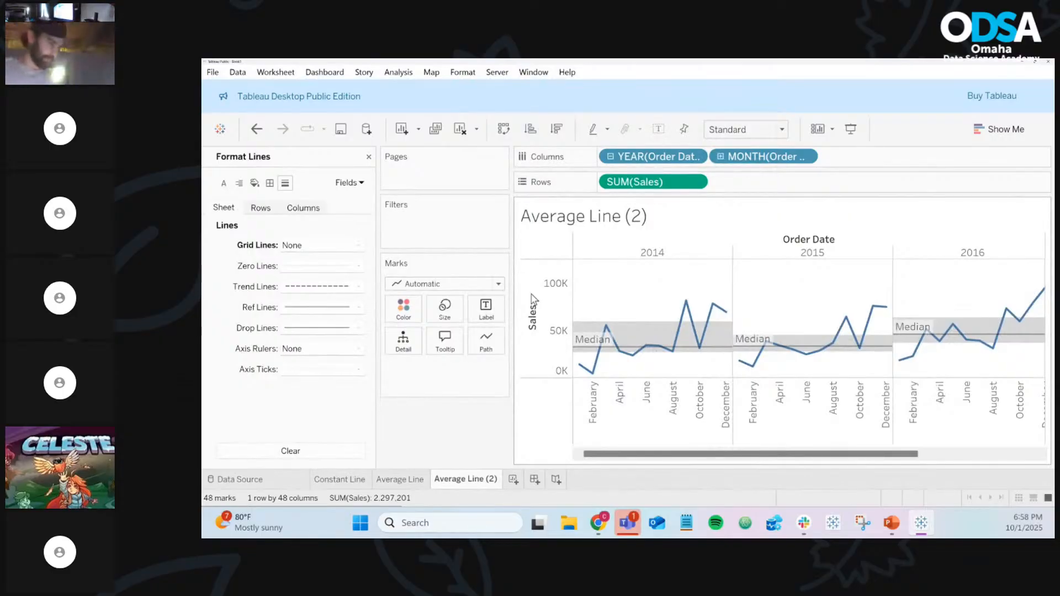
key(alt+Tab)
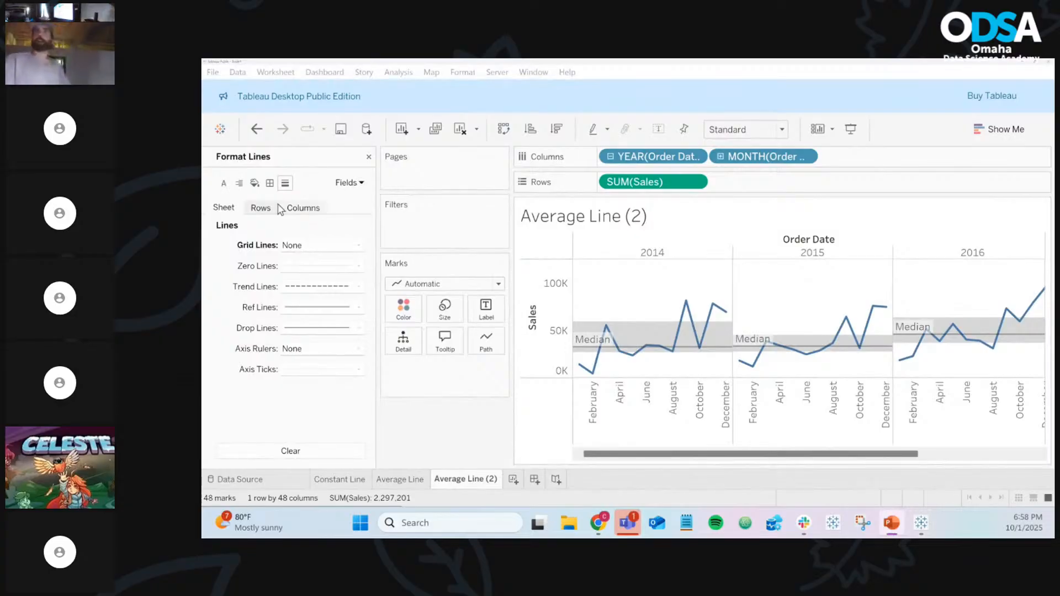
Rename the Average Line (2) worksheet tab to 'Median with Quartiles'
click(462, 484)
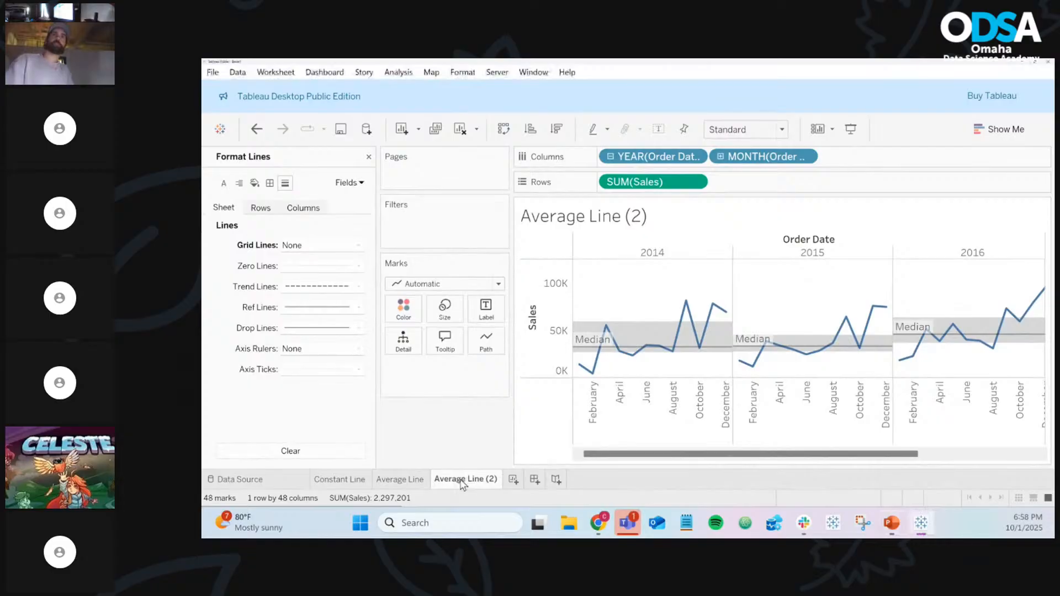
right_click(463, 483)
click(499, 306)
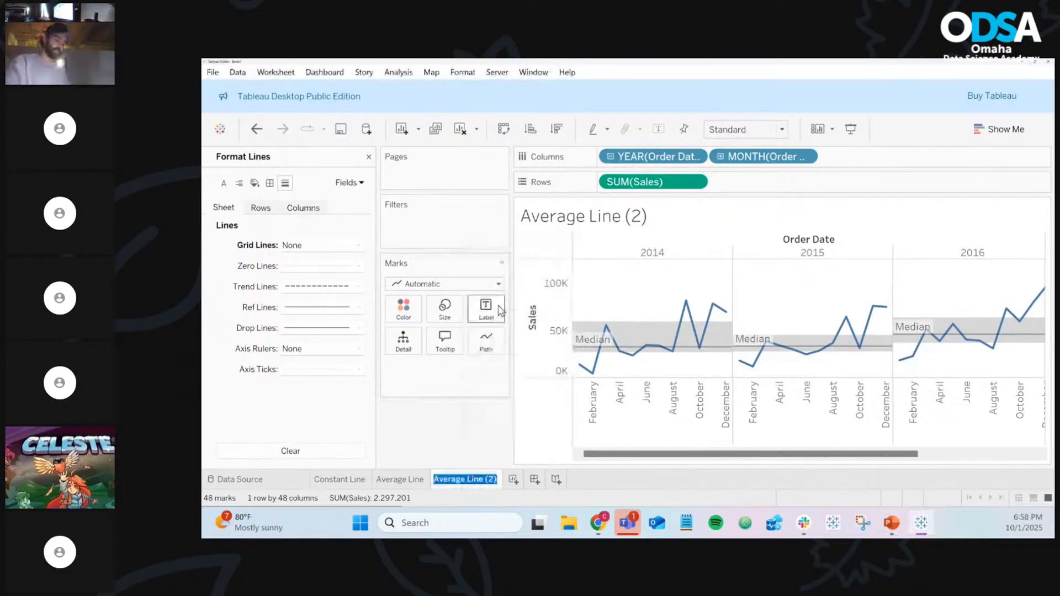
text(Median wit)
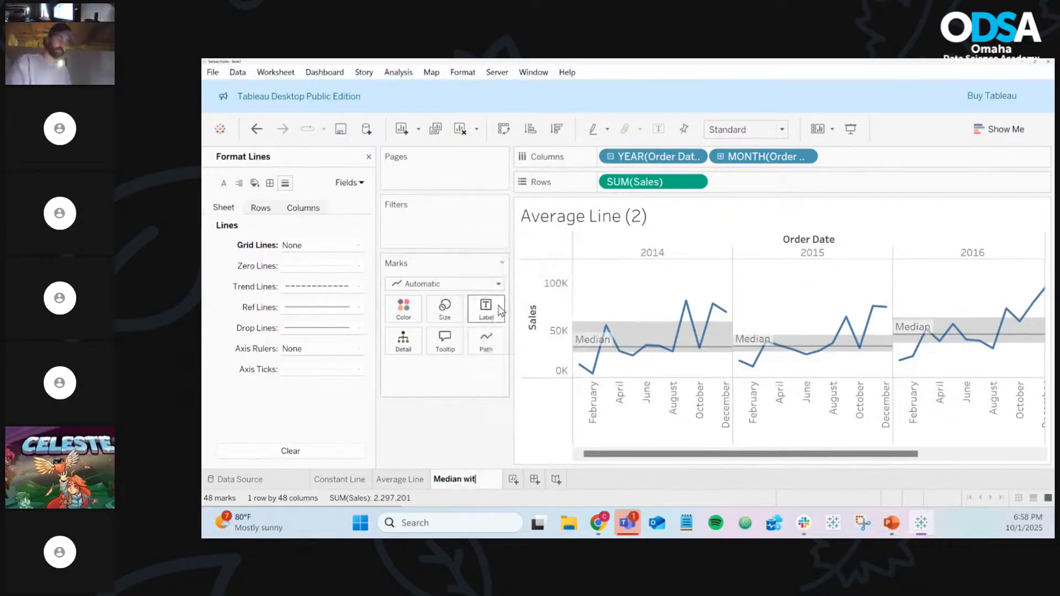
text(h Quartile)
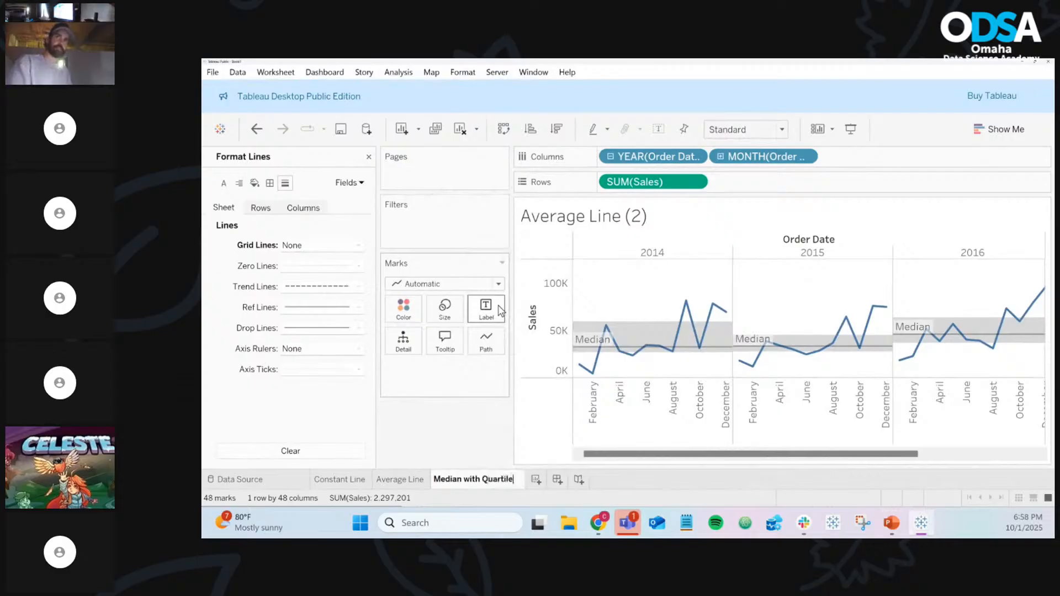
text(s)
key(Return)
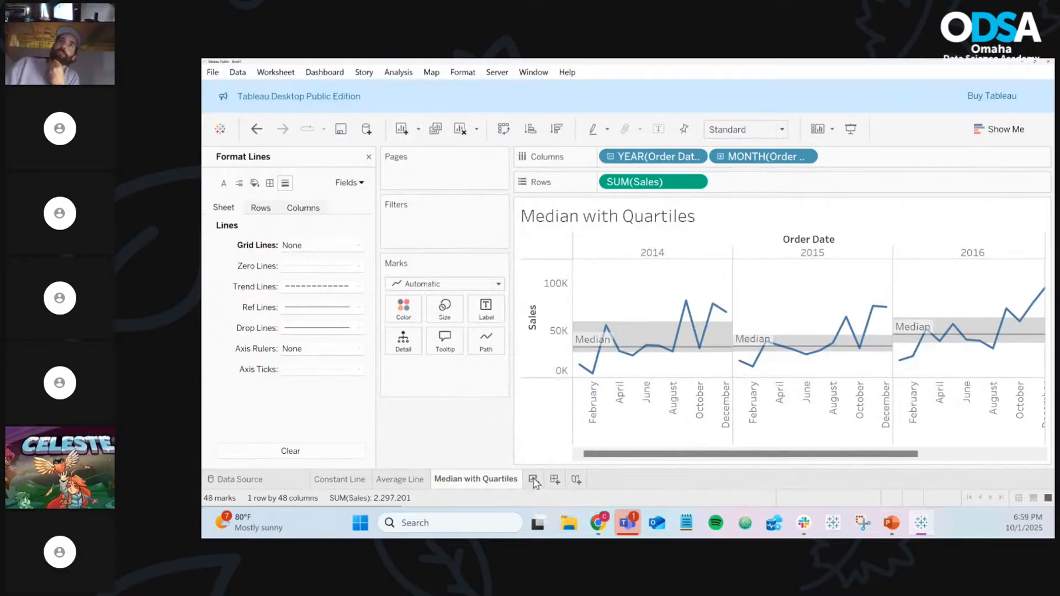
Add a new blank worksheet, Sheet 4
click(533, 479)
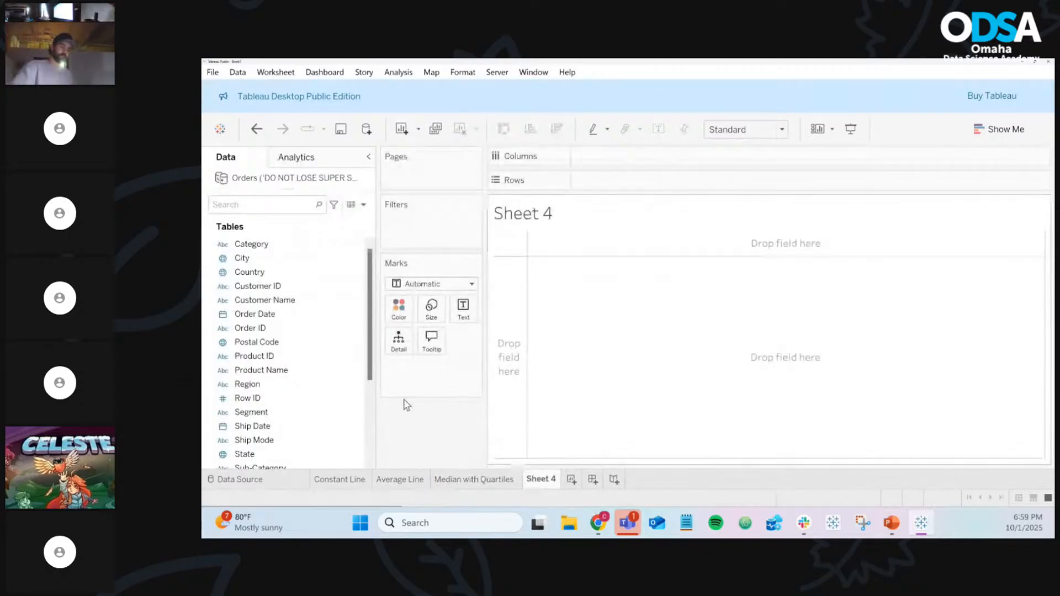
click(287, 270)
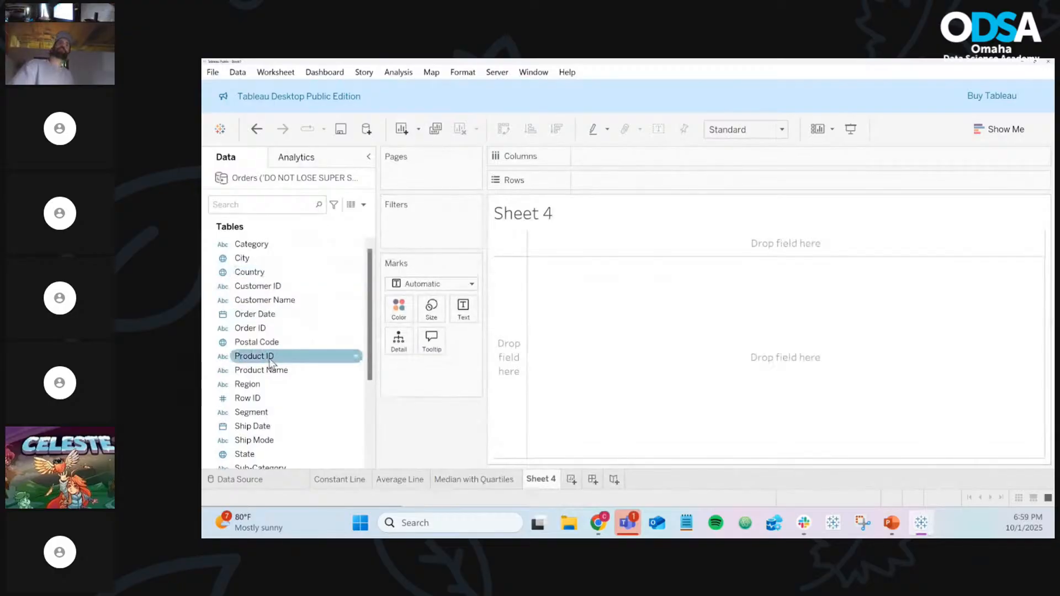
Put Region on Columns and Sales on Rows for SUM(Sales) bars across the four regions
click(255, 388)
drag(255, 388, 609, 156)
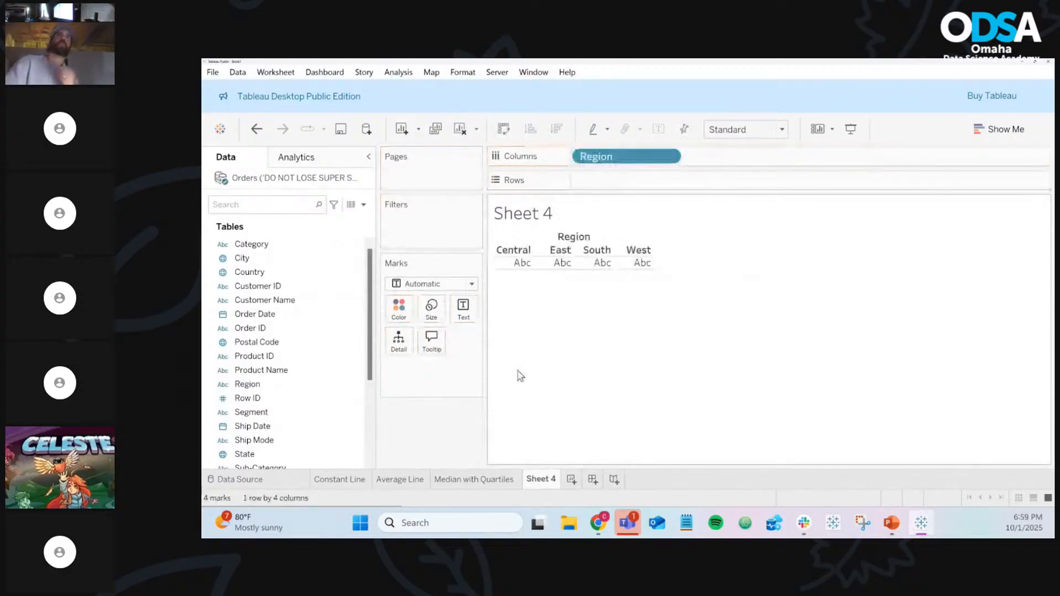
click(313, 375)
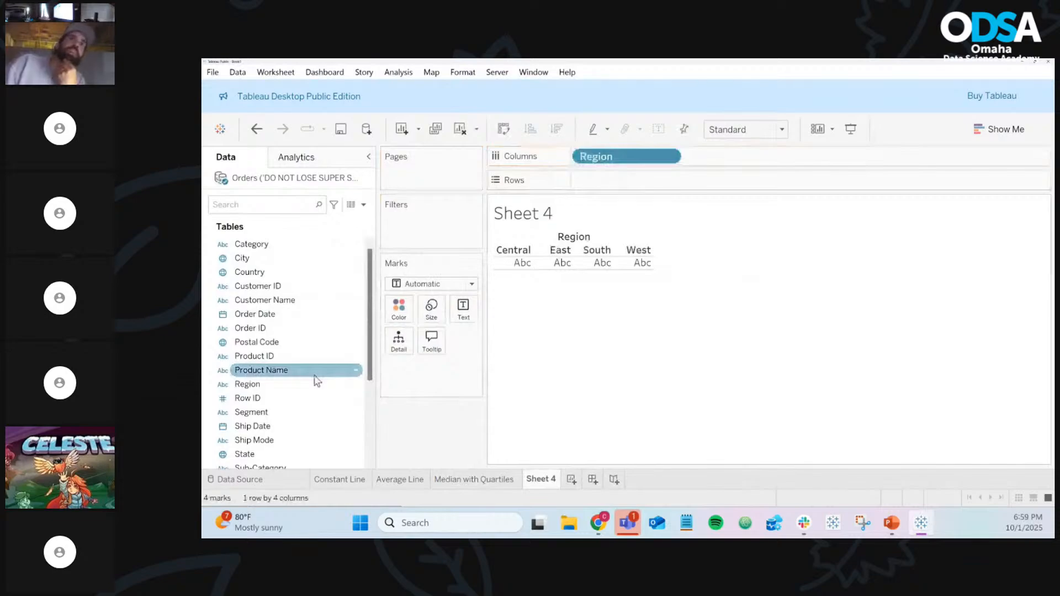
scroll(309, 377, down, 1)
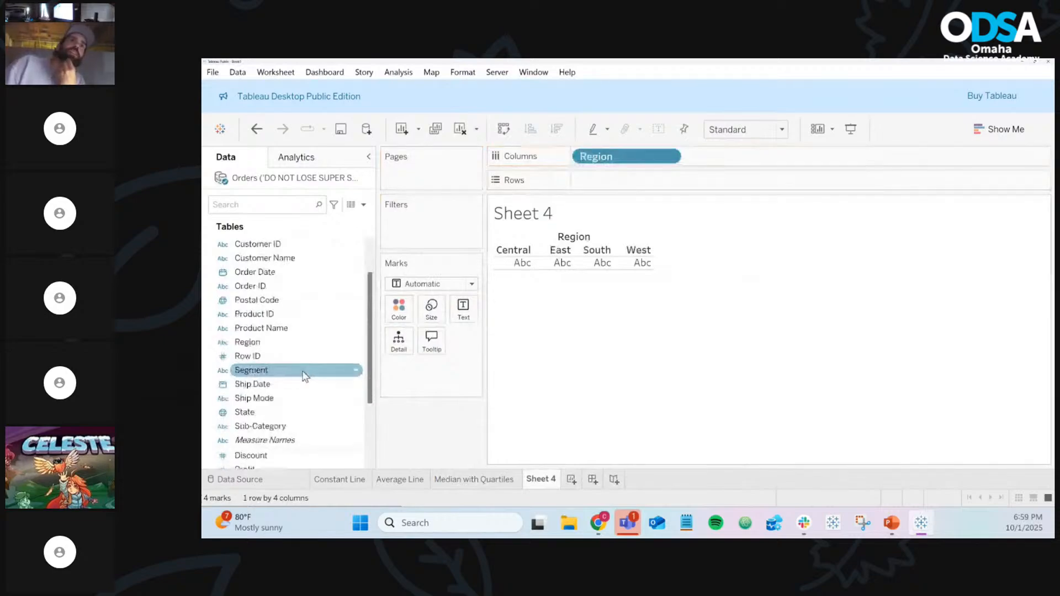
scroll(261, 402, down, 3)
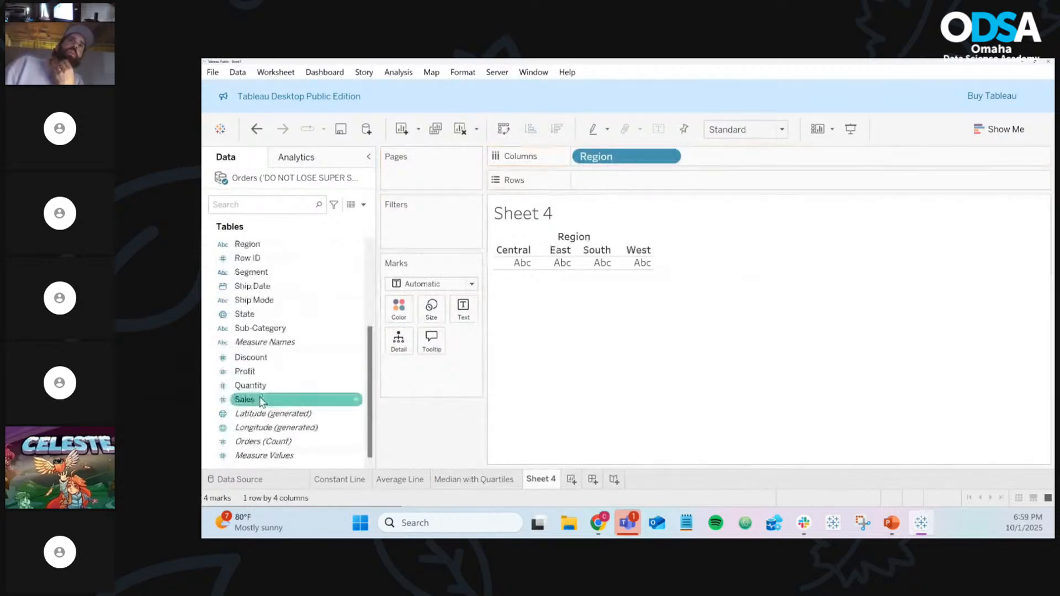
drag(262, 402, 607, 194)
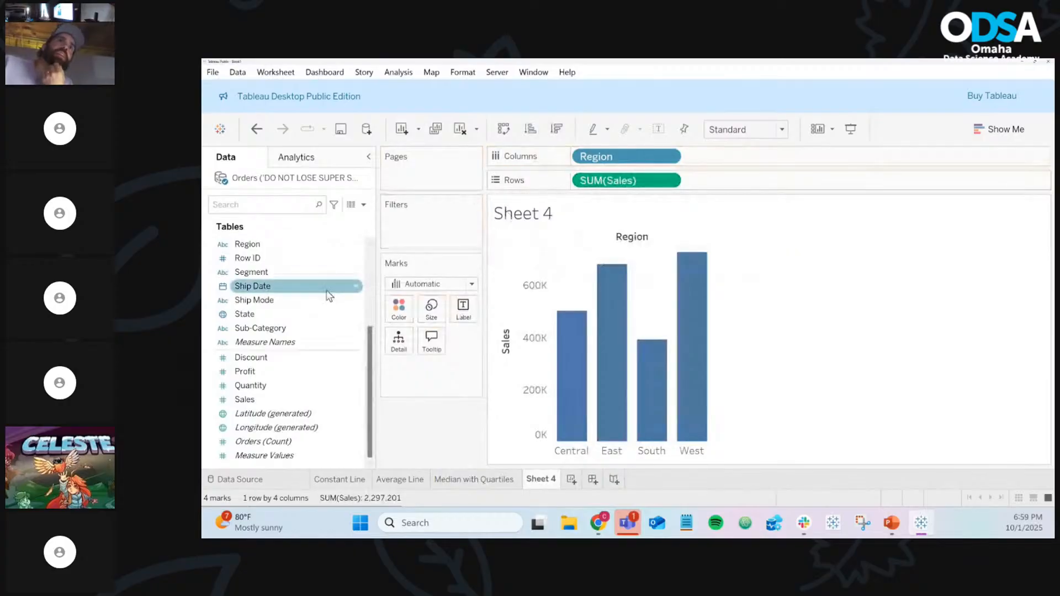
scroll(329, 296, up, 3)
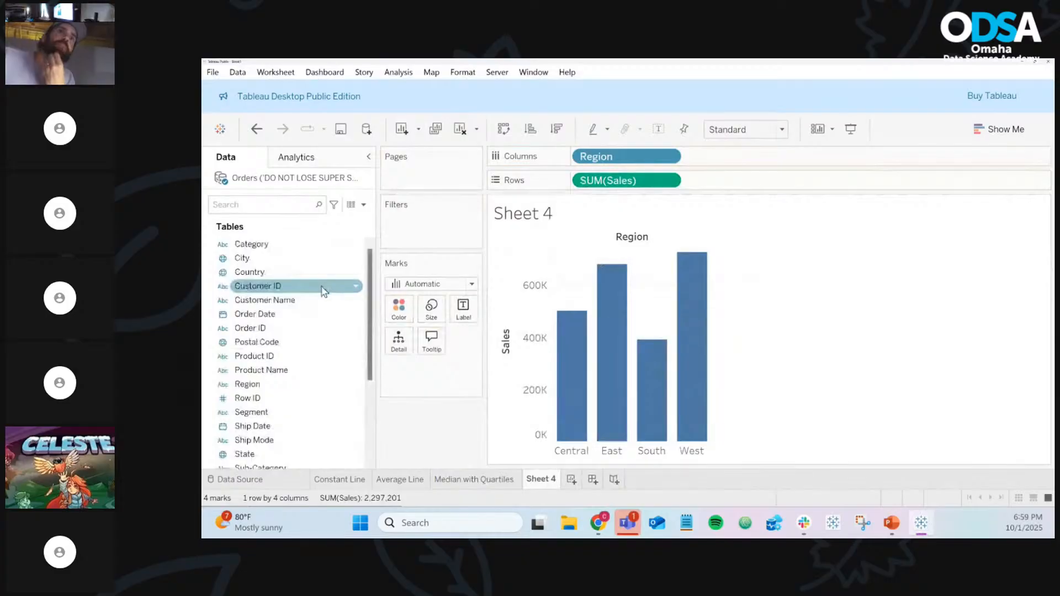
scroll(323, 291, down, 3)
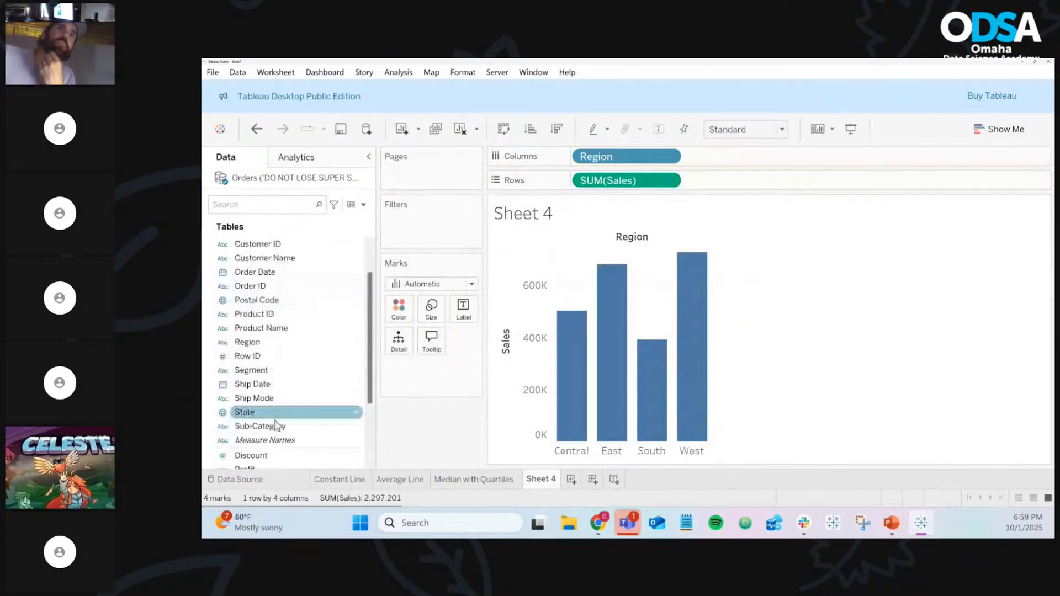
Put Sub-Category on Color so each Region bar stacks by sub-category (68 marks)
drag(278, 427, 364, 321)
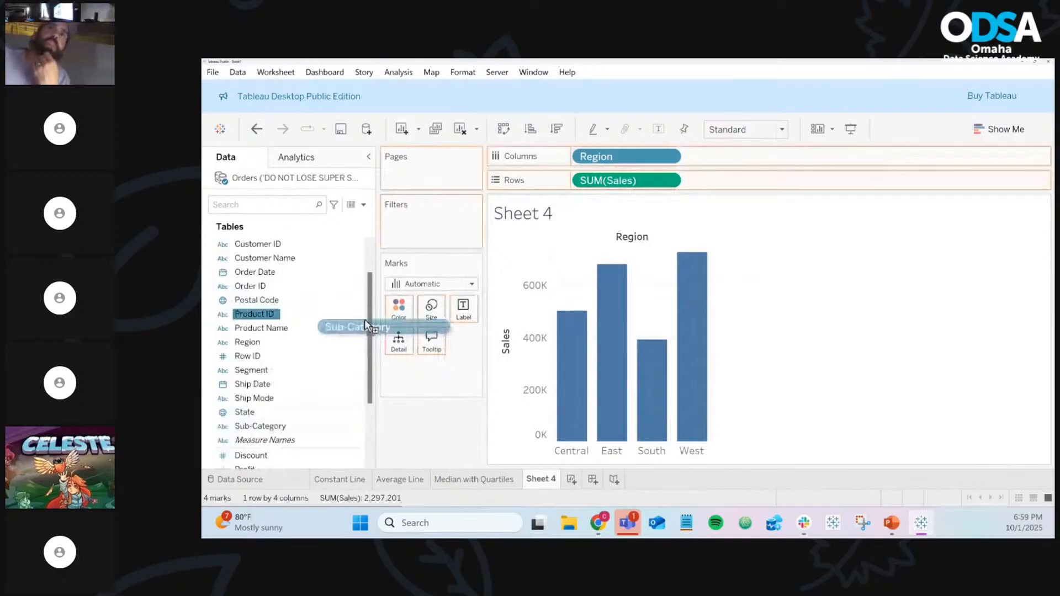
drag(365, 321, 400, 310)
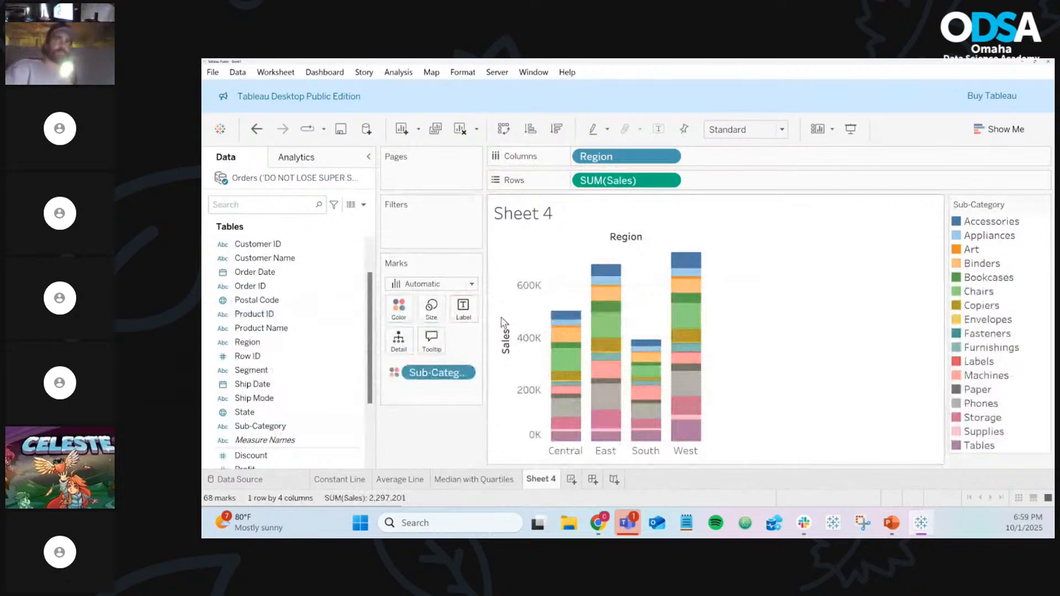
mouse_move(606, 333)
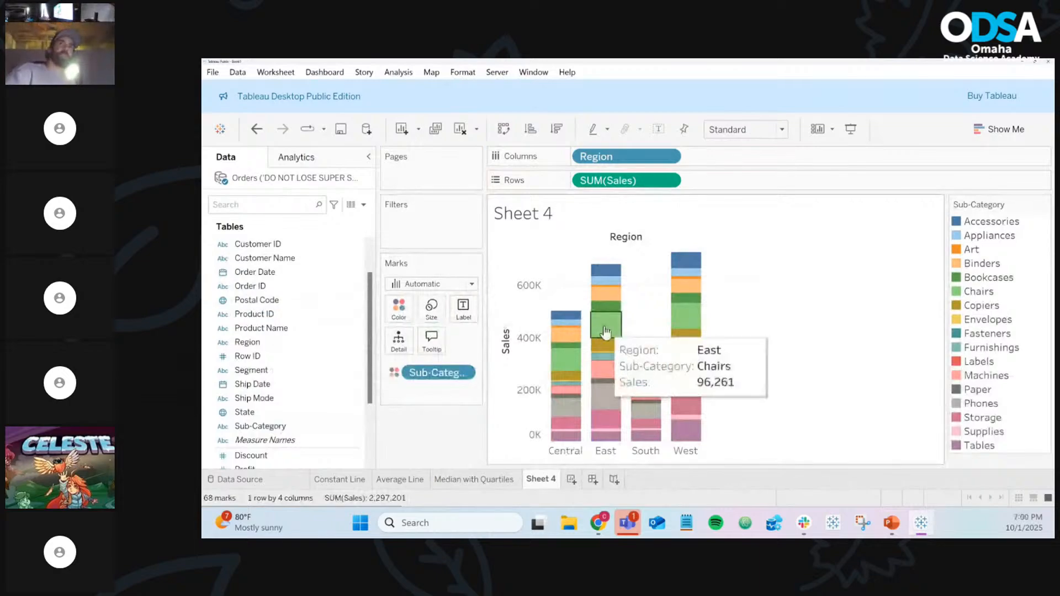
mouse_move(576, 327)
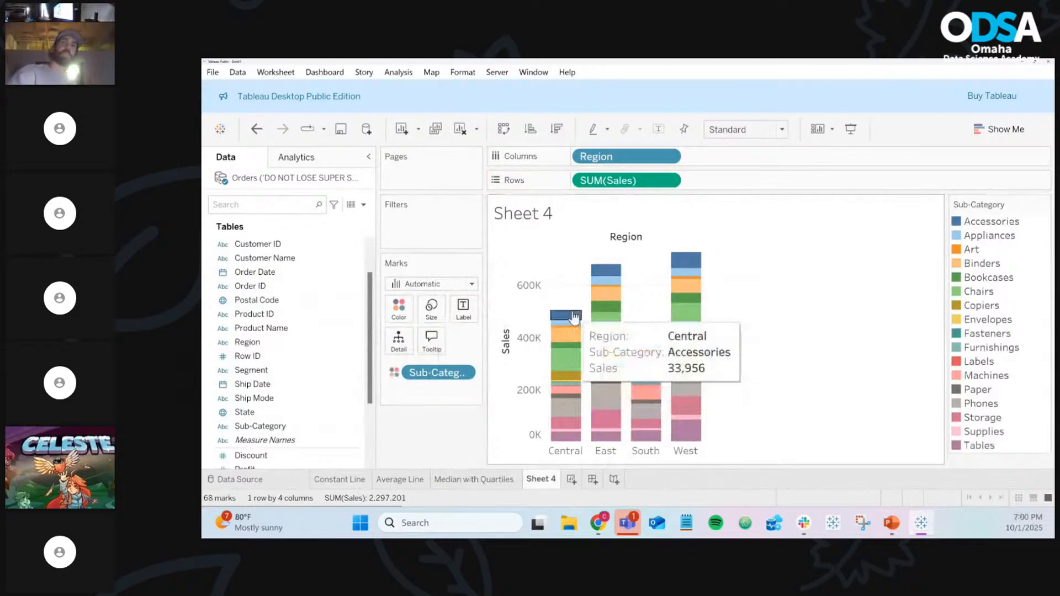
mouse_move(611, 269)
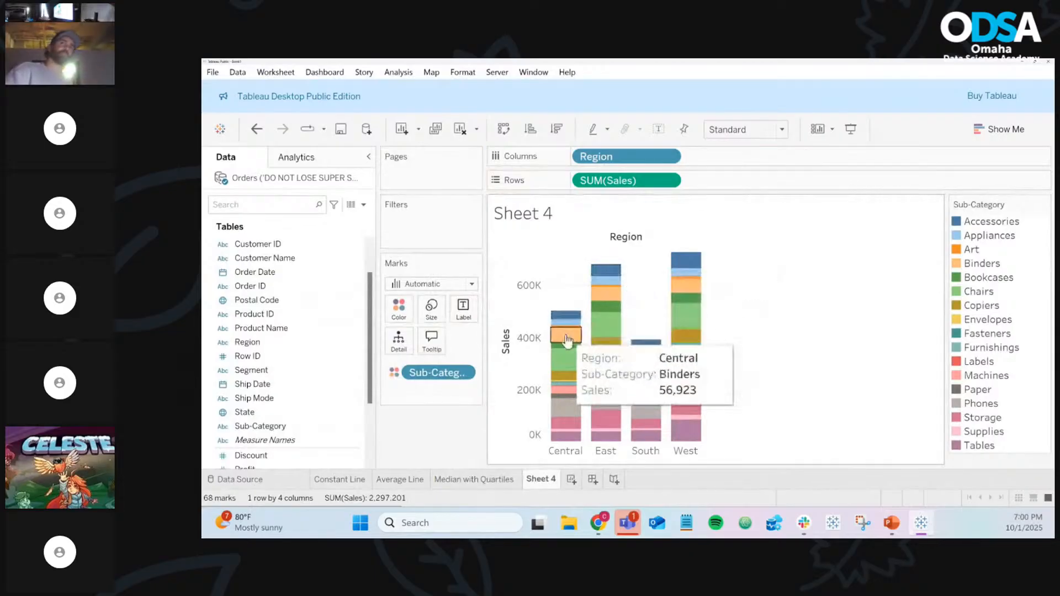
mouse_move(561, 371)
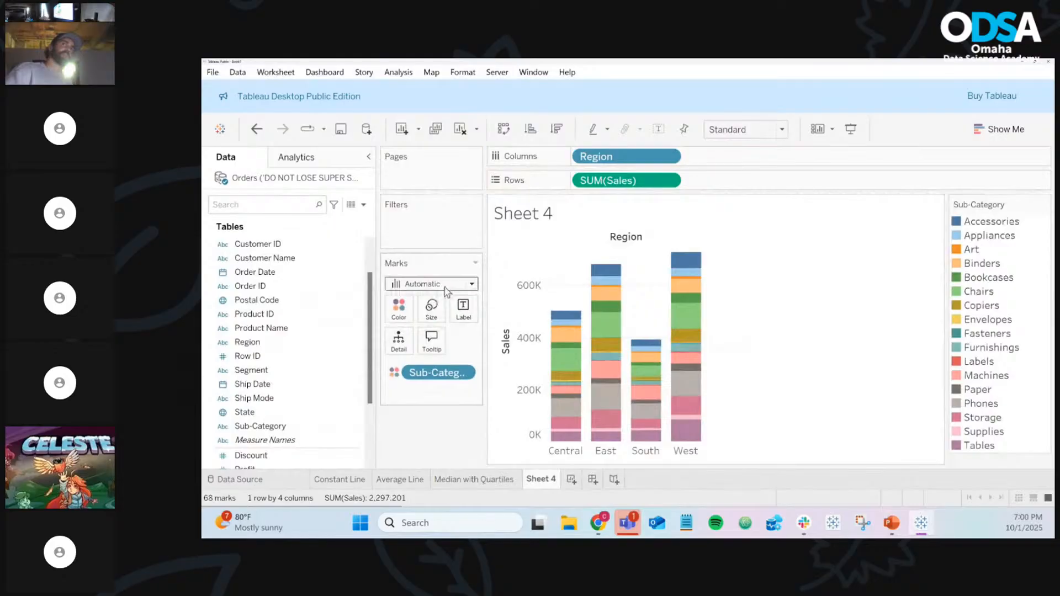
Change the mark type to Circle, undo it, then reapply Circle for per-sub-category circles
click(447, 287)
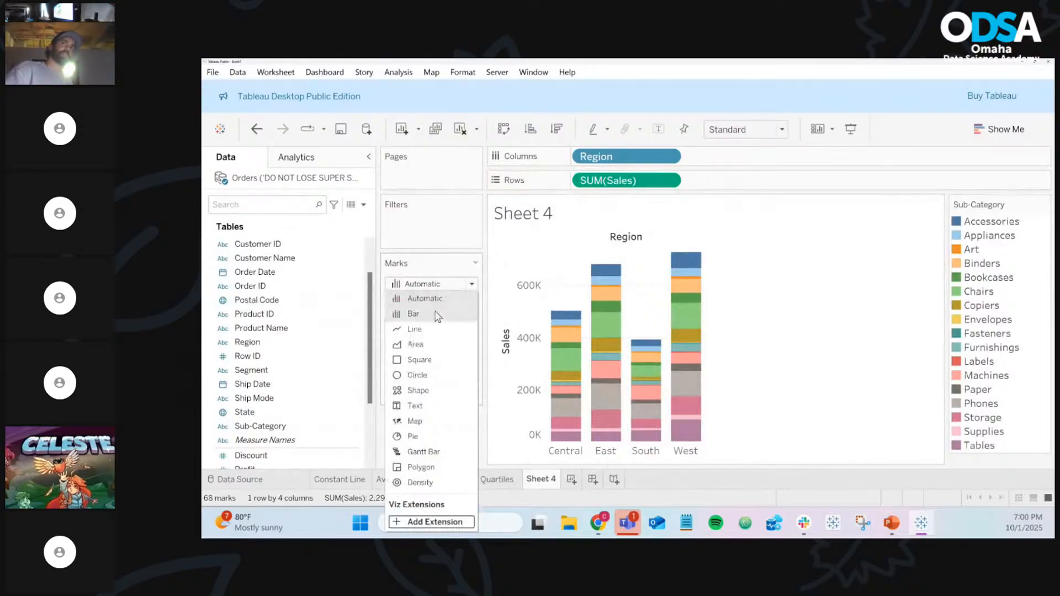
click(418, 378)
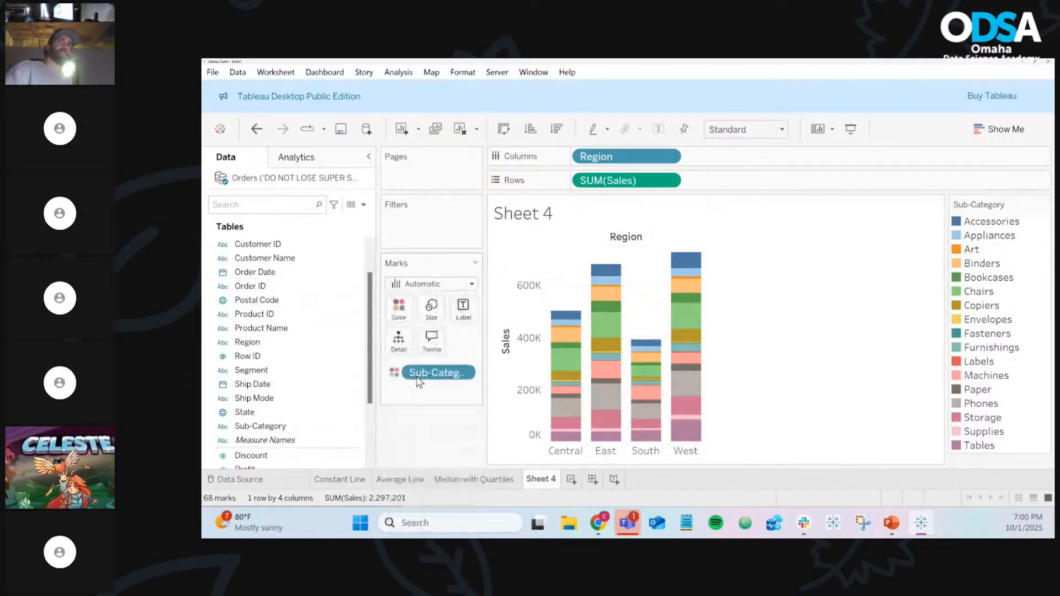
mouse_move(621, 386)
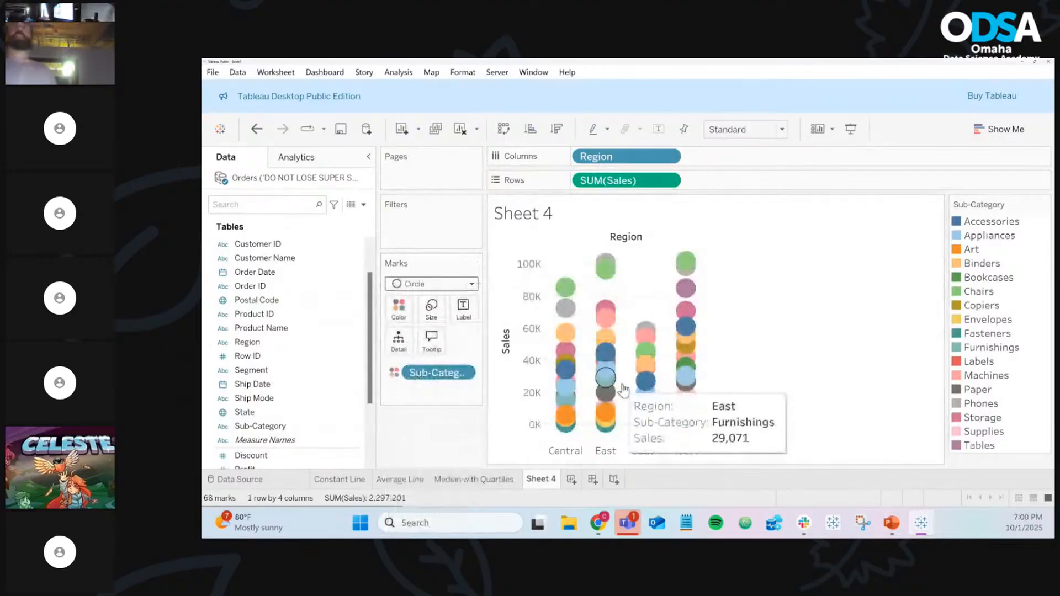
mouse_move(560, 296)
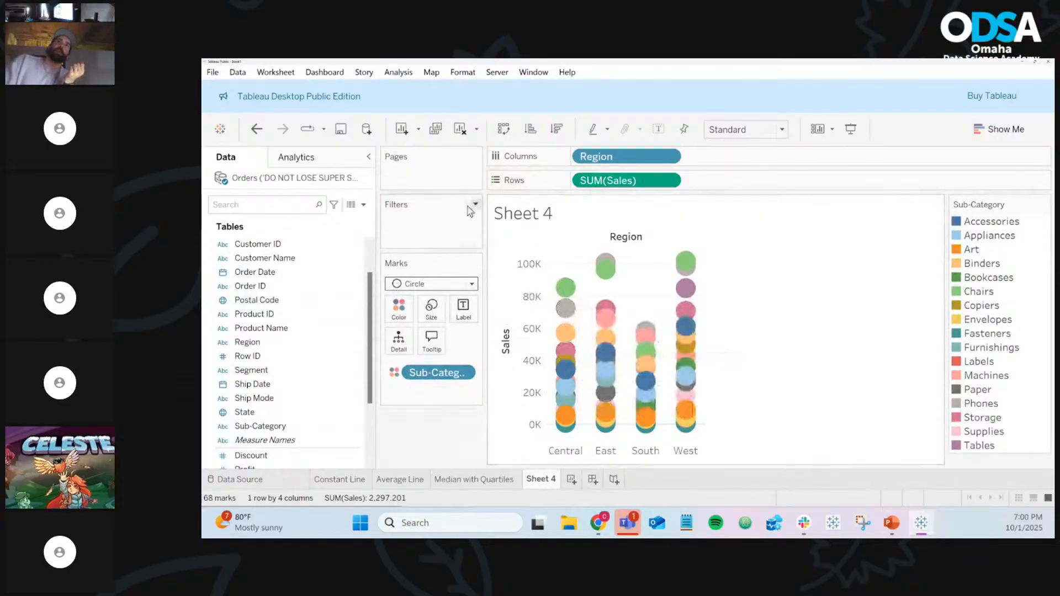
click(264, 131)
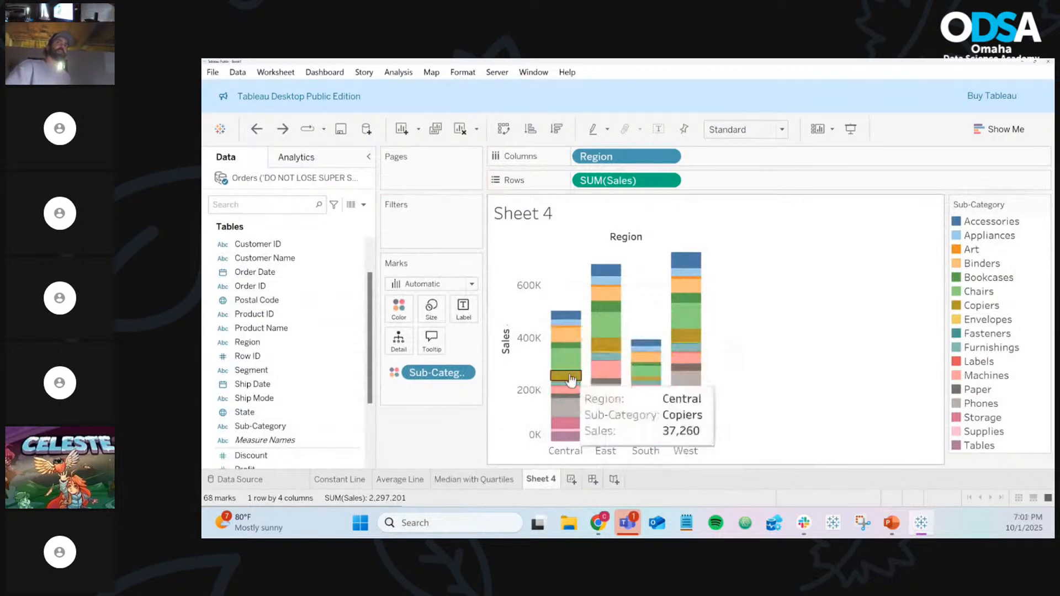
click(457, 284)
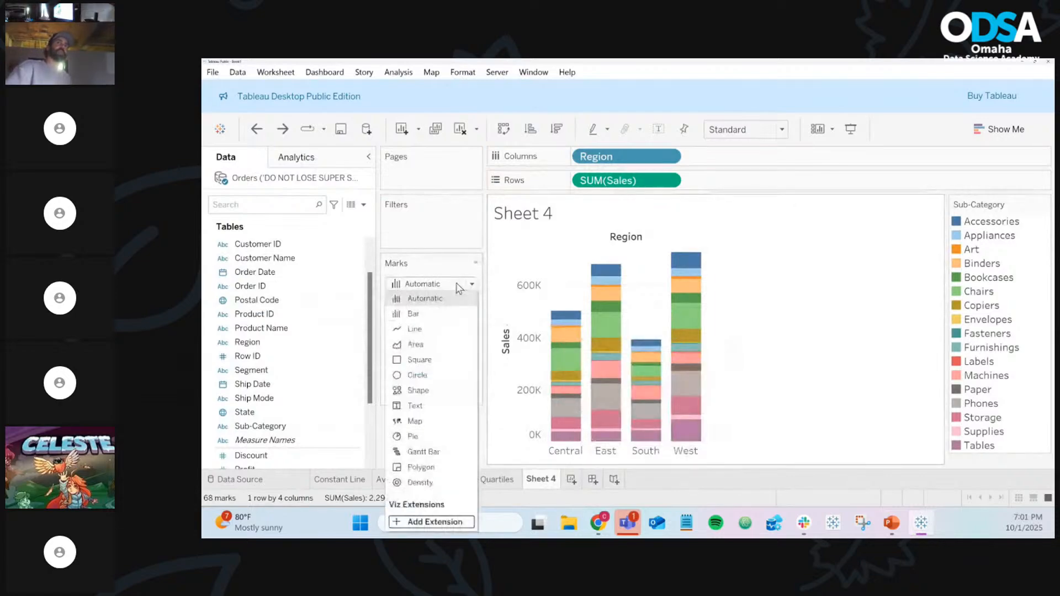
click(425, 367)
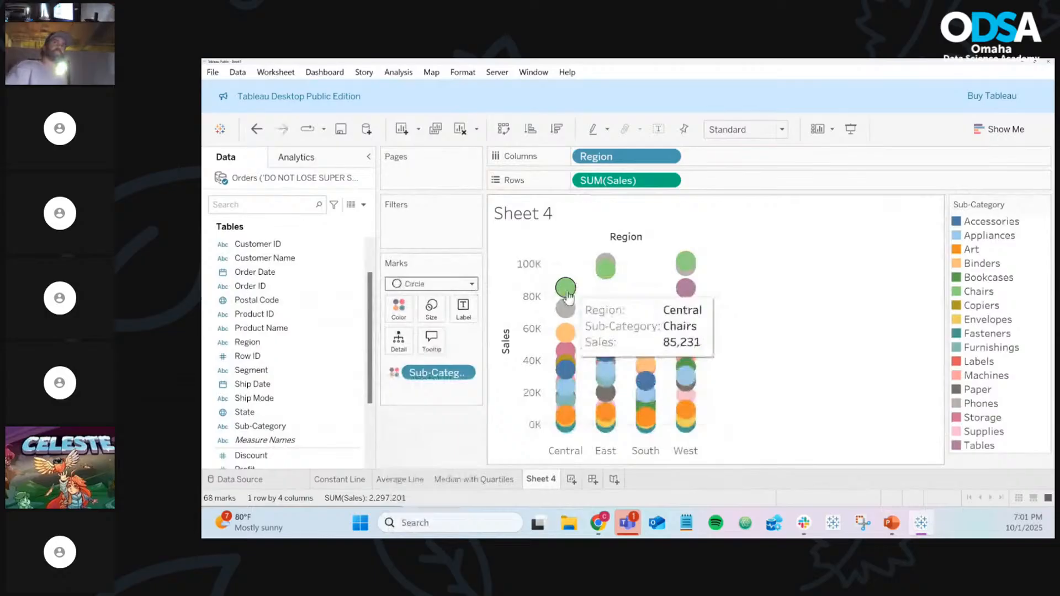
mouse_move(572, 313)
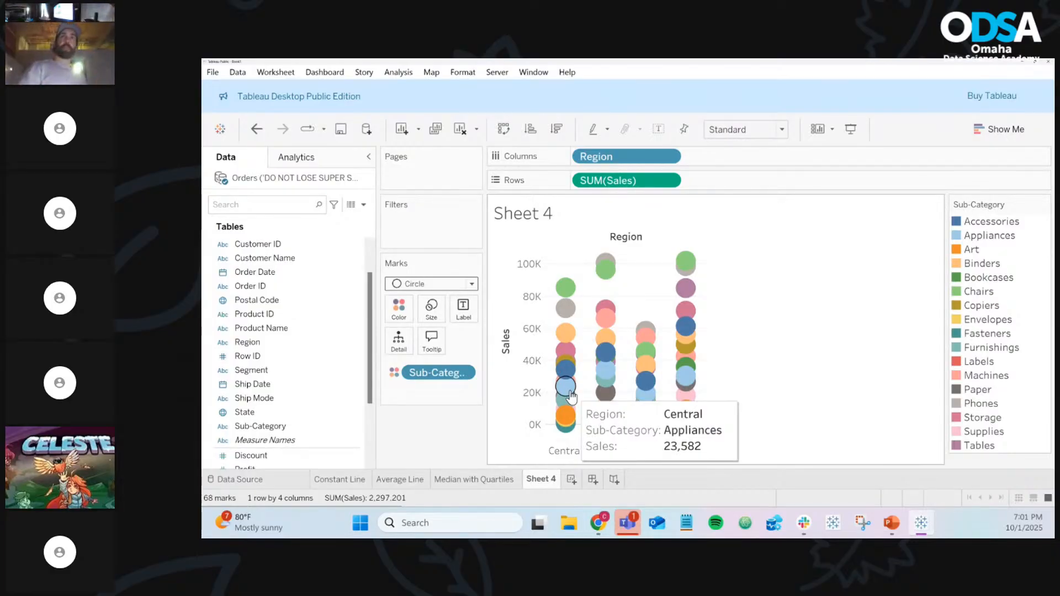
Remove Sub-Category, reset marks to Automatic, then put Sub-Category back on Color for stacked bars
drag(436, 373, 442, 434)
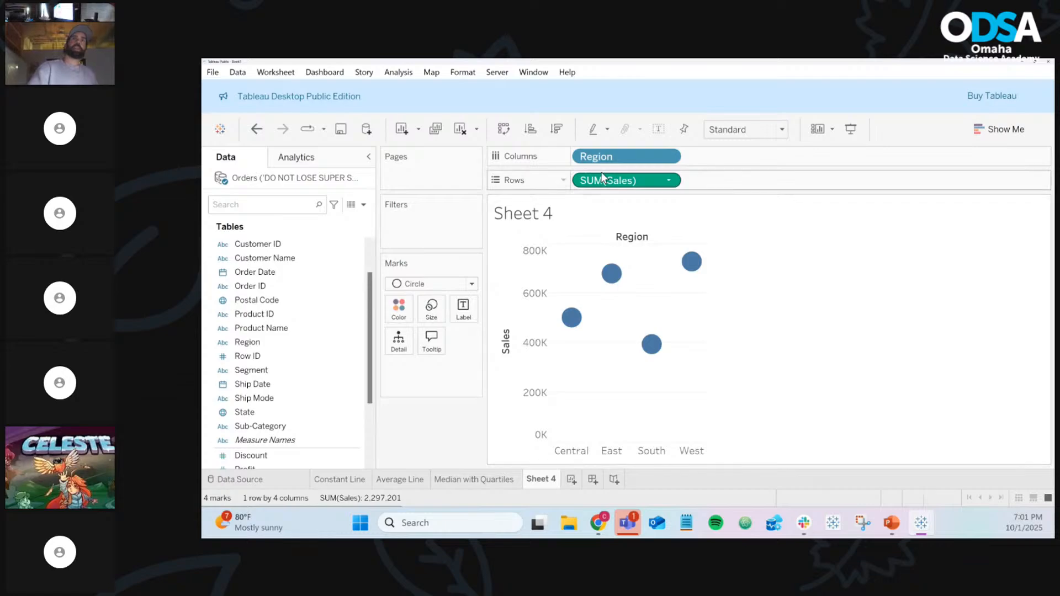
click(462, 288)
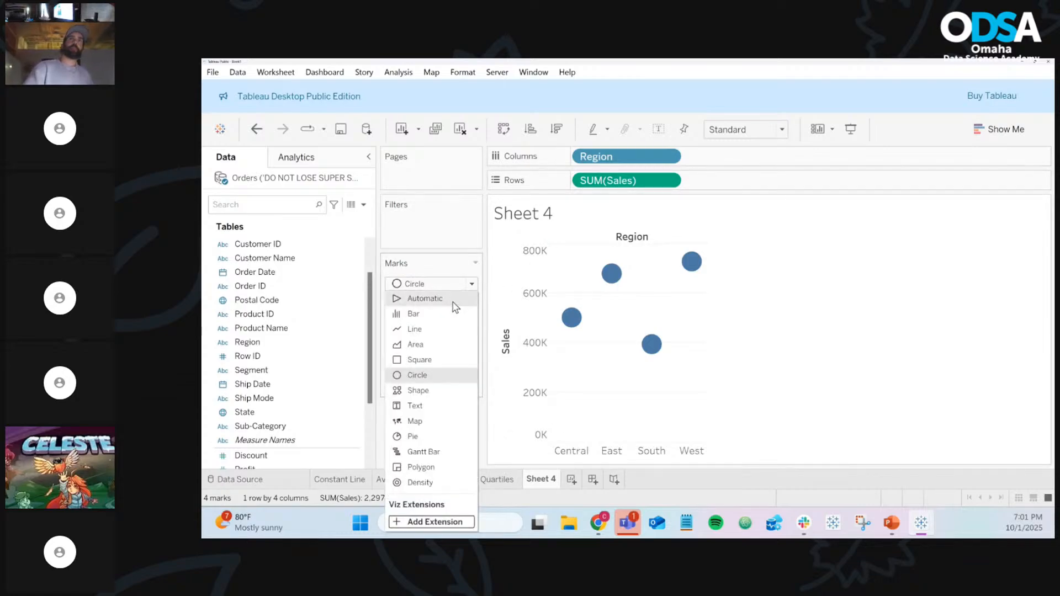
click(454, 301)
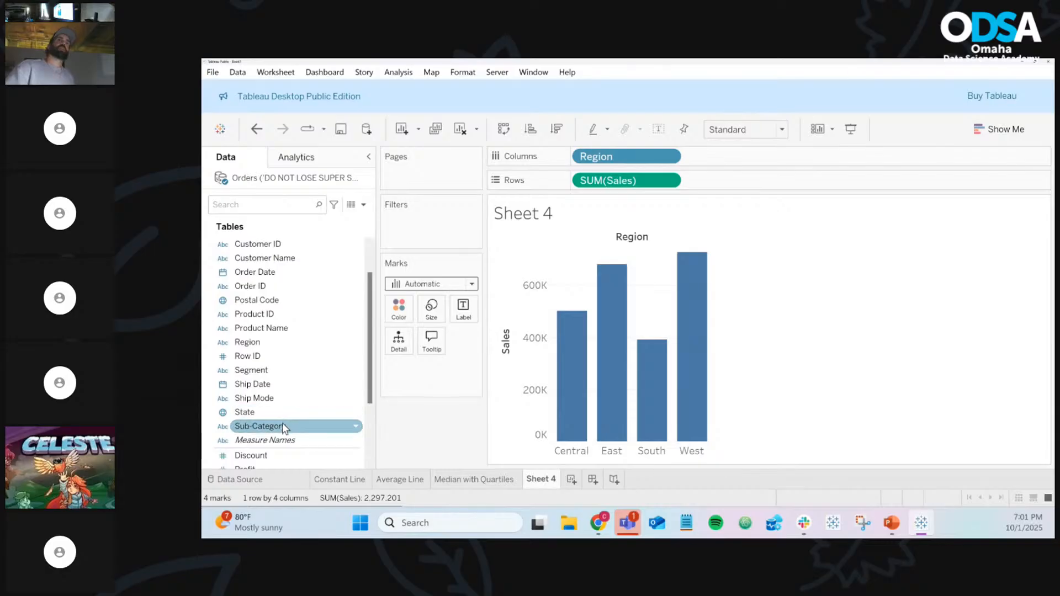
drag(283, 423, 397, 316)
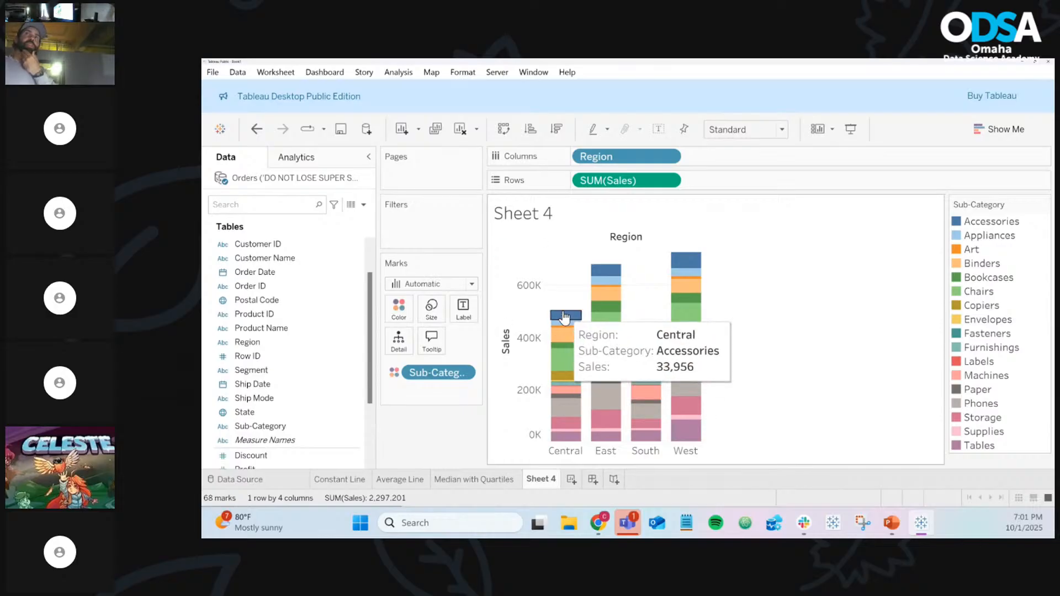
mouse_move(627, 274)
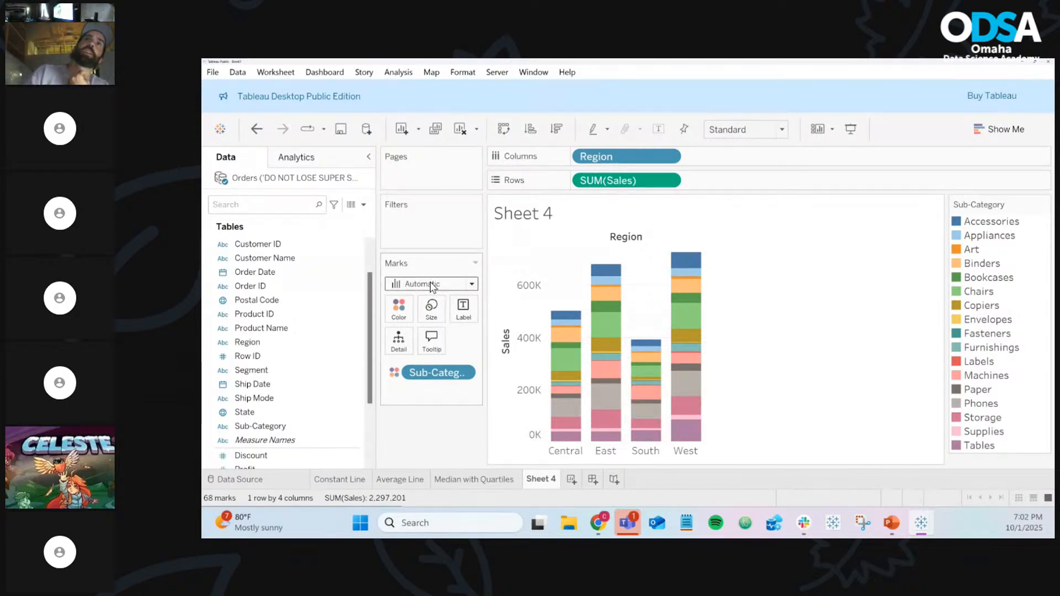
Try Circle marks, then set the mark type to Bar for the four region bars
click(431, 285)
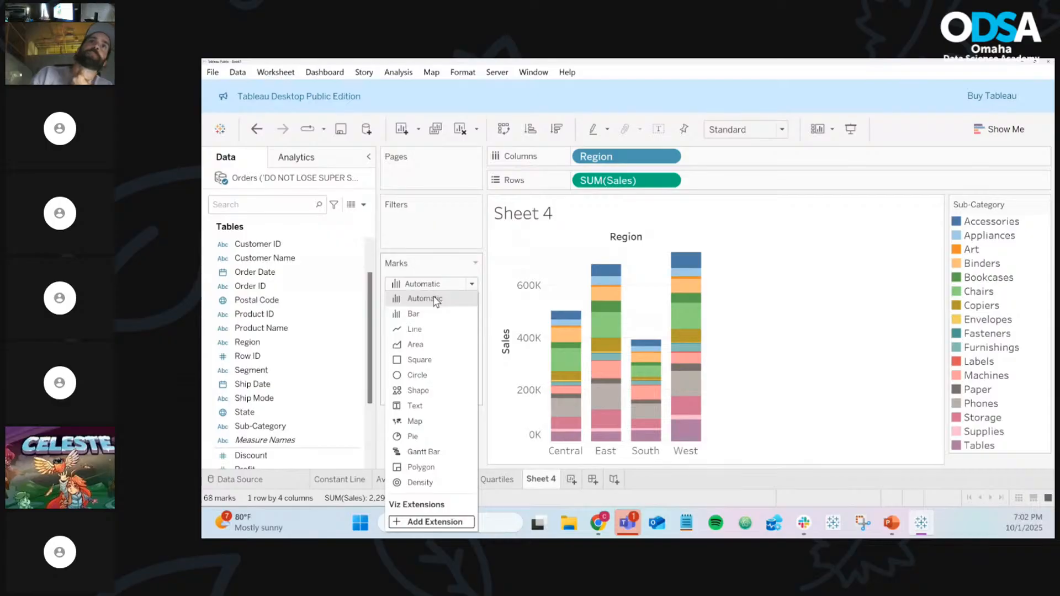
click(421, 377)
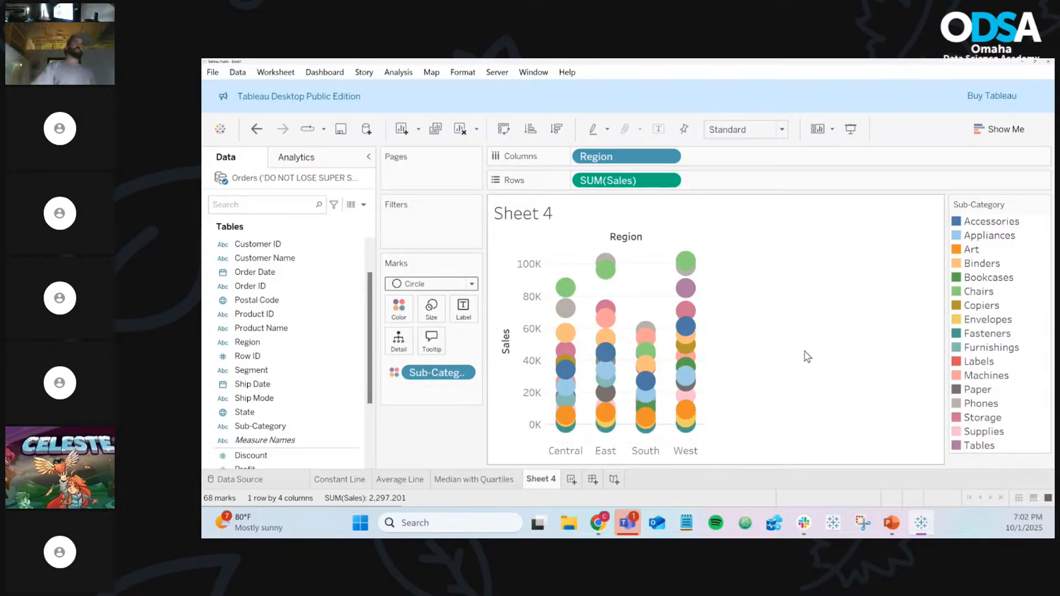
click(426, 285)
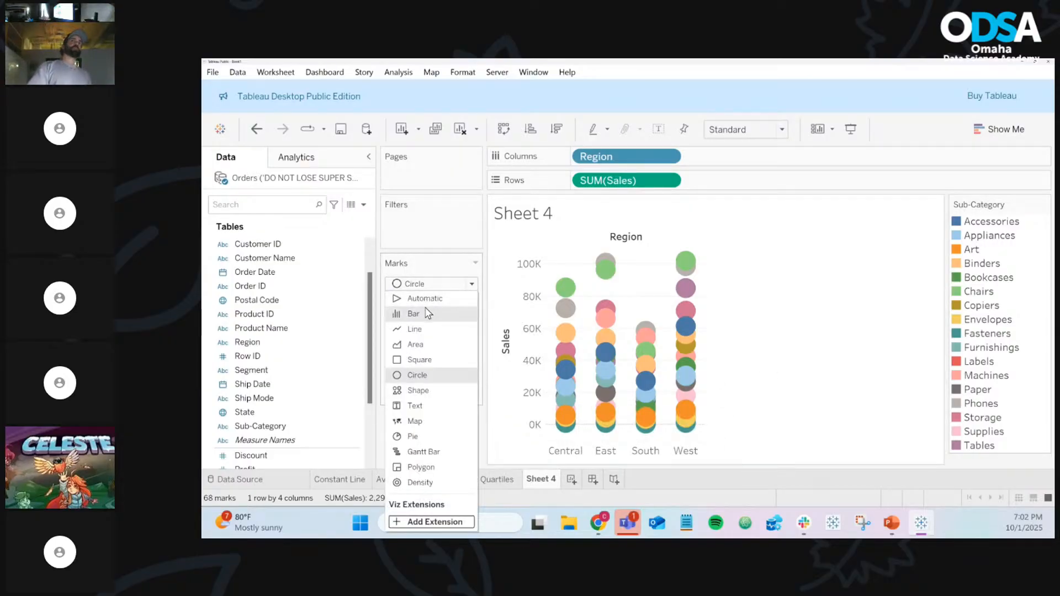
click(429, 313)
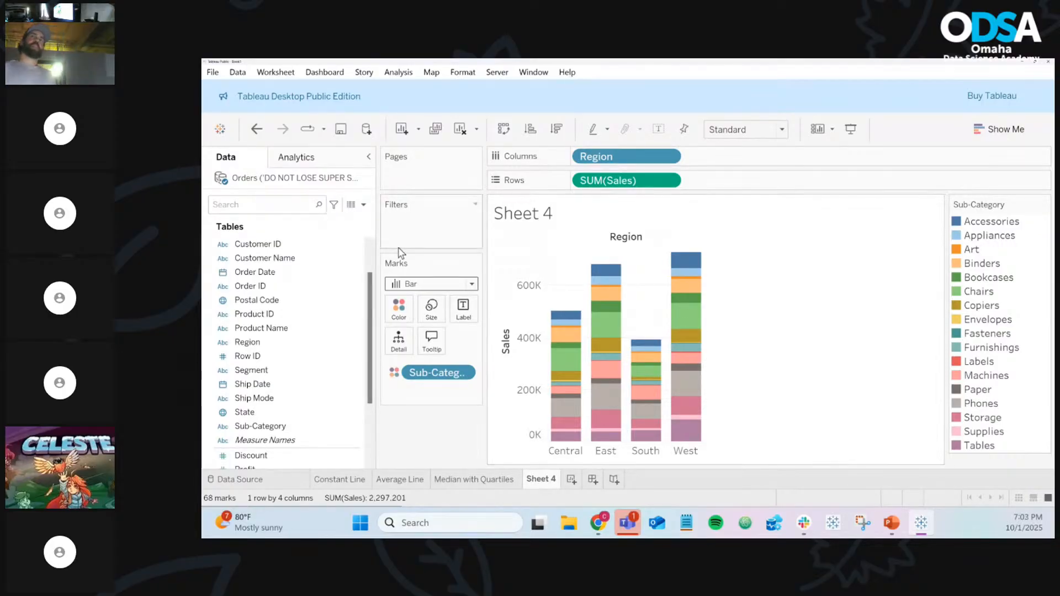
Change the mark type to Circle, drawing 68 Sub-Category-coloured circles across regions
click(412, 287)
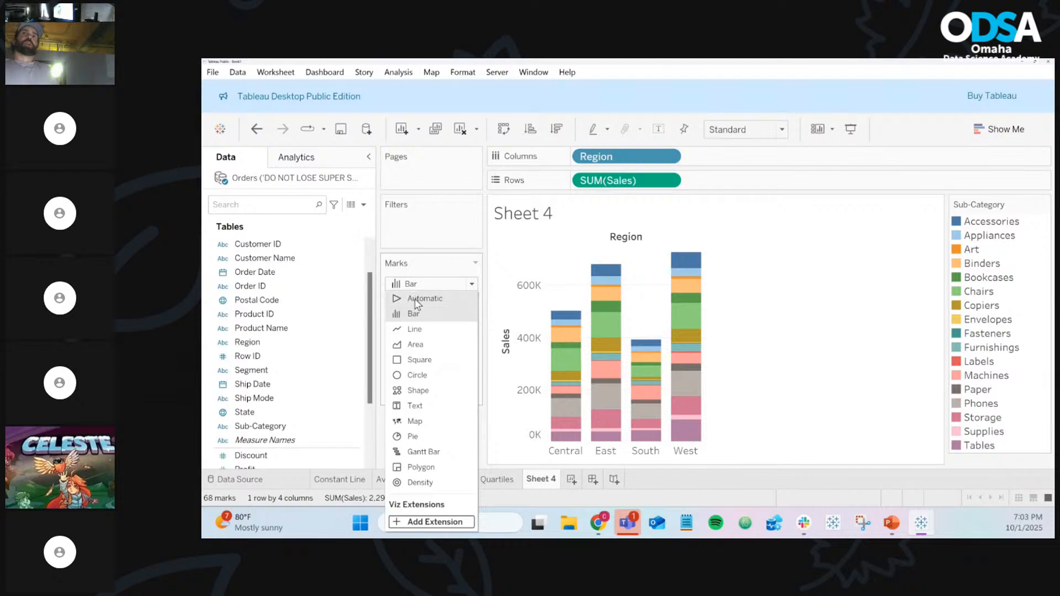
click(420, 374)
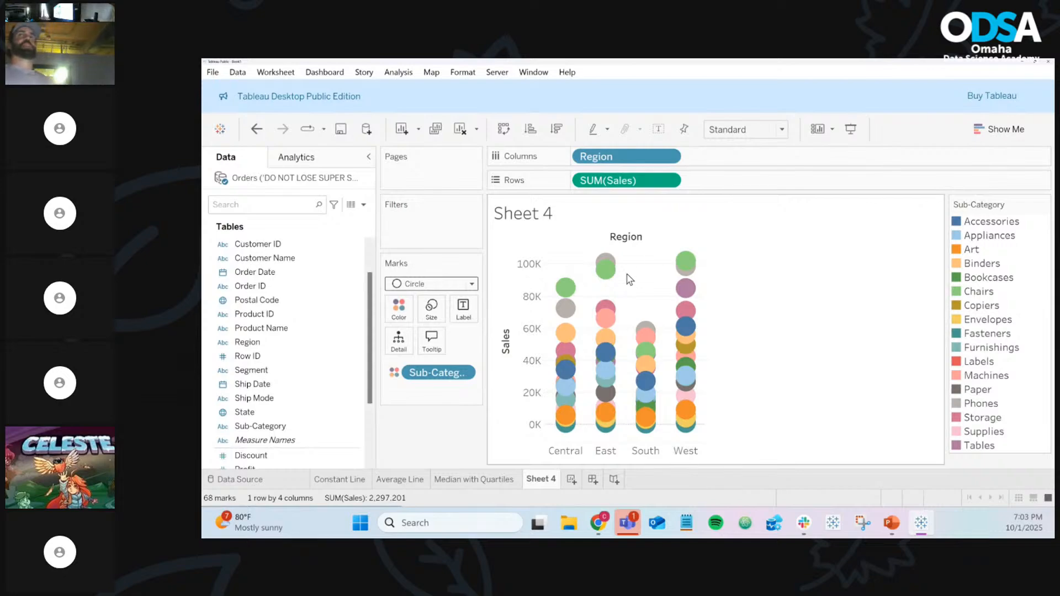
mouse_move(605, 269)
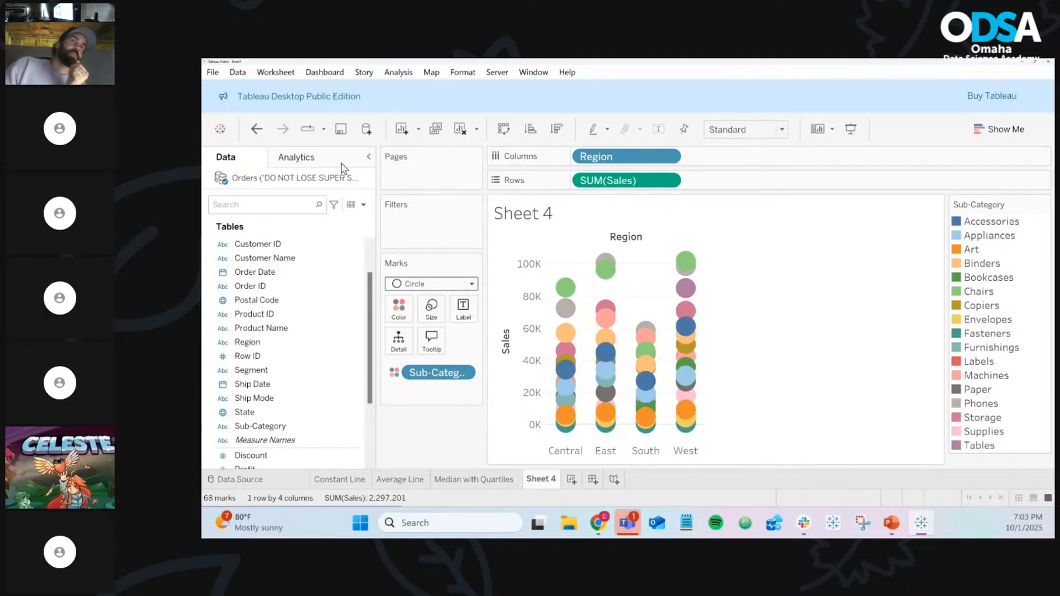
Drop a Box Plot from the Analytics pane onto each Region's circles
click(310, 157)
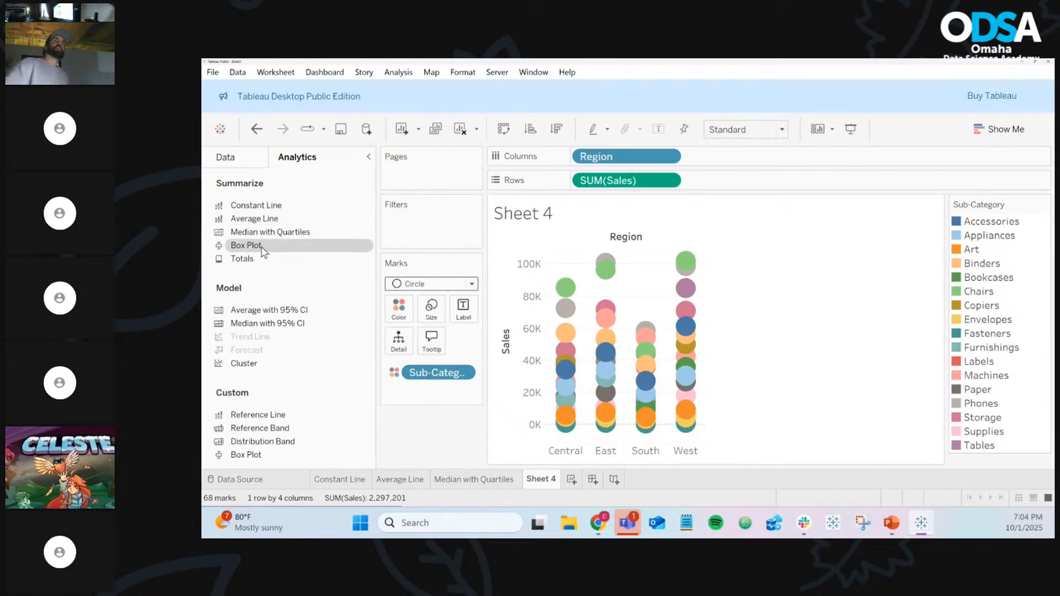
drag(263, 252, 601, 258)
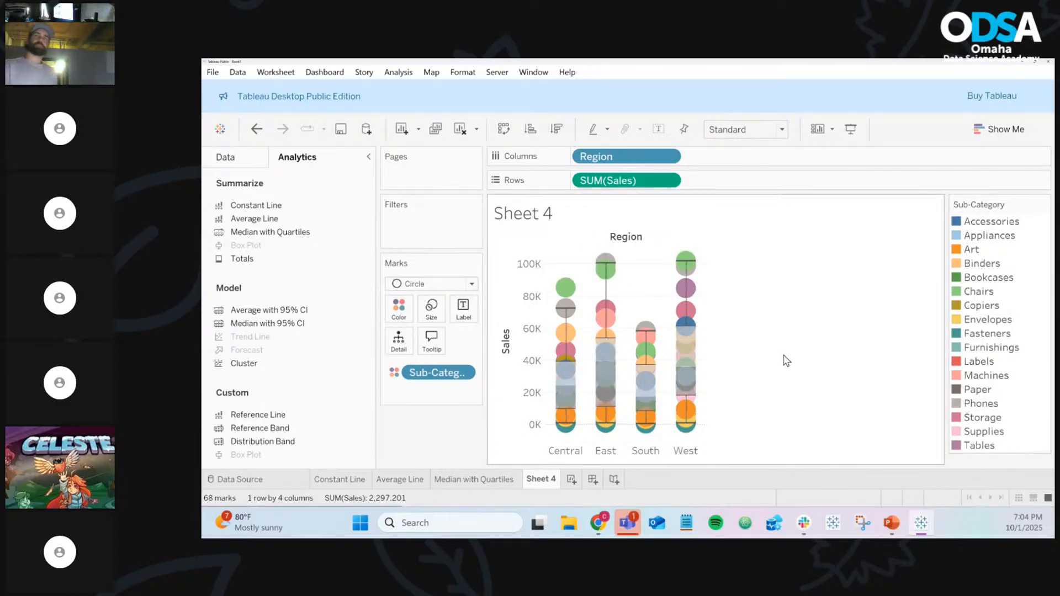
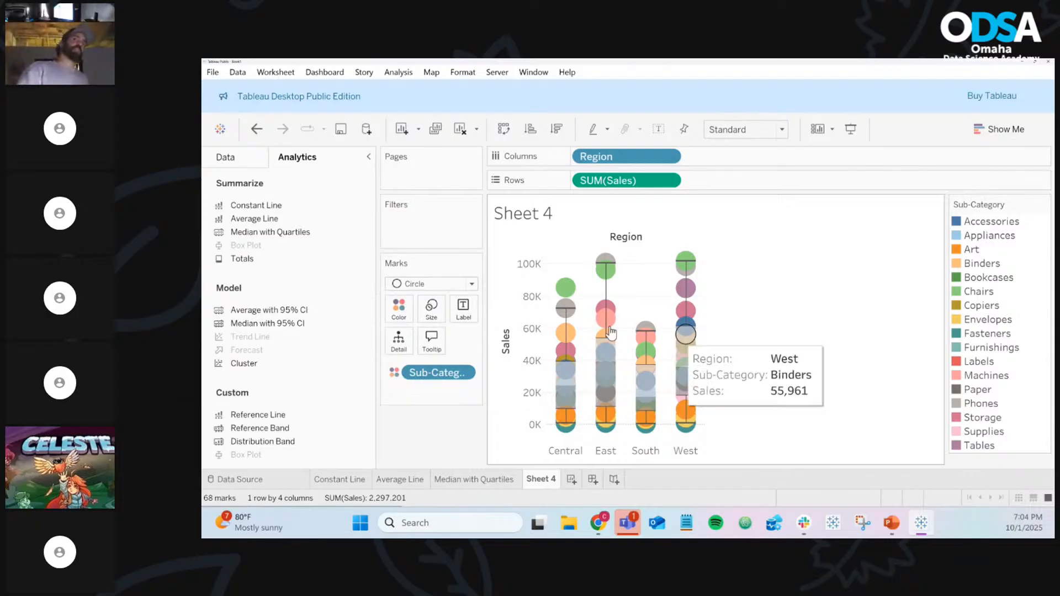
Shrink the Sub-Category circles to the minimum size so each Region's box plot stands out
click(431, 309)
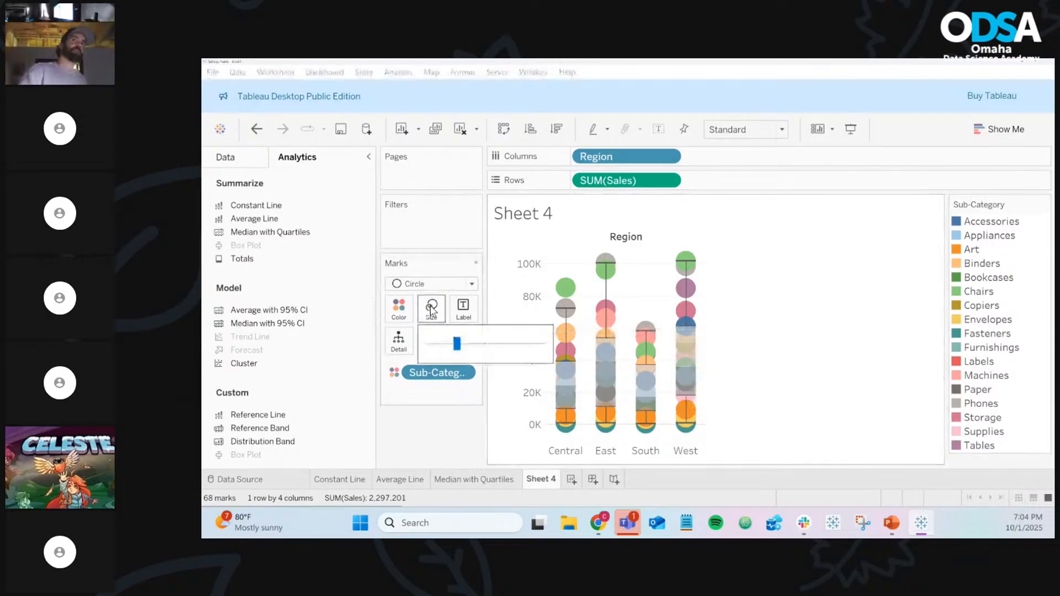
drag(456, 344, 438, 352)
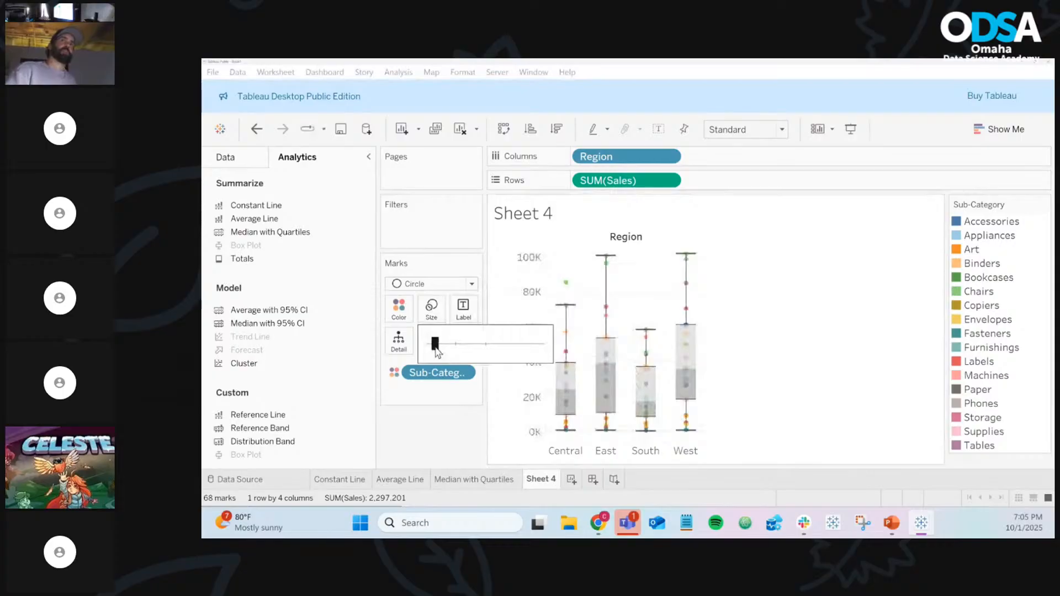
drag(435, 347, 434, 346)
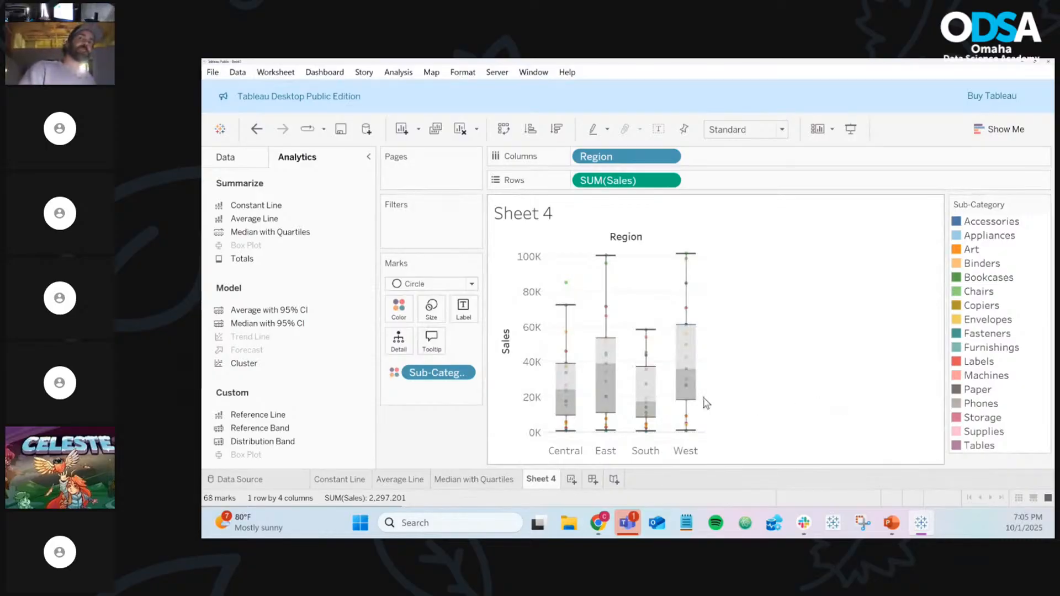
mouse_move(674, 392)
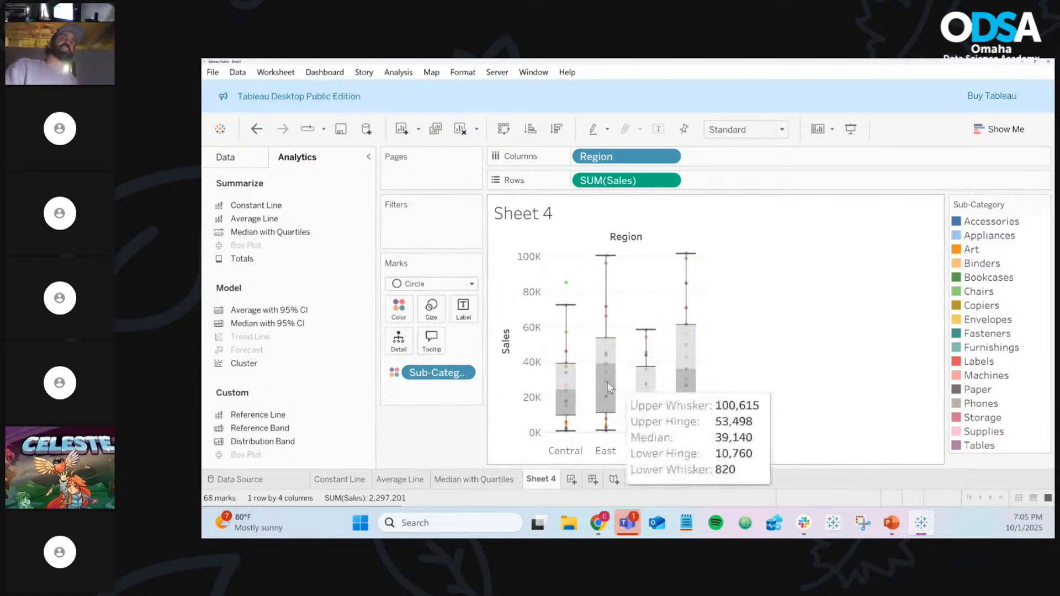
mouse_move(579, 393)
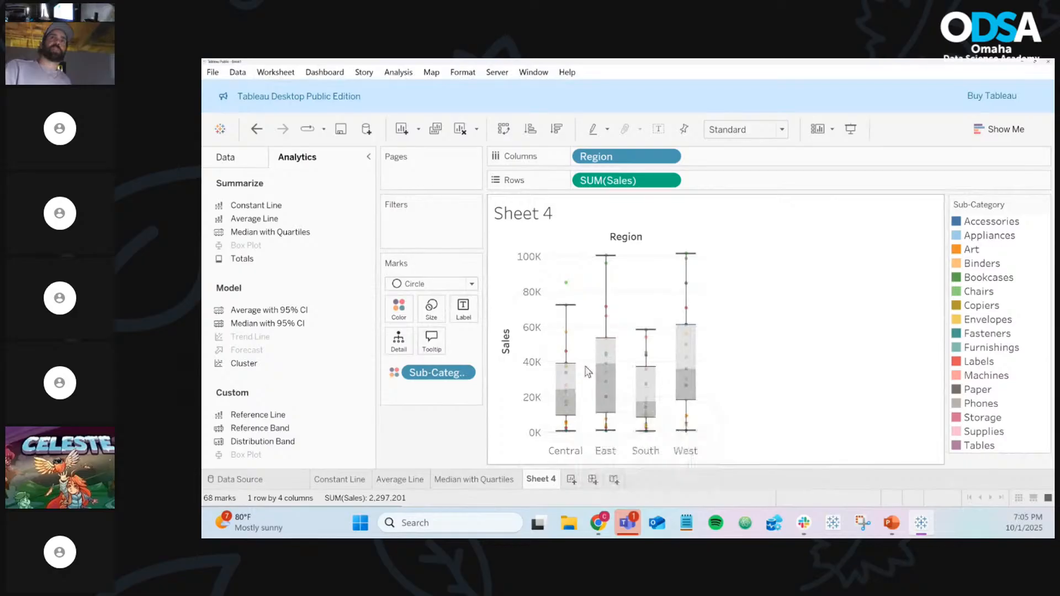
mouse_move(743, 388)
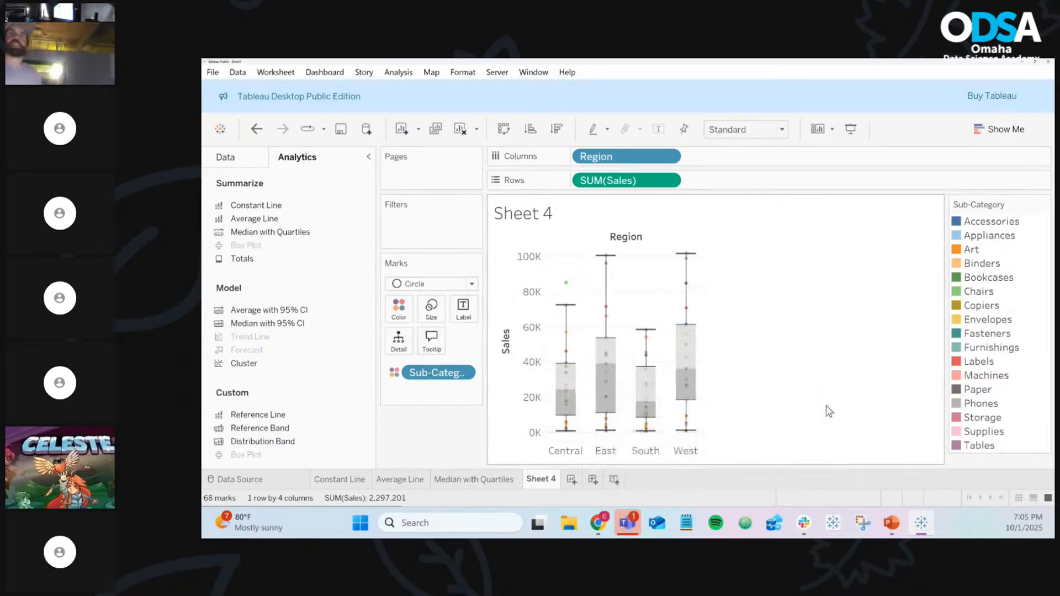
mouse_move(691, 438)
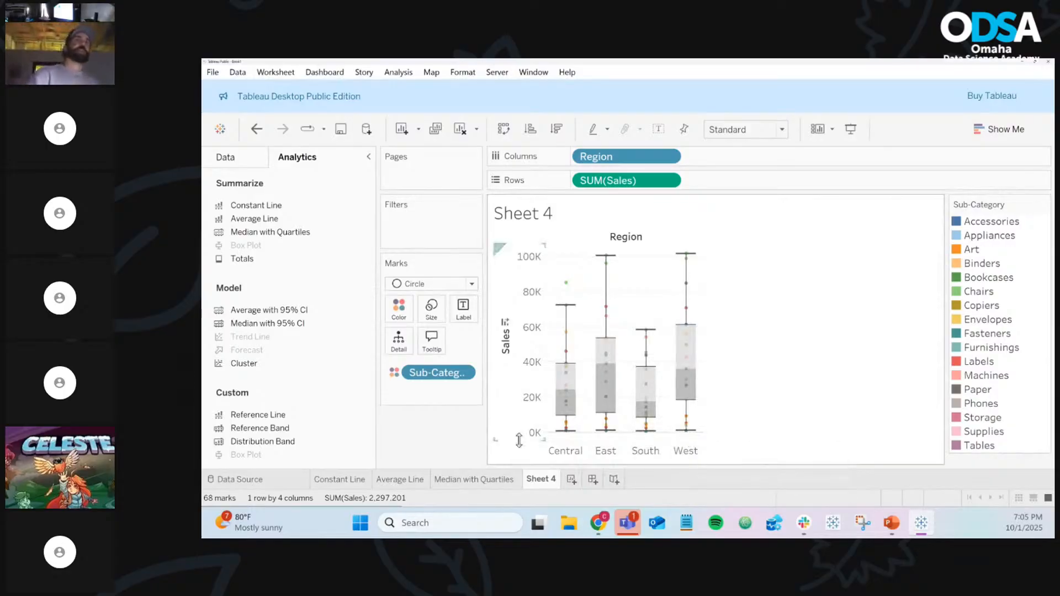
mouse_move(657, 419)
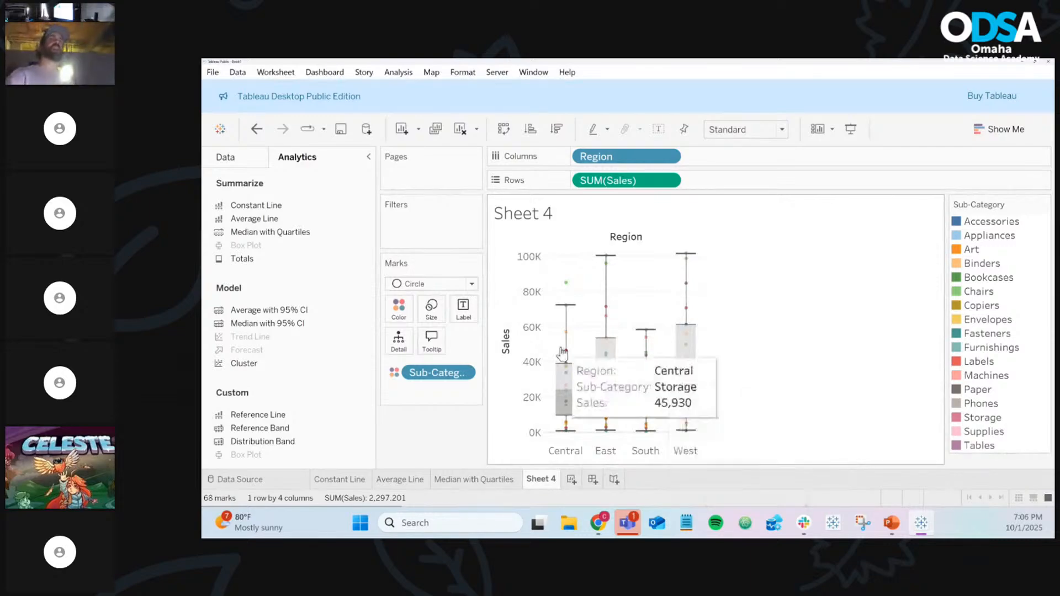
mouse_move(575, 318)
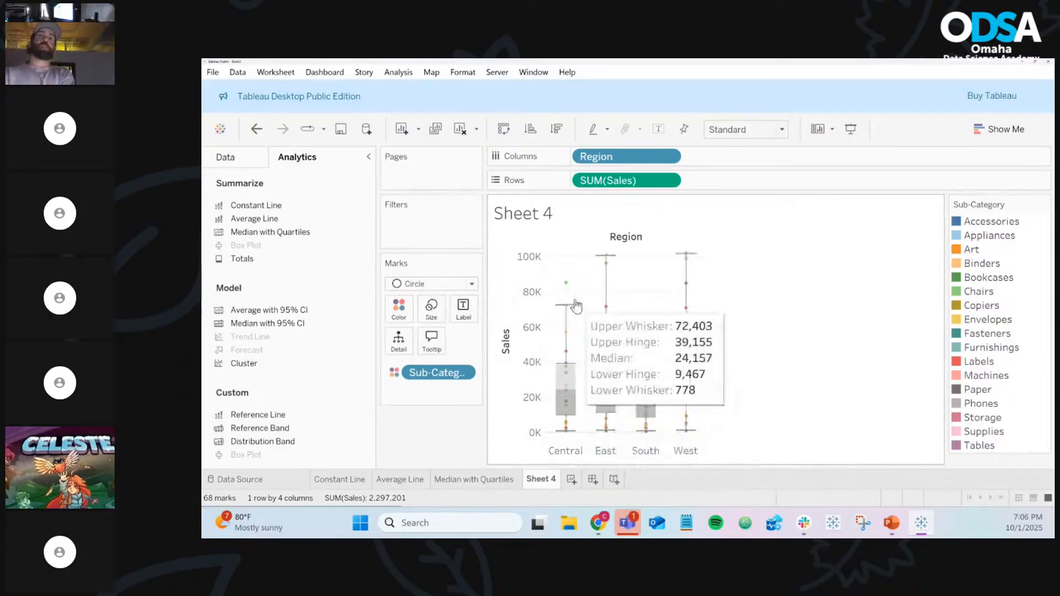
mouse_move(645, 332)
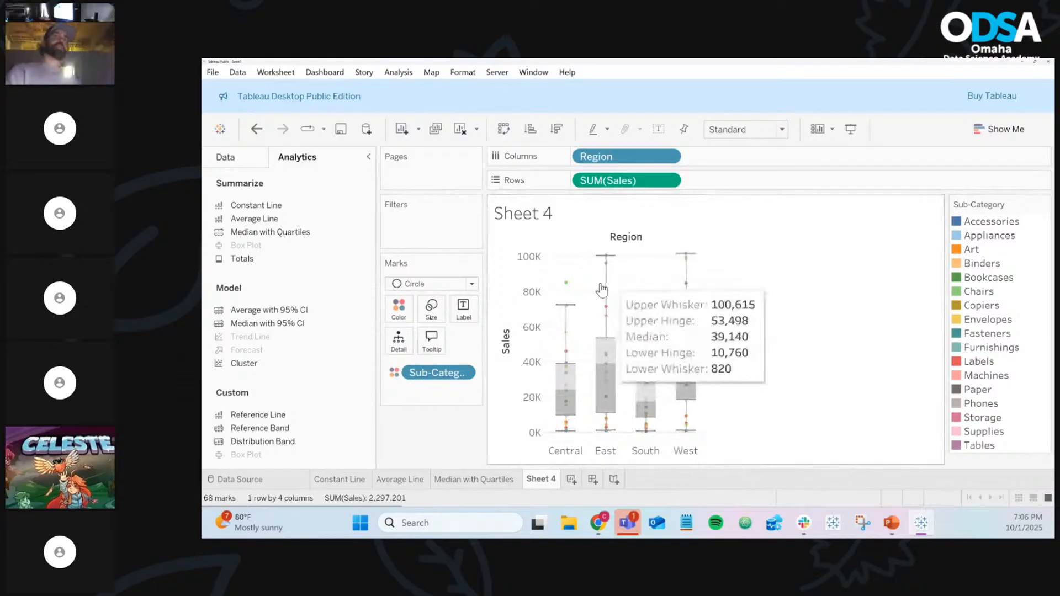
mouse_move(571, 291)
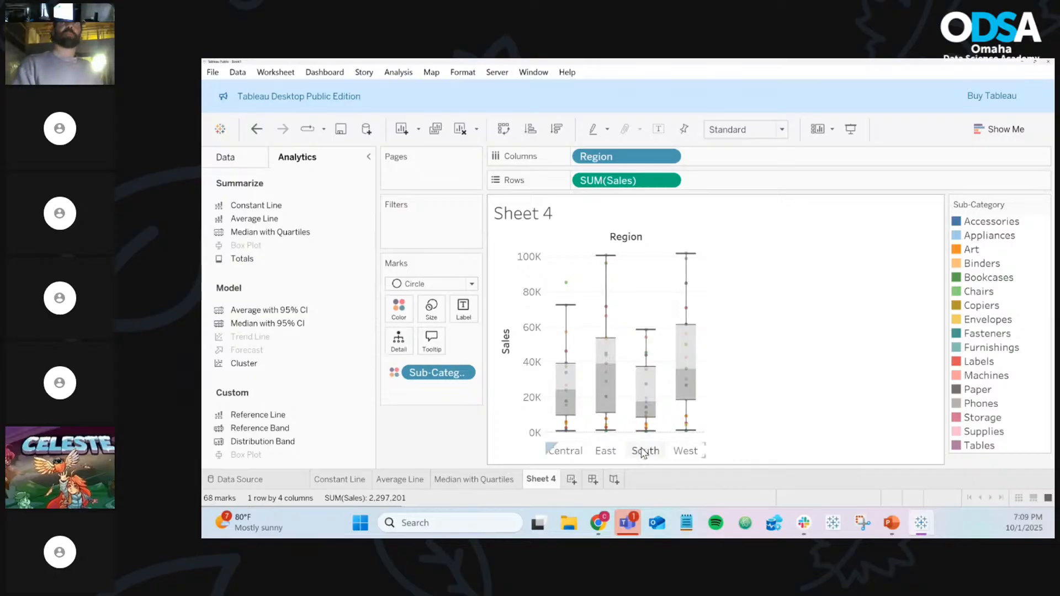
Rename Sheet 4 to 'Box Plots'
right_click(545, 481)
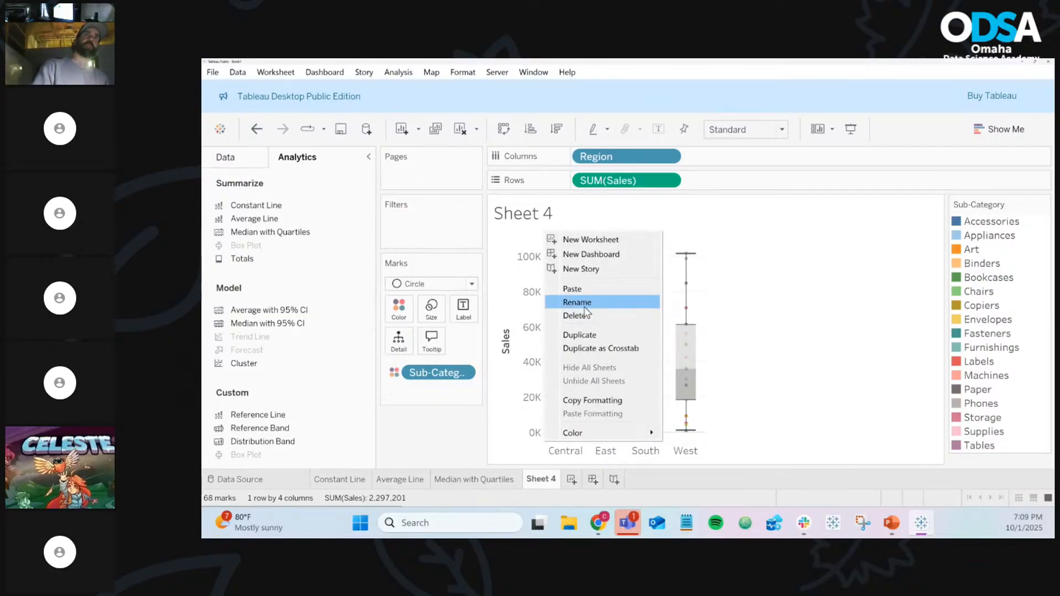
click(584, 304)
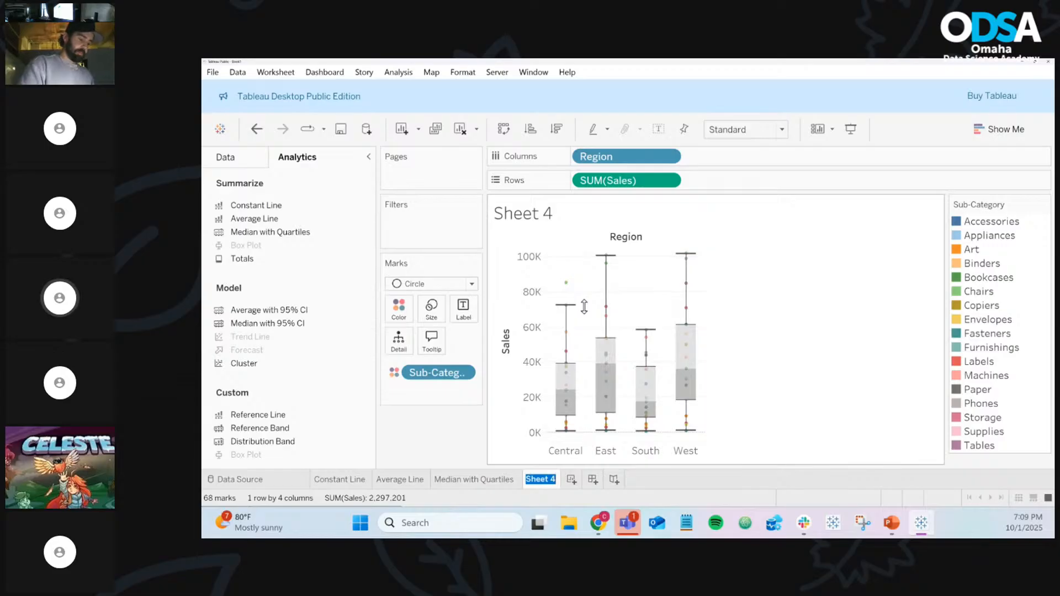
text(Bo)
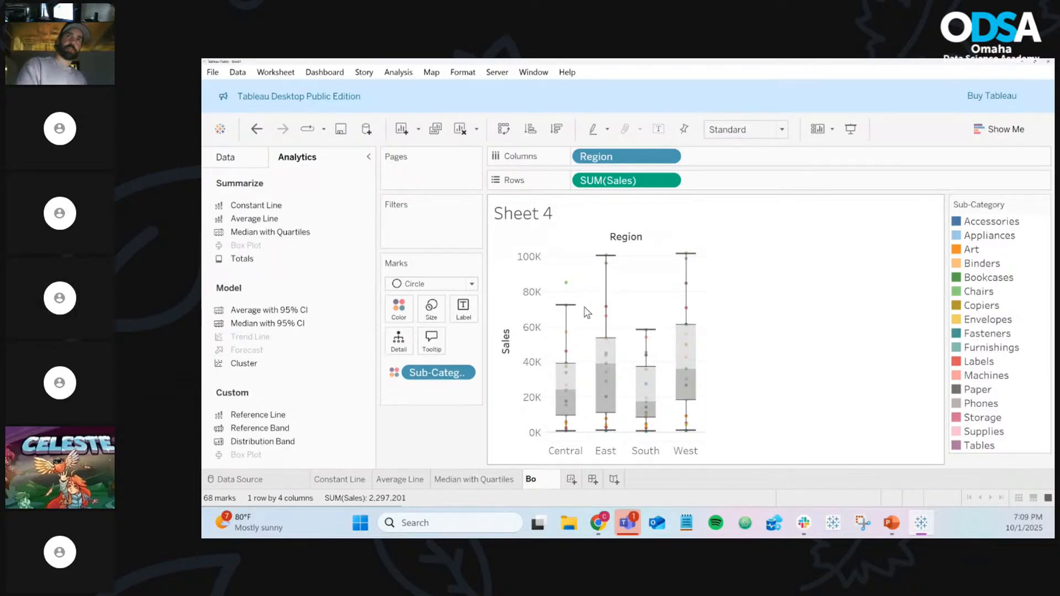
text(x P)
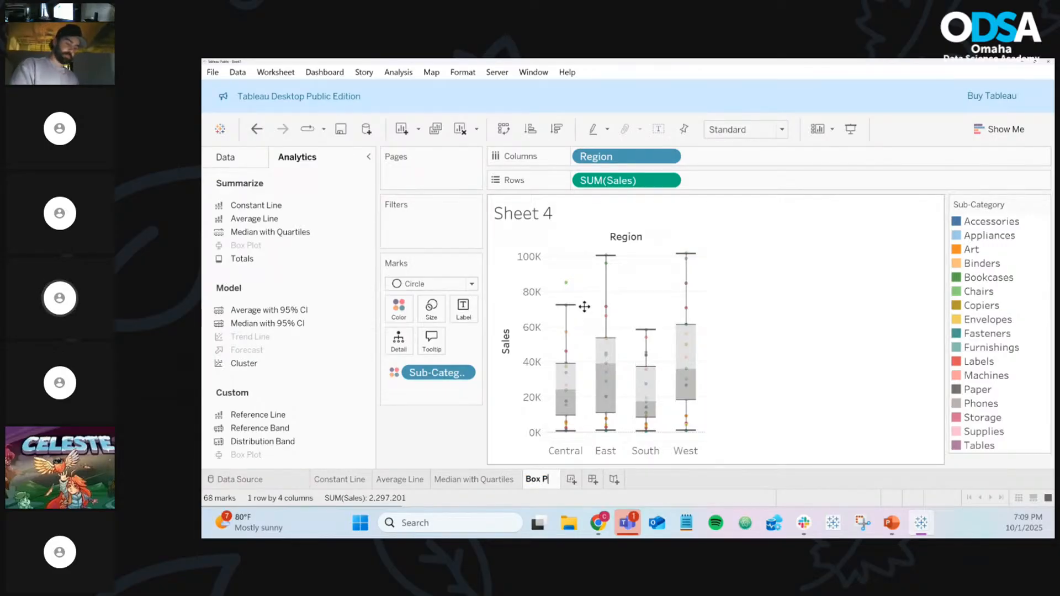
text(lots)
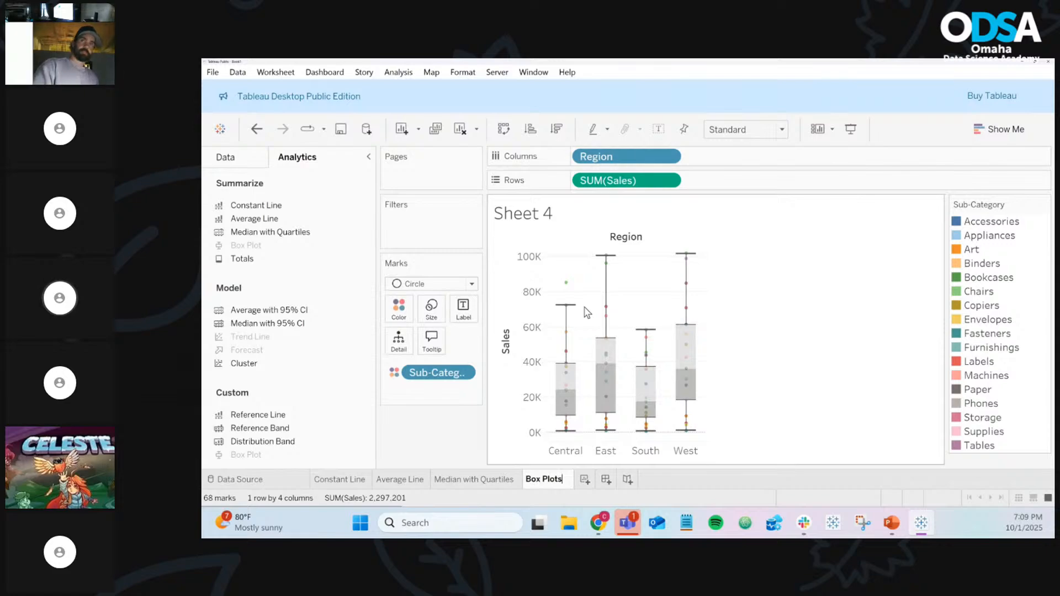
key(Return)
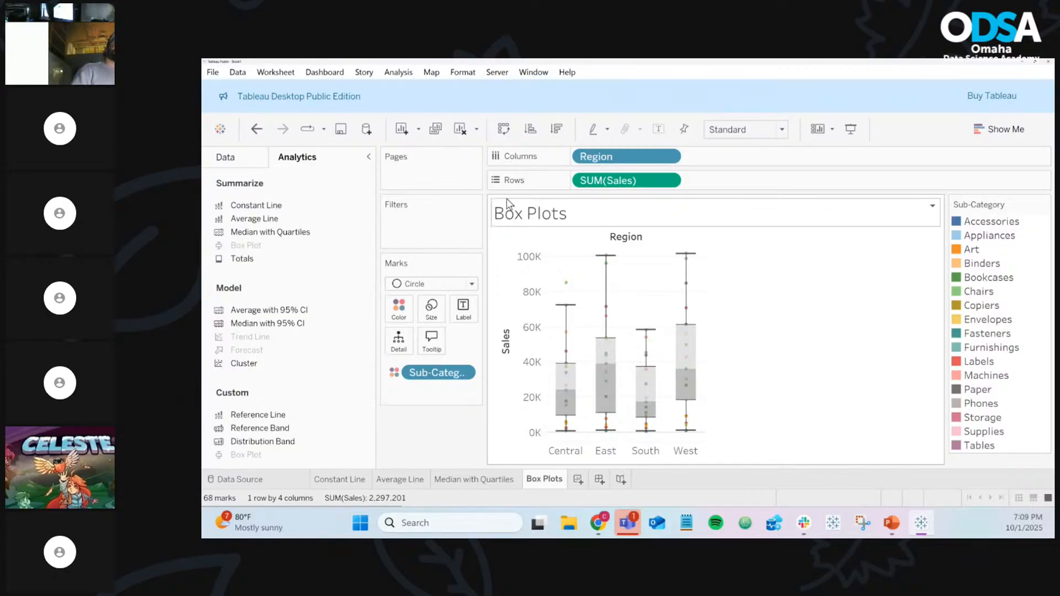
Duplicate the Box Plots sheet, remove Sub-Category, and switch the mark type to Bar
click(441, 129)
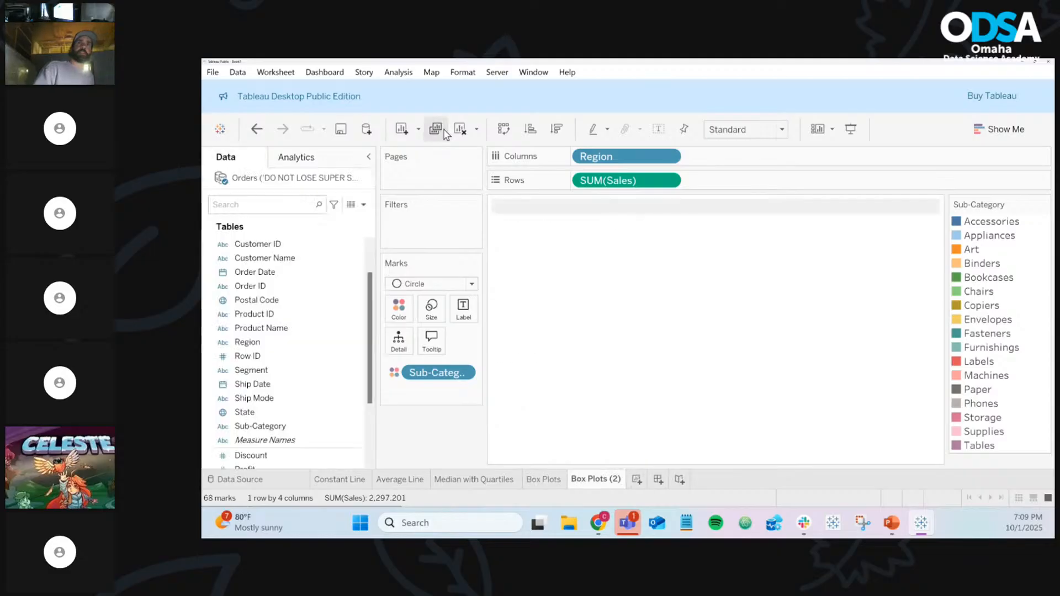
drag(450, 379, 439, 439)
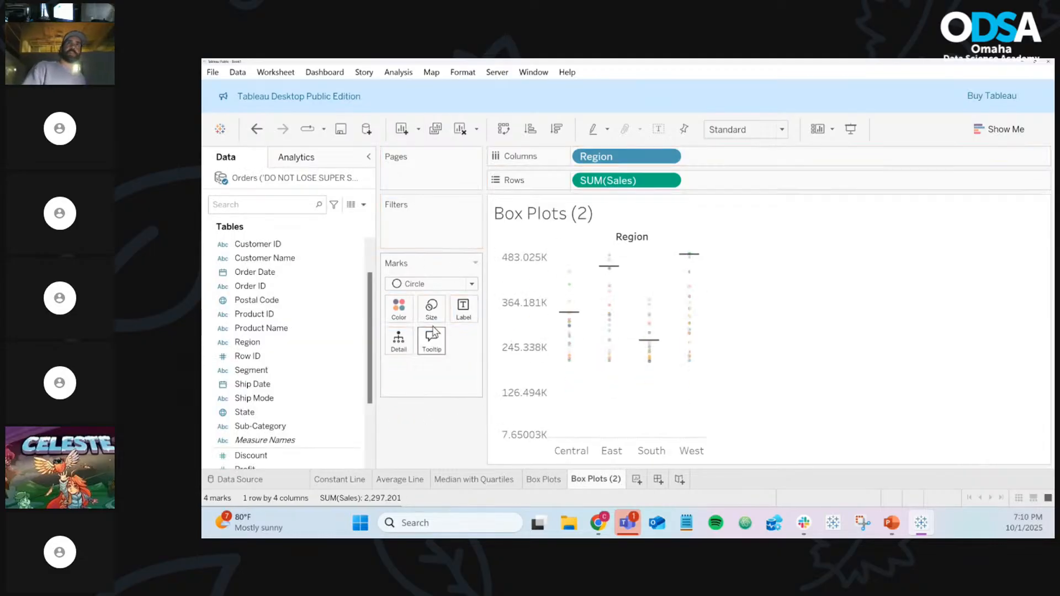
click(433, 284)
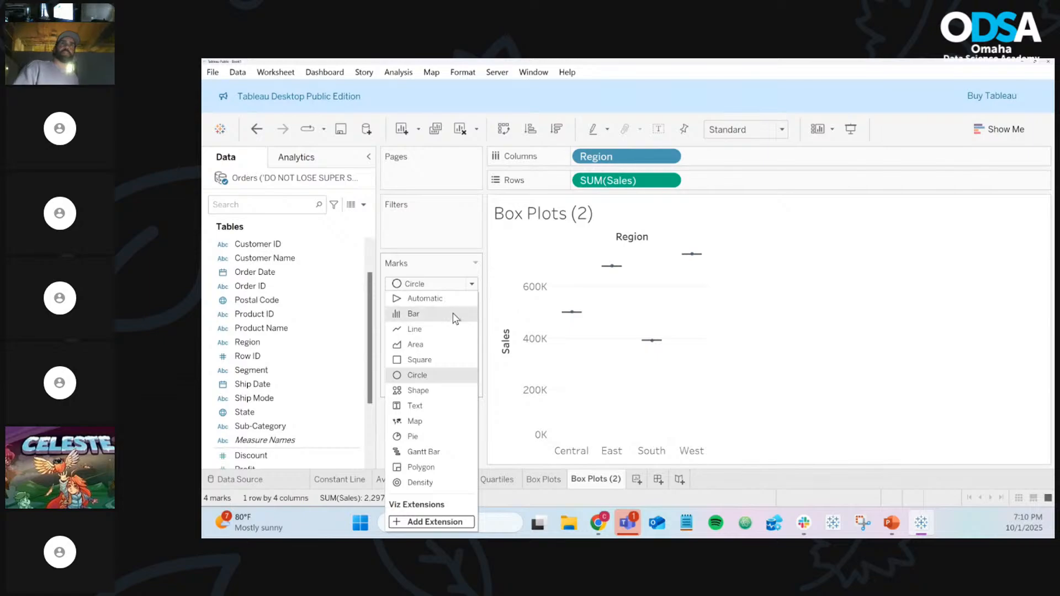
click(454, 318)
Remove the box plot and widen the Sales bars for each Region
mouse_move(568, 307)
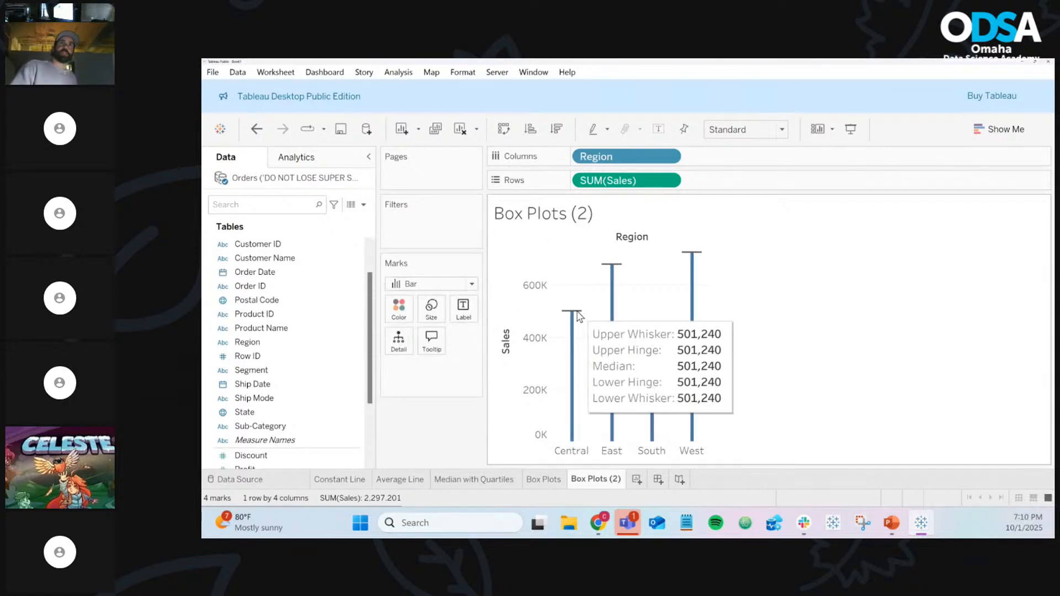
drag(579, 316, 425, 454)
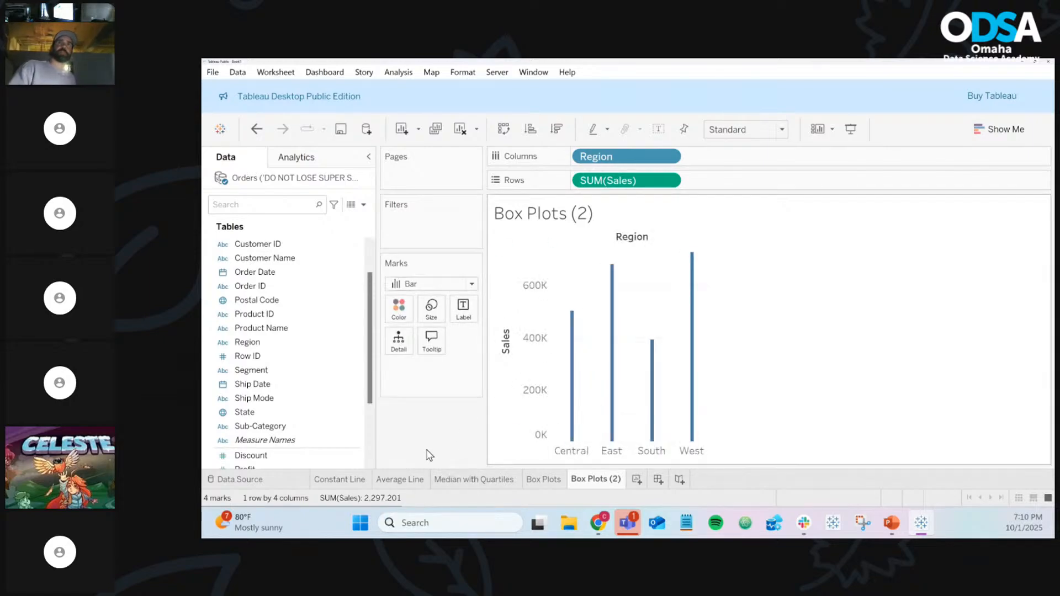
click(431, 307)
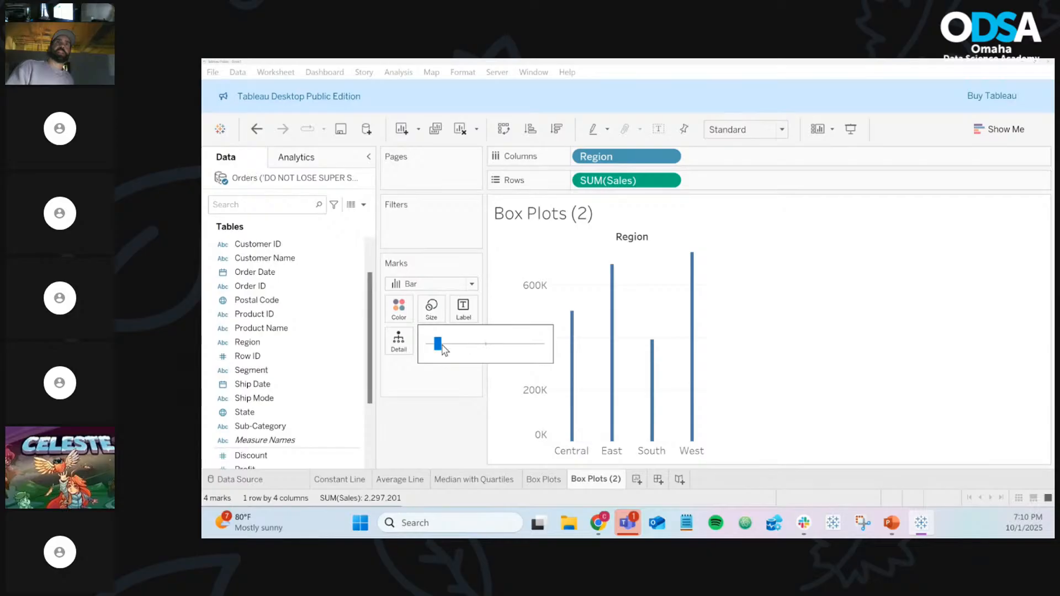
drag(444, 349, 480, 346)
Build Dashboard 1 with Box Plots above Box Plots (2), then view it in Presentation Mode
mouse_move(580, 446)
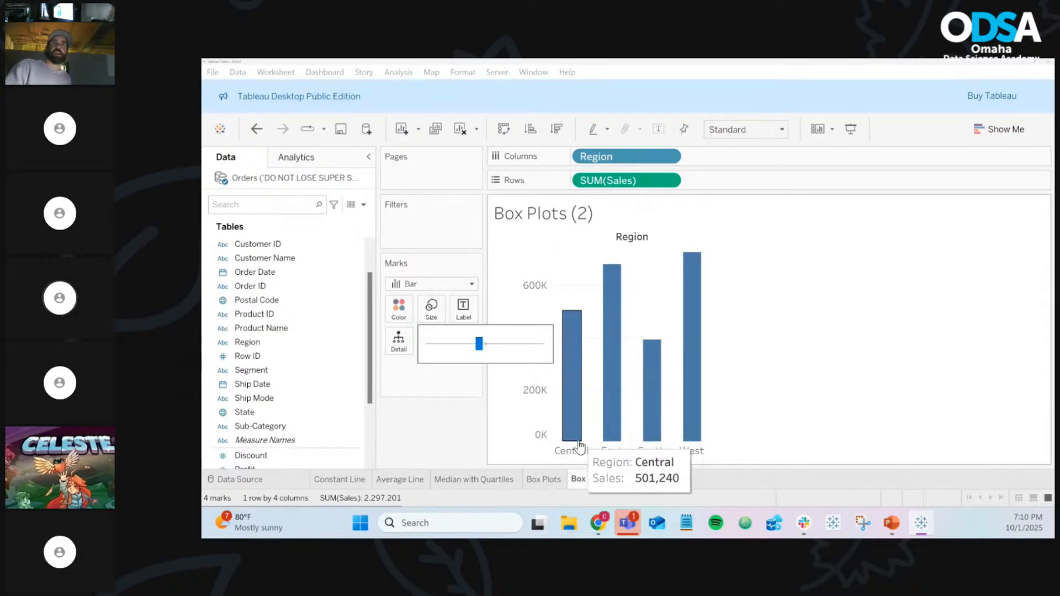
click(658, 479)
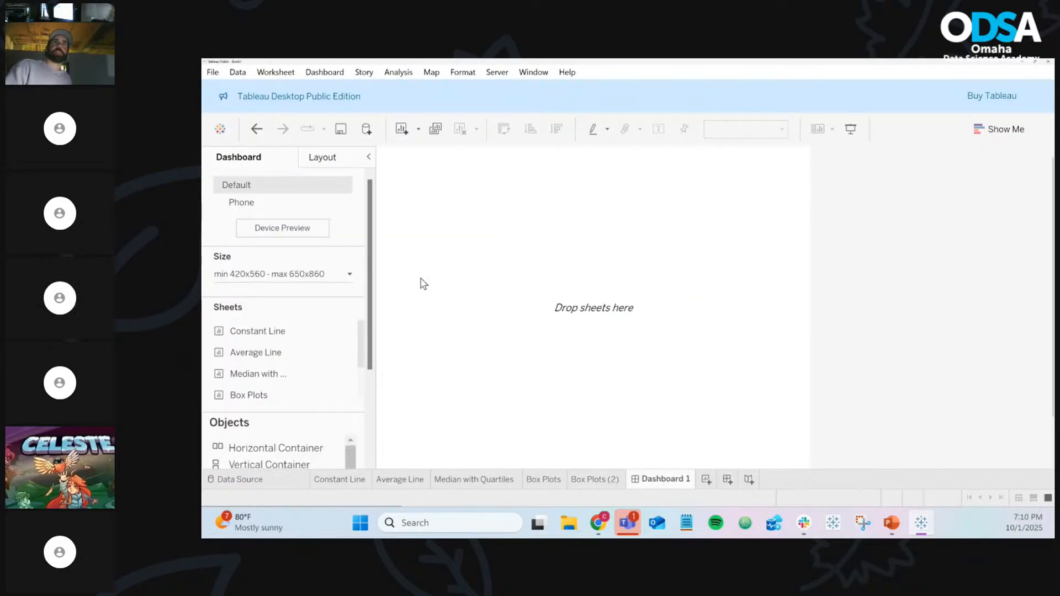
scroll(293, 359, down, 5)
scroll(261, 386, down, 3)
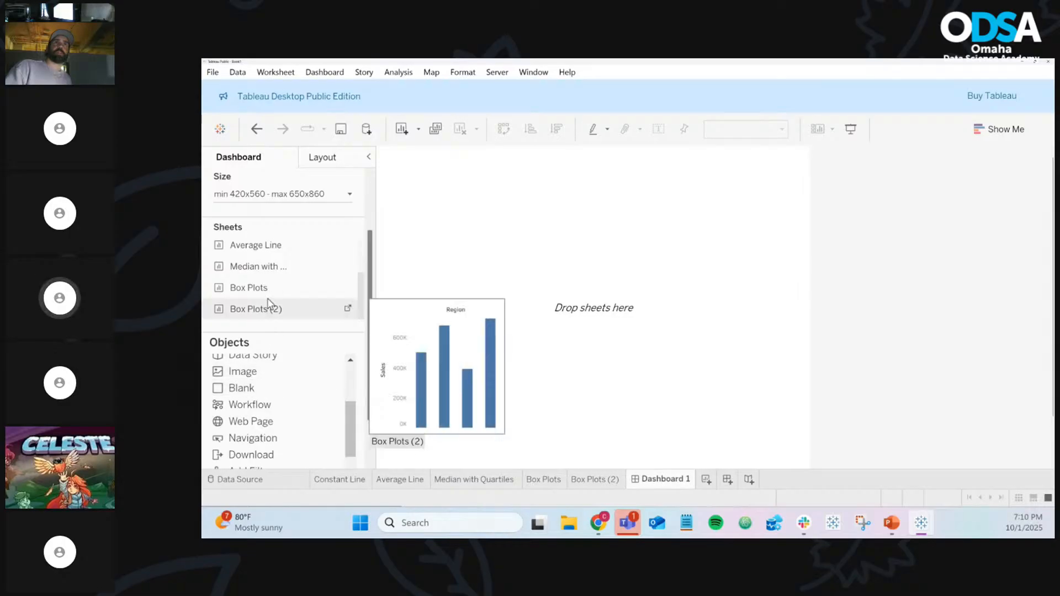
drag(269, 288, 448, 266)
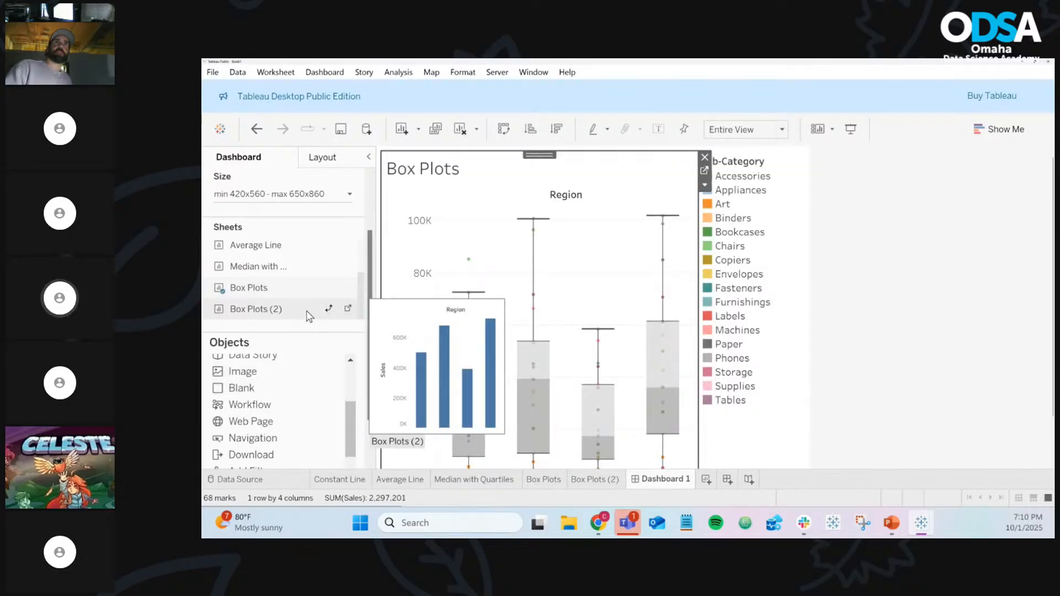
drag(309, 317, 500, 430)
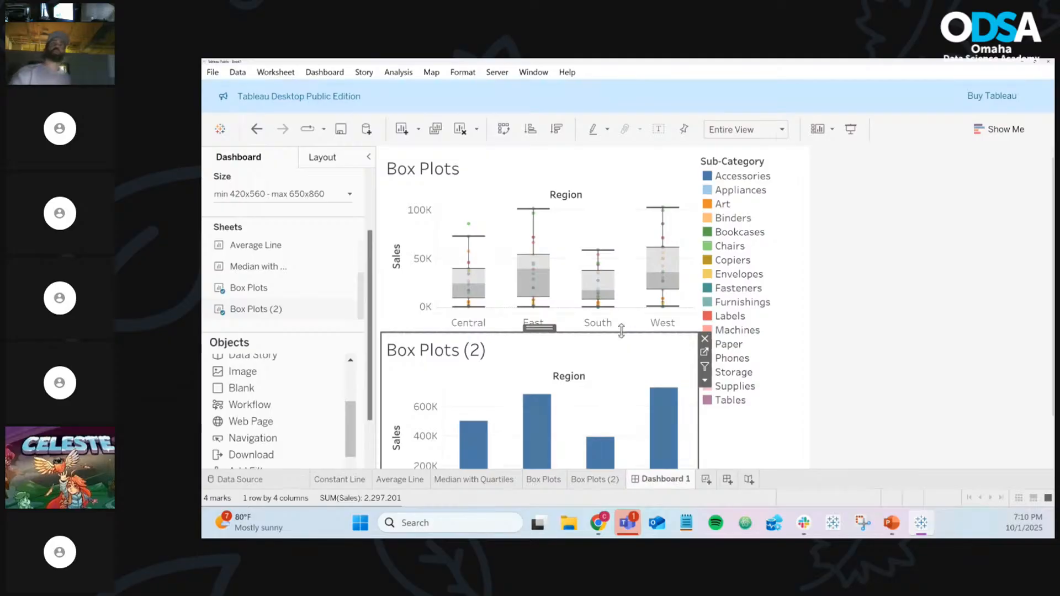
click(851, 129)
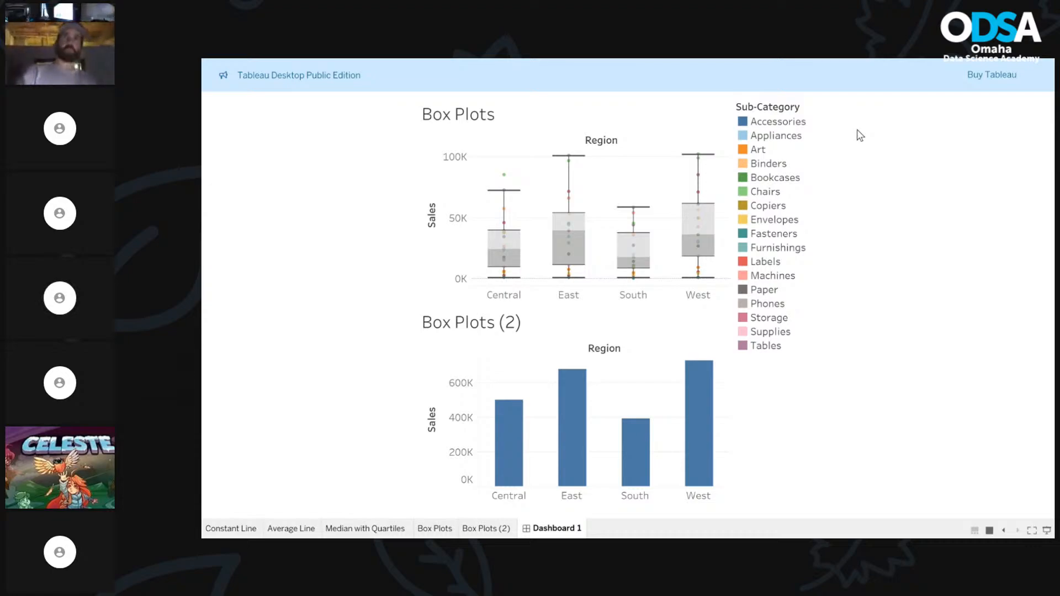
Exit Presentation Mode to return to editing Dashboard 1
key(Escape)
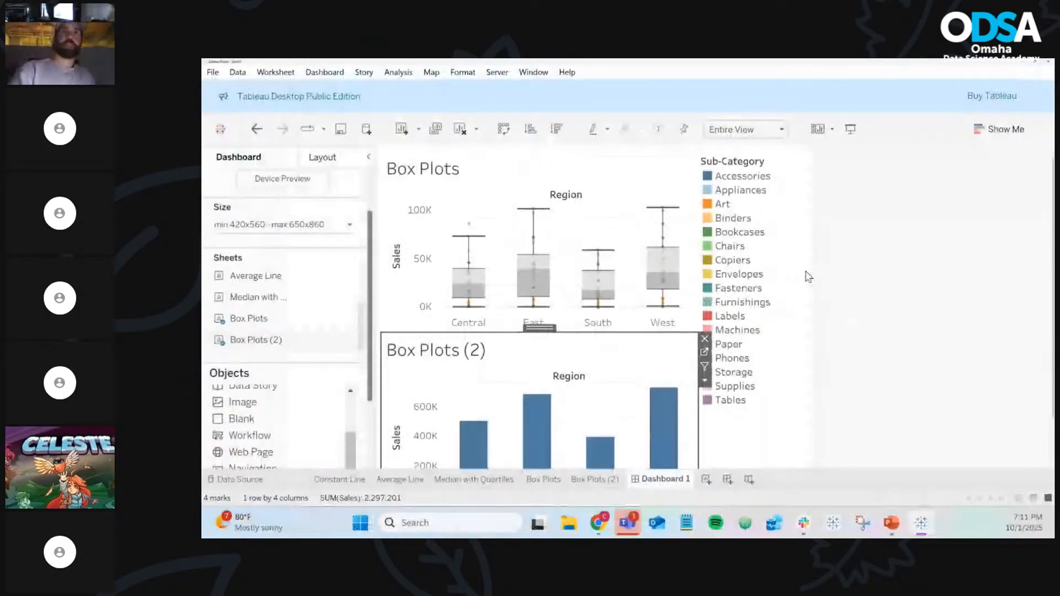
Delete Dashboard 1 and the Box Plots (2) sheet, then add a blank Sheet 5
right_click(682, 480)
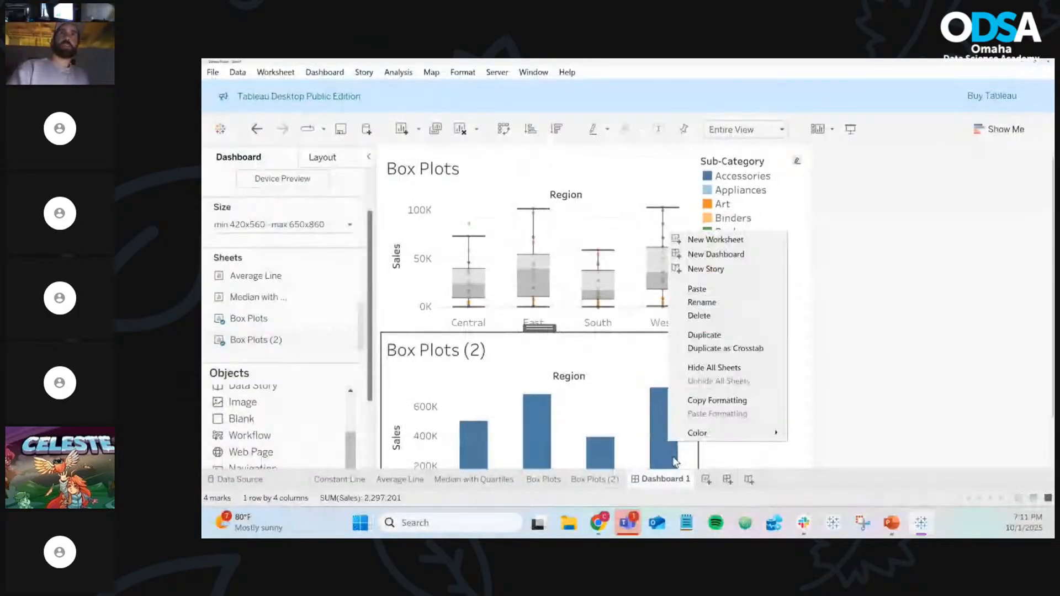
click(699, 316)
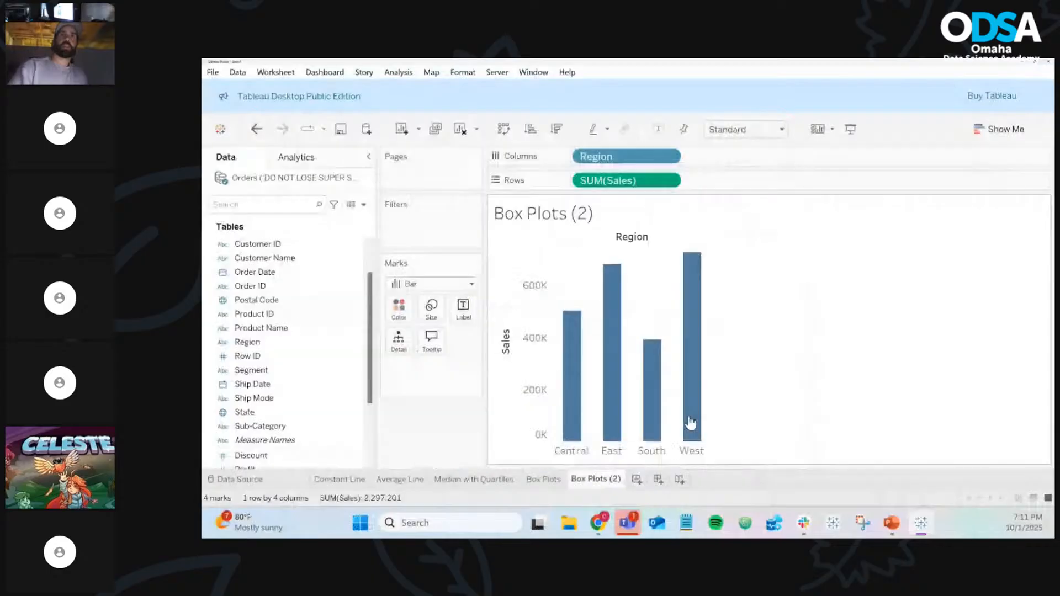
right_click(615, 479)
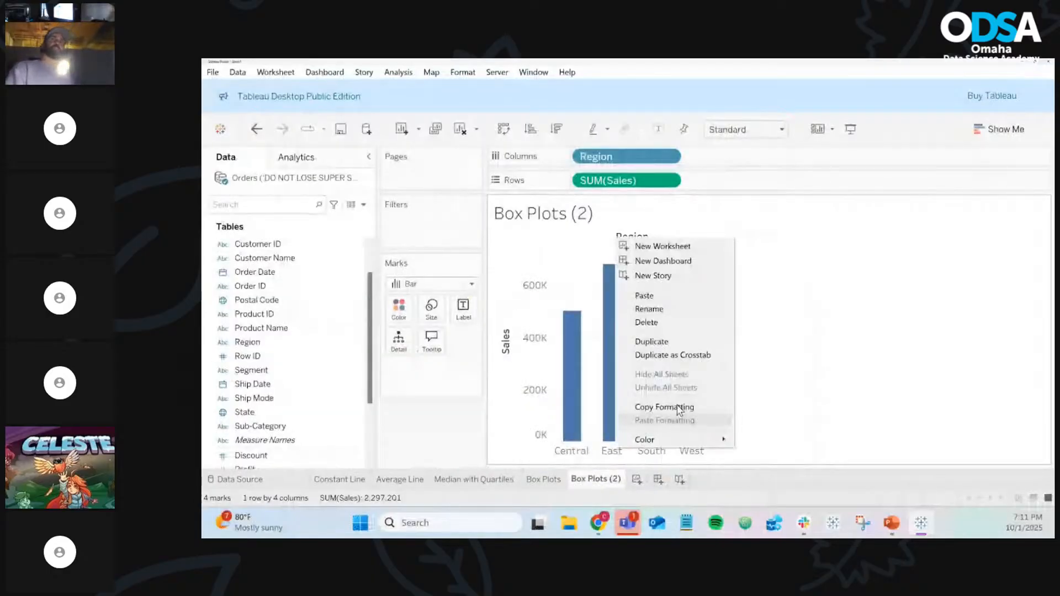
click(684, 323)
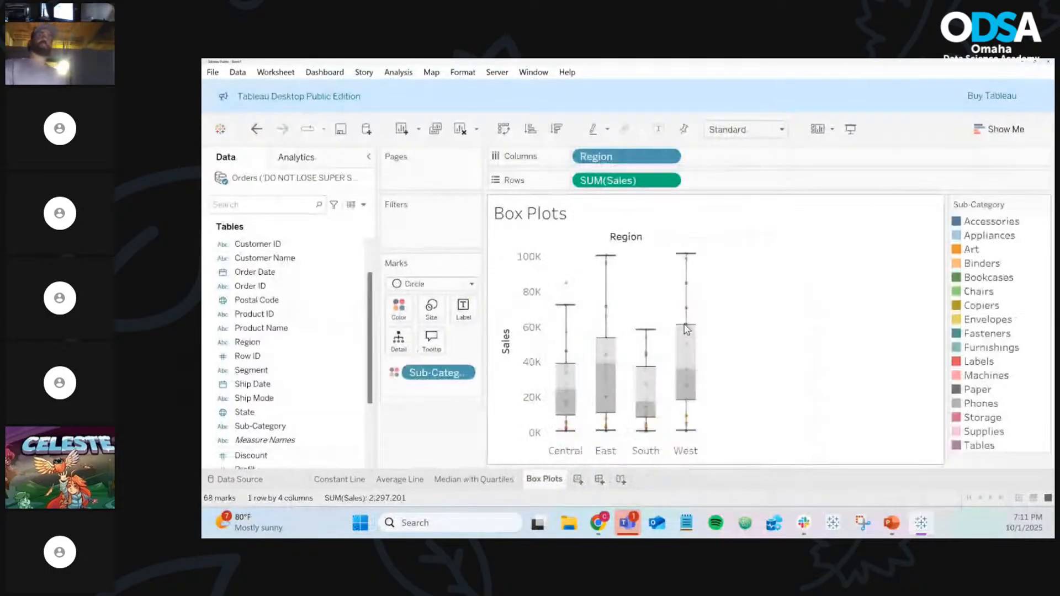
click(577, 481)
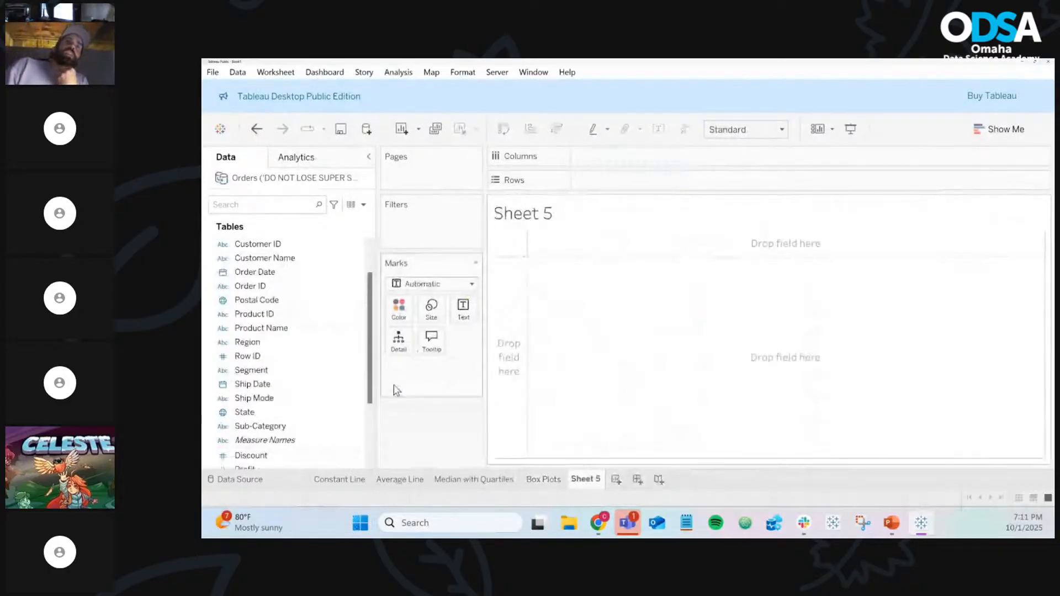
Put Region on Columns and Category on Rows of Sheet 5
click(302, 344)
drag(303, 346, 643, 163)
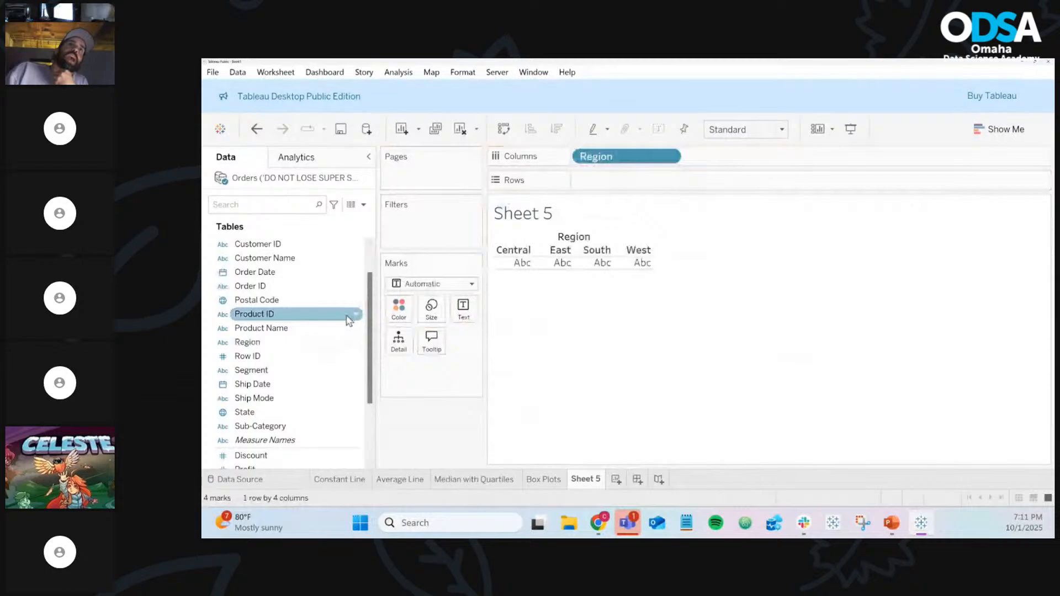
click(282, 302)
click(282, 290)
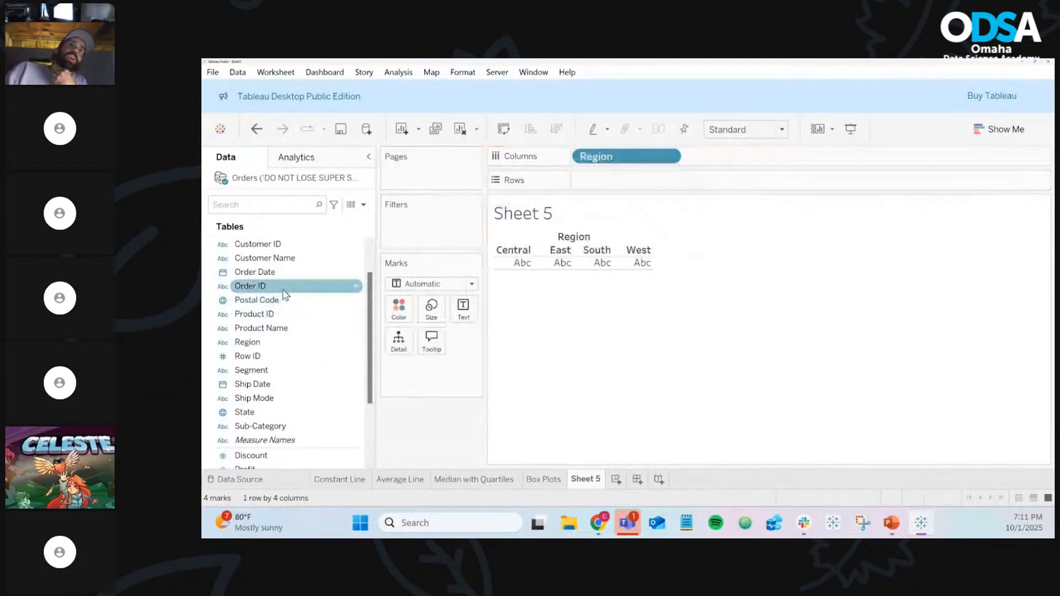
scroll(282, 276, up, 1)
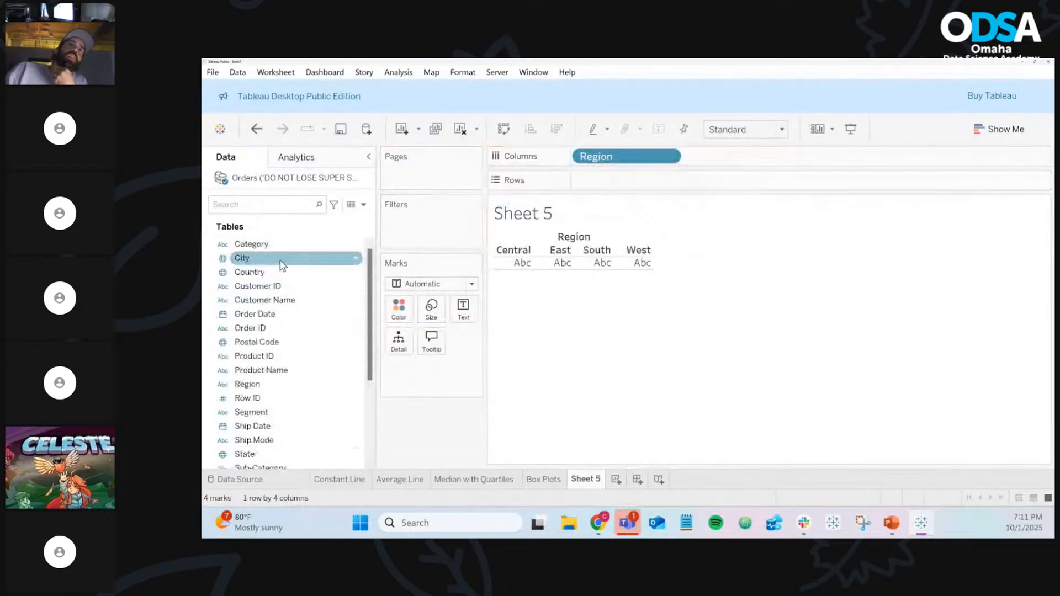
drag(279, 244, 600, 196)
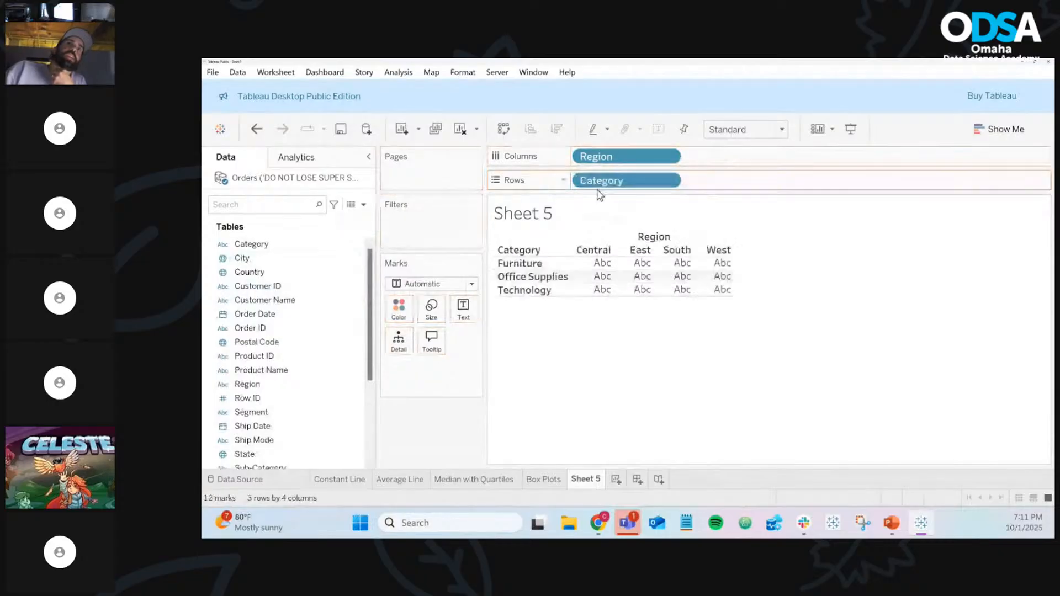
Add Sub-Category to Rows beside Category, giving 17 rows by 4 Region columns
scroll(336, 330, down, 3)
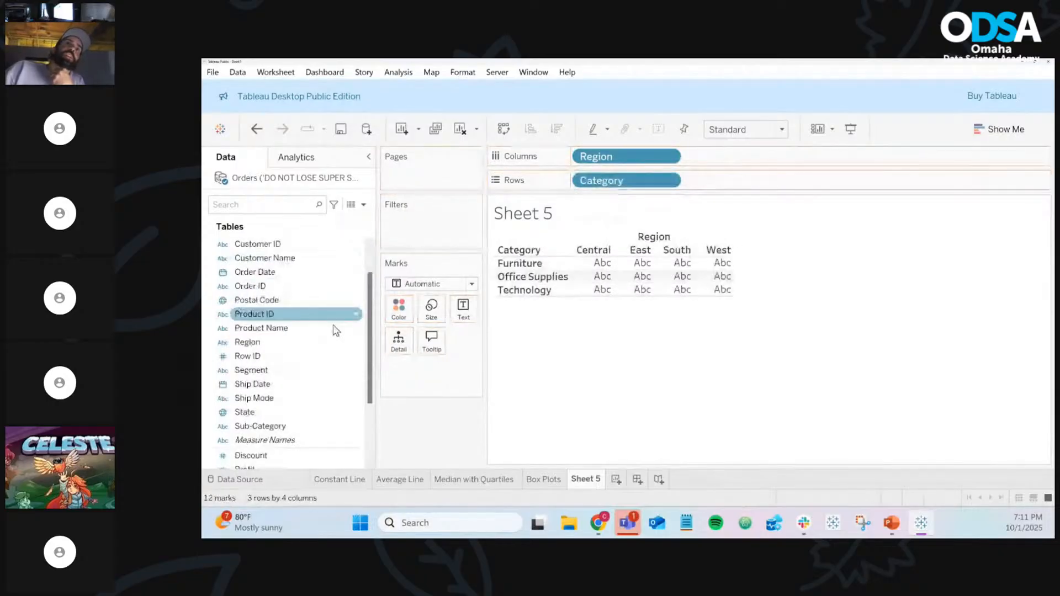
drag(271, 426, 794, 189)
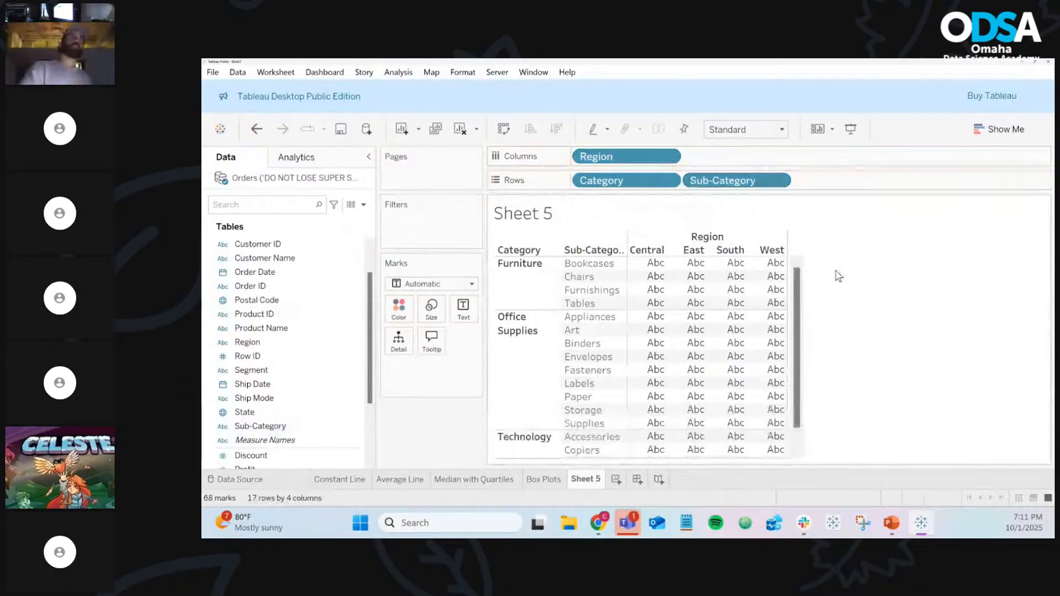
click(327, 291)
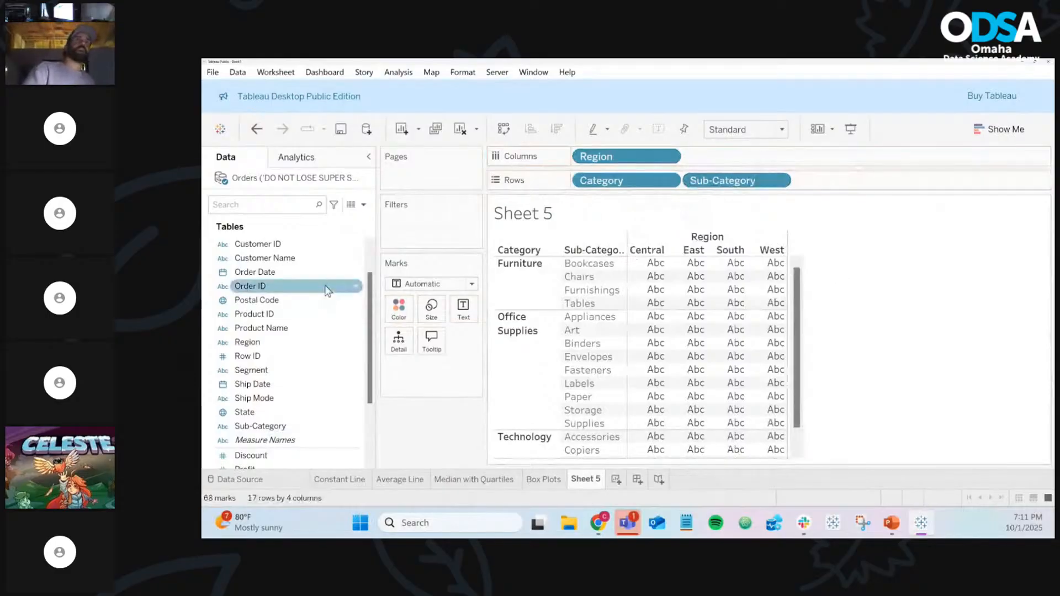
scroll(327, 295, down, 3)
click(284, 399)
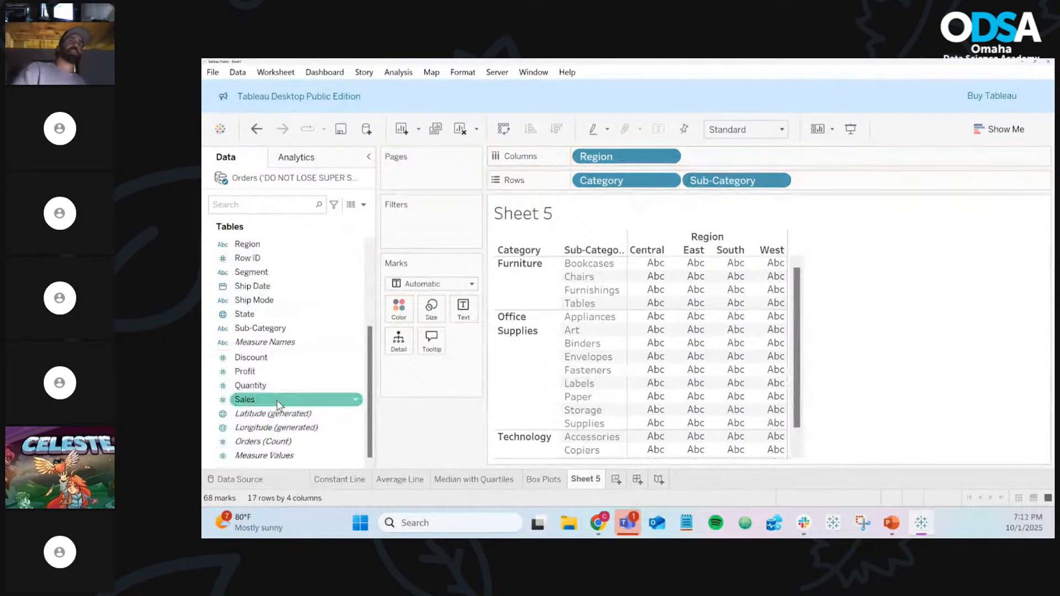
Drop Sales onto Text to fill the crosstab with summed Sales (68 marks, 2,297,201)
drag(279, 405, 368, 367)
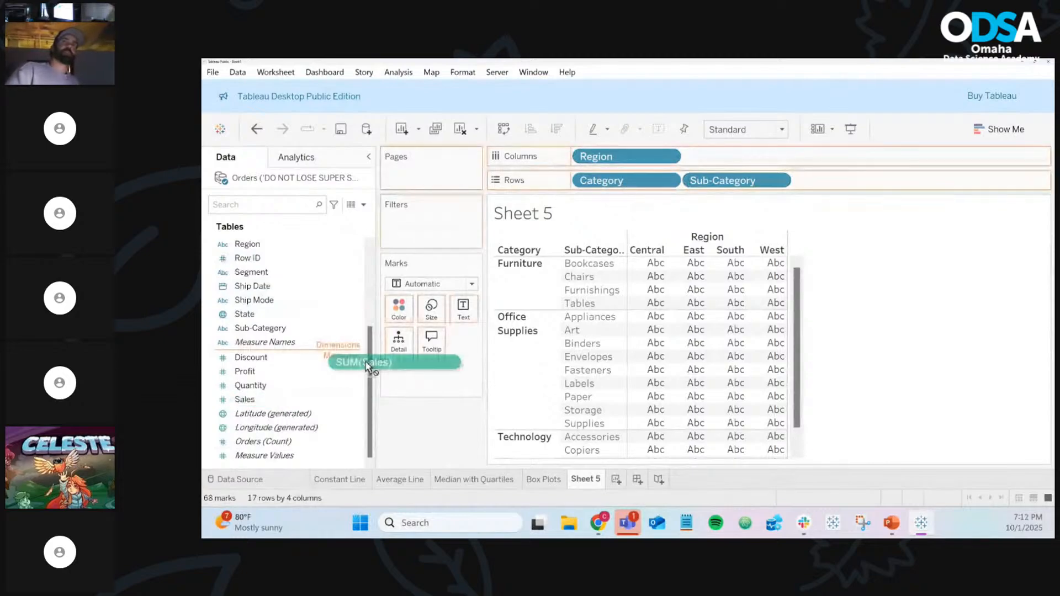
drag(368, 367, 465, 319)
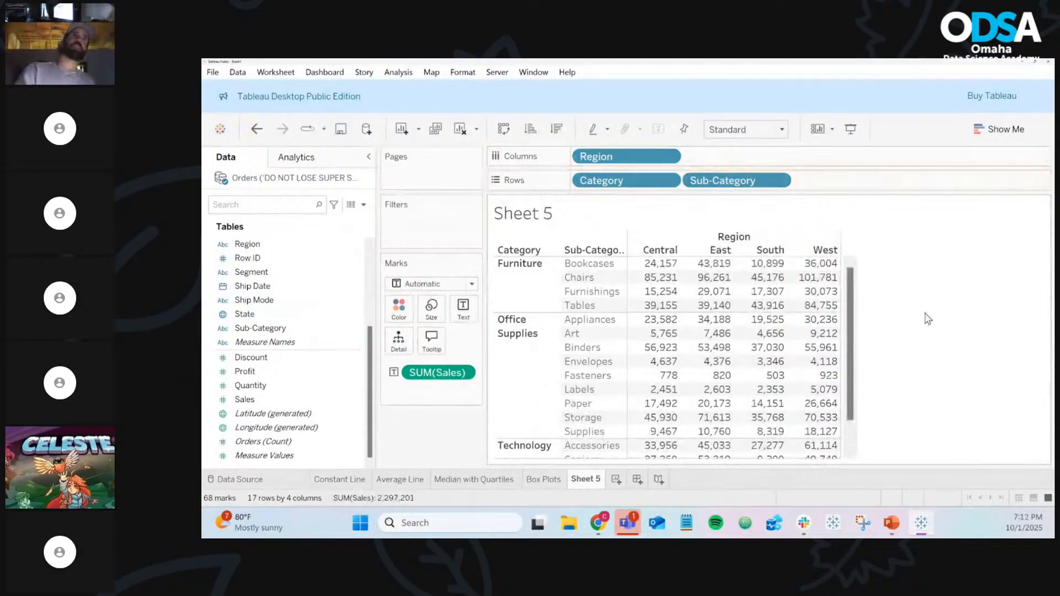
click(347, 163)
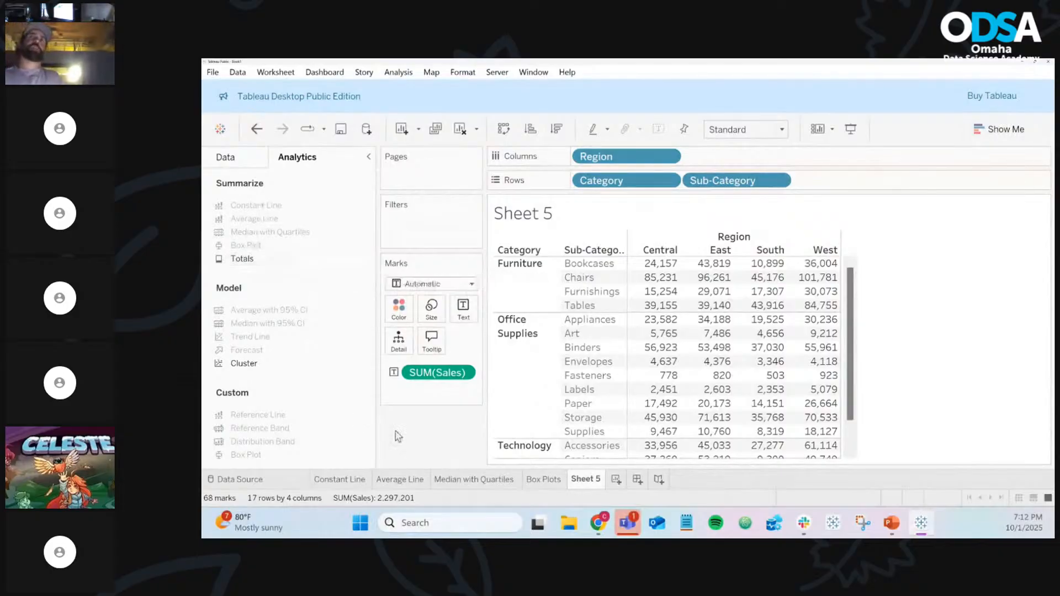
Check the Box Plots sheet, return to Sheet 5, and begin dragging Totals from Analytics
mouse_move(530, 487)
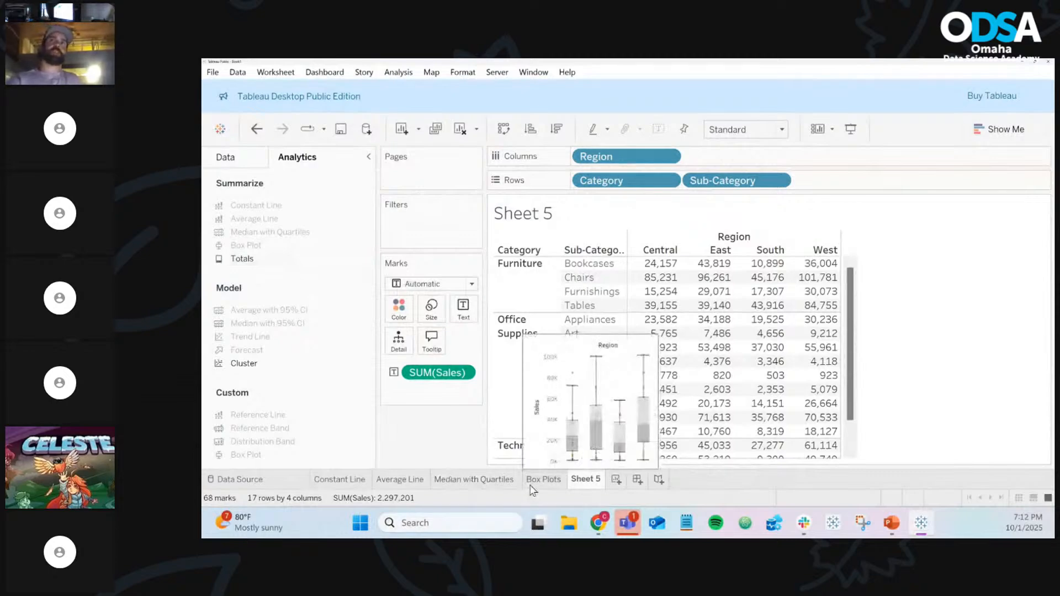
click(530, 487)
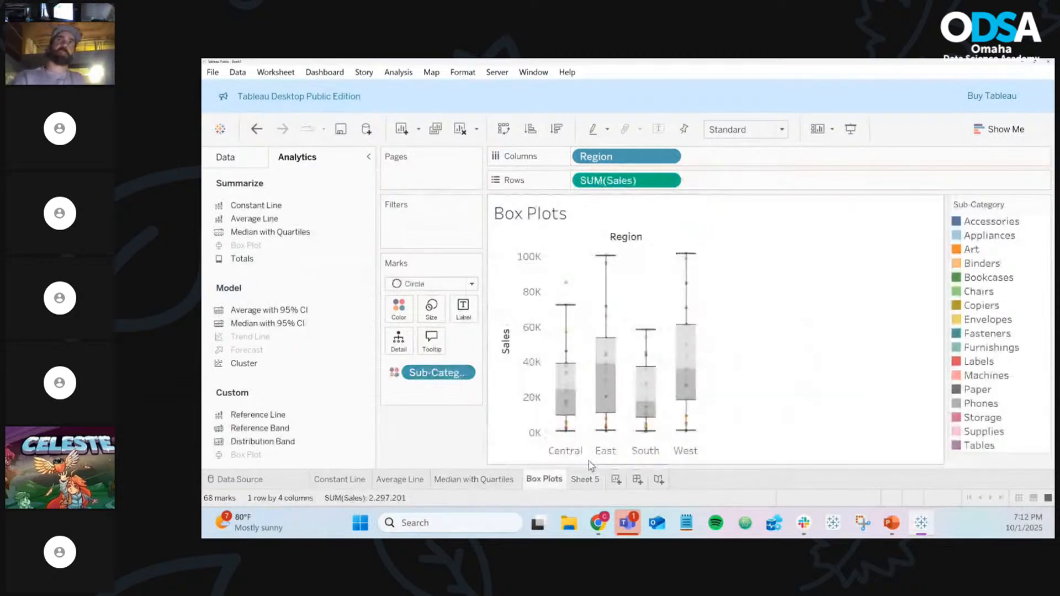
click(584, 480)
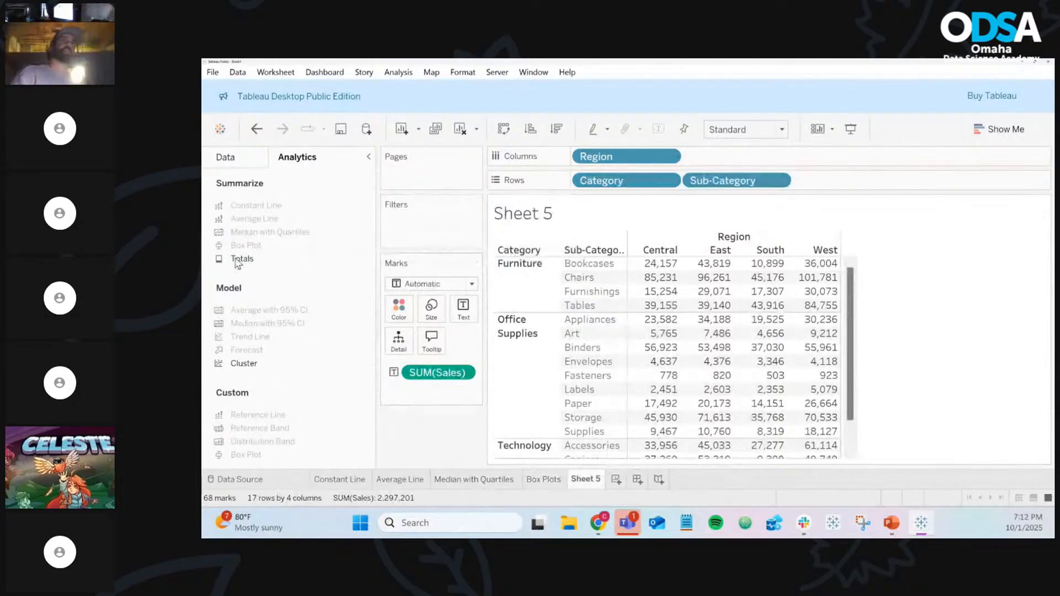
drag(237, 264, 249, 263)
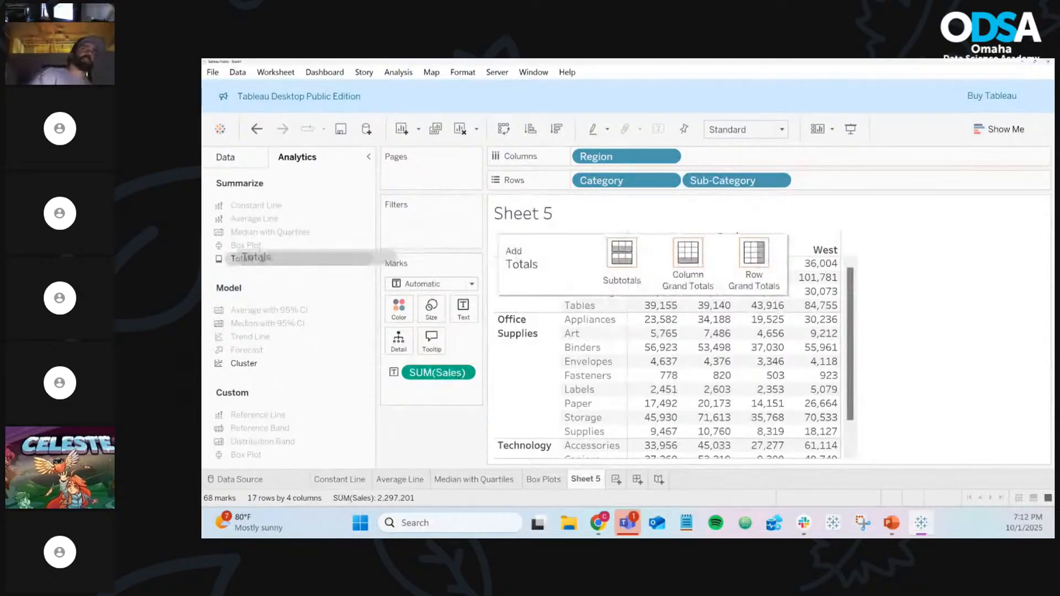
Drop Totals on Subtotals, adding a Total row under each Category (Furniture Central 163,797)
drag(249, 263, 620, 260)
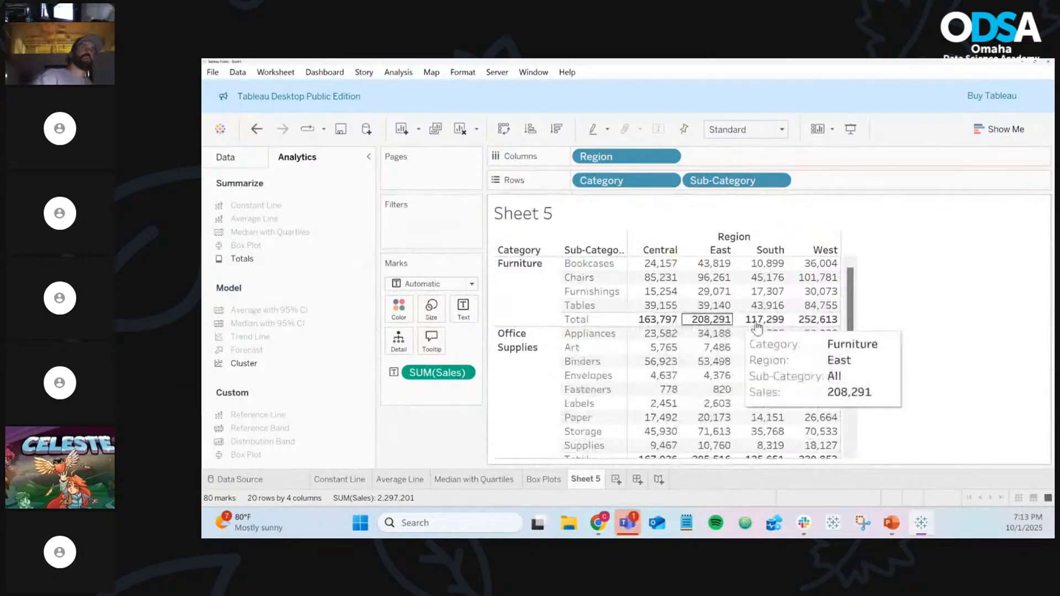
scroll(757, 327, down, 3)
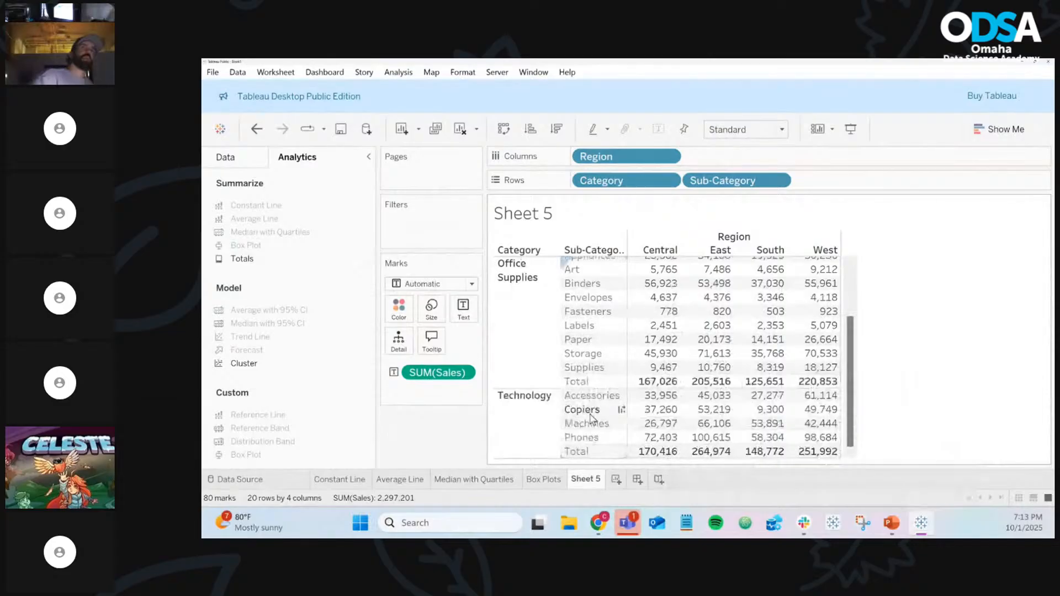
scroll(591, 417, up, 3)
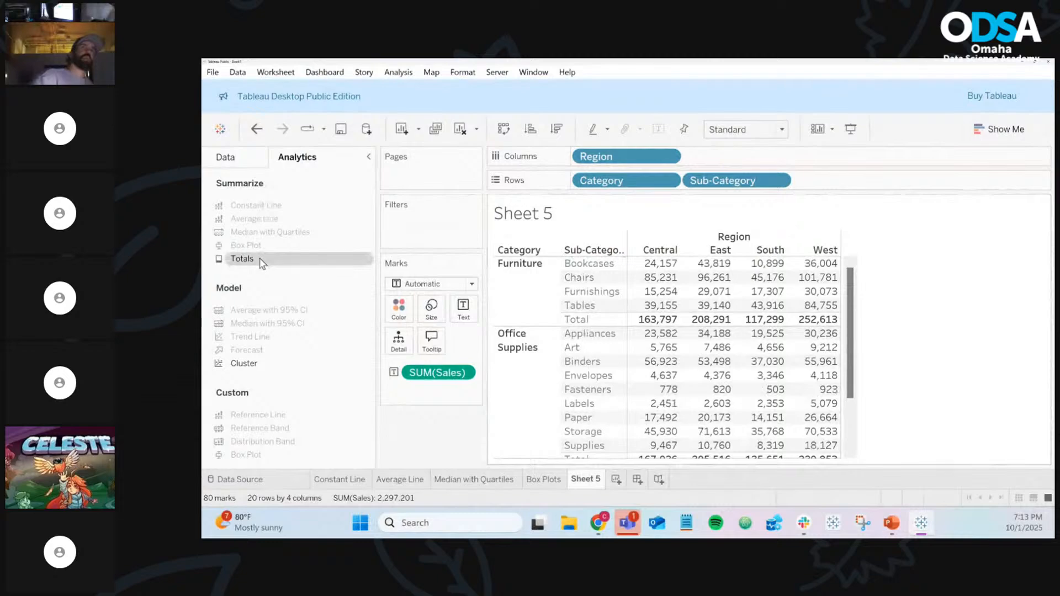
Drop Totals onto Column Grand Totals to add a Grand Total row (Central 501,240, West 725,458)
drag(261, 263, 712, 265)
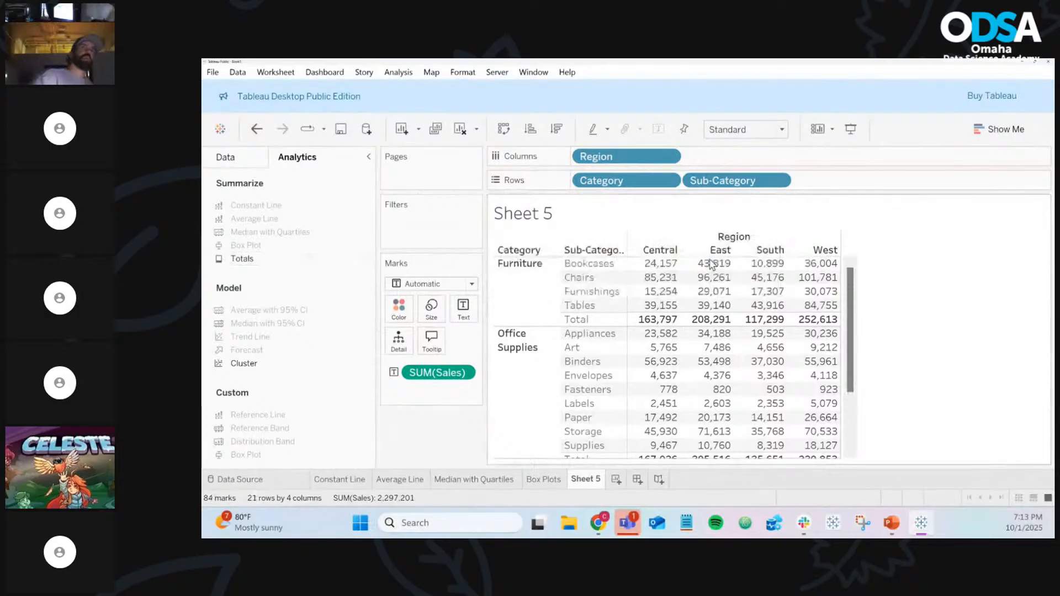
scroll(712, 265, down, 5)
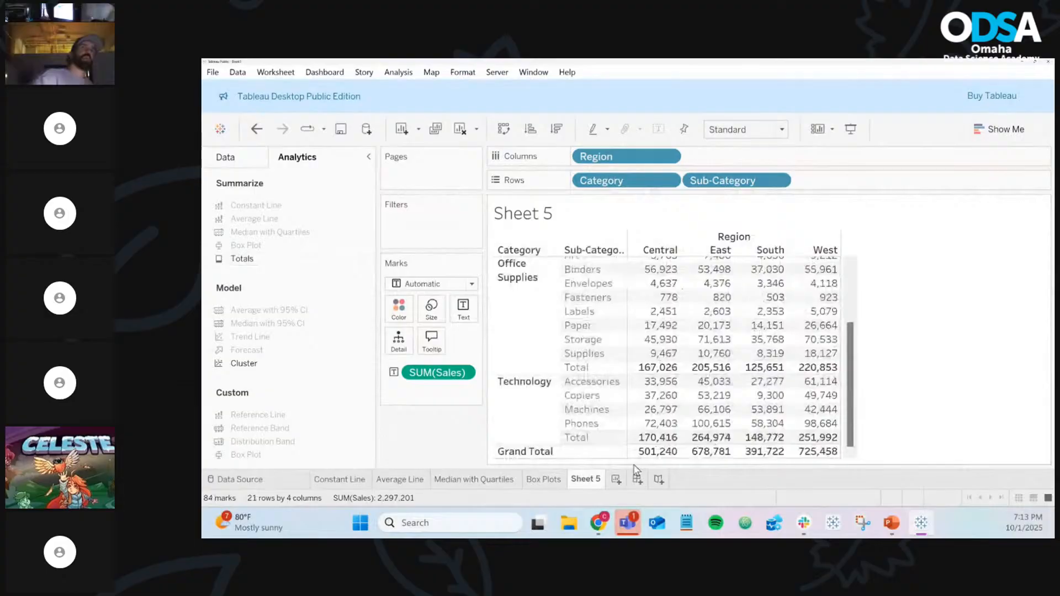
scroll(656, 451, up, 3)
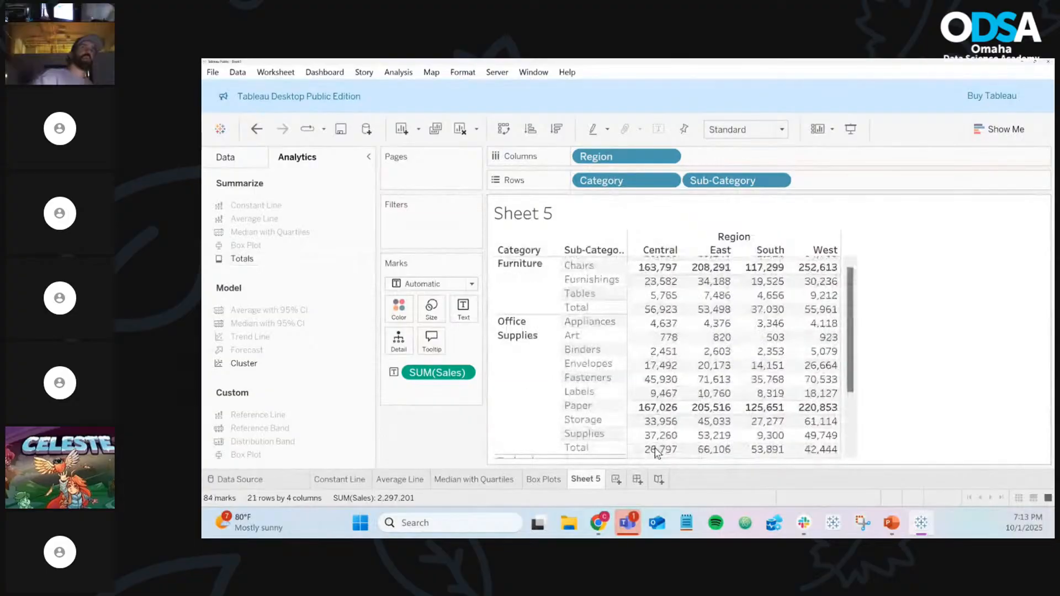
scroll(662, 330, down, 3)
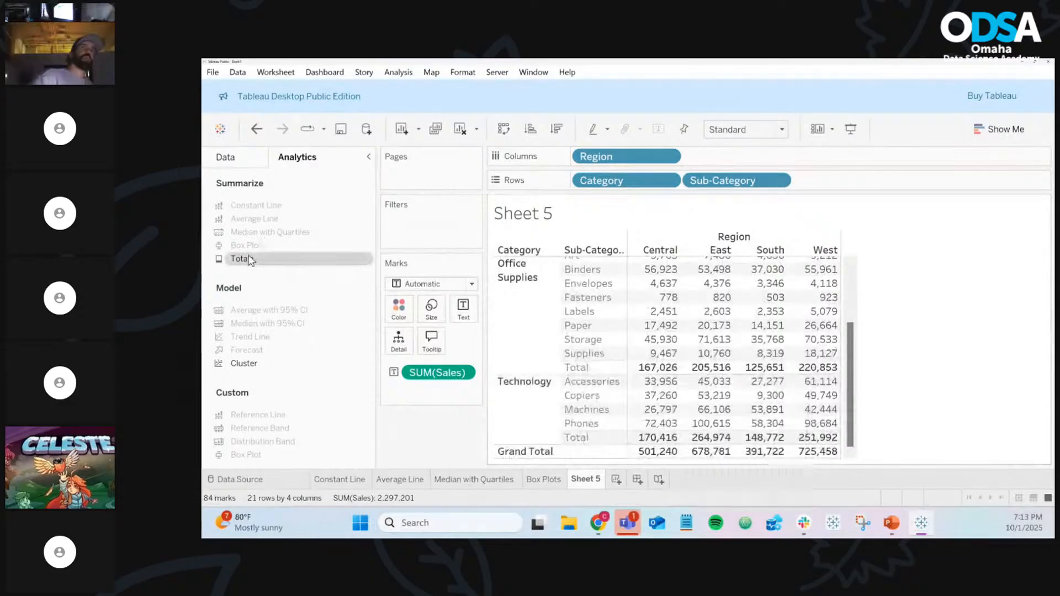
drag(250, 259, 772, 268)
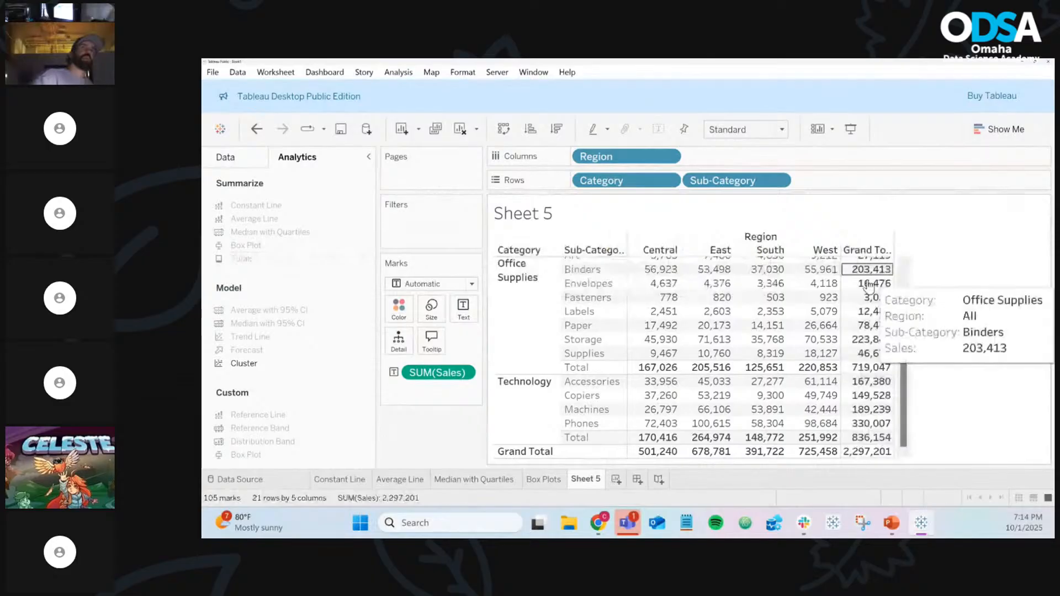
scroll(877, 342, up, 3)
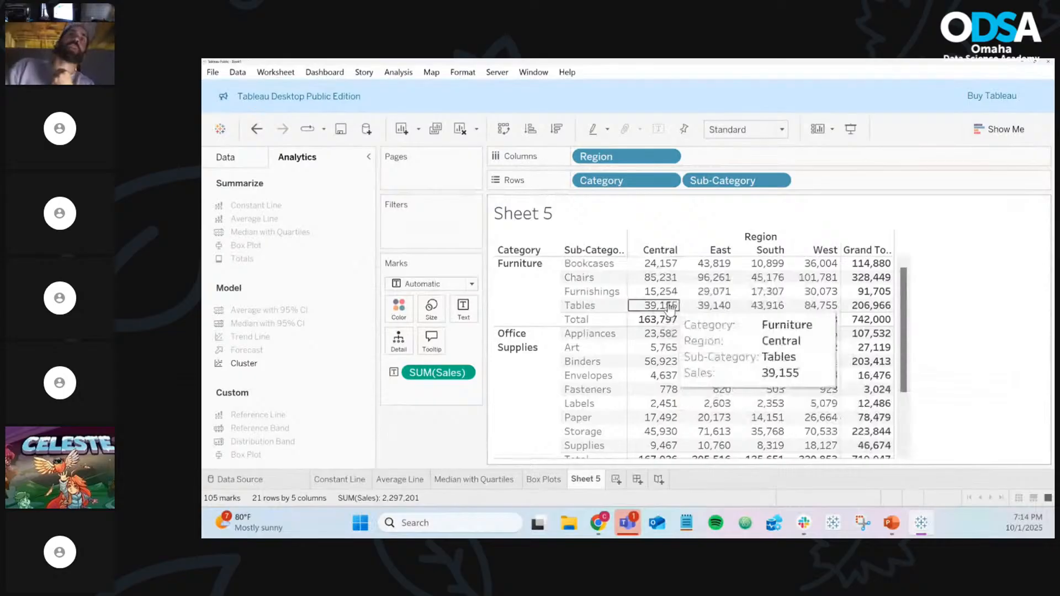
scroll(524, 288, down, 1)
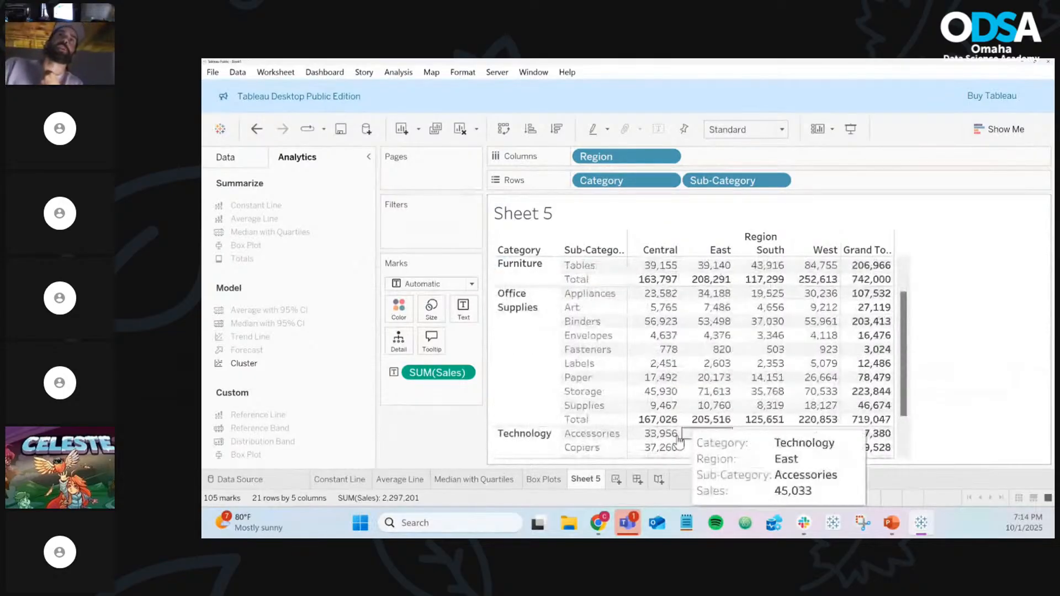
scroll(679, 440, down, 1)
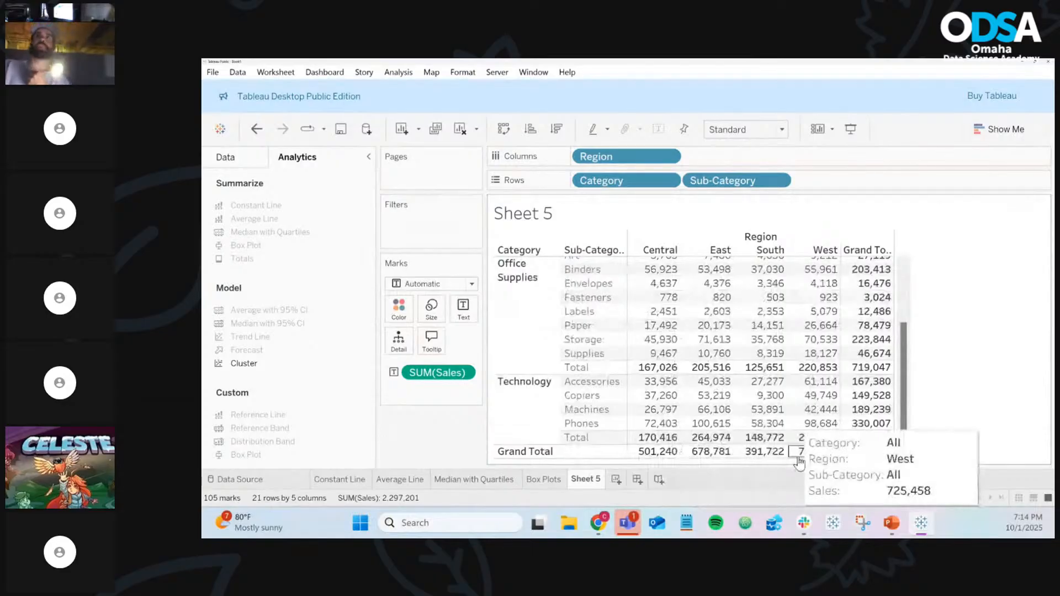
scroll(799, 463, up, 3)
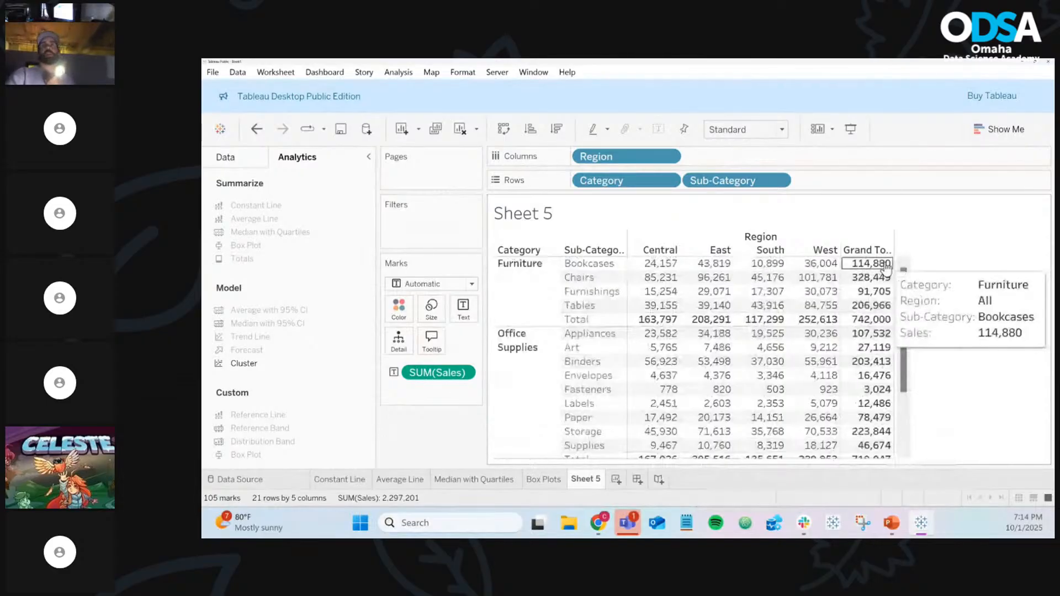
scroll(886, 268, down, 3)
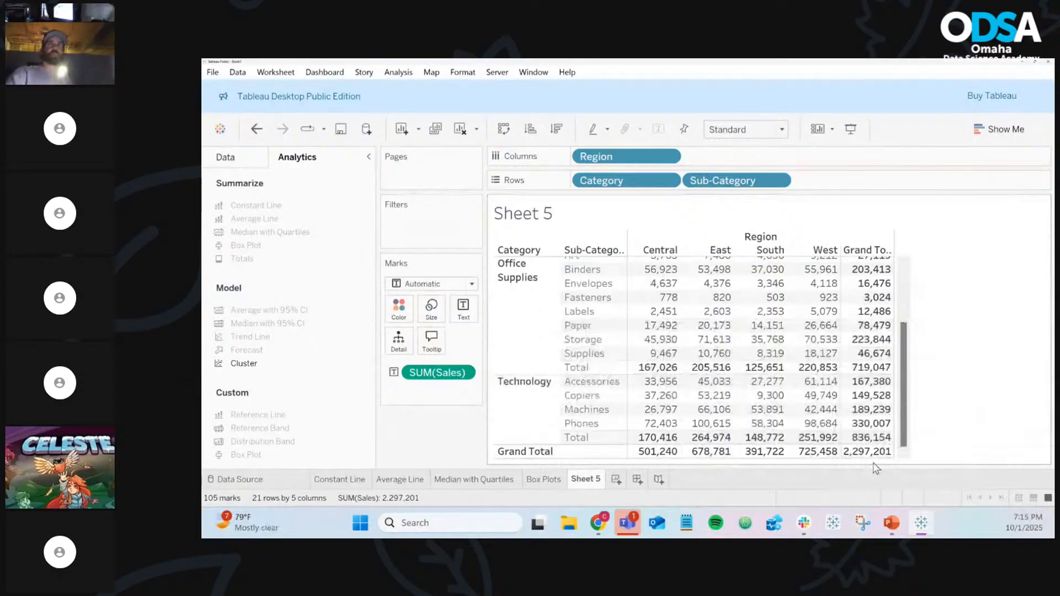
scroll(795, 370, up, 3)
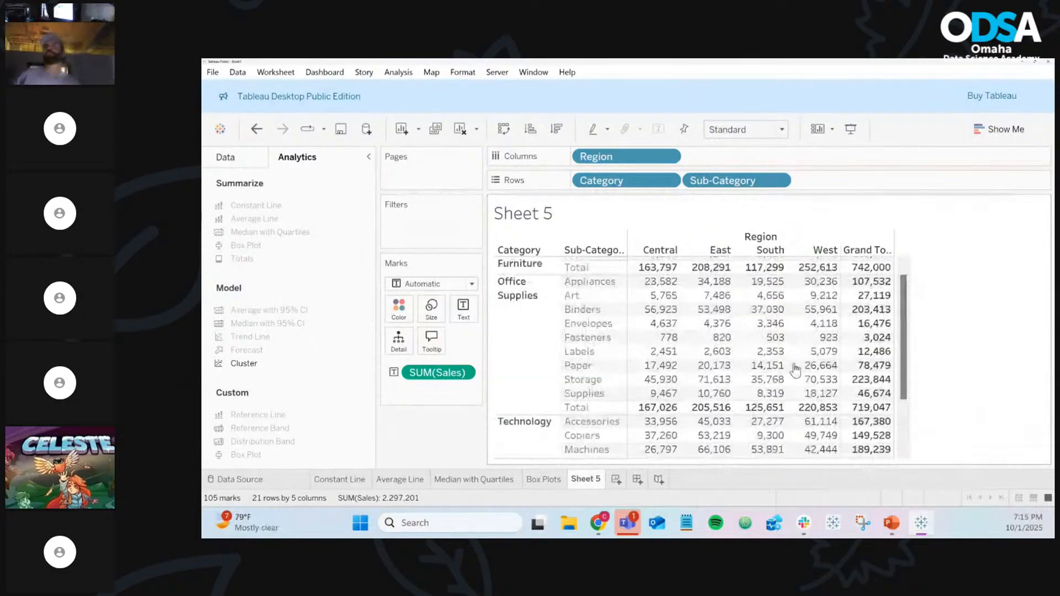
scroll(795, 370, up, 4)
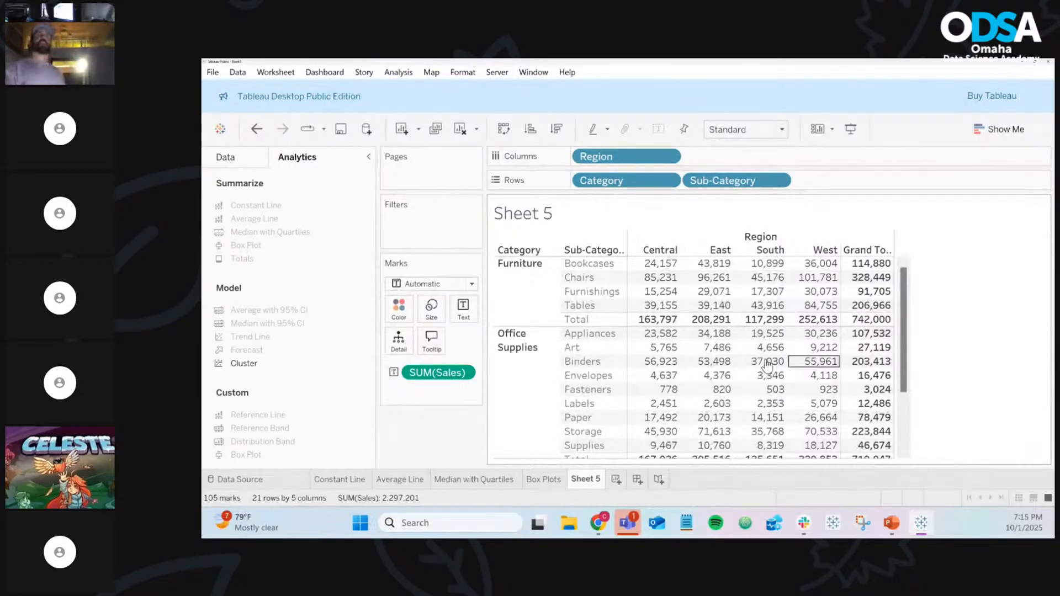
mouse_move(699, 346)
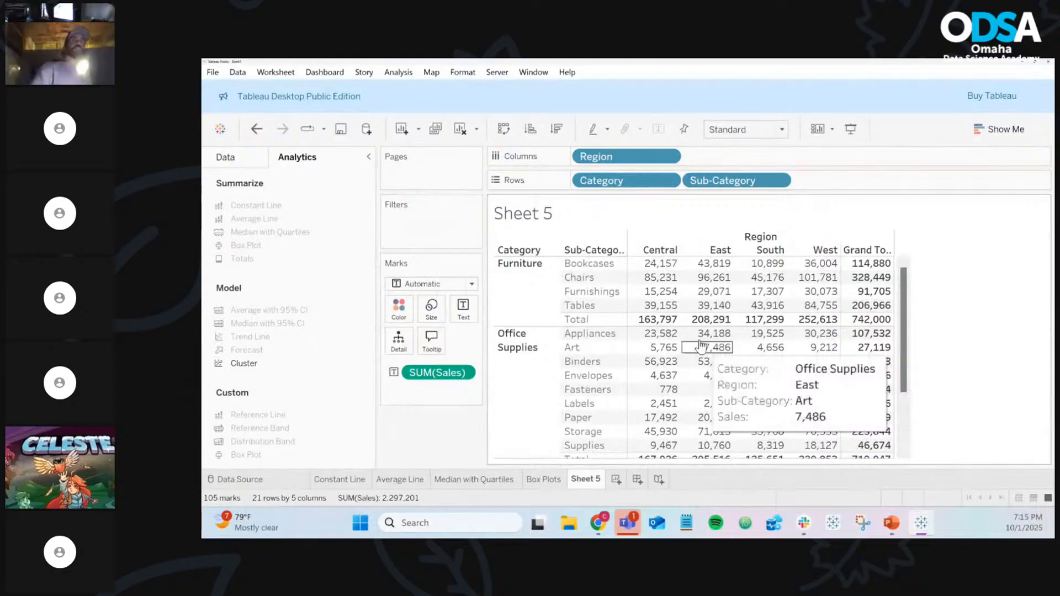
mouse_move(635, 286)
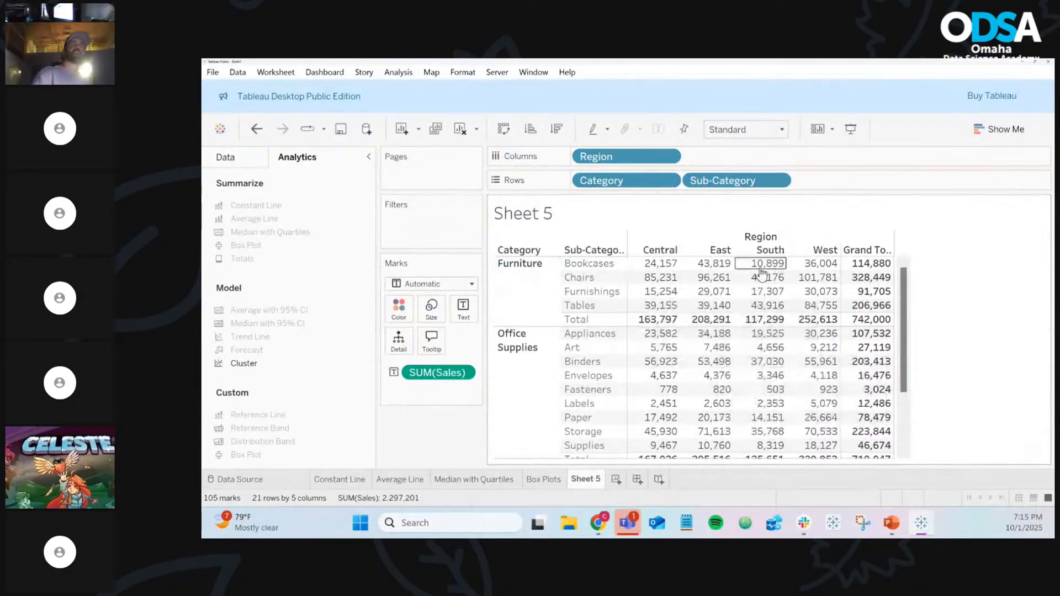
mouse_move(706, 284)
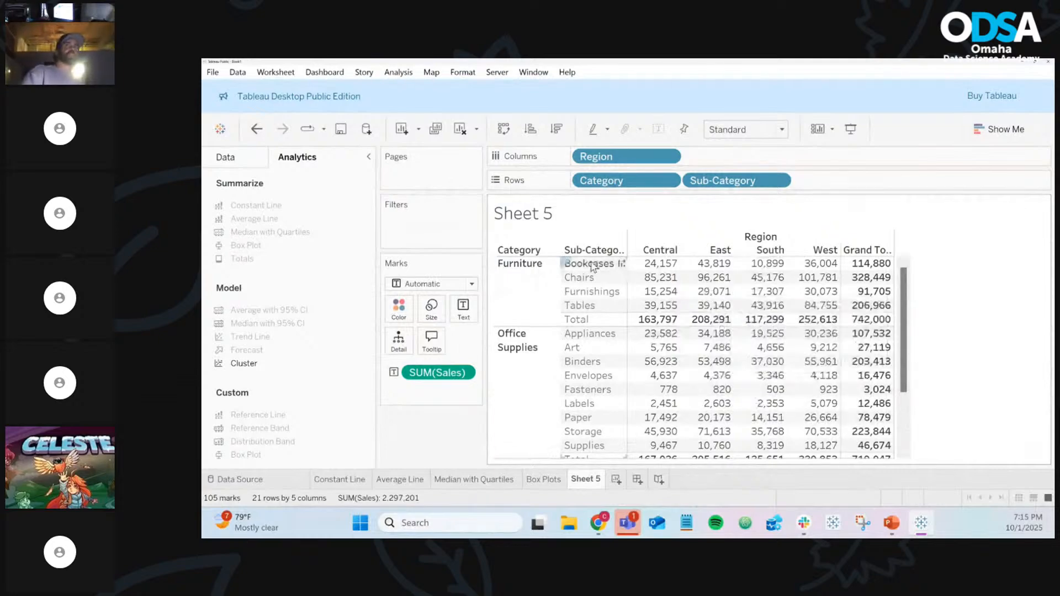
mouse_move(669, 268)
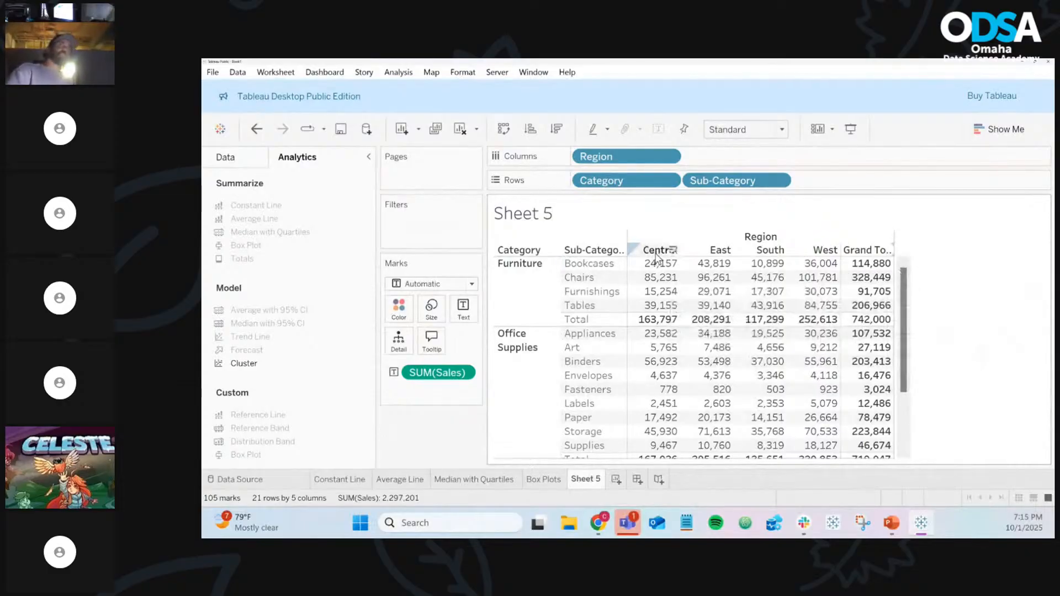
scroll(815, 349, down, 3)
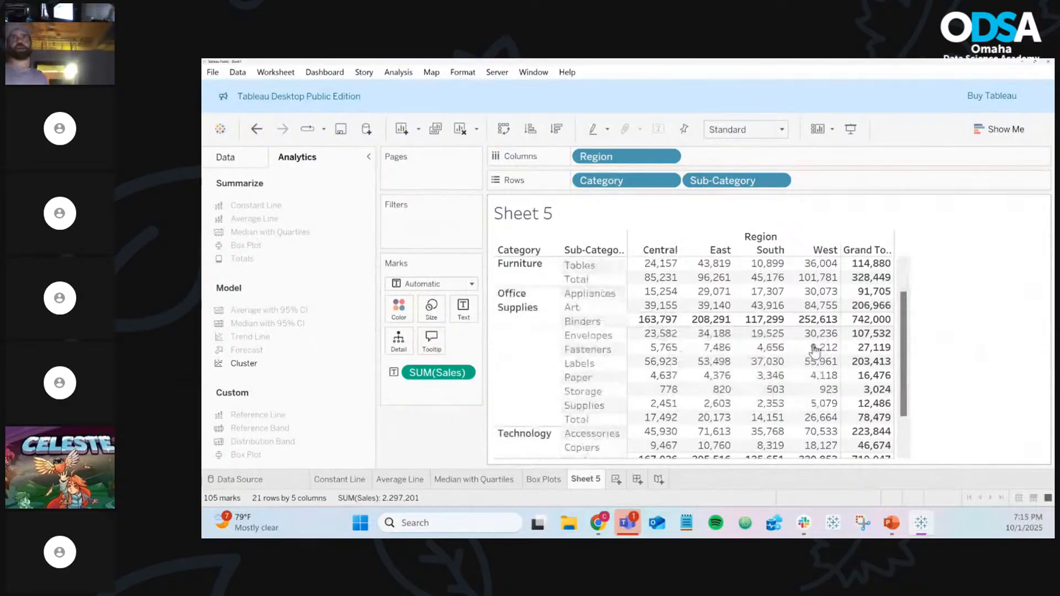
scroll(815, 349, down, 3)
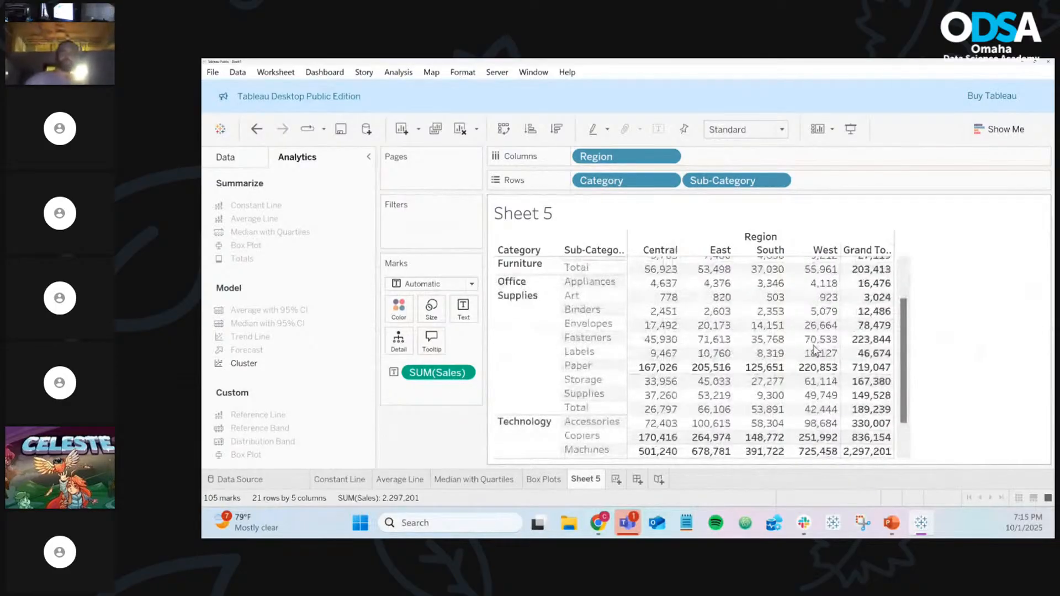
scroll(815, 349, up, 4)
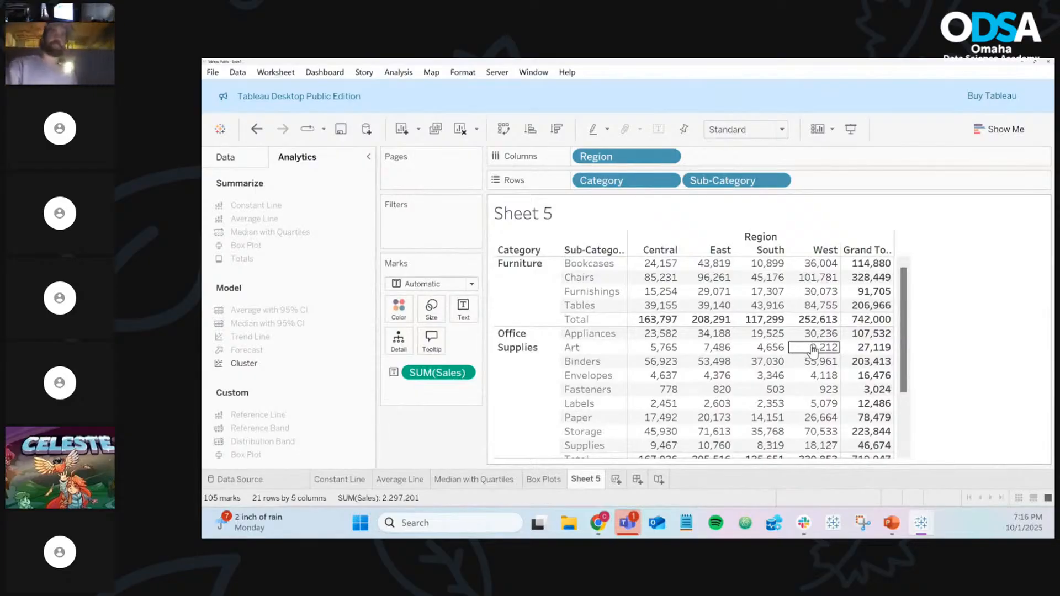
mouse_move(814, 350)
mouse_move(661, 438)
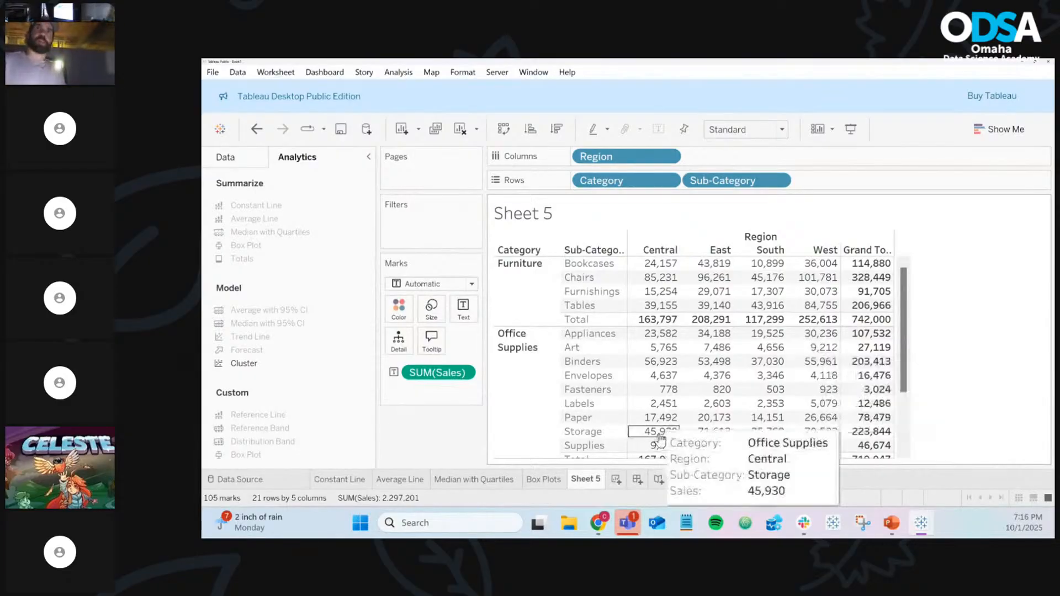
Rename the Sheet 5 worksheet tab to 'Totals'
right_click(586, 480)
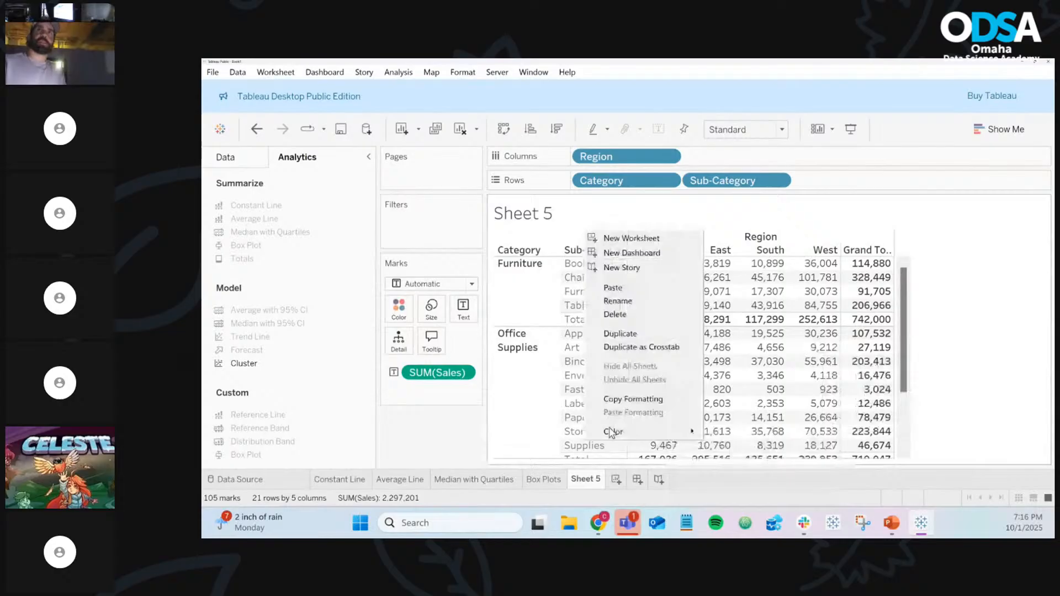
click(641, 304)
text(Tota)
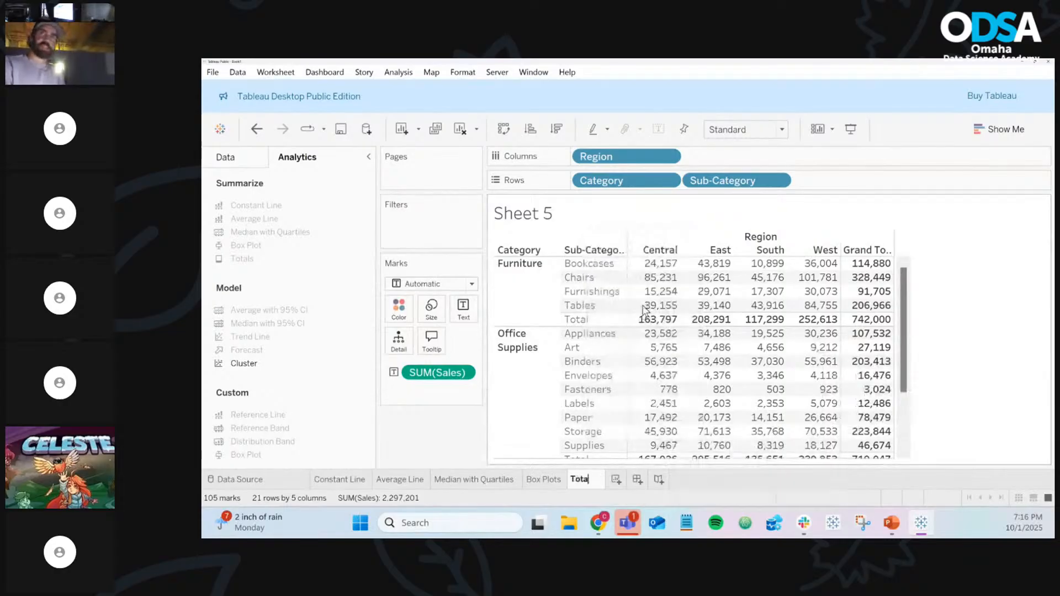
text(ls)
key(Return)
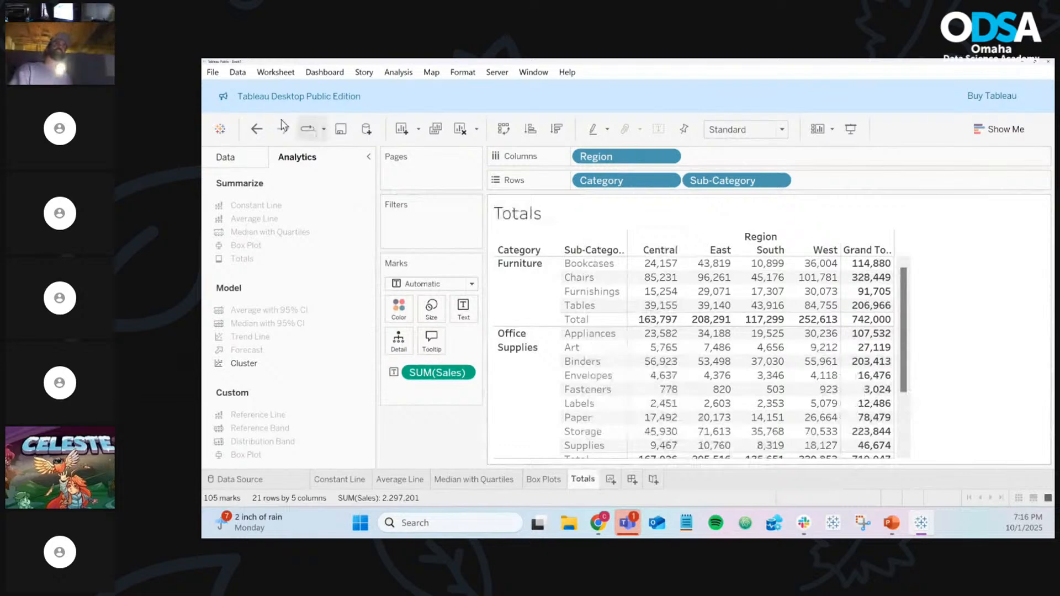
Start saving to Tableau Public and fill in the account e-mail, correcting its ending, and the password
click(340, 131)
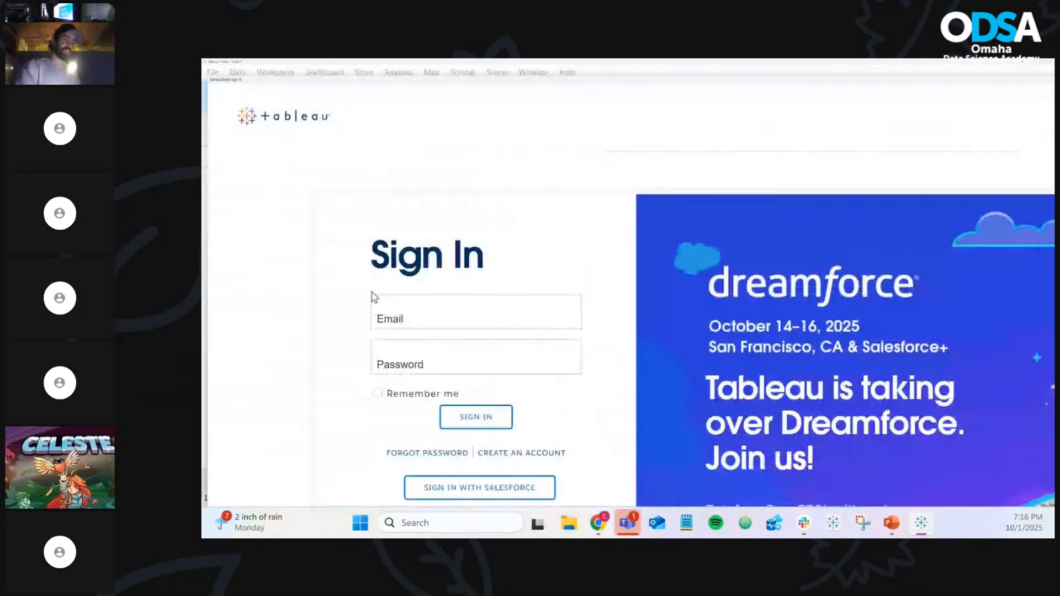
click(431, 312)
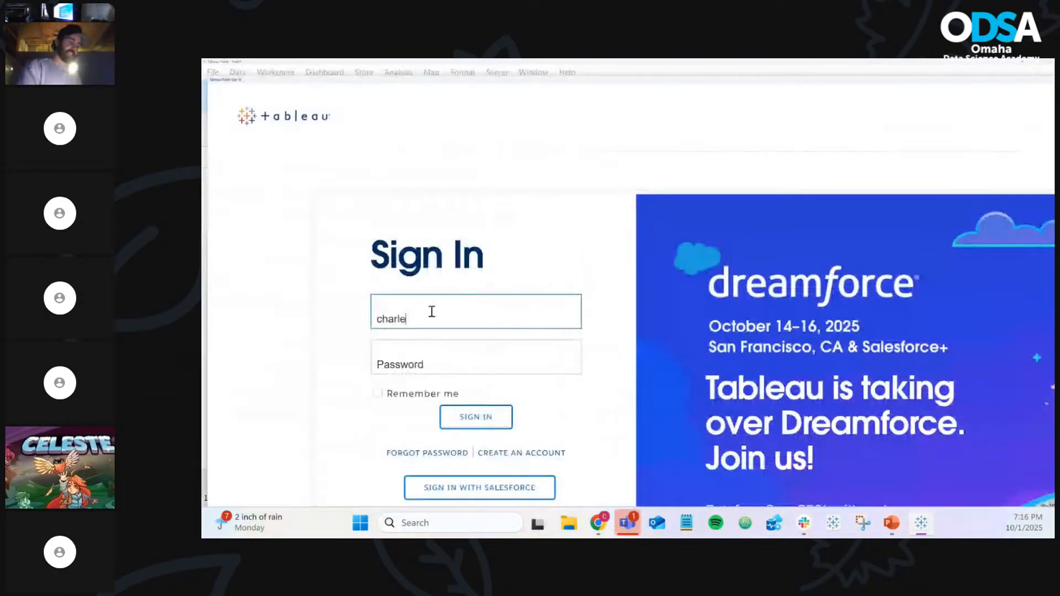
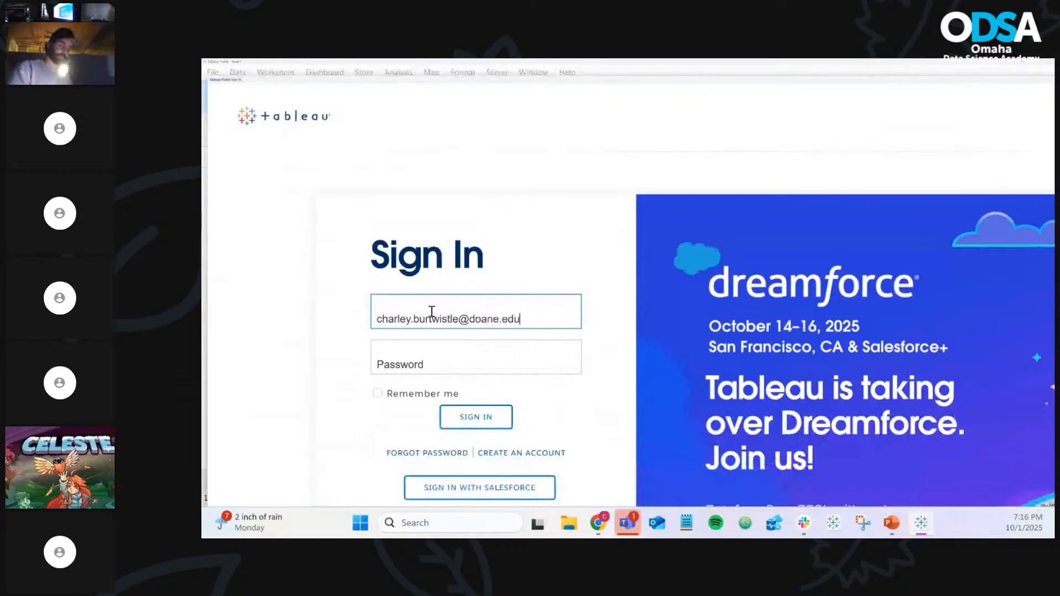
key(Tab)
text(•••••••)
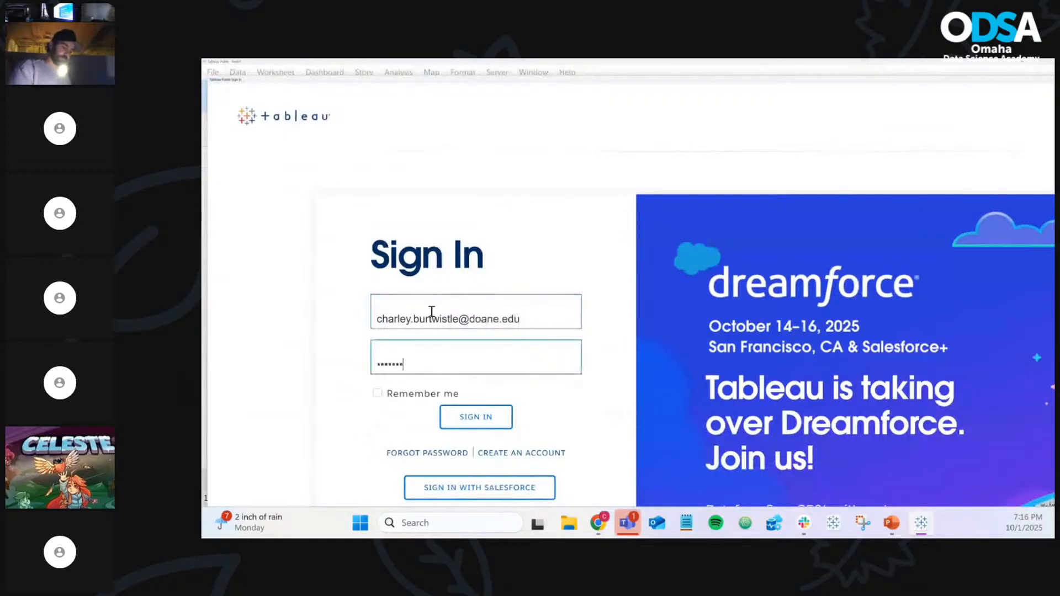
text(••)
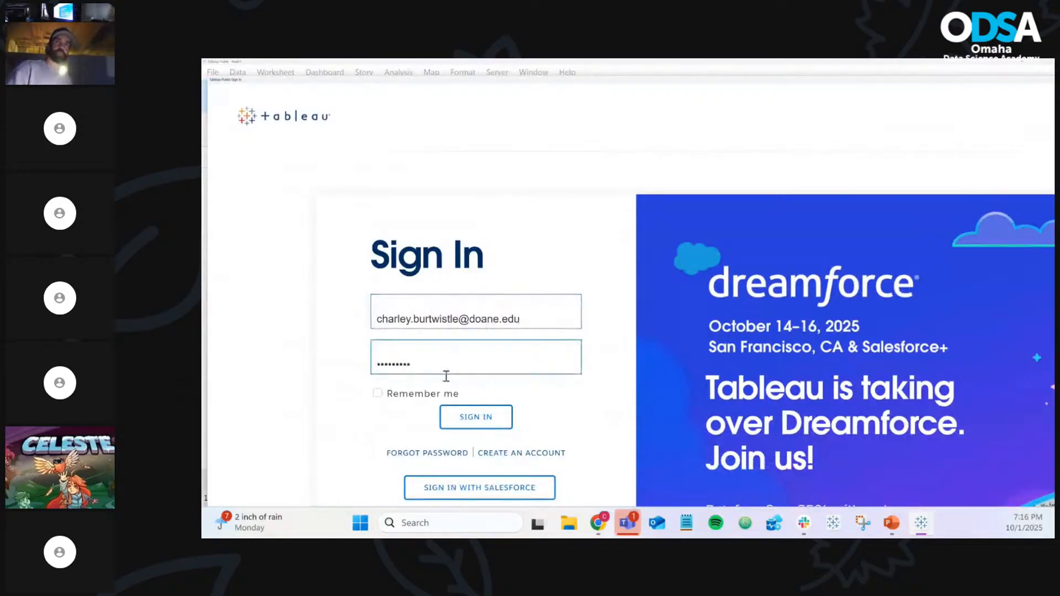
Sign in, then set the workbook title to 'ODSA - Fall 2025 - Night 6 - Class Examples'
click(461, 424)
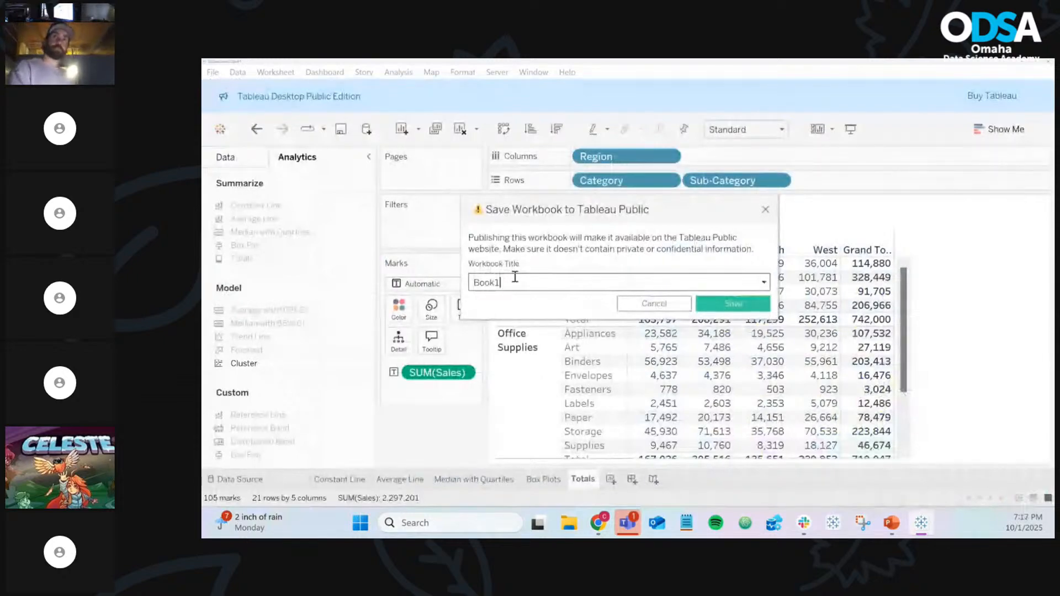
text(ODAS)
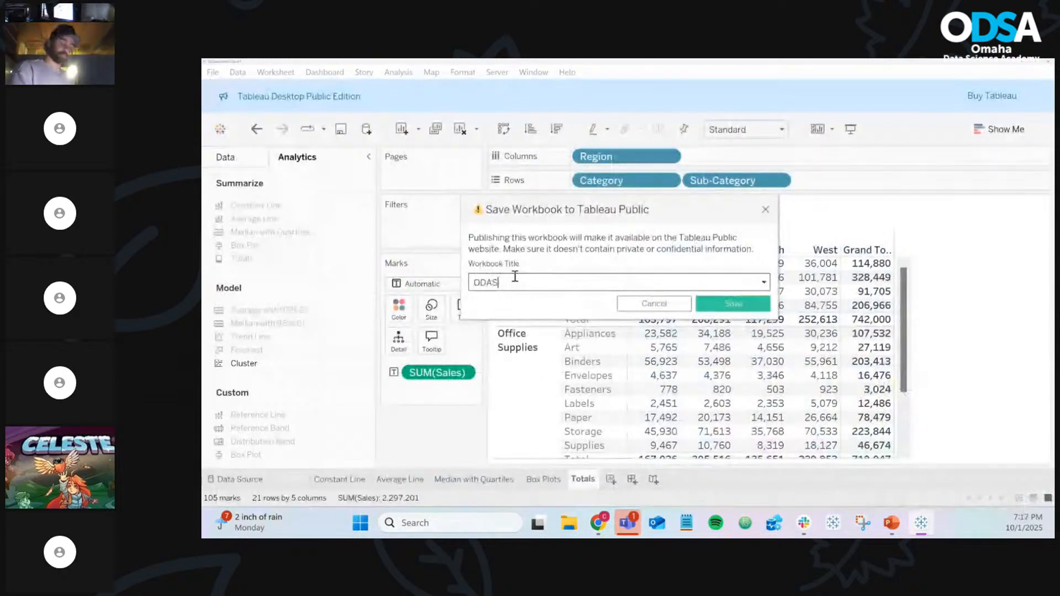
key(BackSpace)
key(BackSpace)
text(SA)
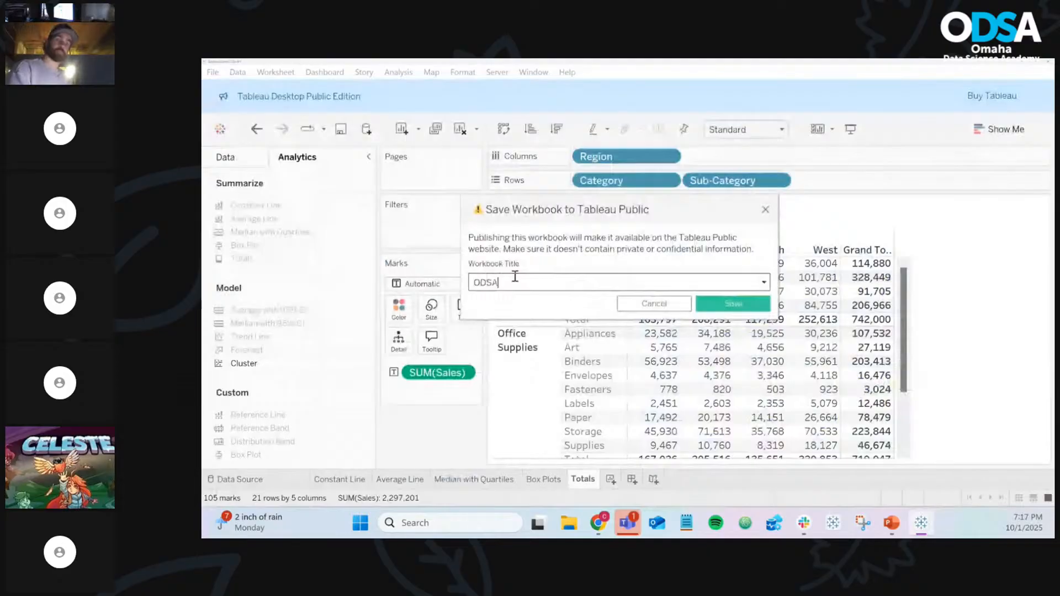
text( - F)
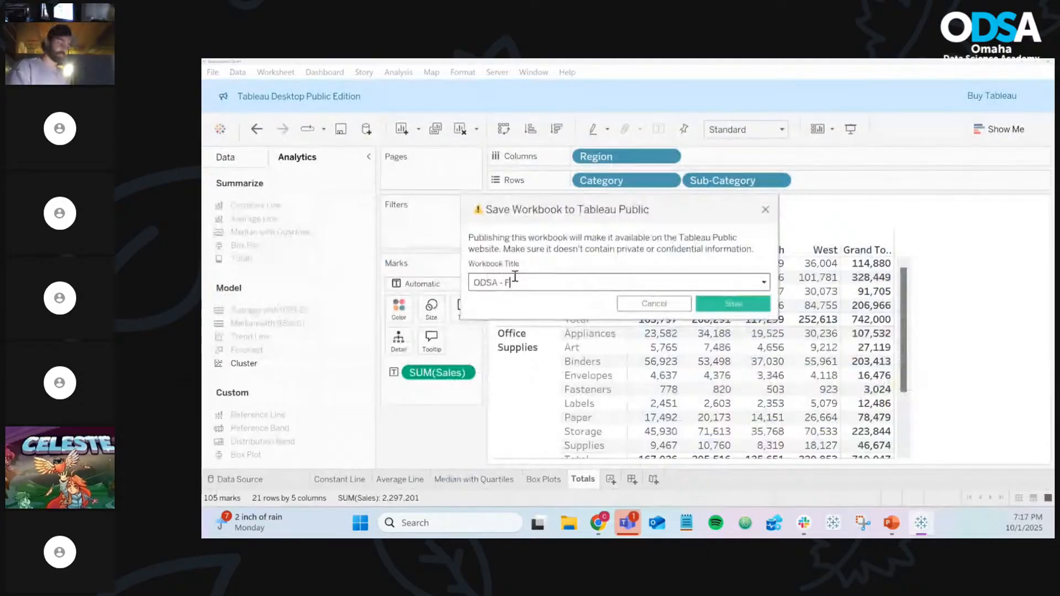
text(all 20)
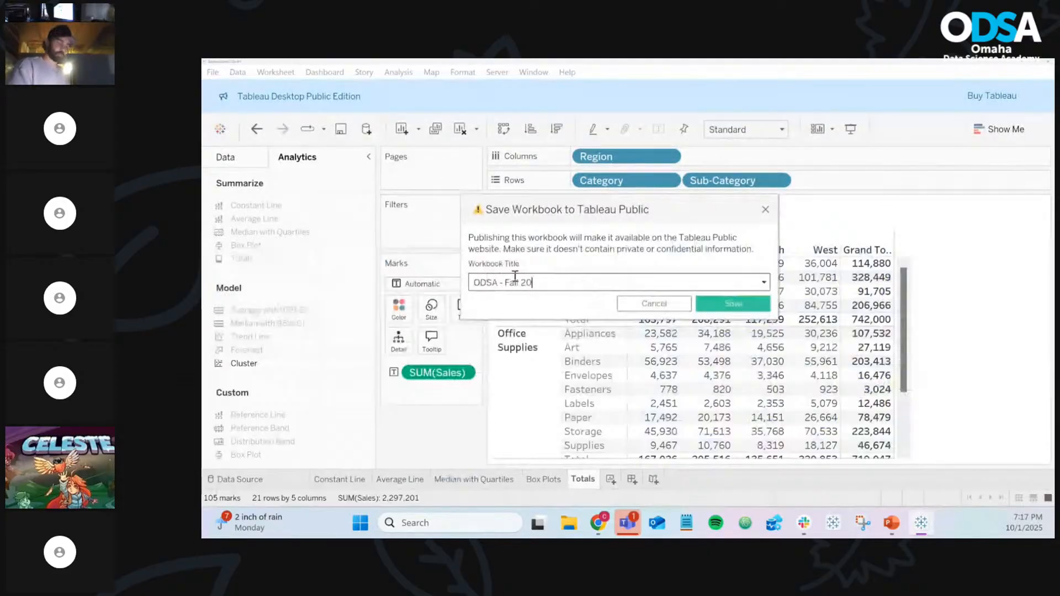
text(25 -)
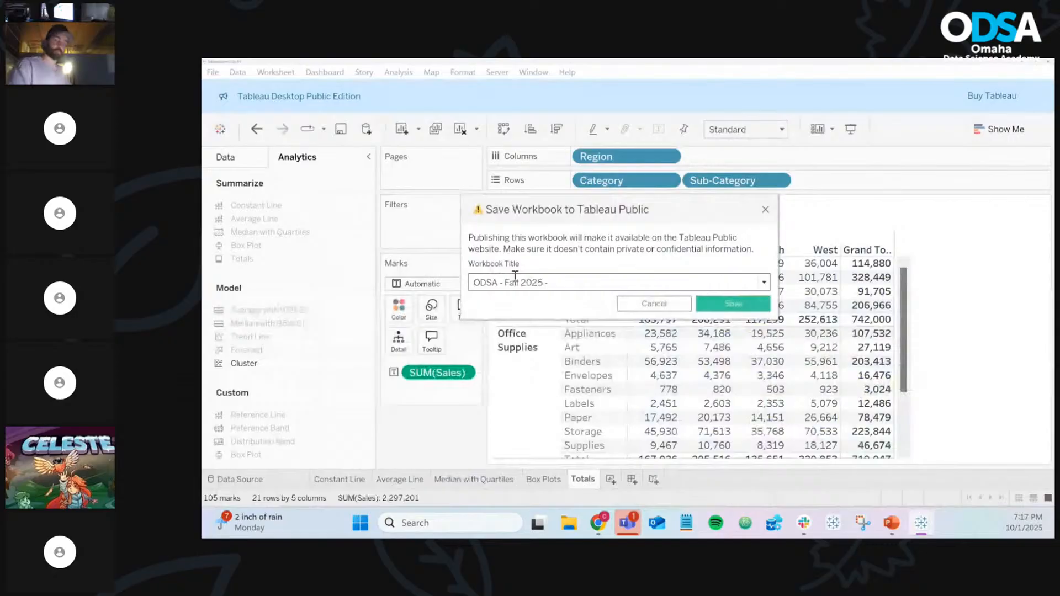
text( Night)
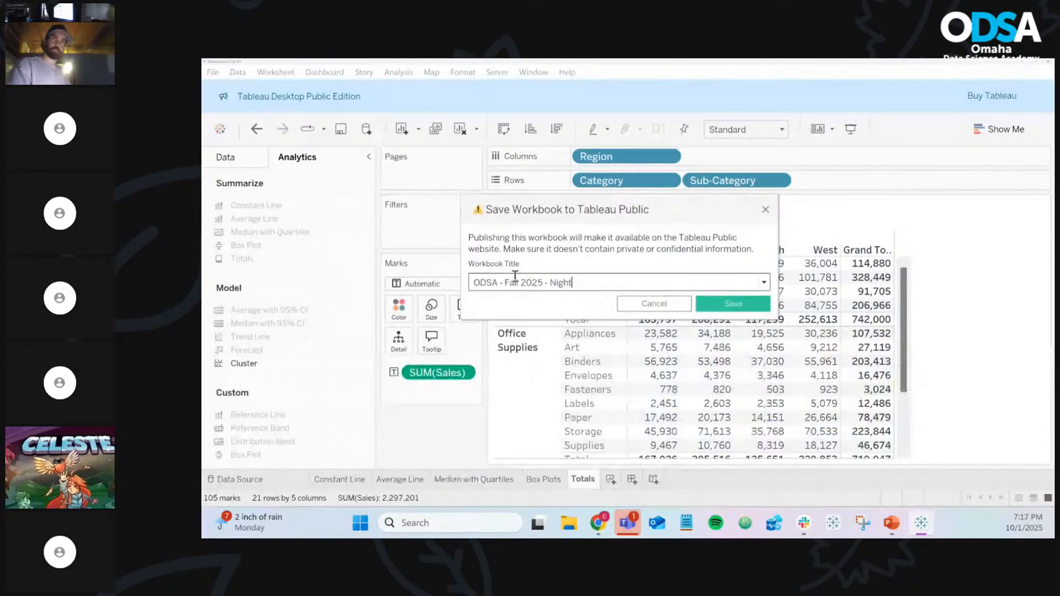
text( 6 - Class Ex)
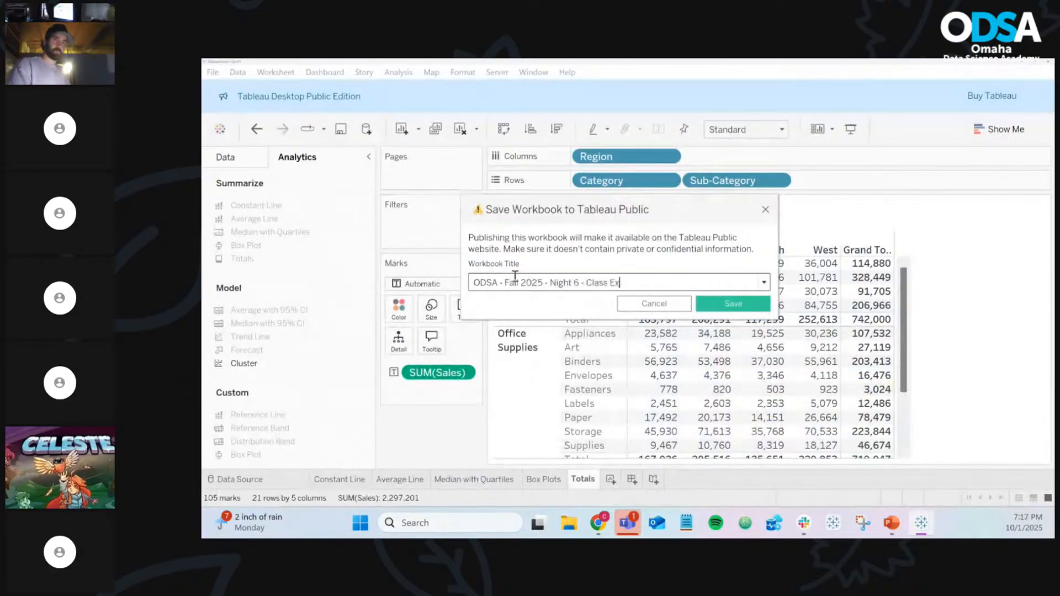
text(amples)
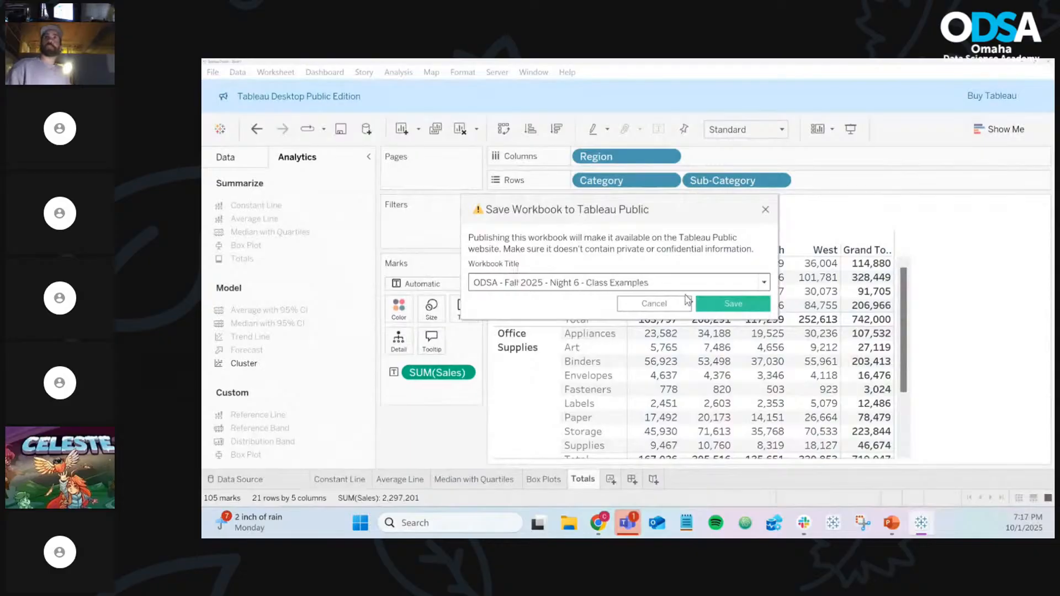
Publish the workbook to Tableau Public
click(716, 307)
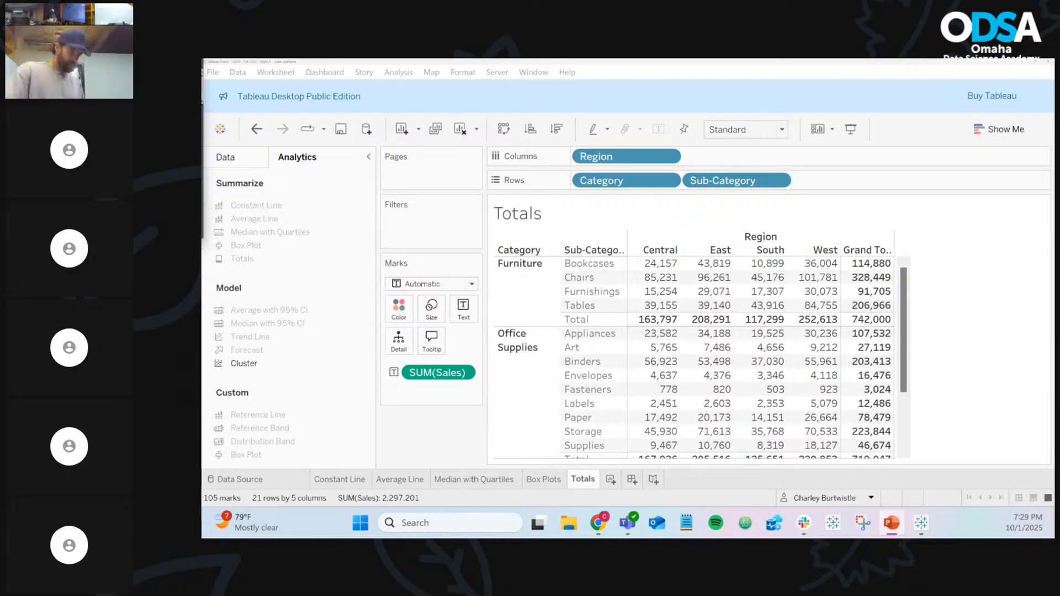
Bring the DATA-VIZ_FALL_CLASS-6 PowerPoint window in front of the Tableau workbook
drag(203, 134, 737, 187)
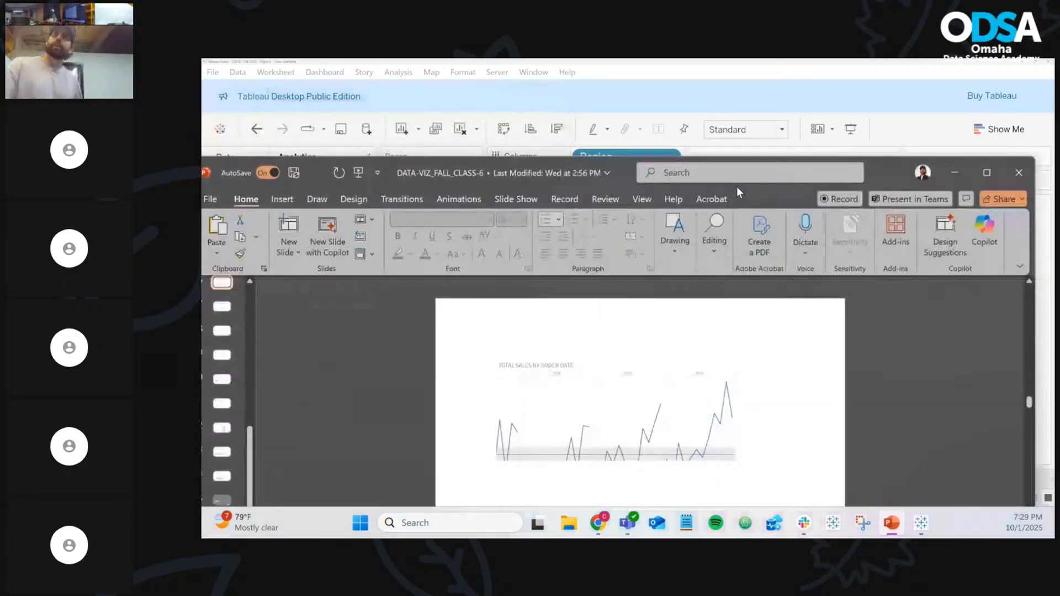
Maximize the PowerPoint deck and present from slide 16, 'Average with 95% Confidence Interval'
double_click(737, 187)
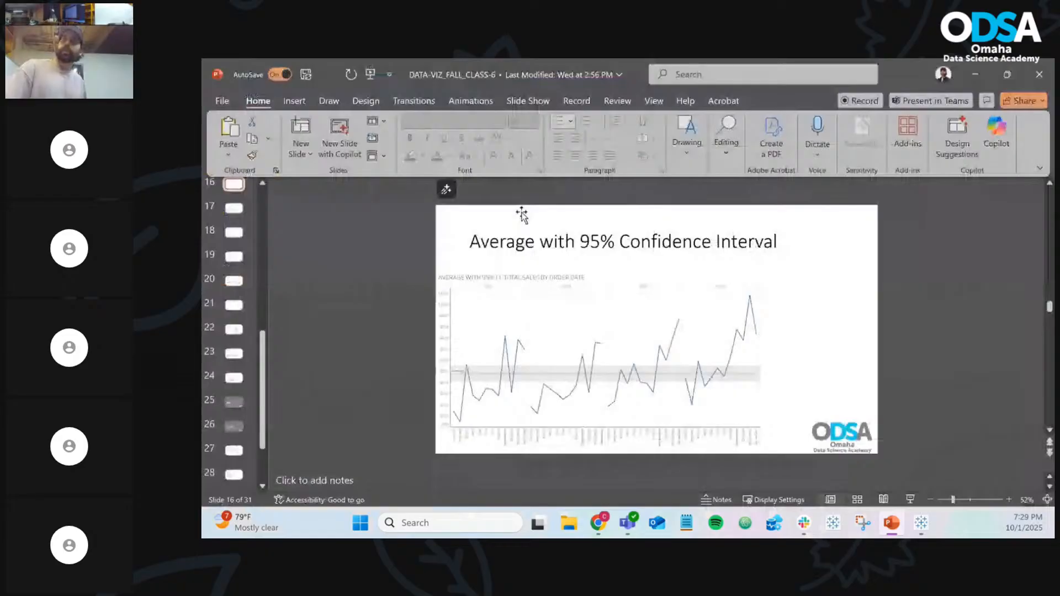
click(912, 500)
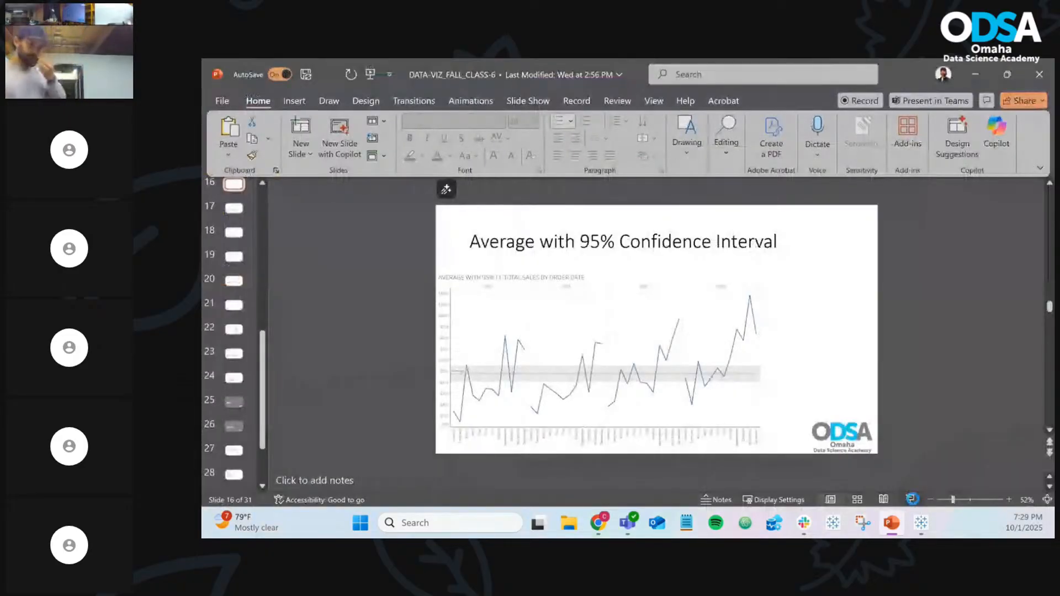
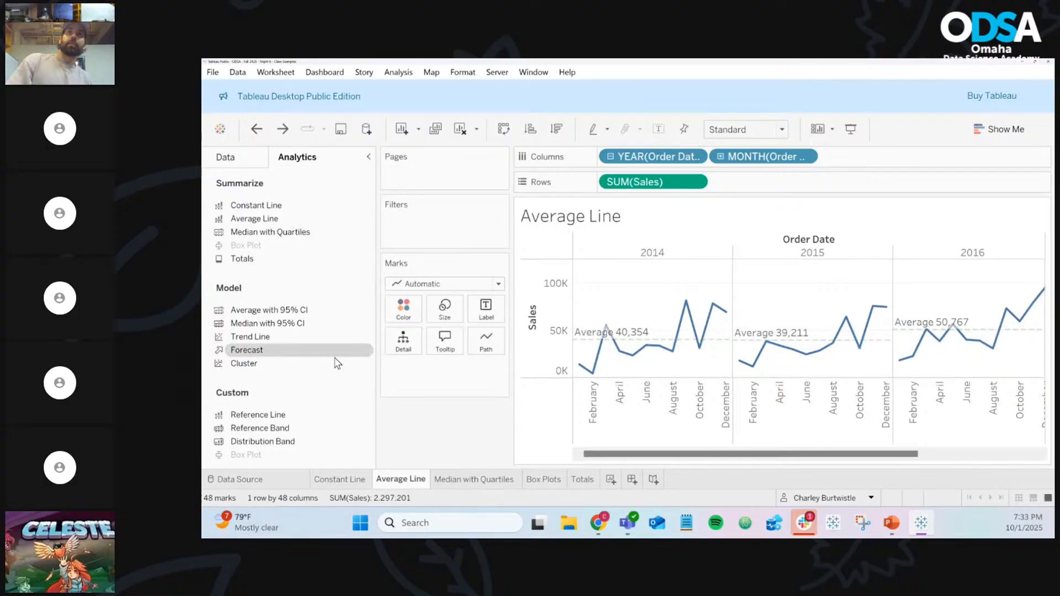
Duplicate the Average Line sheet and drag its existing average line off the chart
click(435, 131)
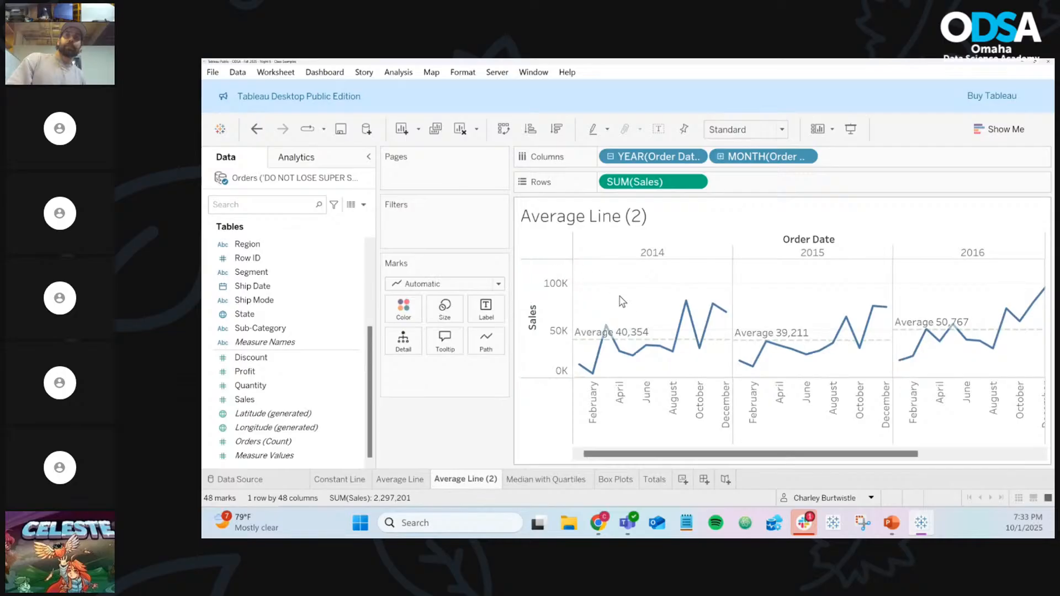
mouse_move(644, 346)
drag(644, 345, 476, 422)
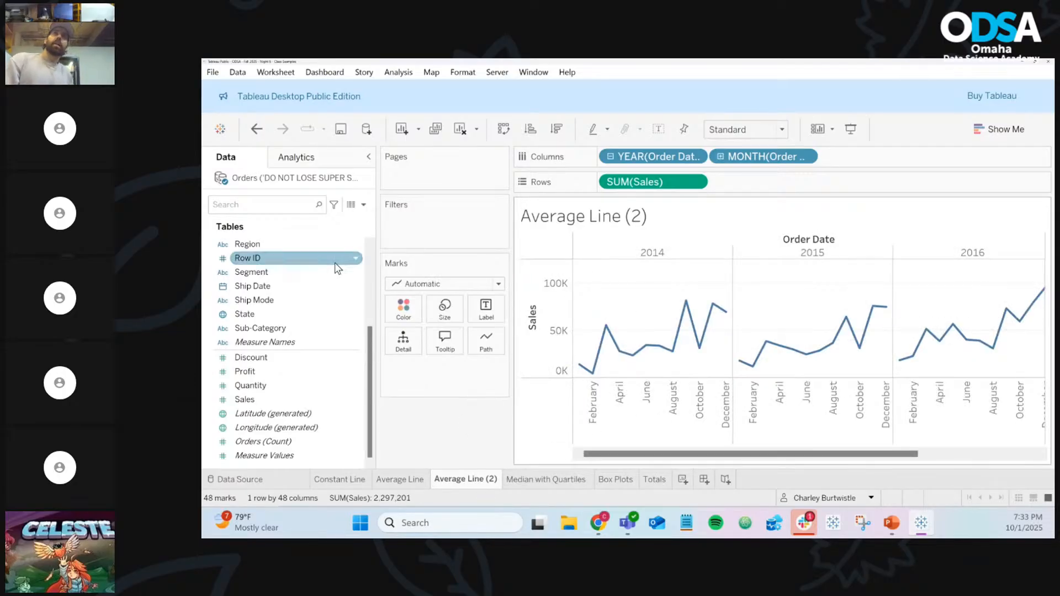
Add an Average with 95% CI line across the table and open the band's edit dialog
click(331, 161)
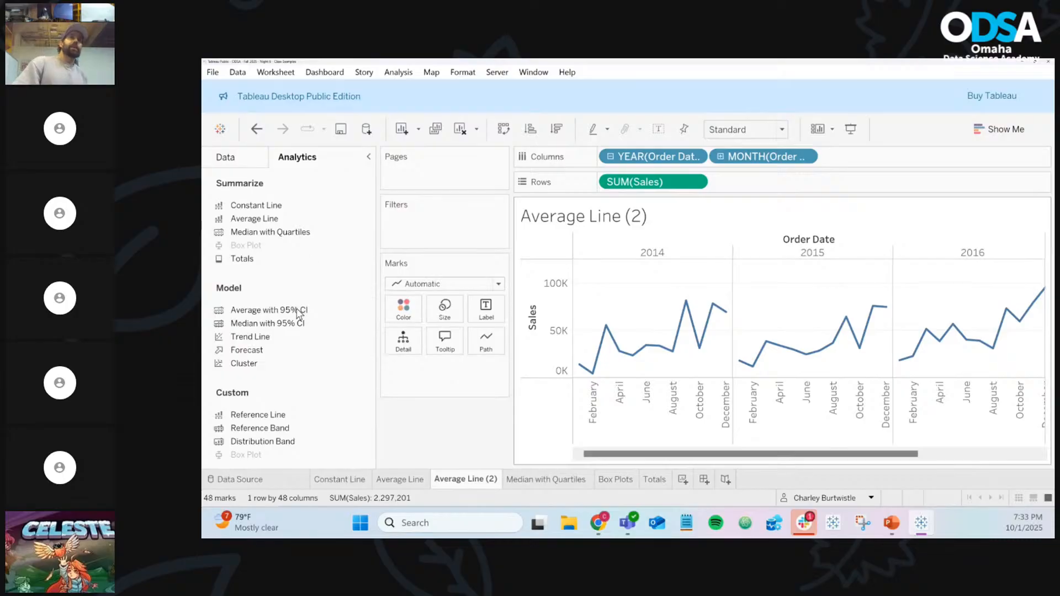
drag(298, 319, 653, 267)
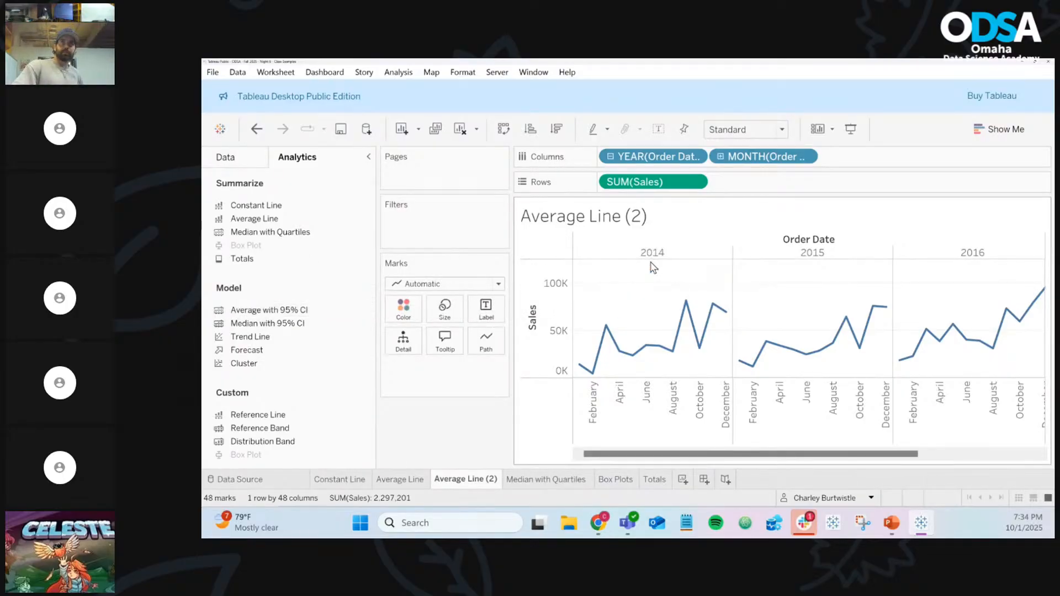
mouse_move(685, 333)
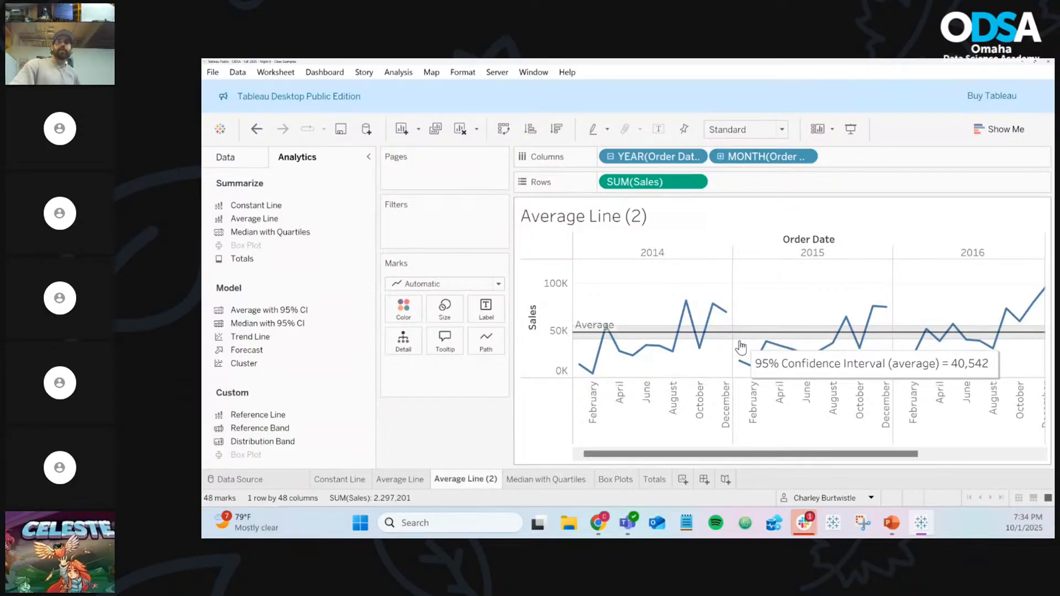
click(739, 348)
right_click(742, 349)
click(755, 353)
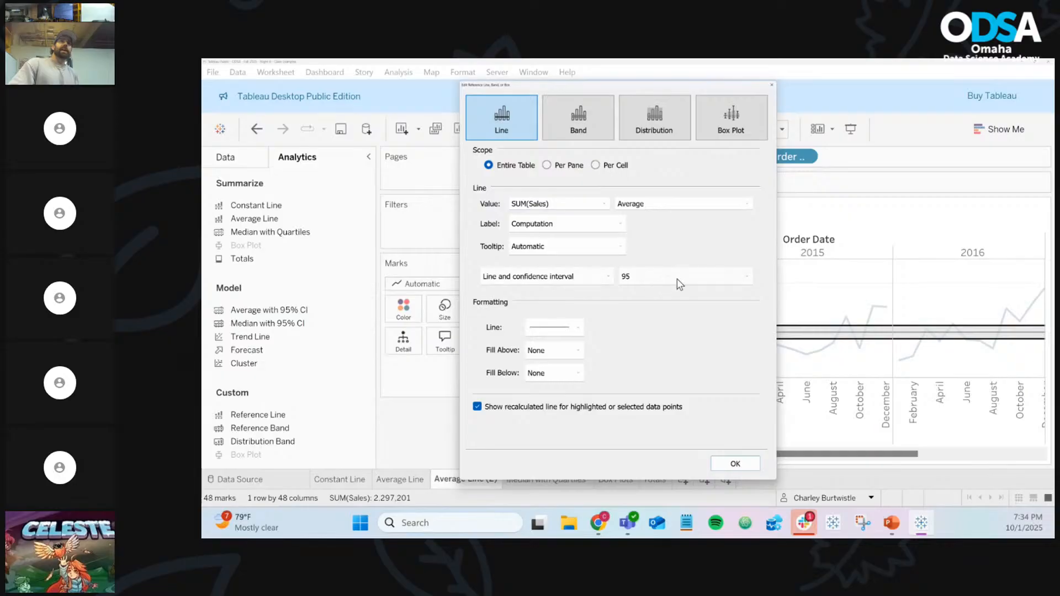
Try confidence levels 99.9, then 50, and settle back on 99.9
click(677, 279)
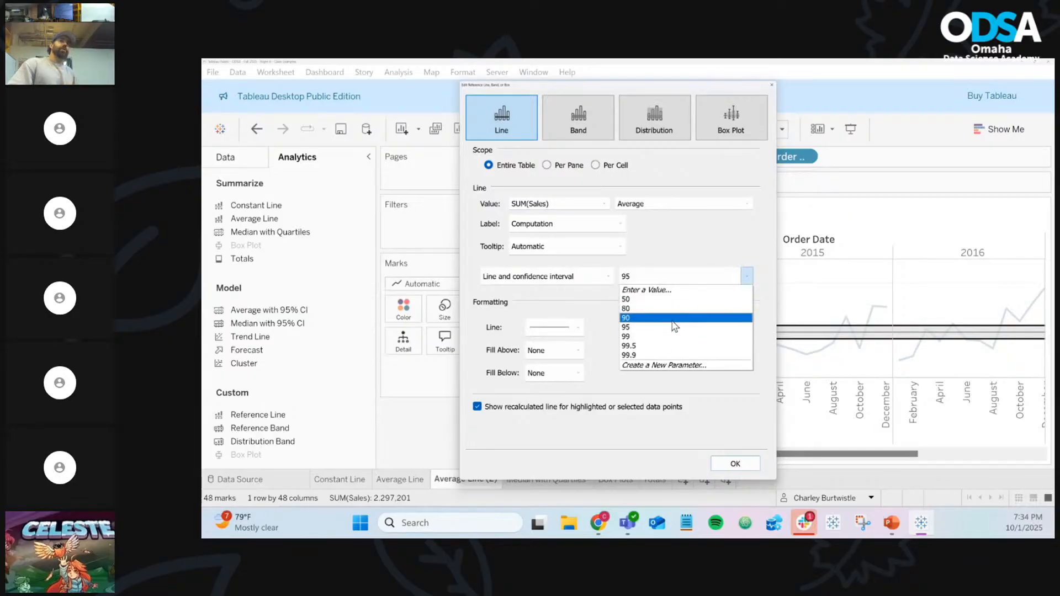
click(667, 355)
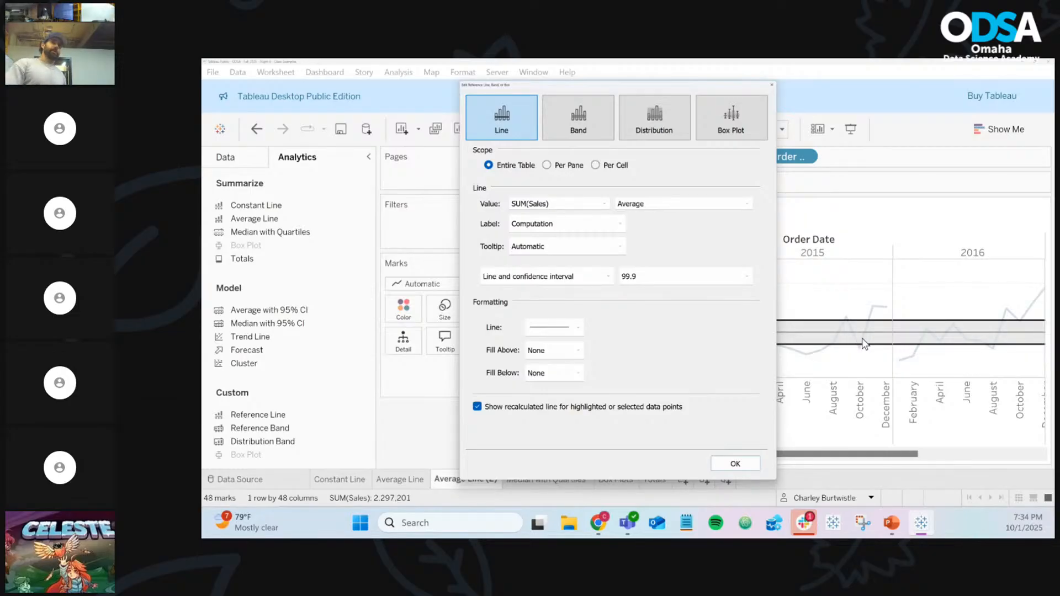
click(715, 279)
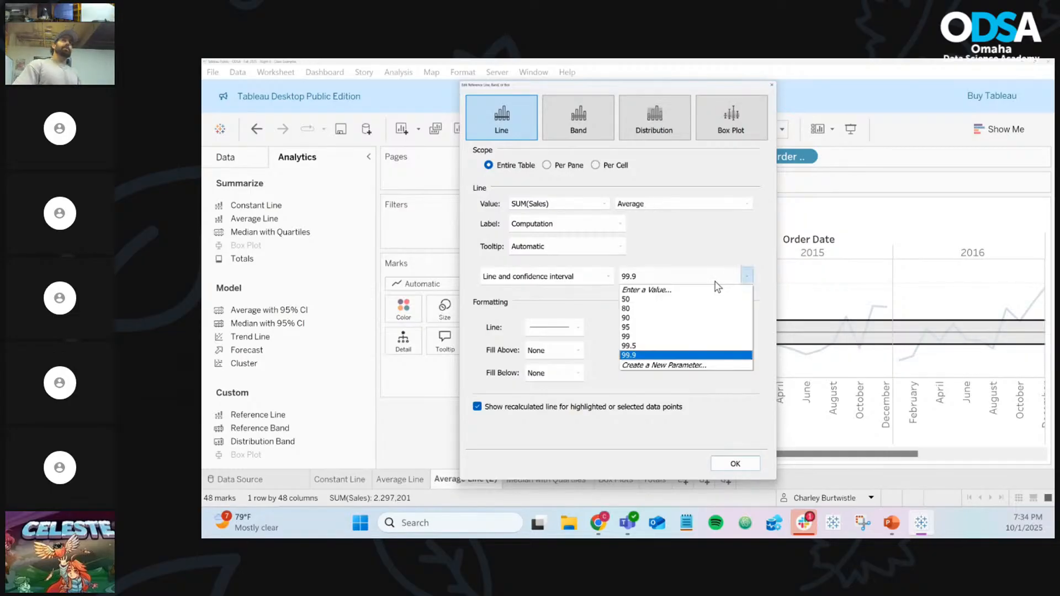
click(684, 299)
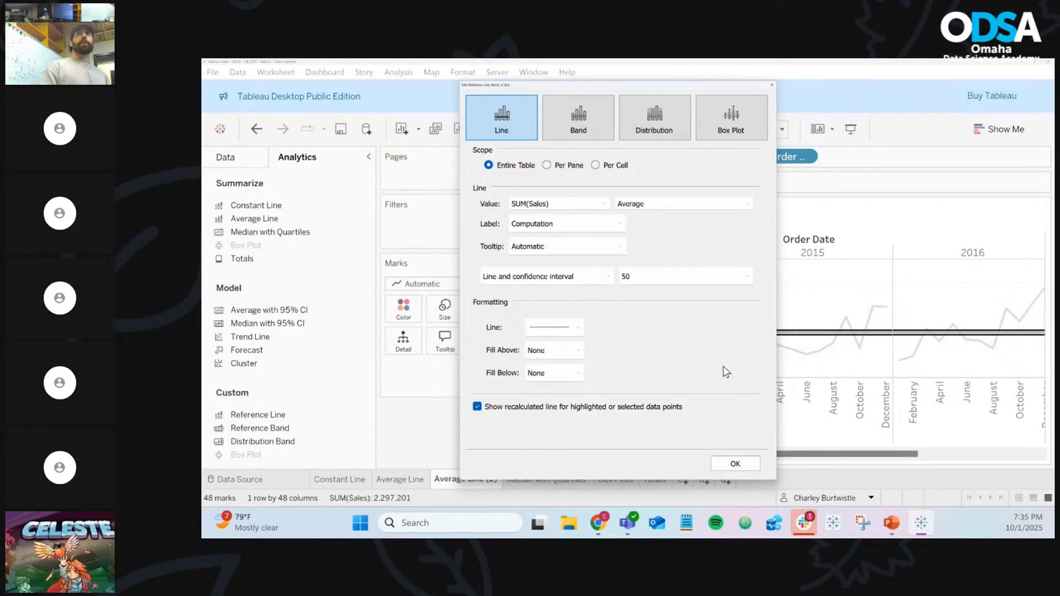
click(711, 277)
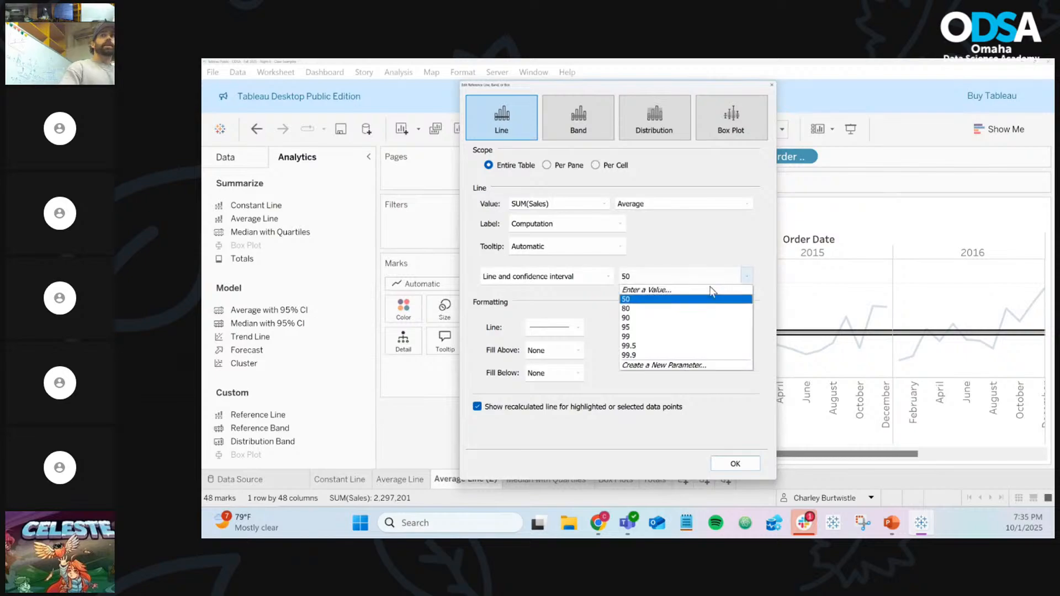
click(686, 356)
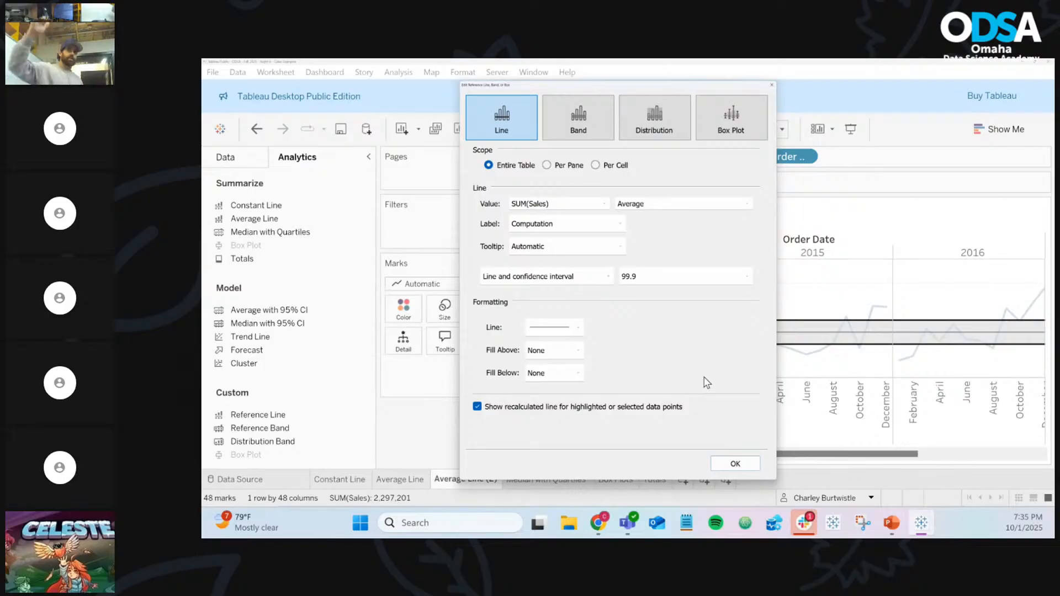
Switch the confidence level from 90 to 95 and apply it to the chart
click(691, 279)
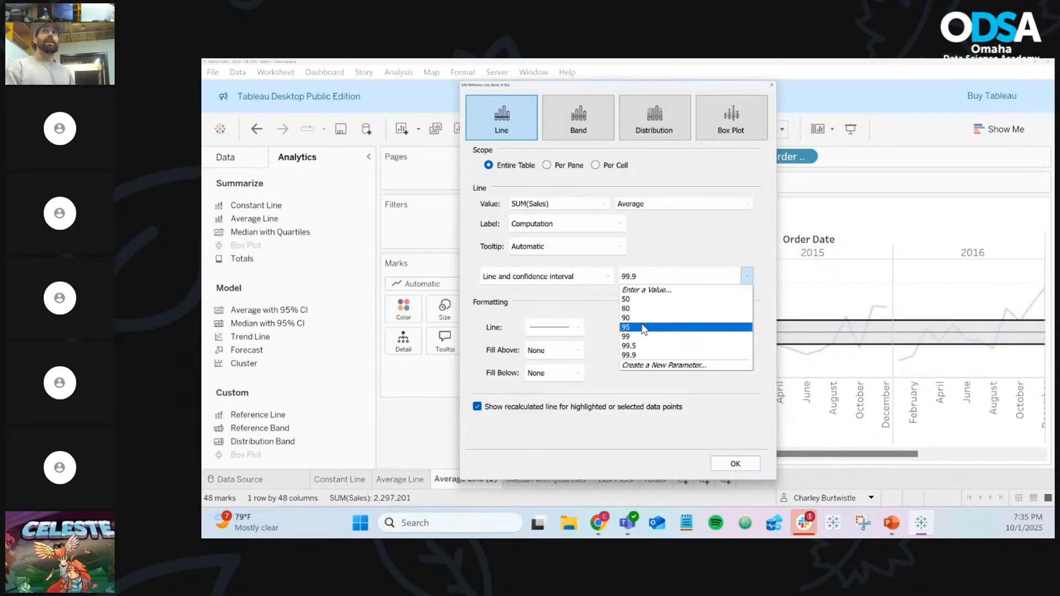
click(648, 319)
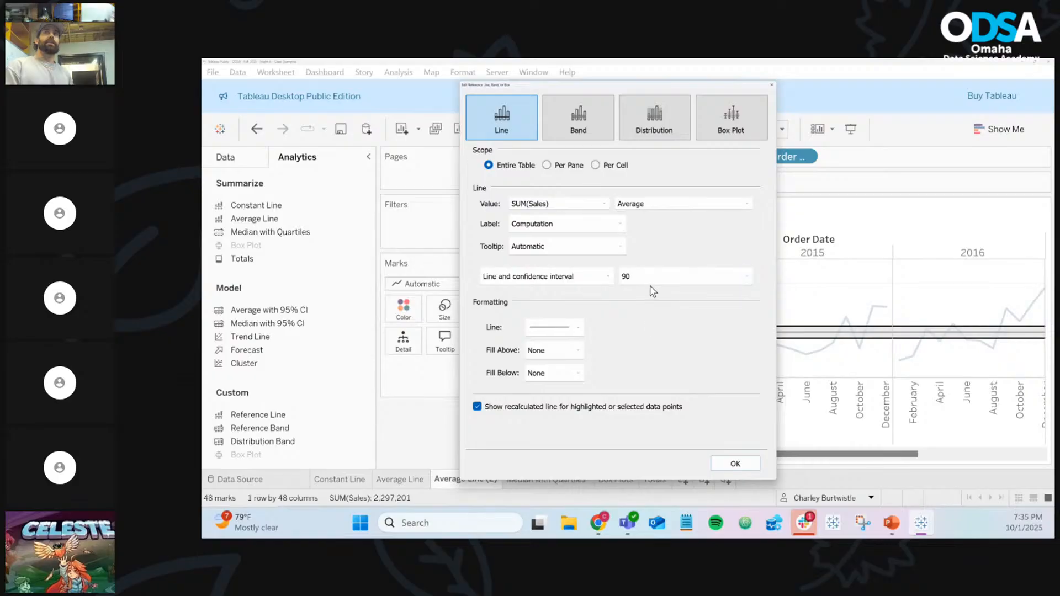
click(651, 281)
click(649, 328)
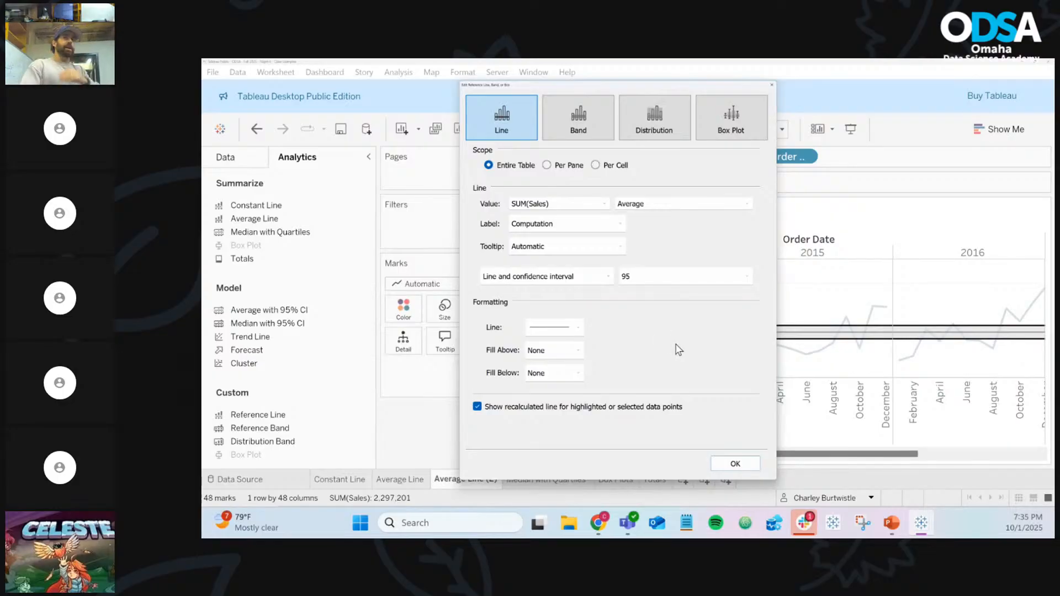
click(644, 275)
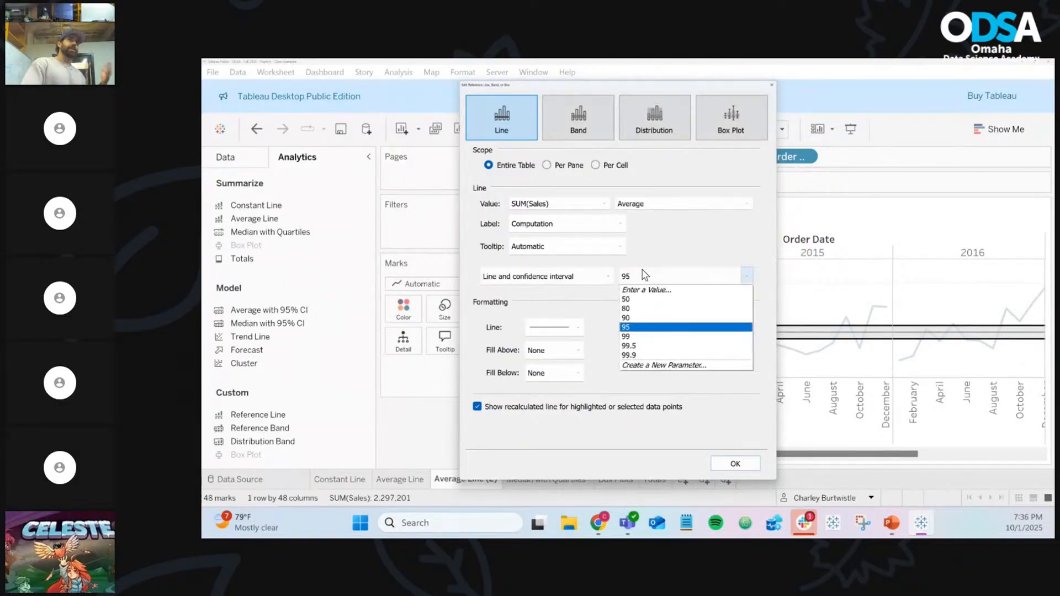
click(705, 396)
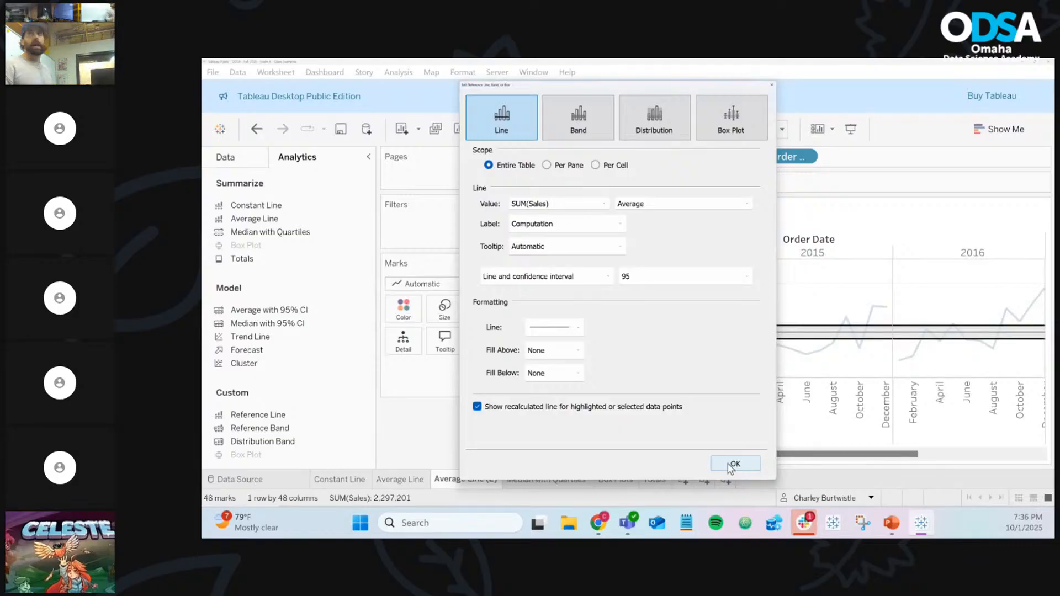
click(733, 465)
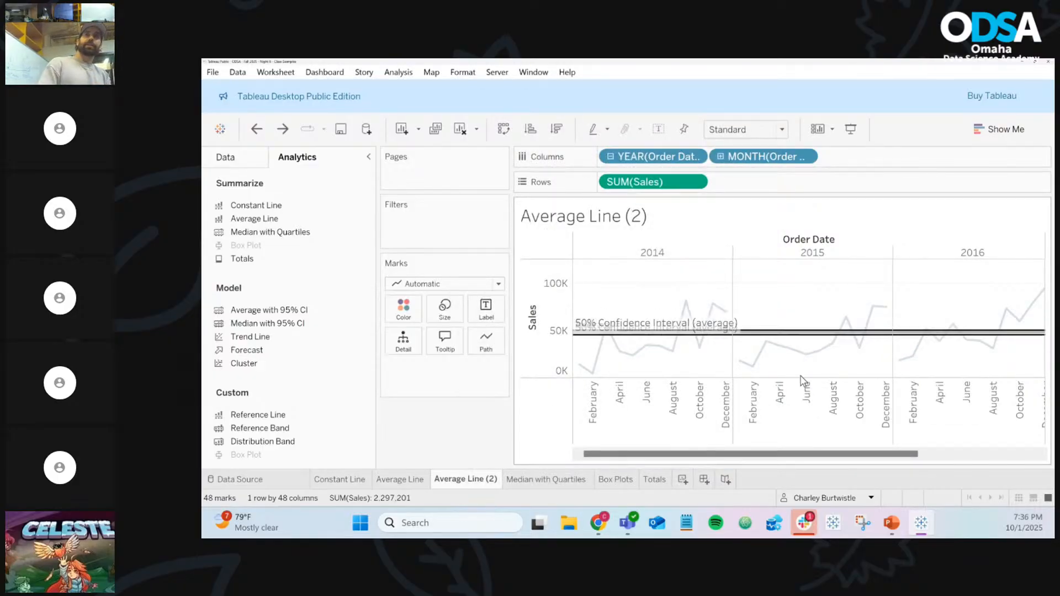
Undo the confidence interval lines and rename the sheet 'Average Line with 95% CI'
key(ctrl+z)
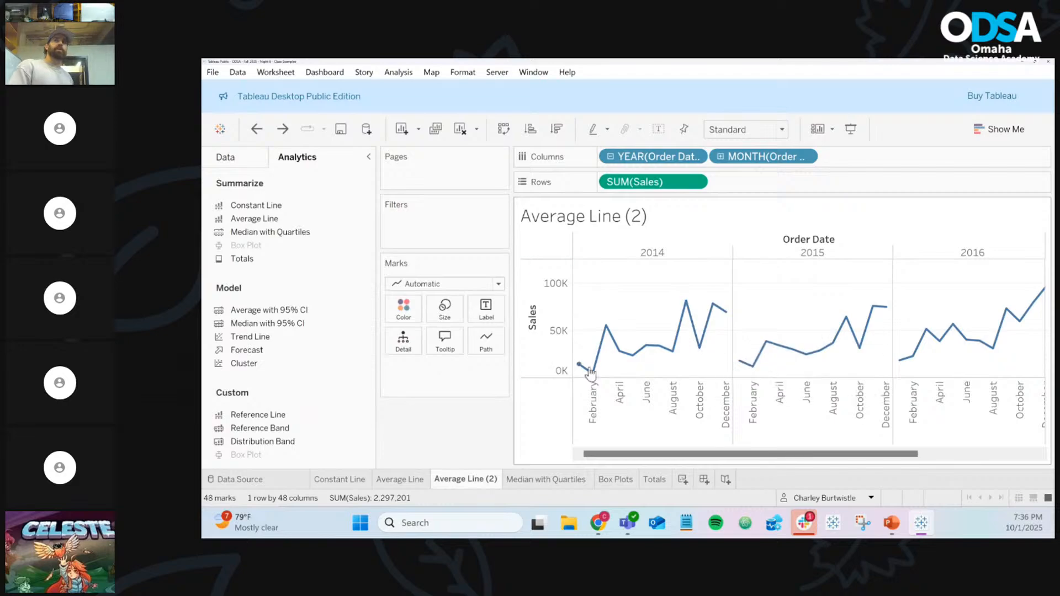
right_click(465, 479)
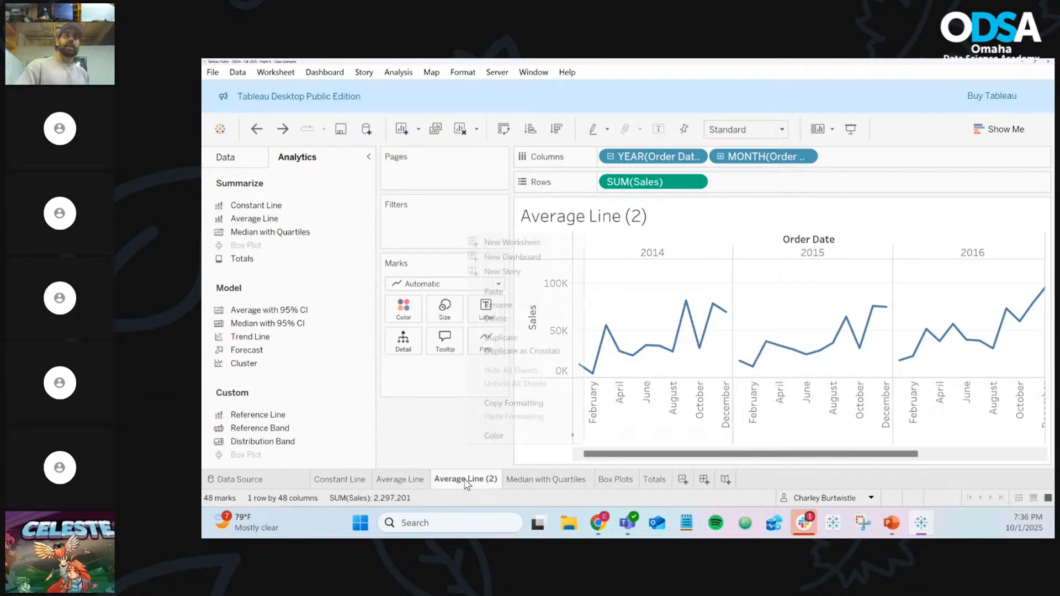
click(507, 306)
key(BackSpace)
key(BackSpace)
key(BackSpace)
key(BackSpace)
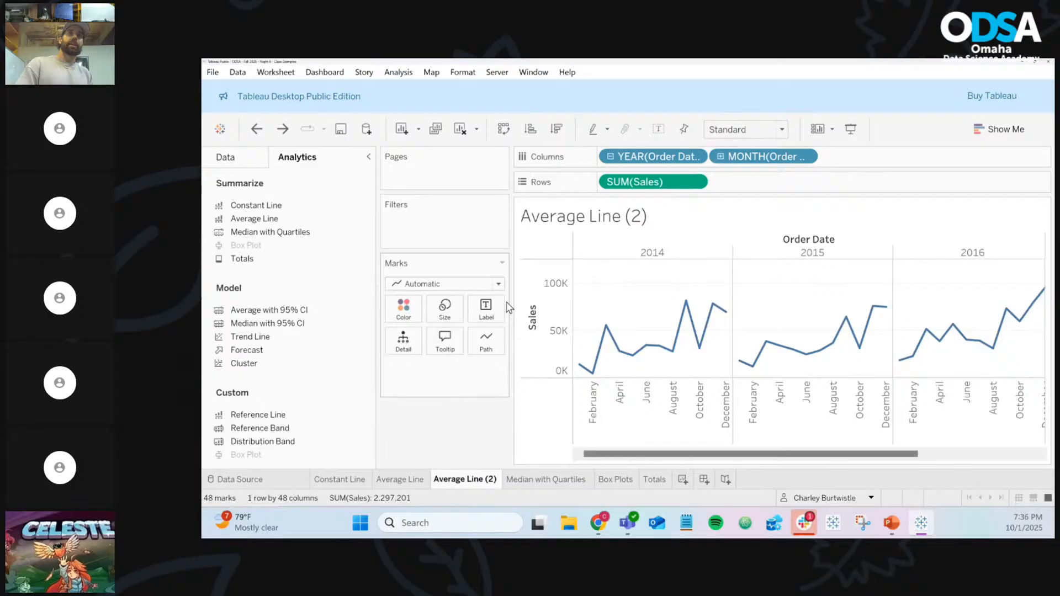
text(- C)
key(BackSpace)
key(BackSpace)
key(BackSpace)
text(wit)
key(BackSpace)
key(BackSpace)
key(BackSpace)
text(with 95)
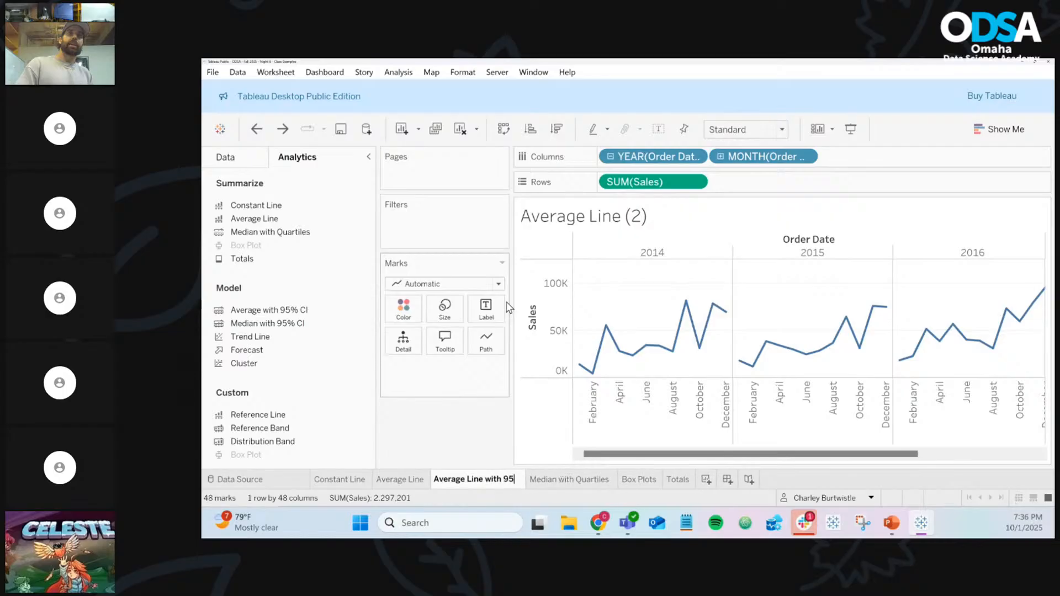
text(% CI)
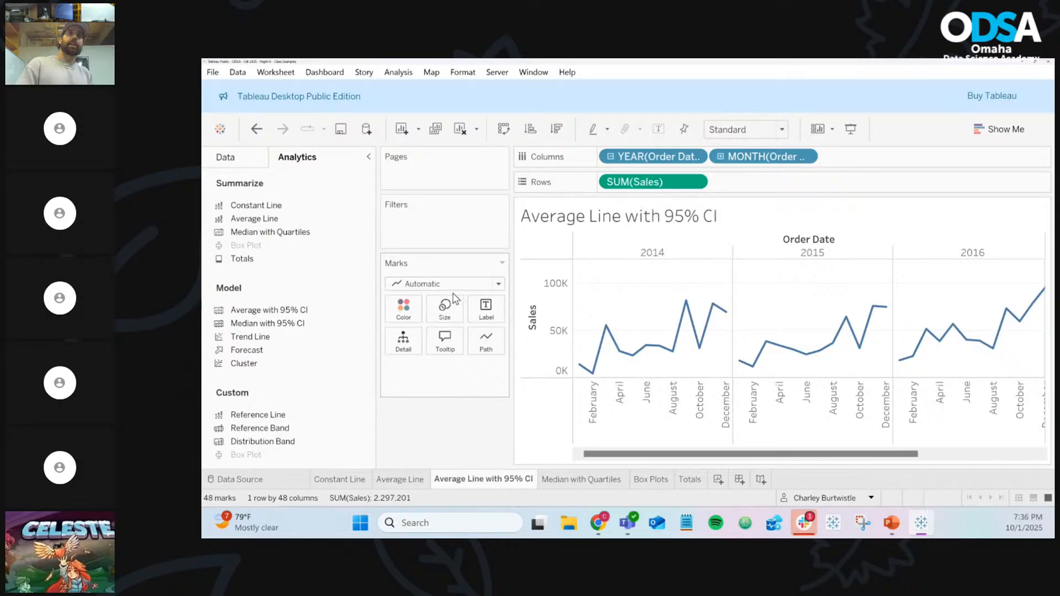
Add an average line with confidence interval and set its level to 80%
drag(274, 312, 657, 270)
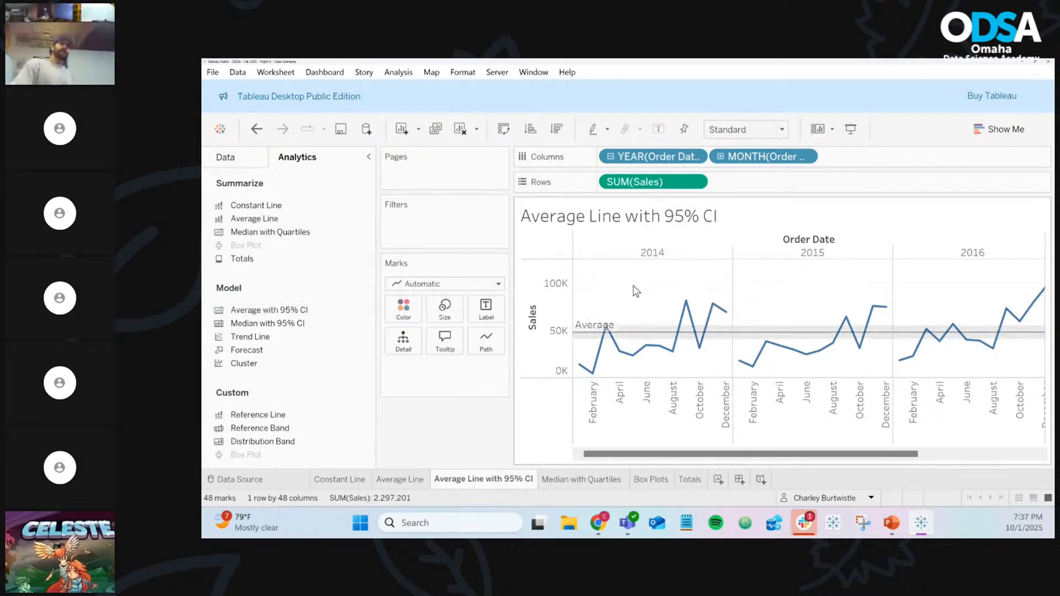
right_click(648, 335)
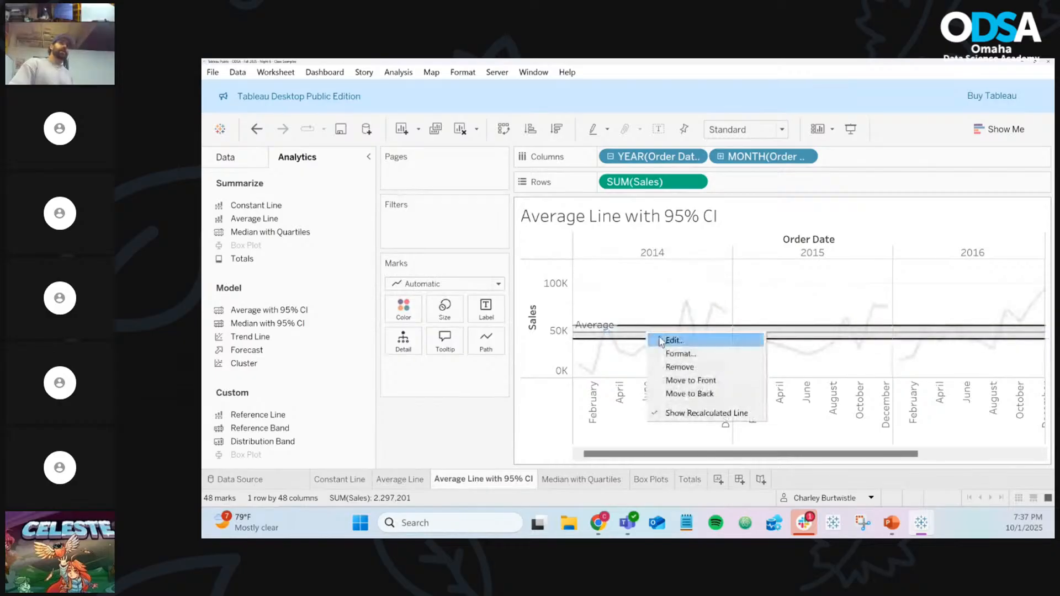
click(672, 341)
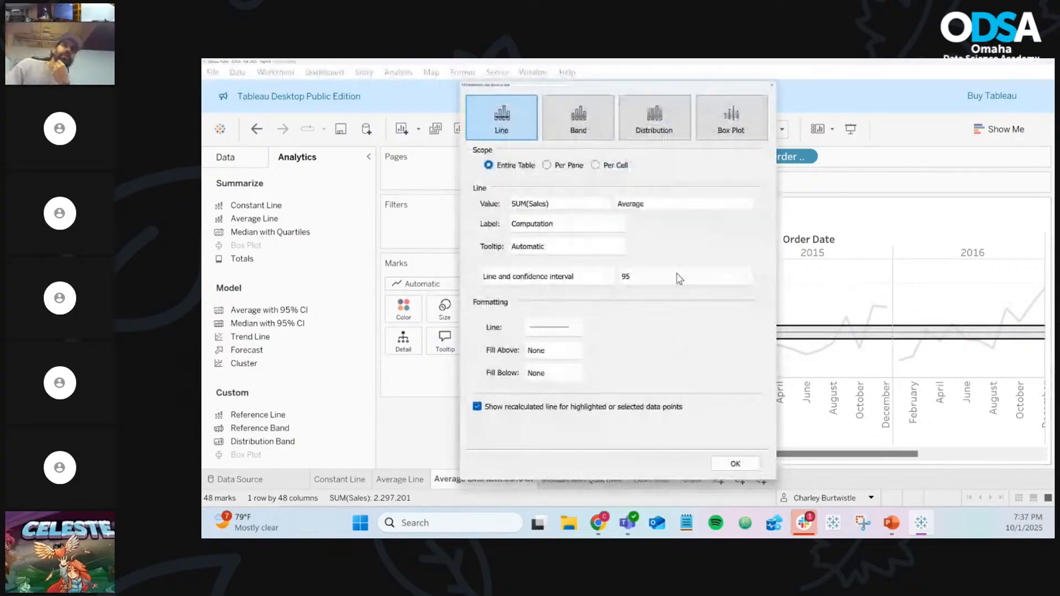
click(678, 278)
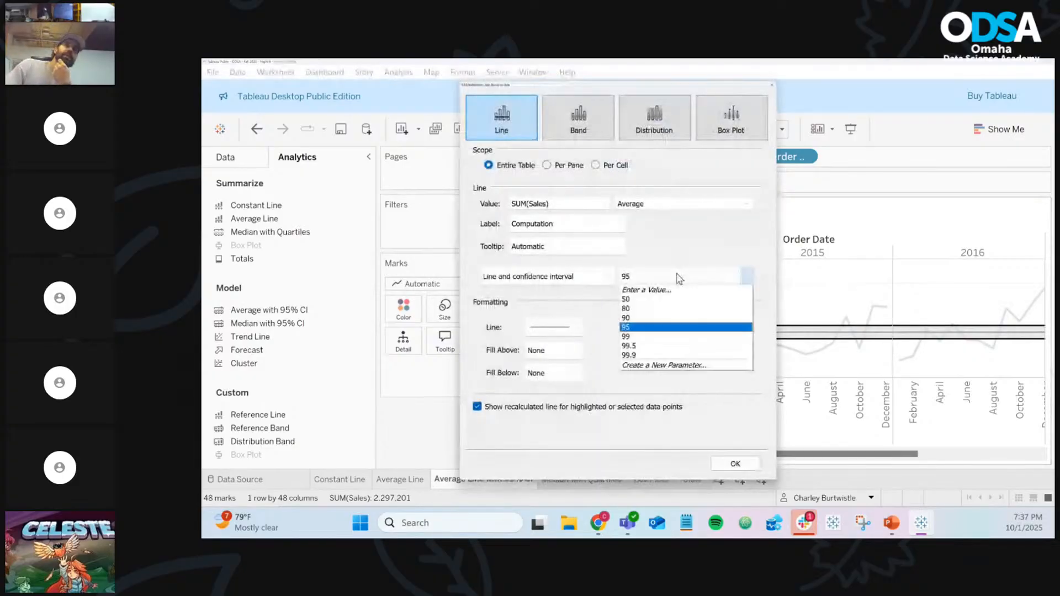
click(683, 308)
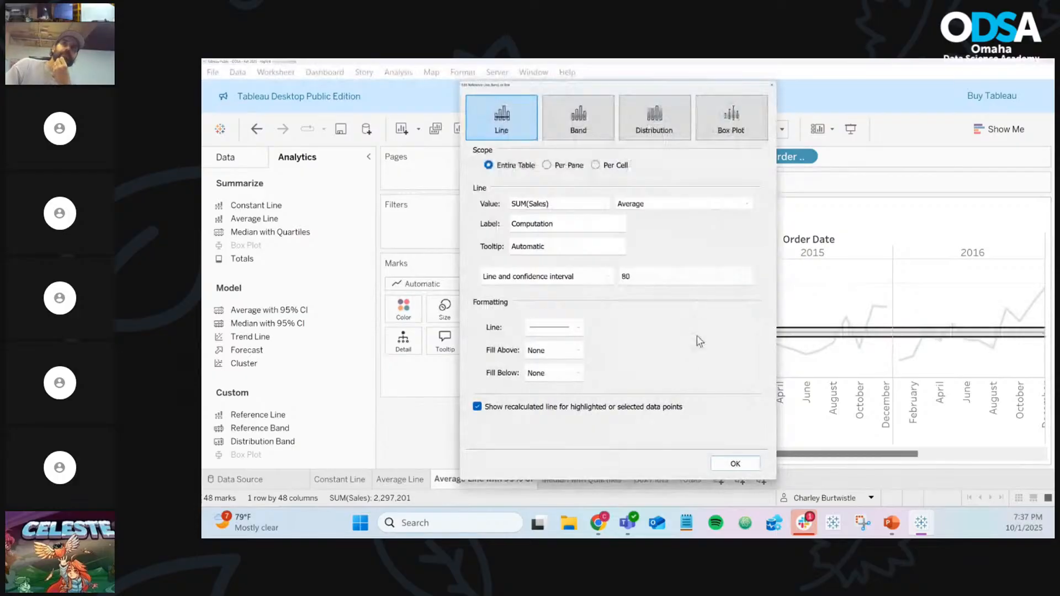
click(727, 468)
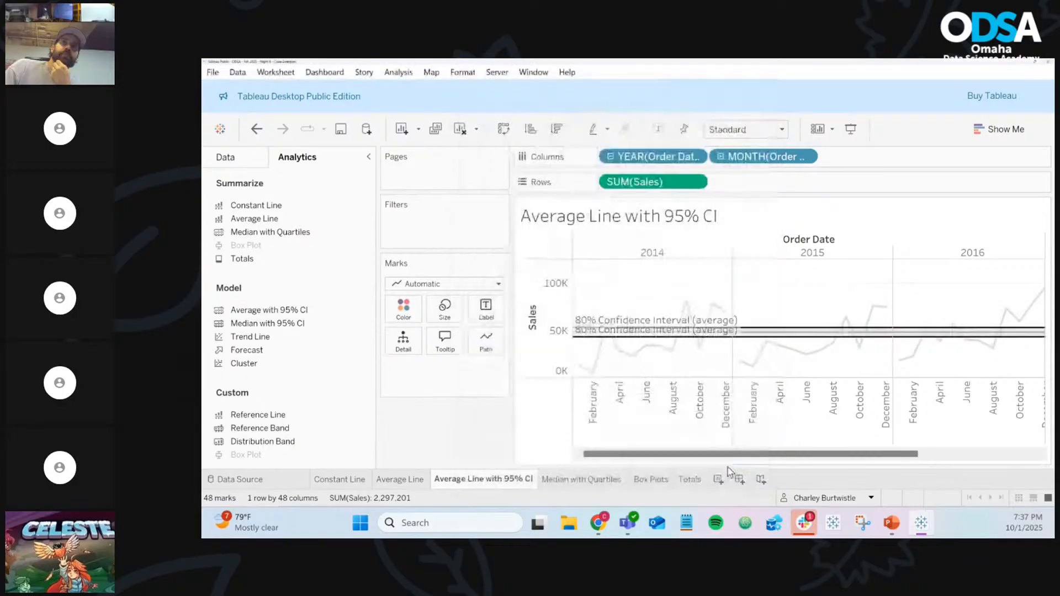
Bring up the sheet's font formatting from a sales mark's context menu
right_click(766, 341)
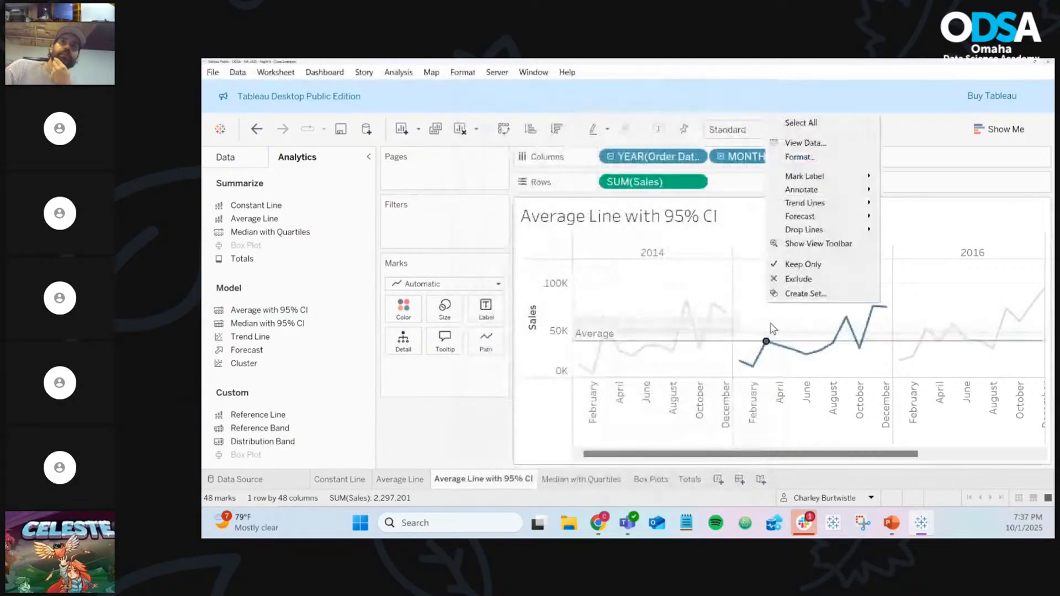
mouse_move(817, 176)
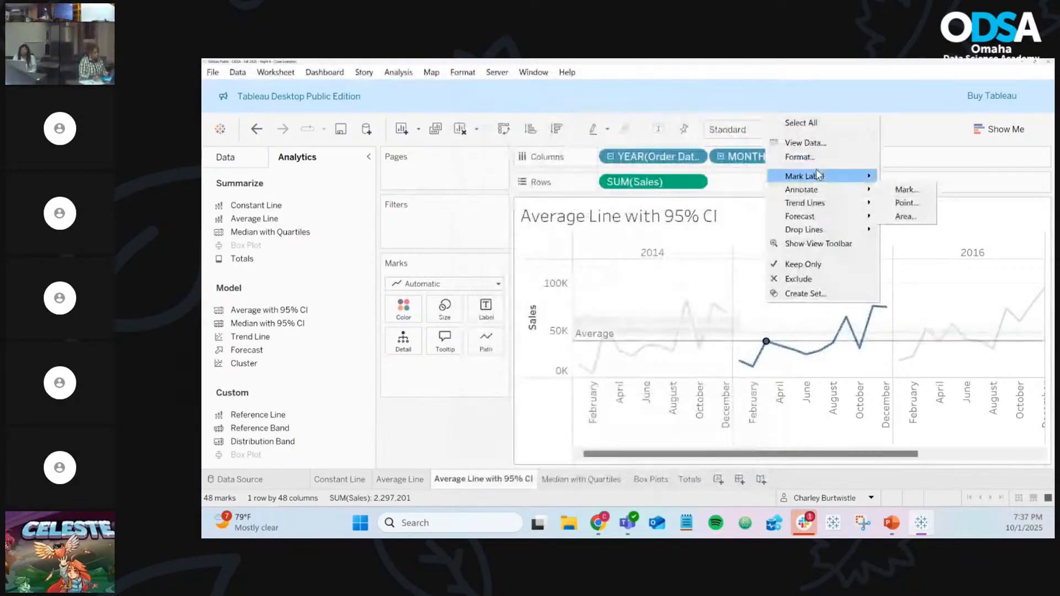
click(797, 157)
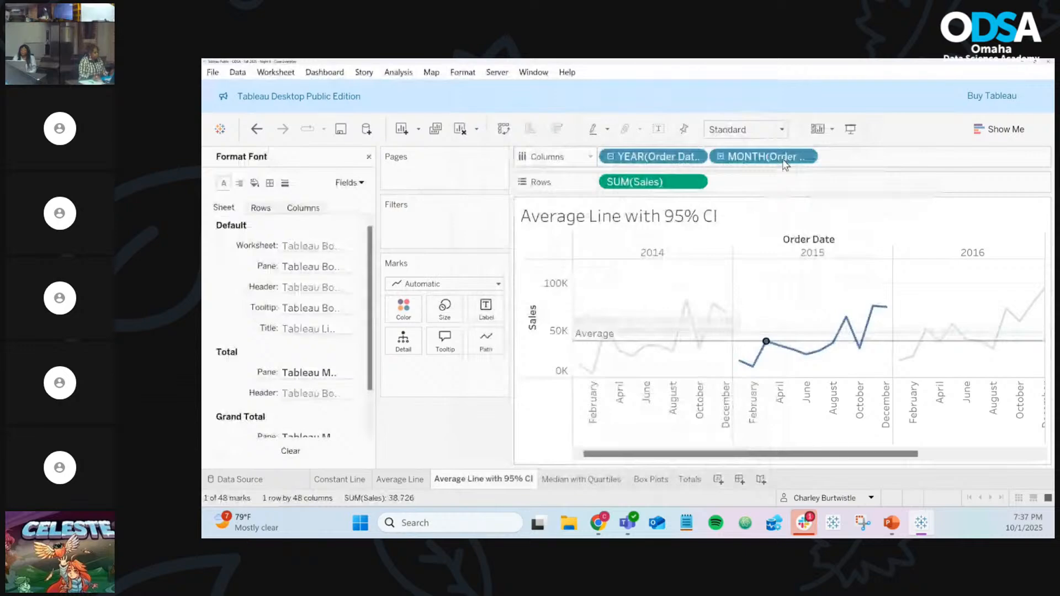
click(795, 307)
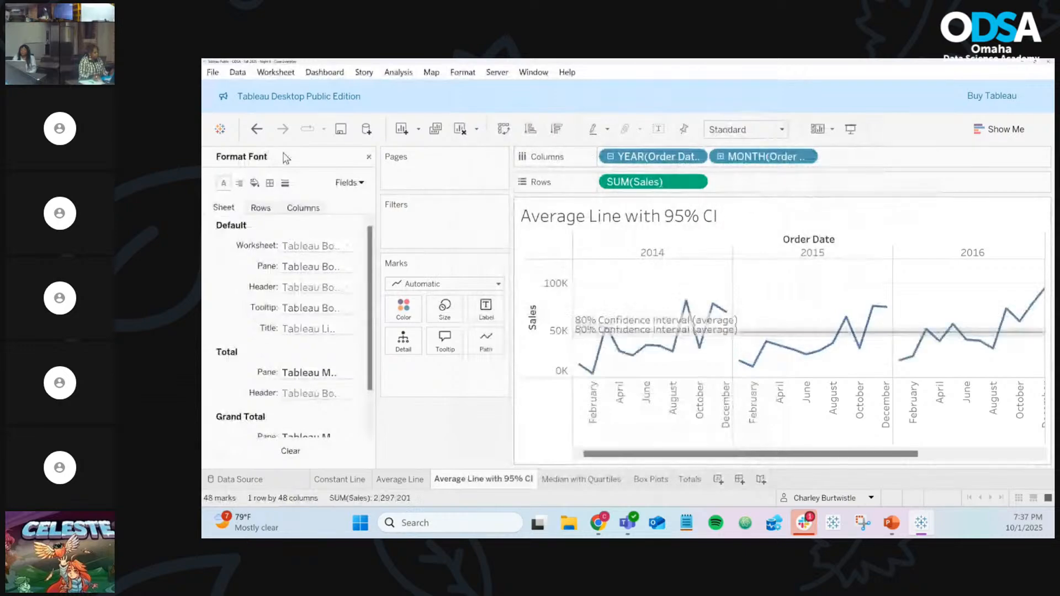
Add a median line with an 80% confidence interval, then switch to the PowerPoint deck
click(368, 158)
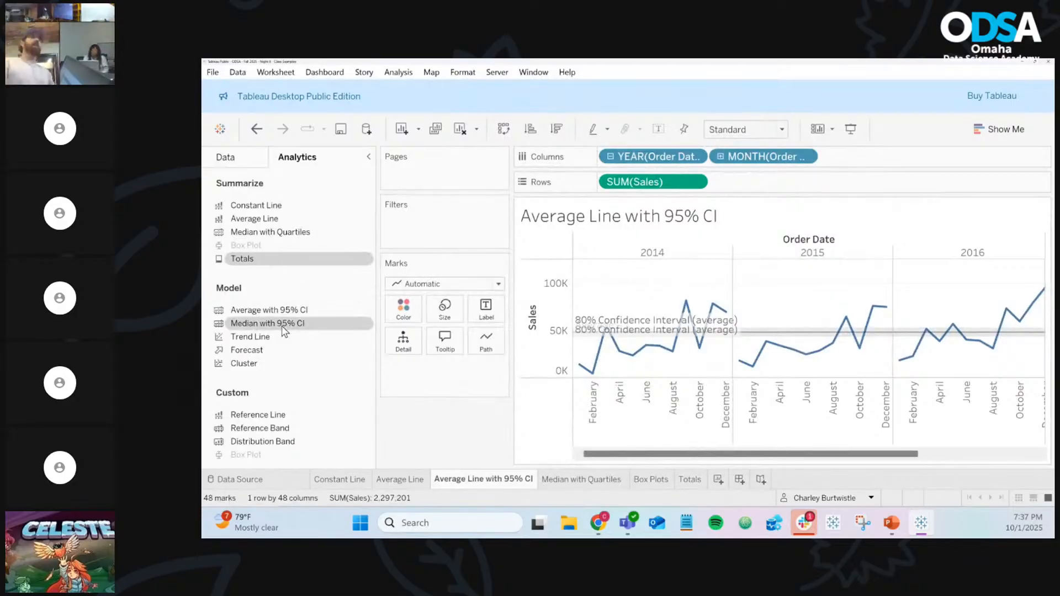
drag(284, 330, 652, 263)
right_click(689, 343)
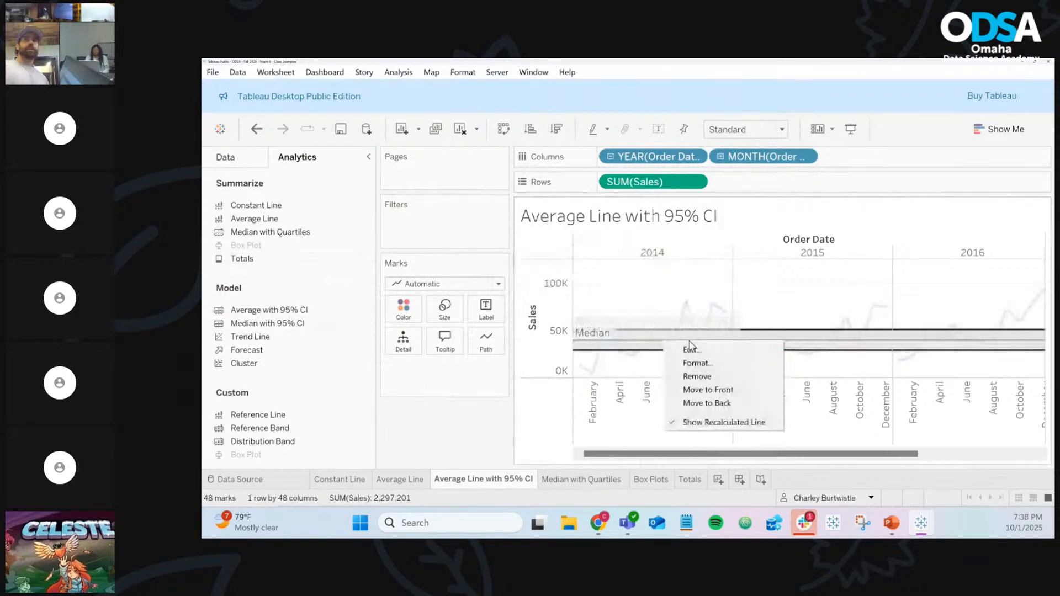
click(690, 350)
click(684, 276)
click(685, 333)
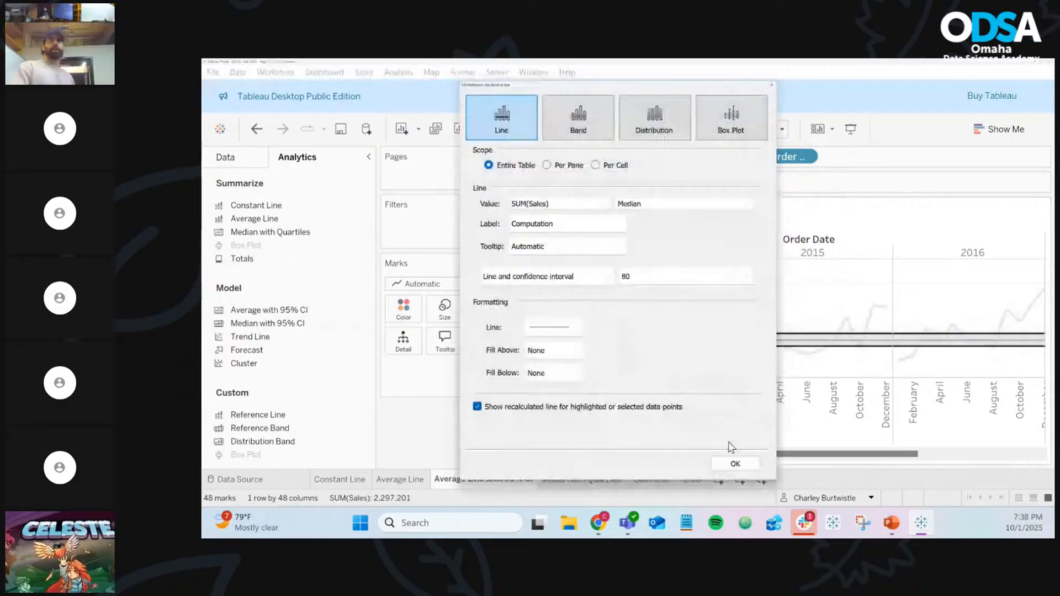
click(735, 464)
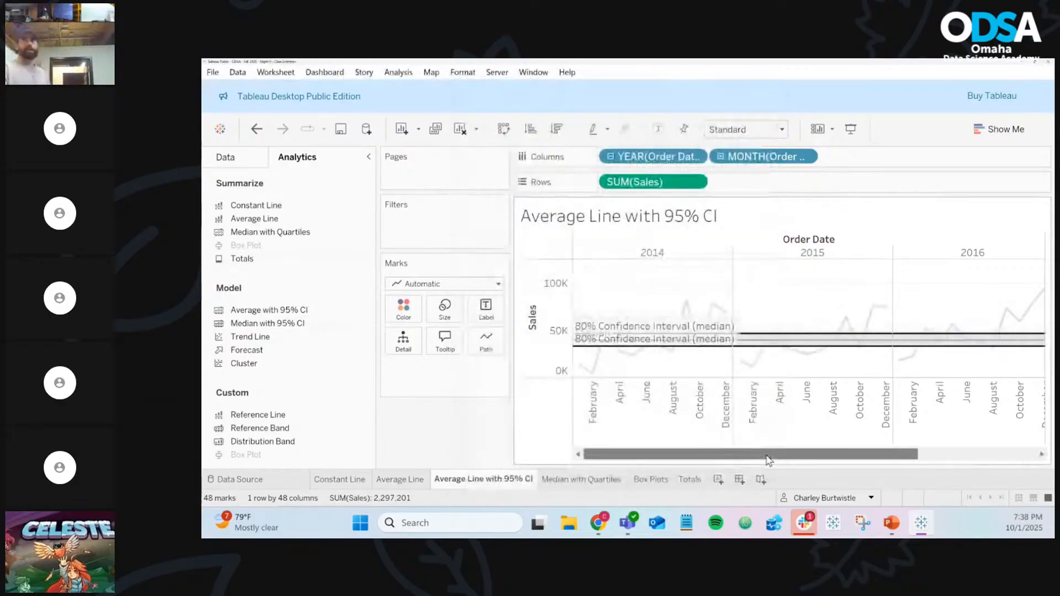
drag(768, 458, 939, 461)
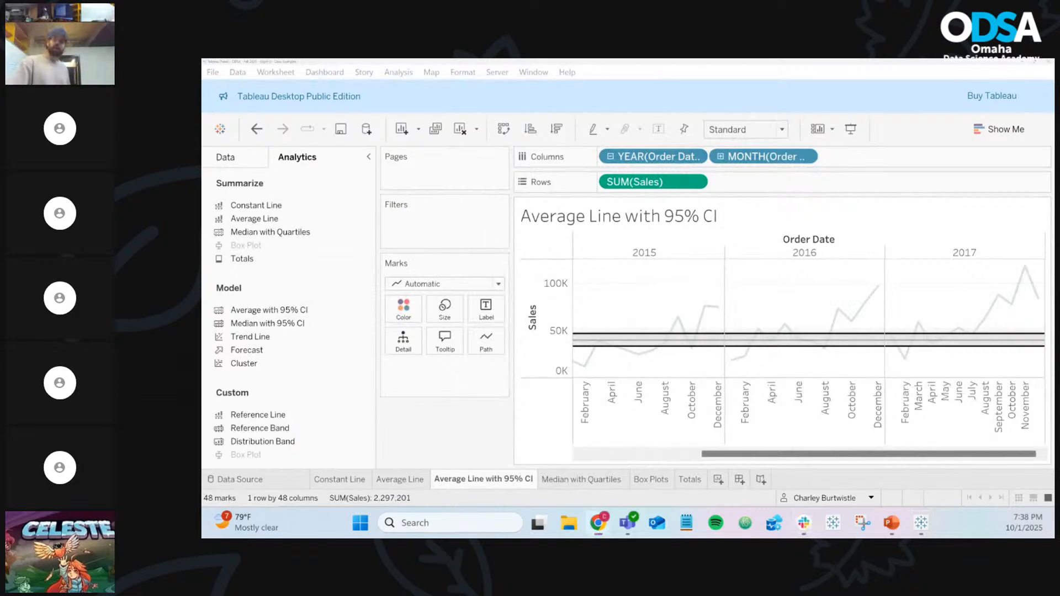
key(alt+Tab)
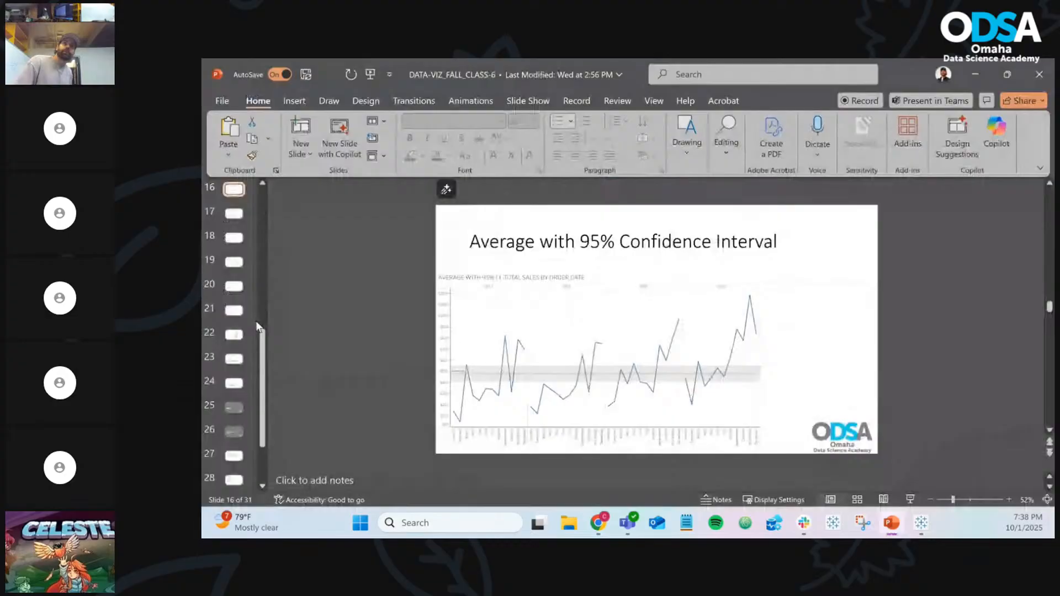
Go through slides 17 and 18 to the Trend Line slide, then minimize PowerPoint
click(240, 221)
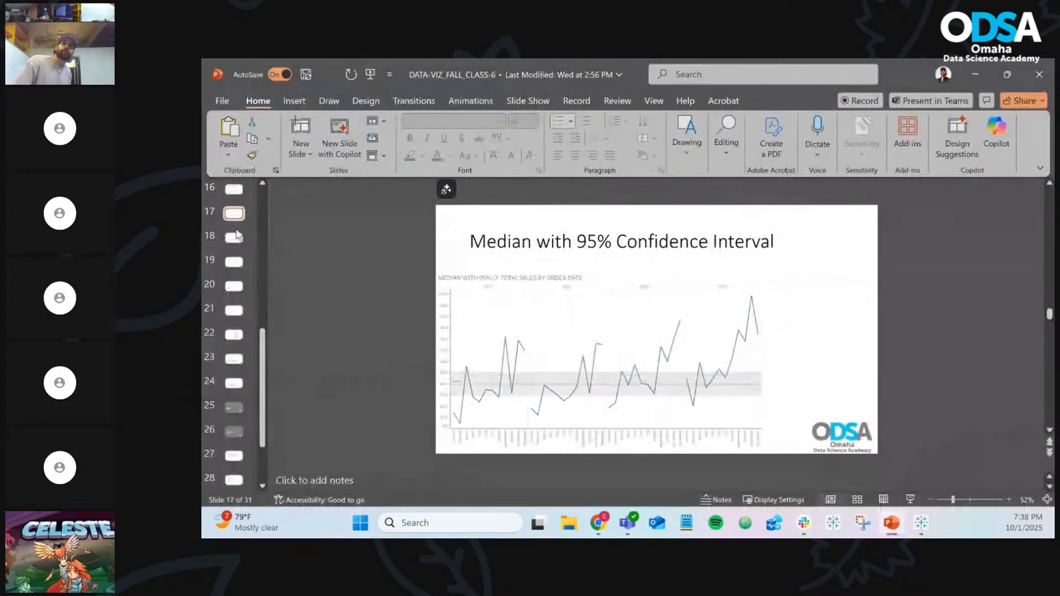
click(236, 237)
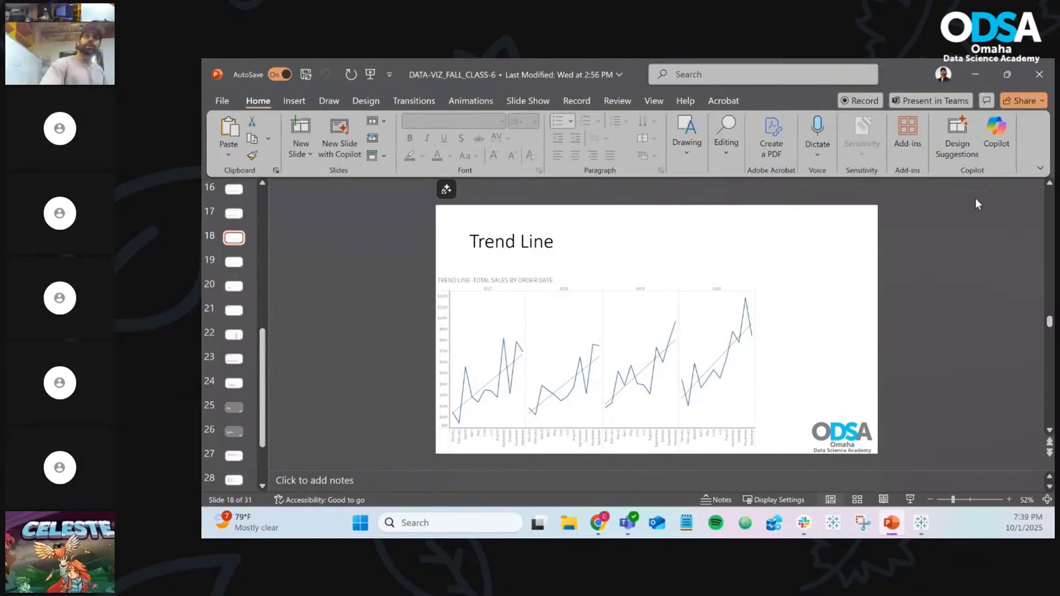
click(972, 86)
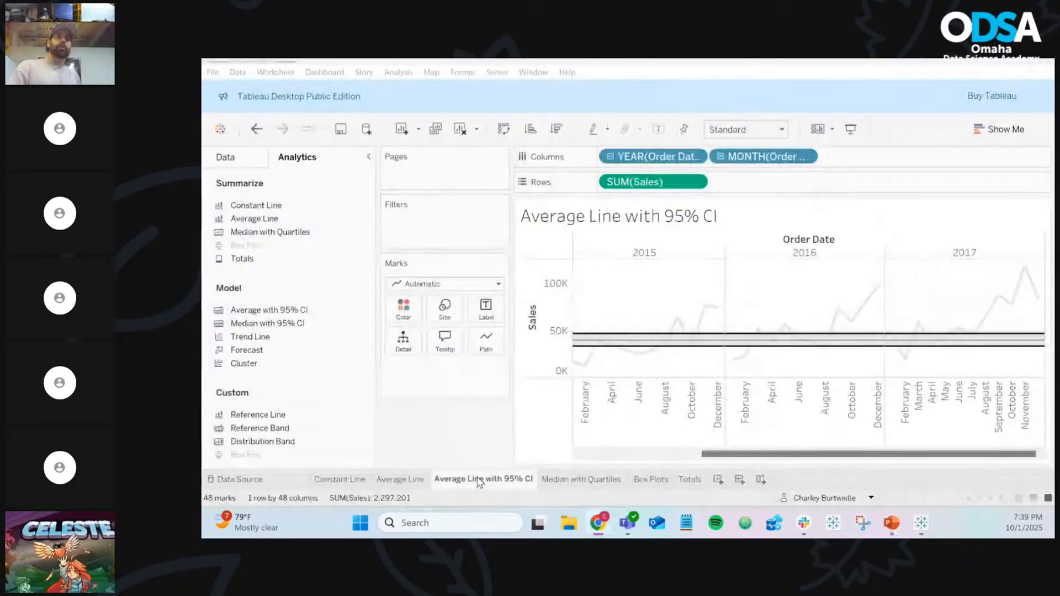
Duplicate the Average Line sheet and fit the copy to Entire View
click(405, 480)
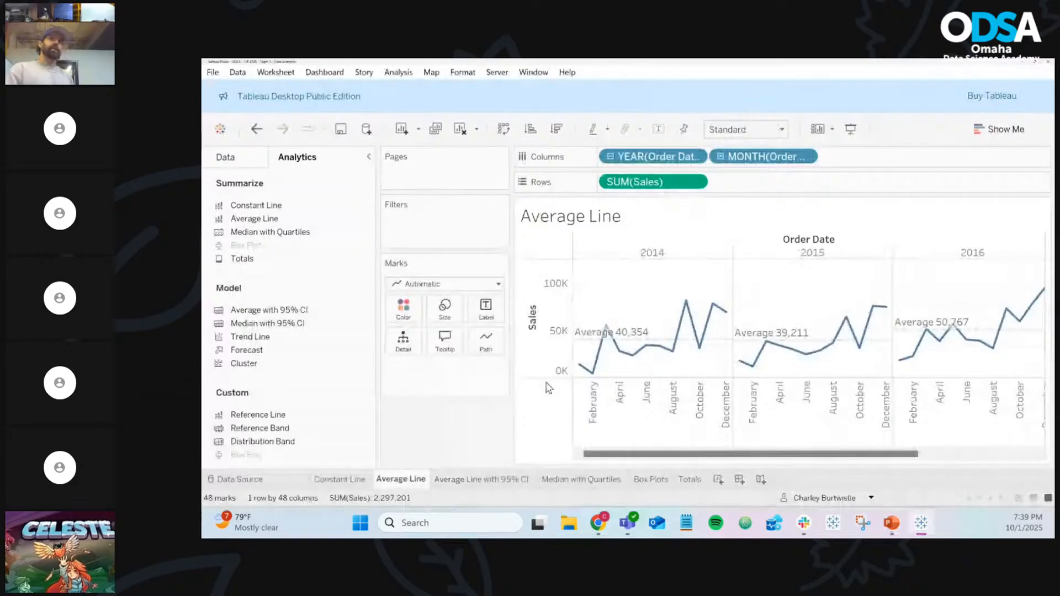
mouse_move(667, 345)
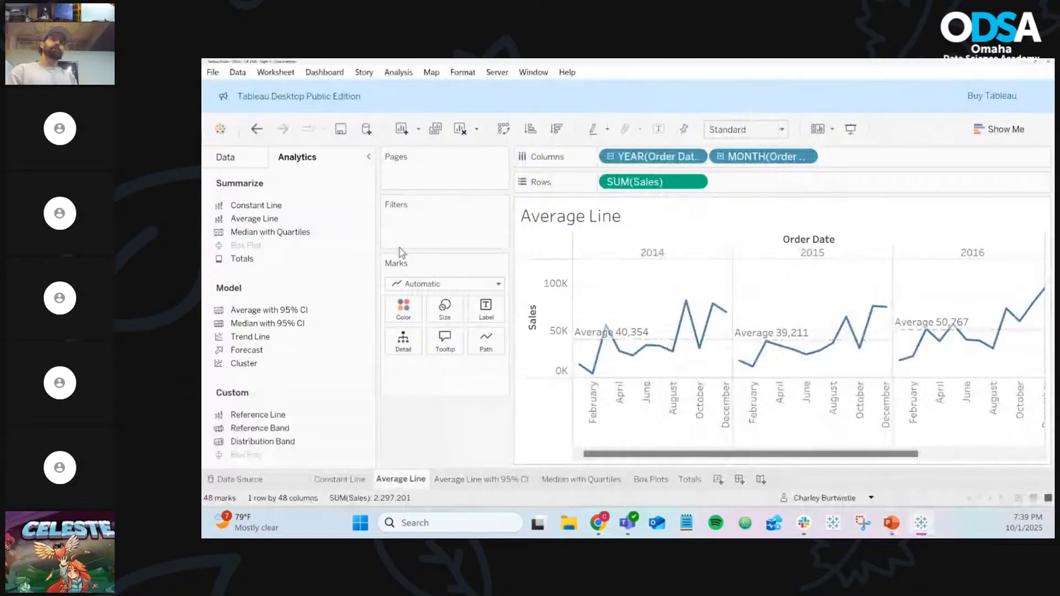
click(436, 129)
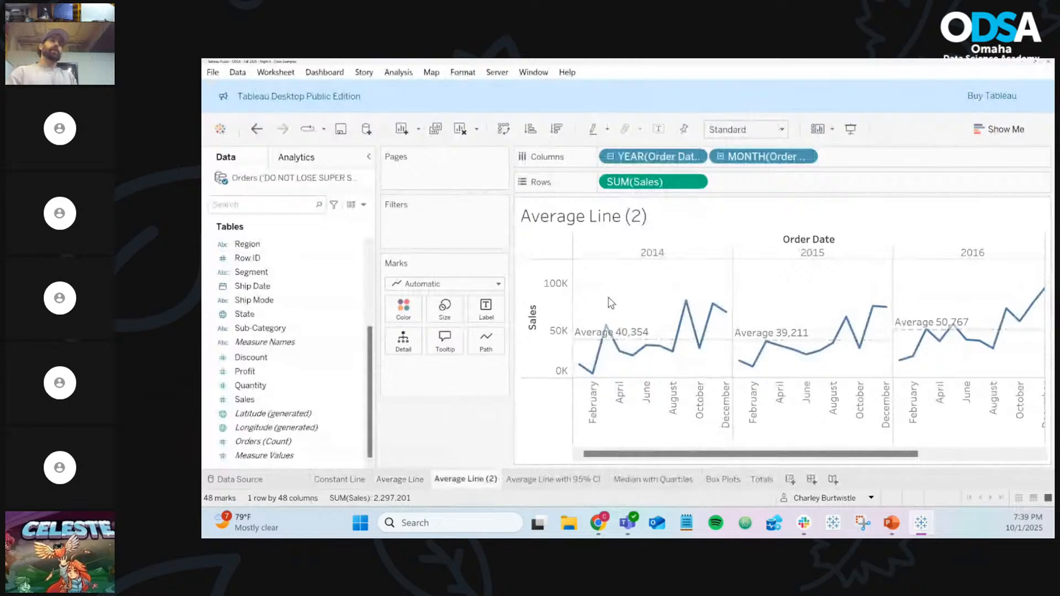
mouse_move(629, 345)
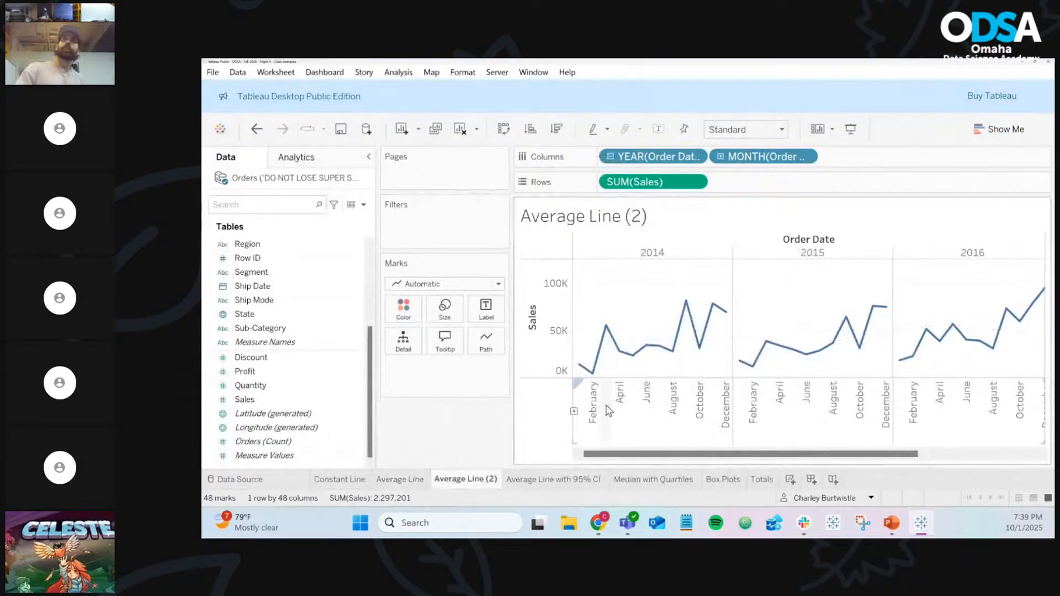
click(746, 130)
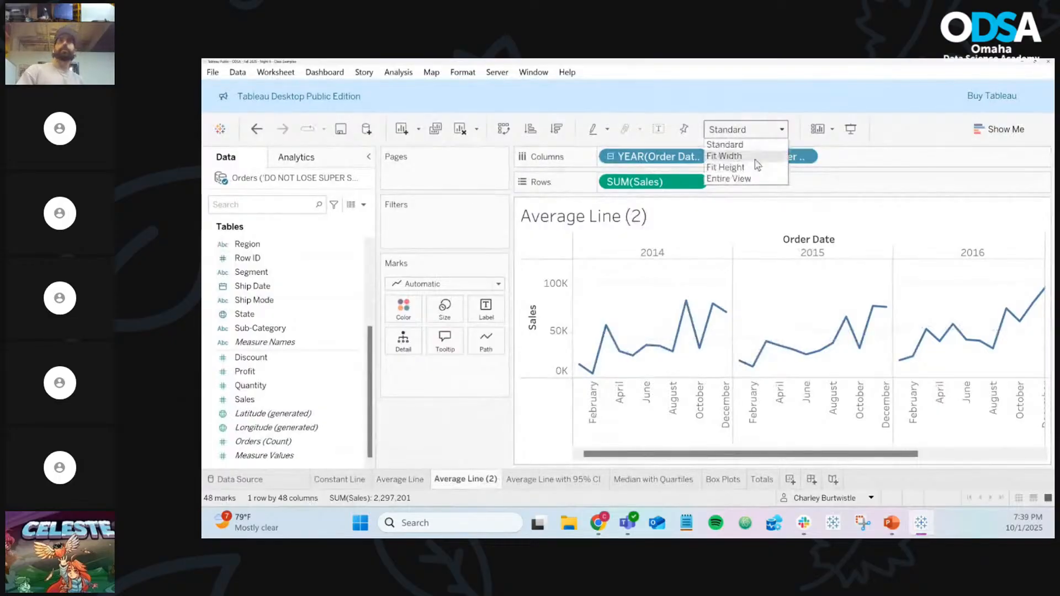
click(753, 179)
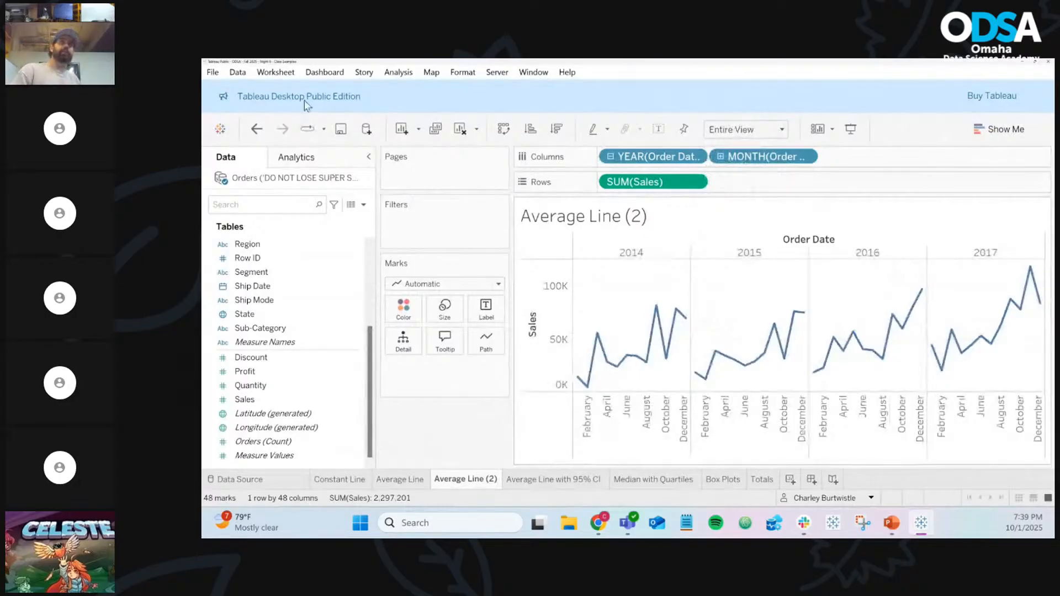
Drop Trend Line from Analytics onto the Linear target to add per-year linear trends
click(307, 161)
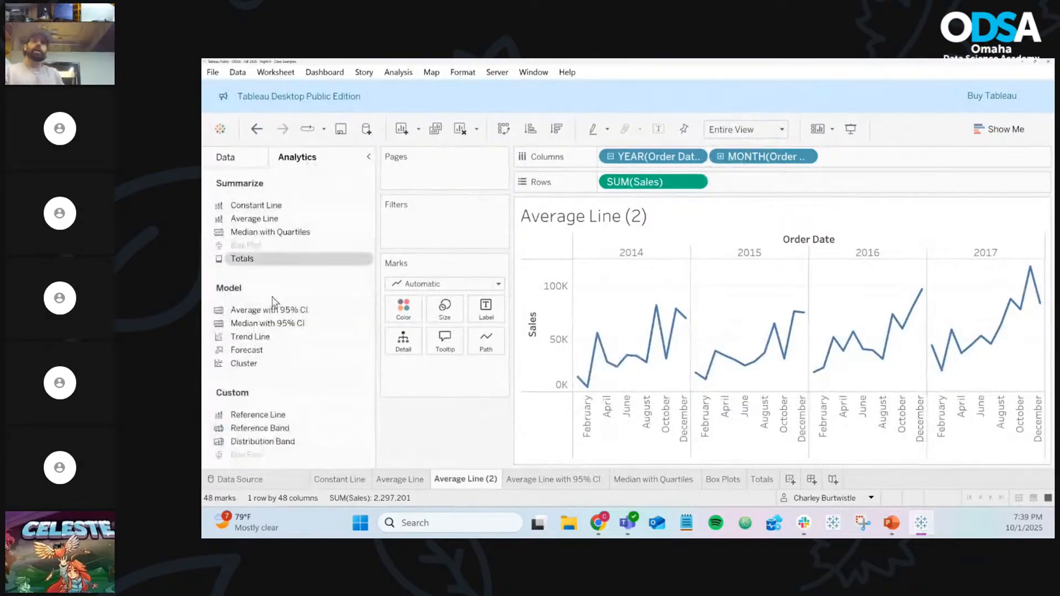
drag(251, 337, 550, 318)
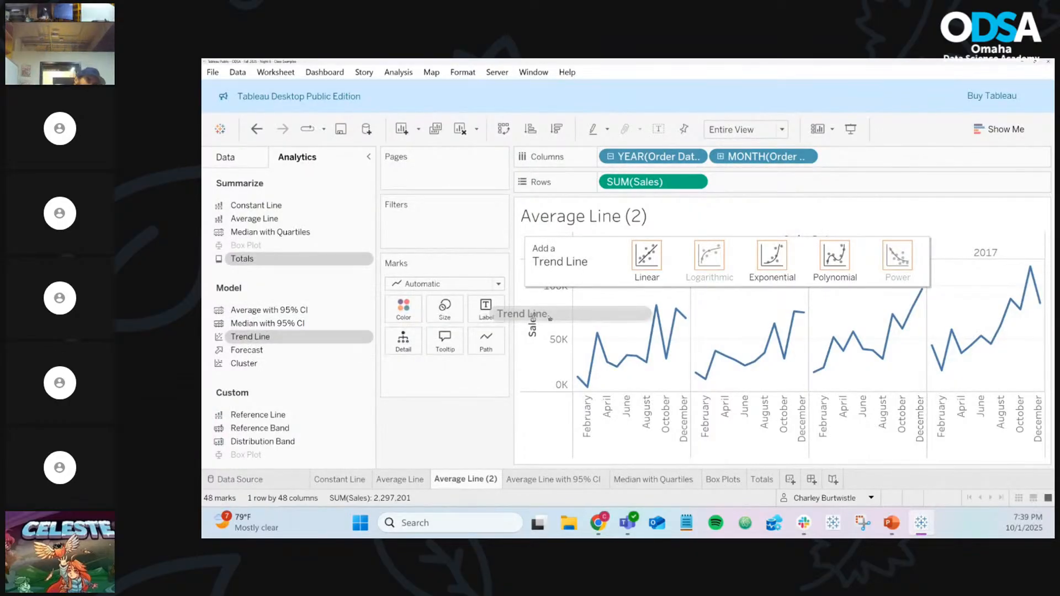
drag(550, 318, 642, 270)
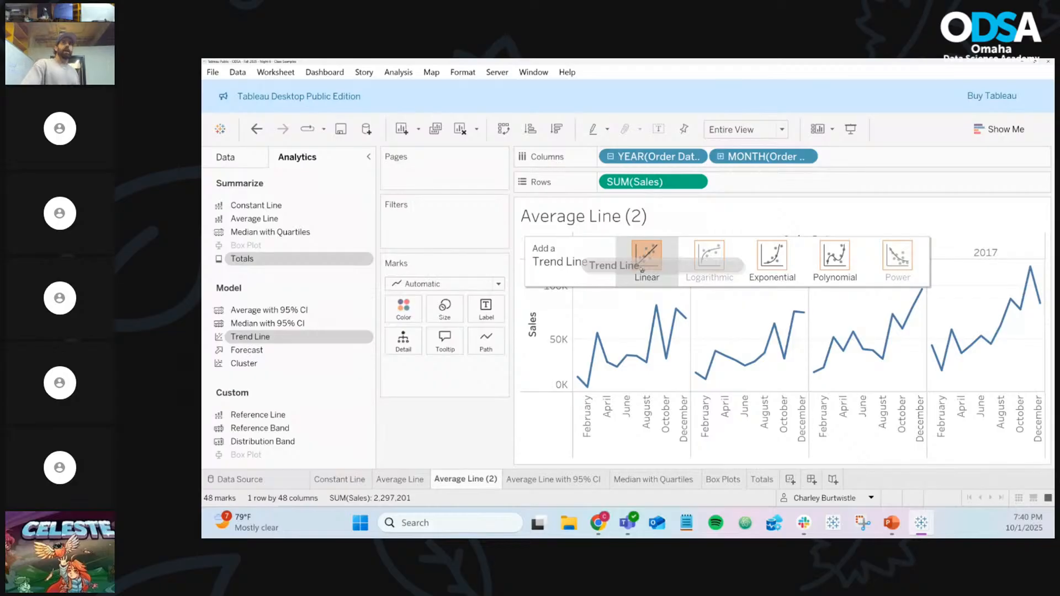
drag(642, 269, 574, 285)
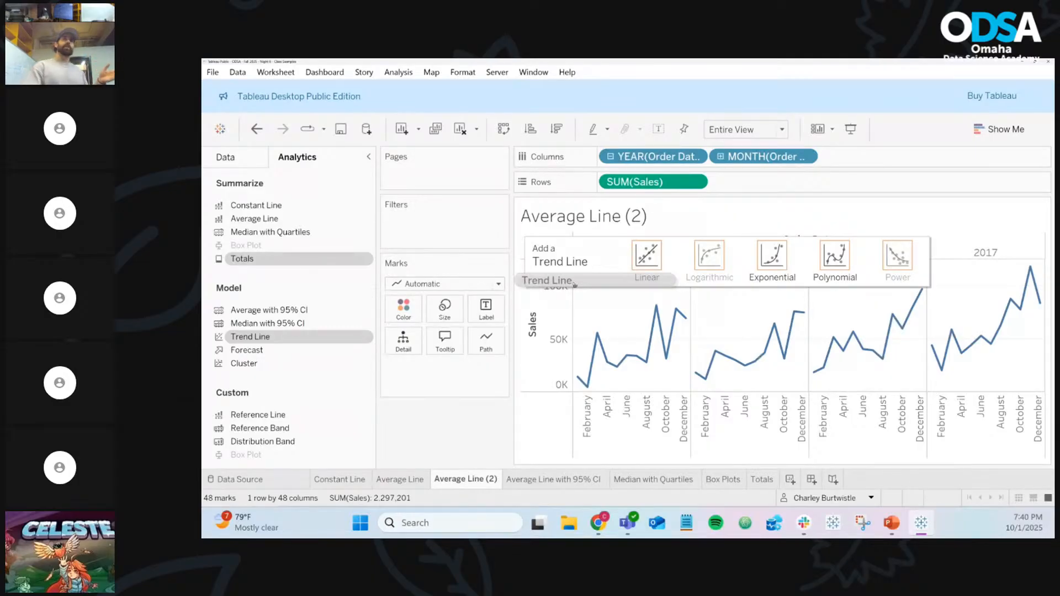
drag(574, 285, 582, 285)
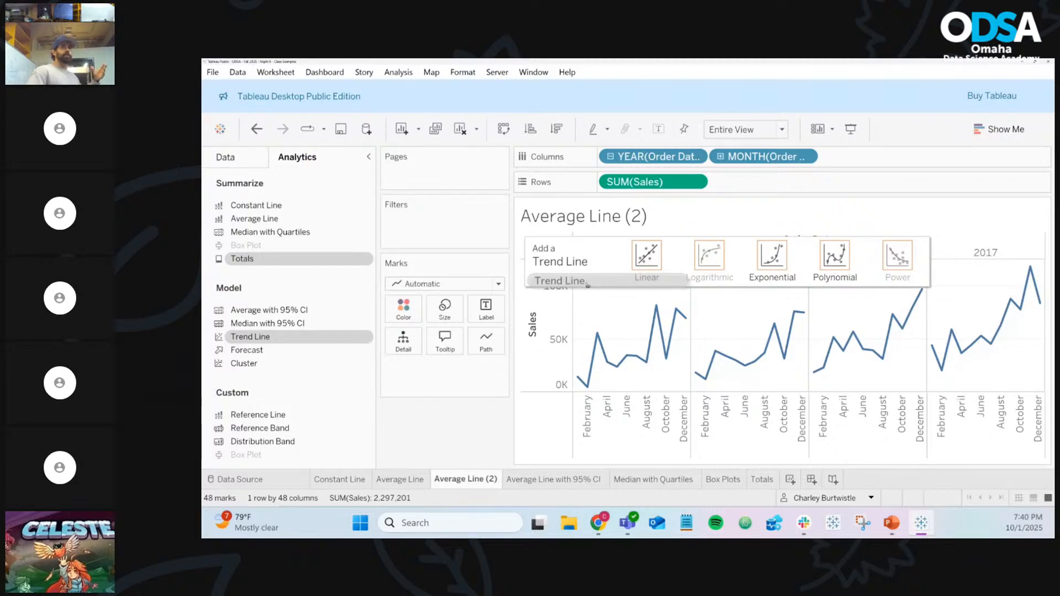
drag(587, 284, 640, 265)
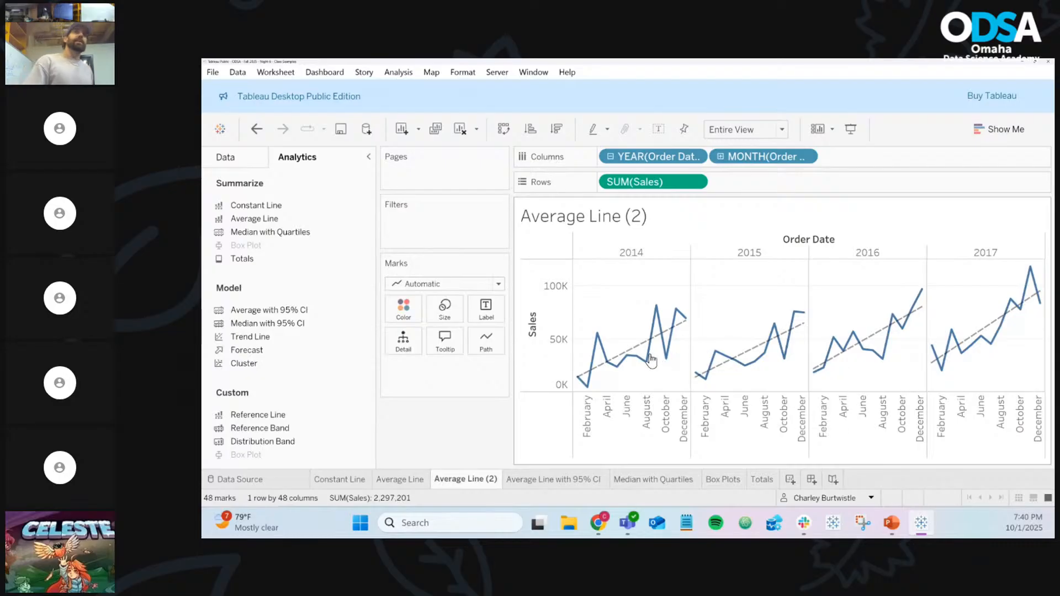
mouse_move(641, 351)
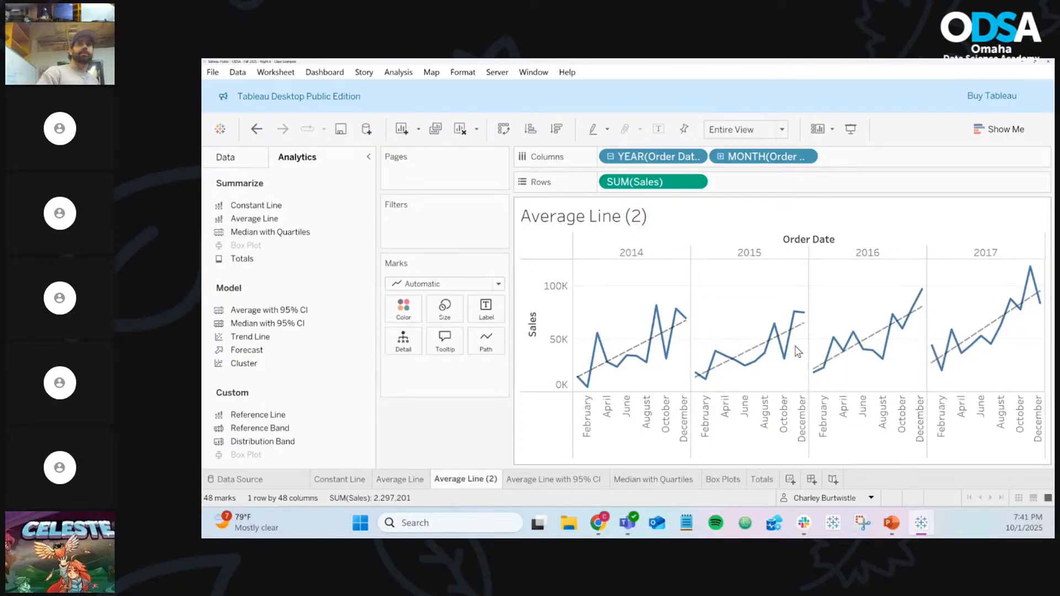
mouse_move(752, 352)
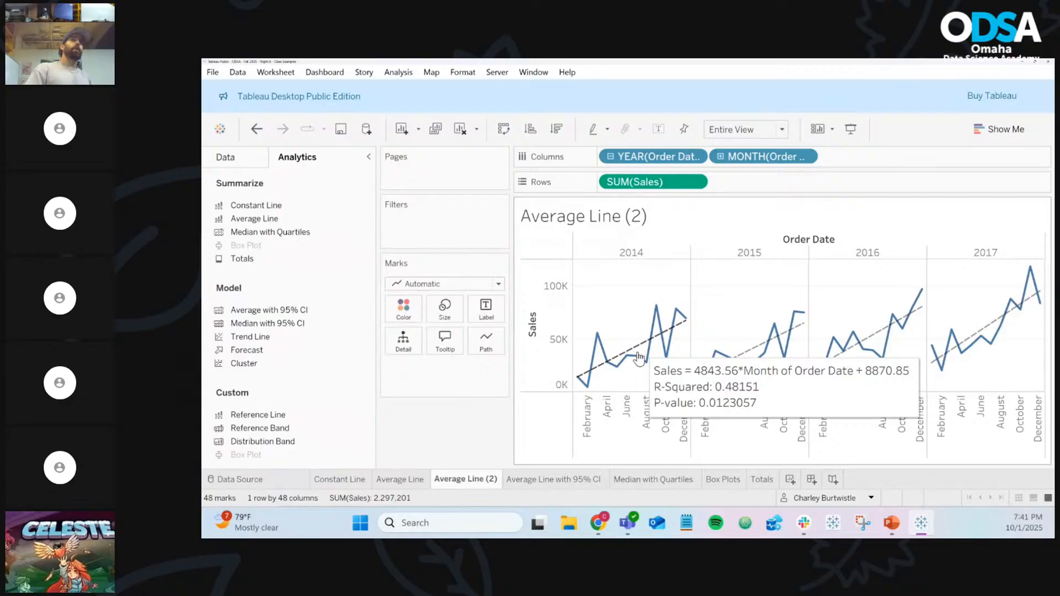
mouse_move(595, 383)
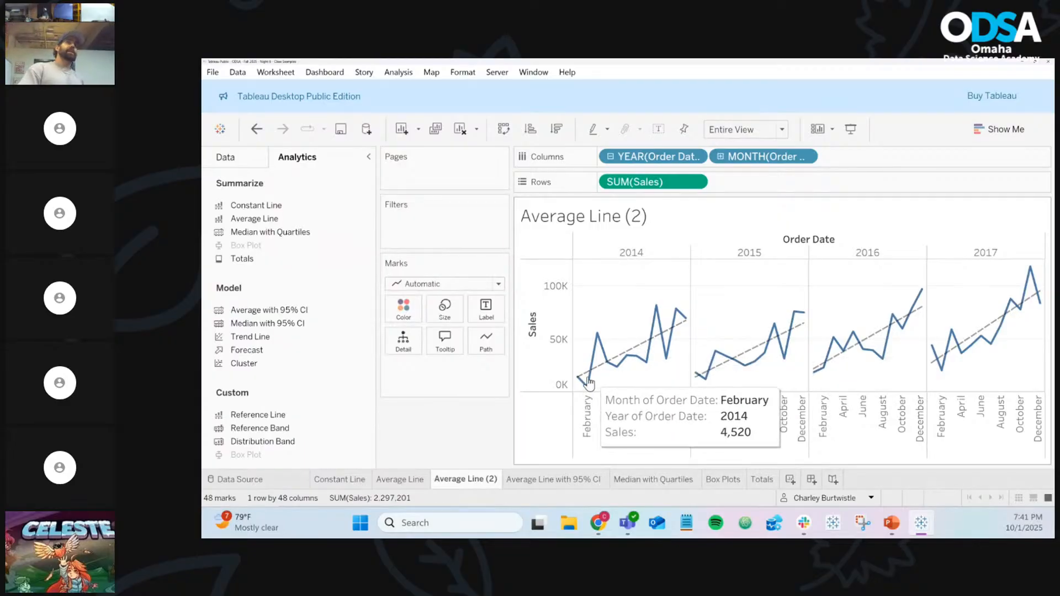
mouse_move(601, 343)
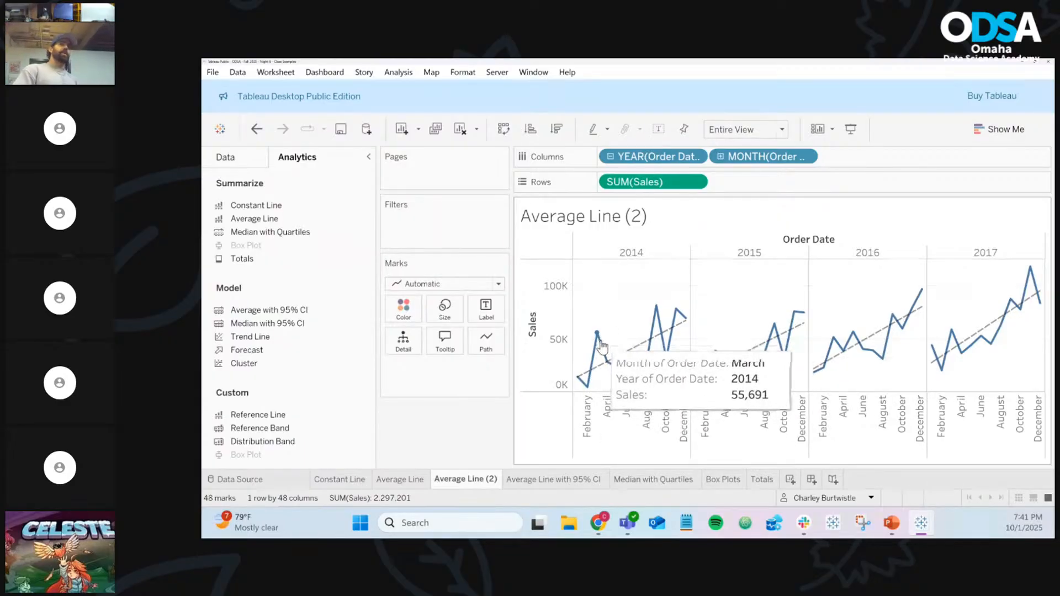
mouse_move(667, 347)
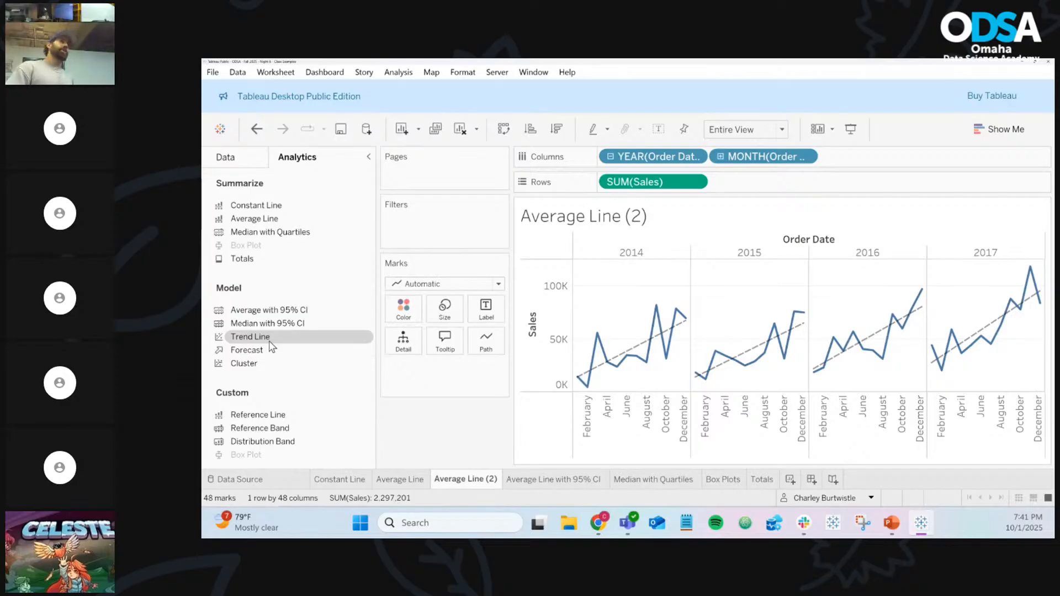
Replace the trend lines with Exponential ones and inspect 2014's model (R-squared 0.489018)
drag(270, 346, 795, 268)
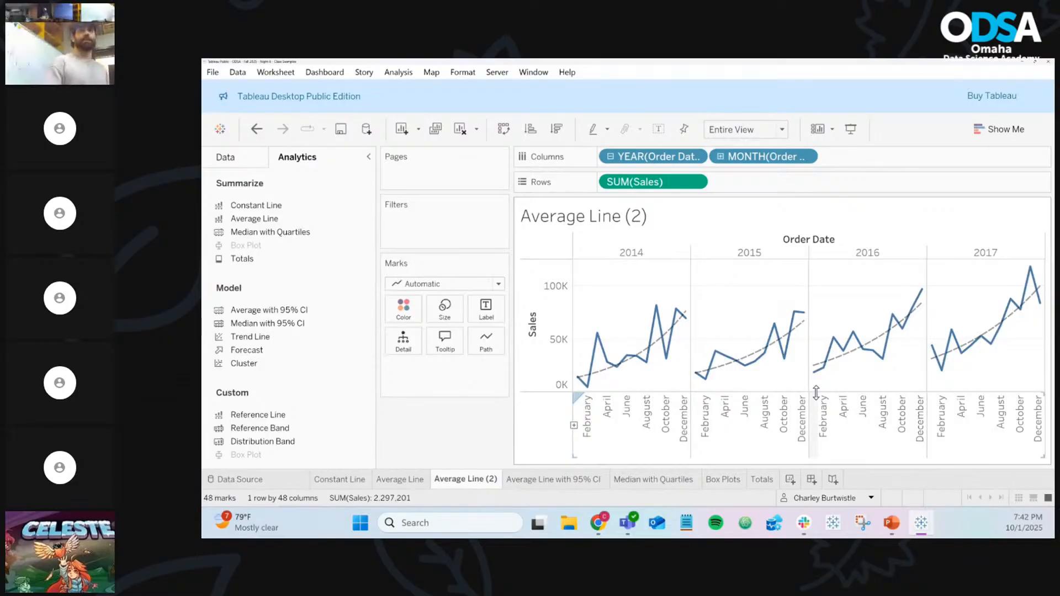
mouse_move(819, 365)
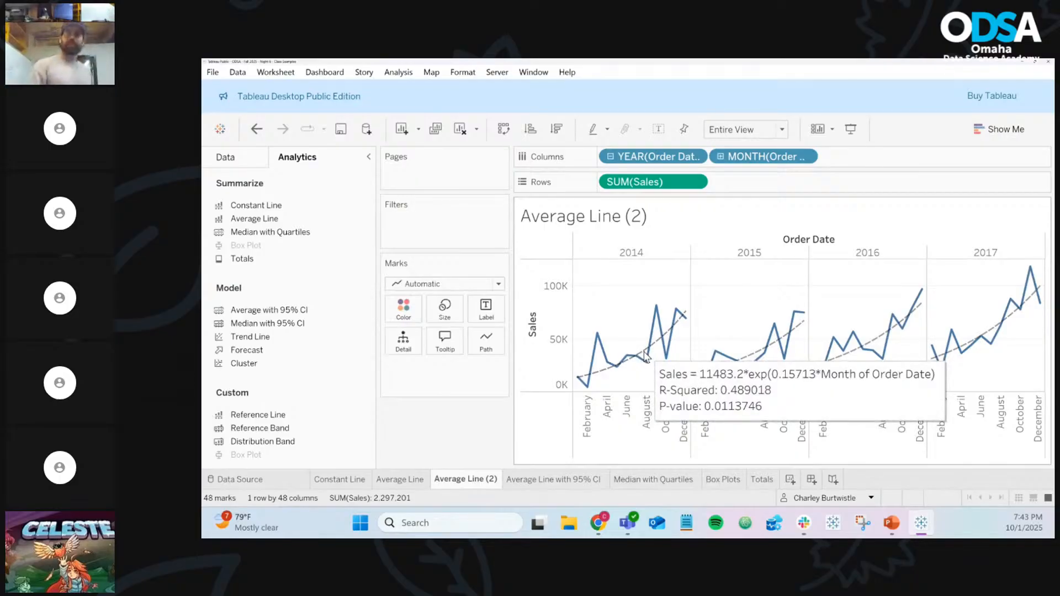
click(645, 356)
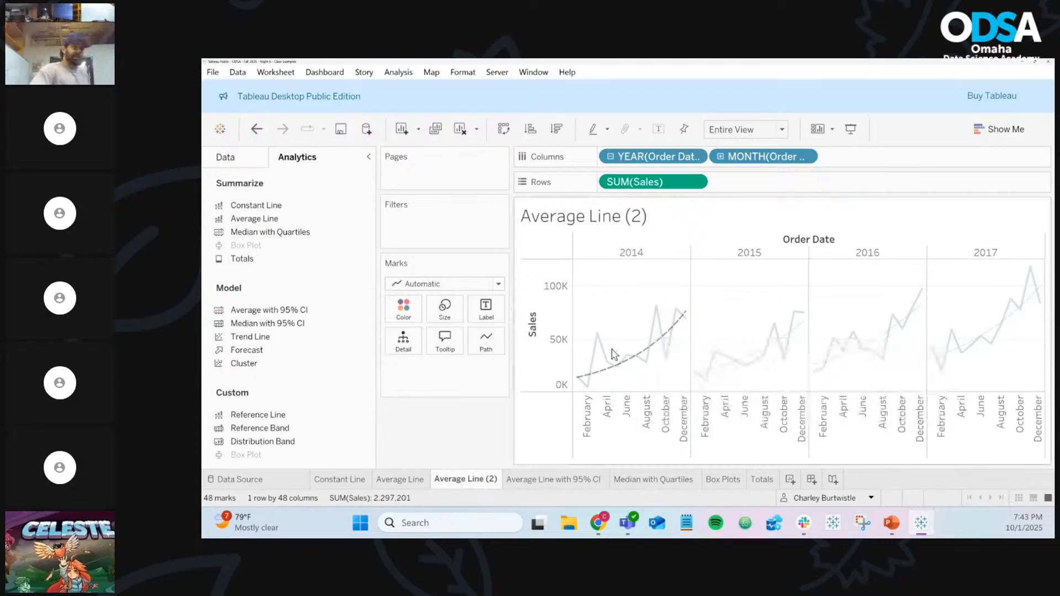
click(645, 356)
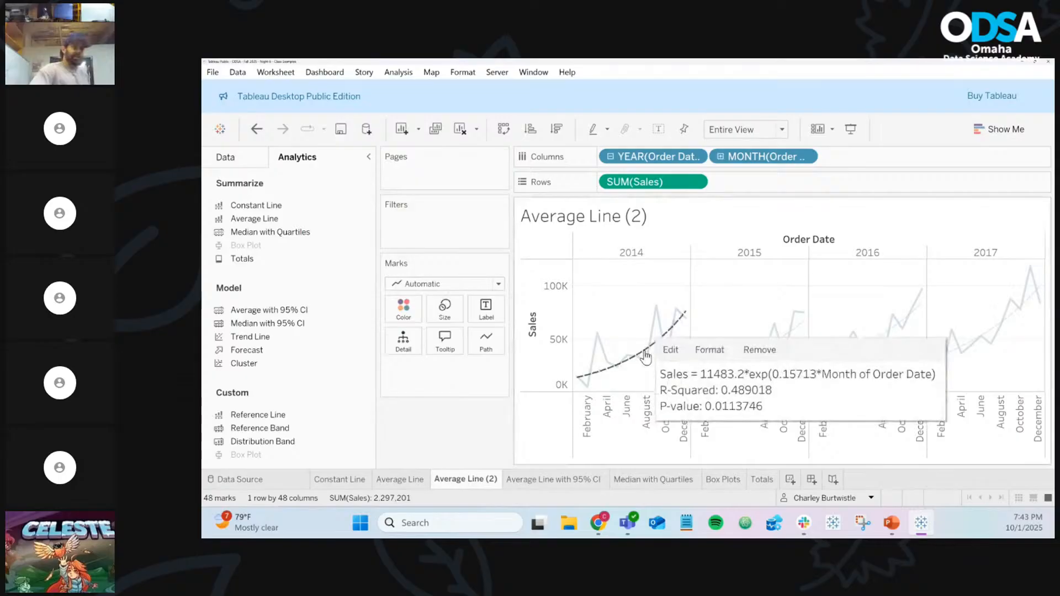
right_click(646, 356)
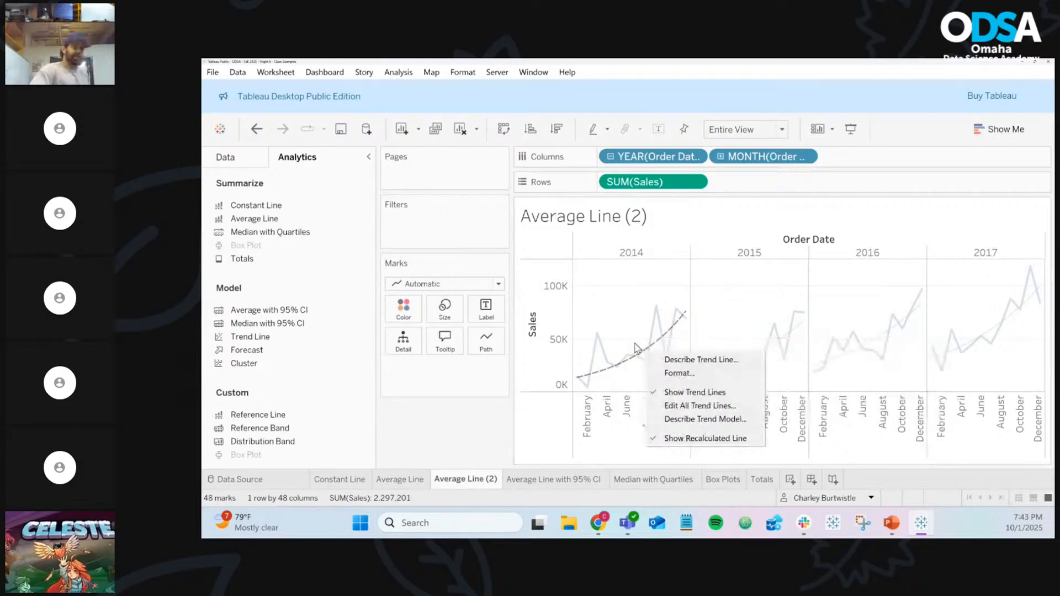
click(635, 348)
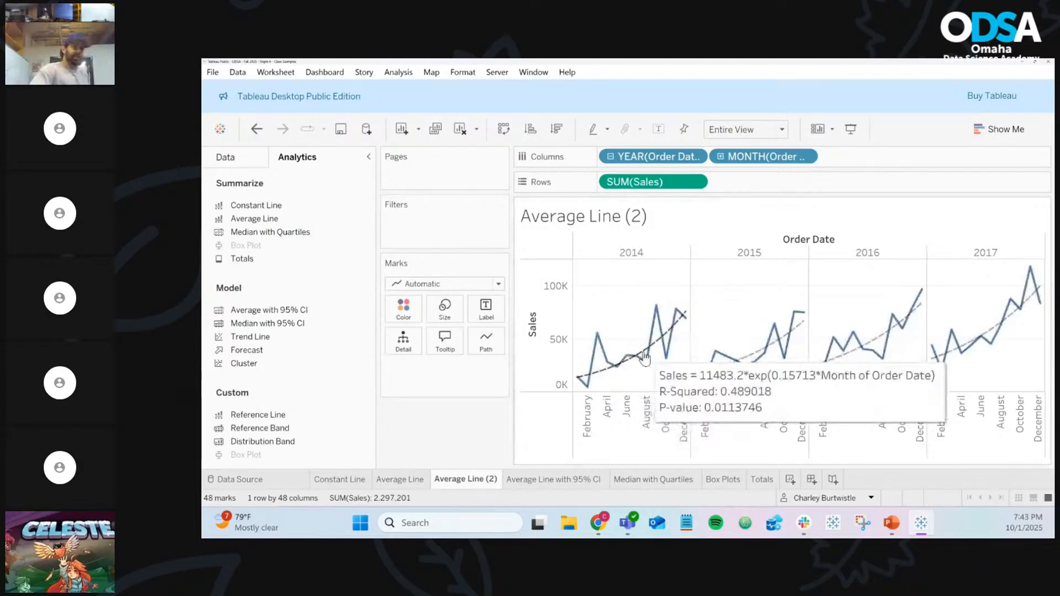
click(644, 356)
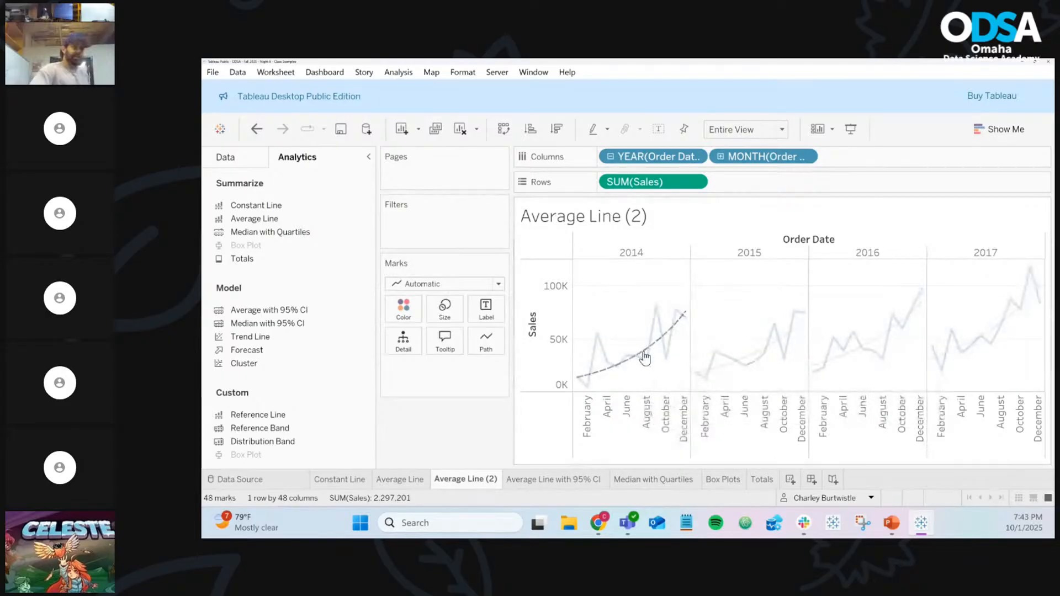
click(644, 356)
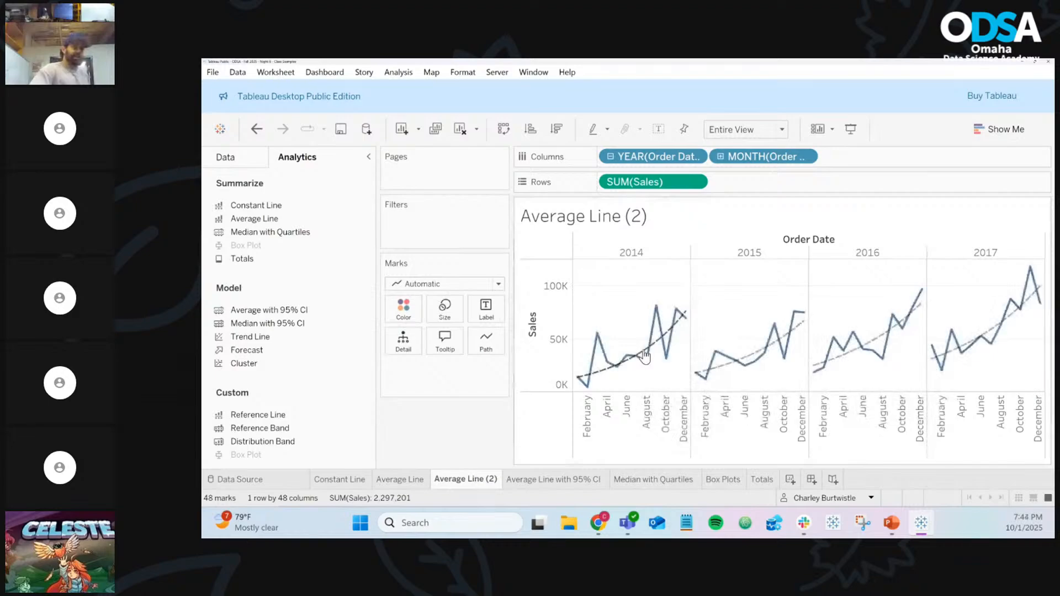
click(644, 356)
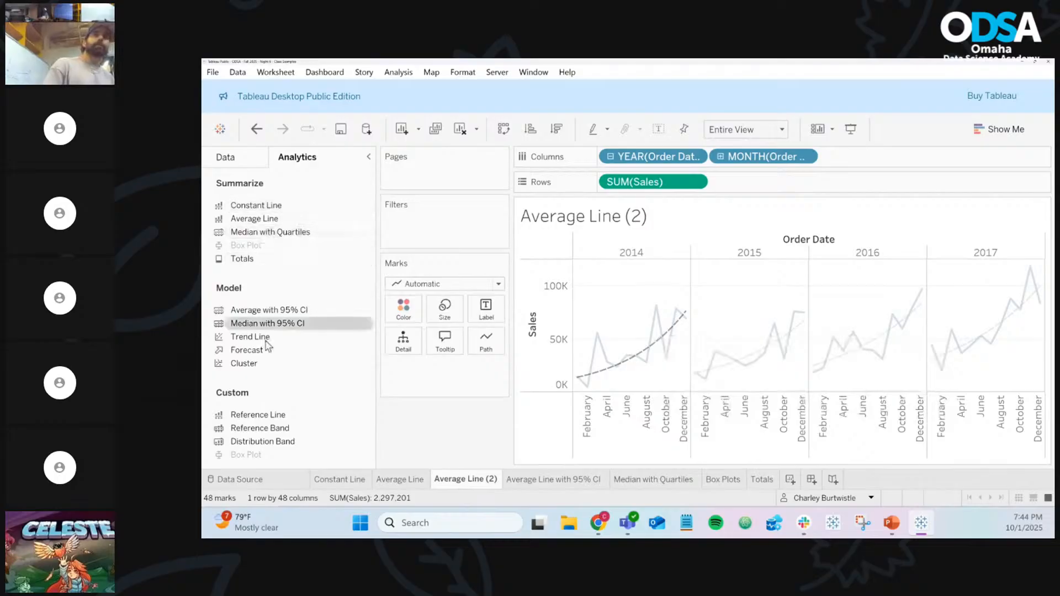
Switch the trend lines to linear and review the 2014 line's equation and p-value 0.0123057
drag(266, 343, 648, 271)
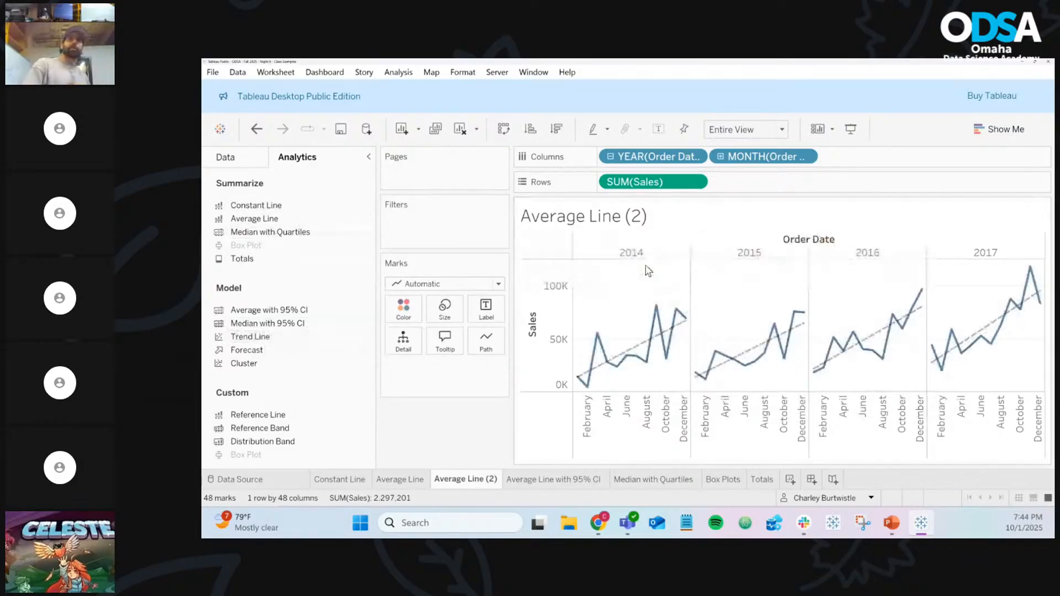
right_click(639, 352)
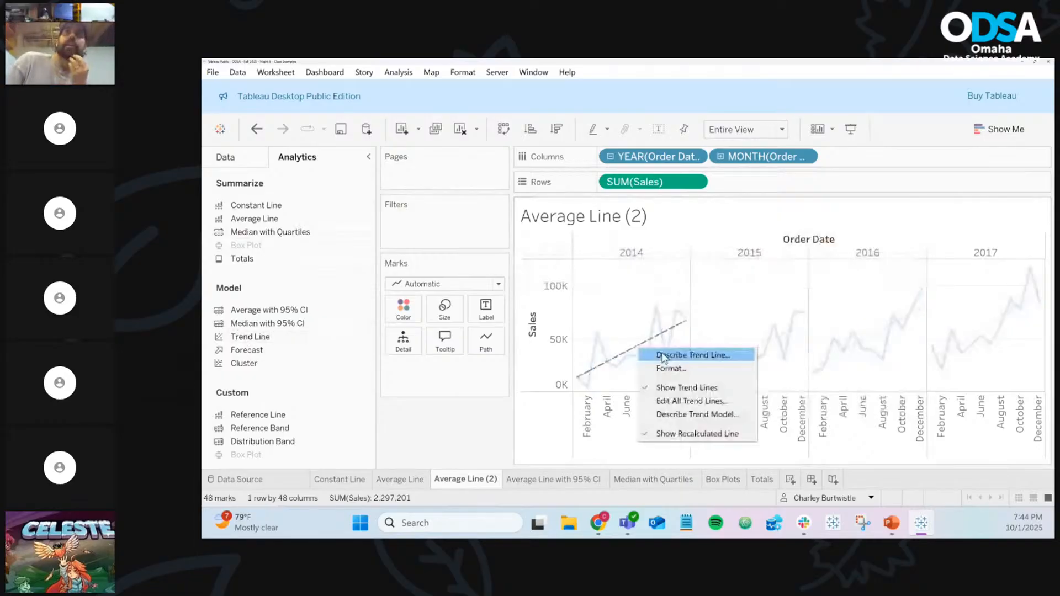
click(663, 356)
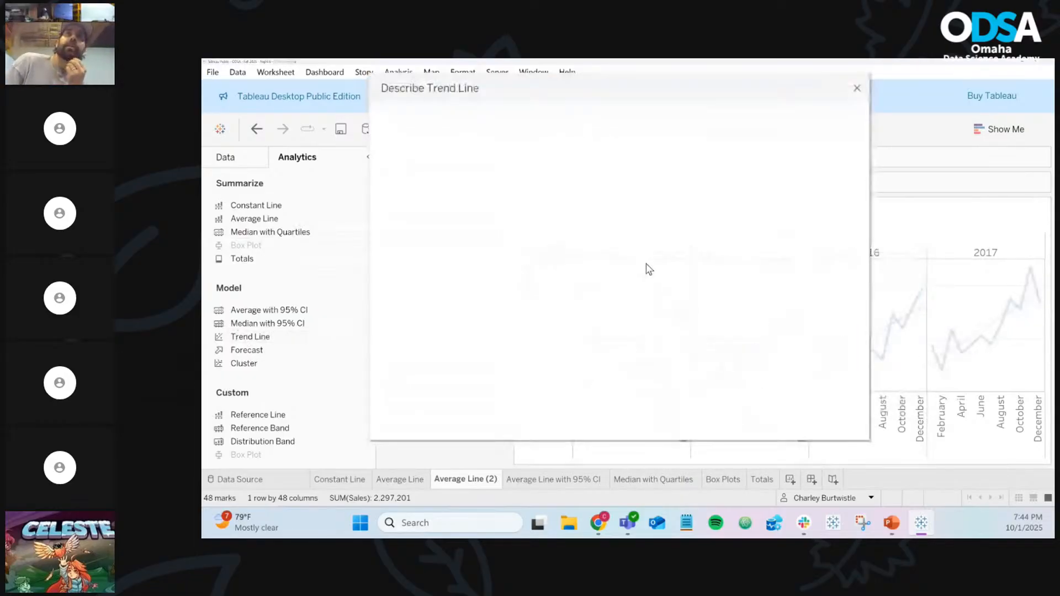
drag(660, 141, 481, 147)
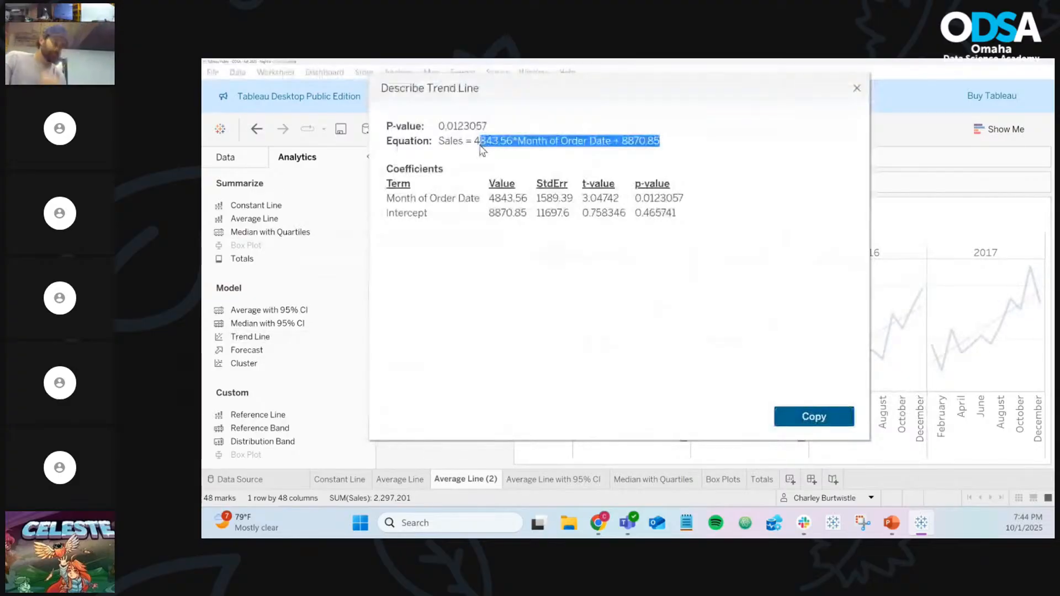
drag(481, 150, 478, 150)
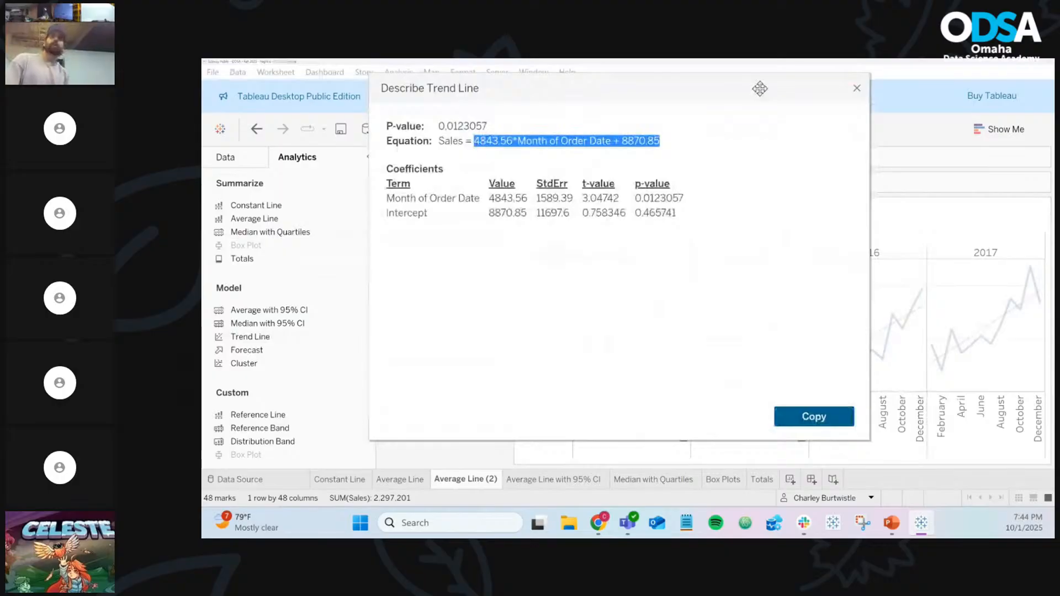
click(857, 89)
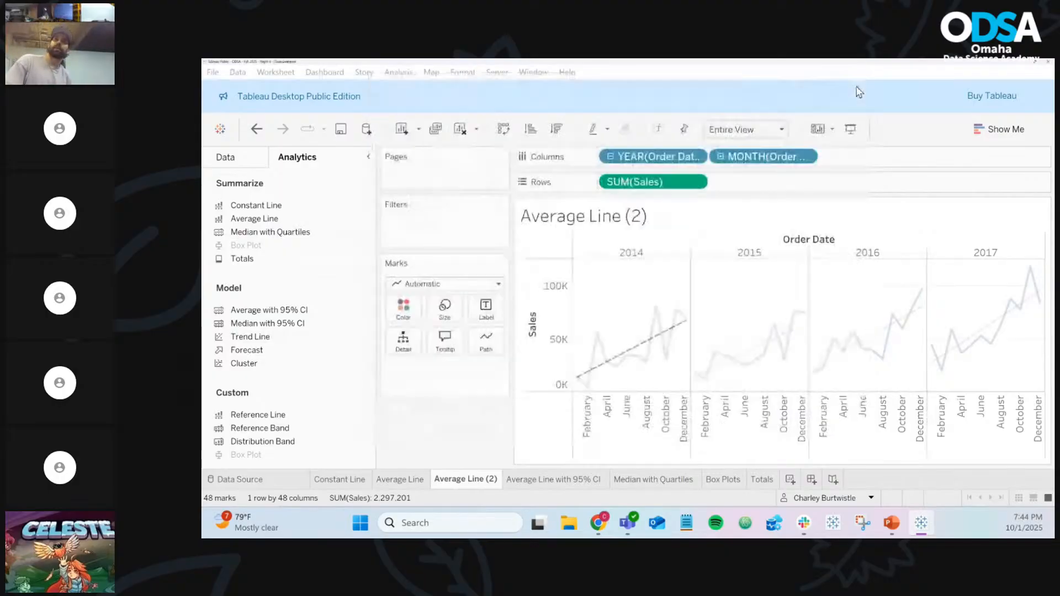
mouse_move(685, 333)
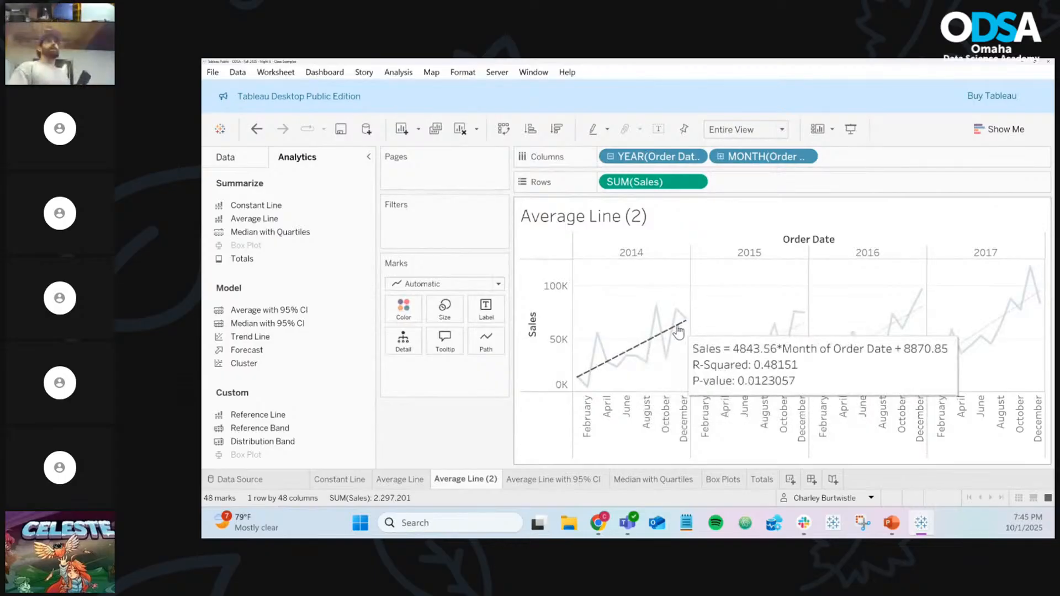
right_click(679, 331)
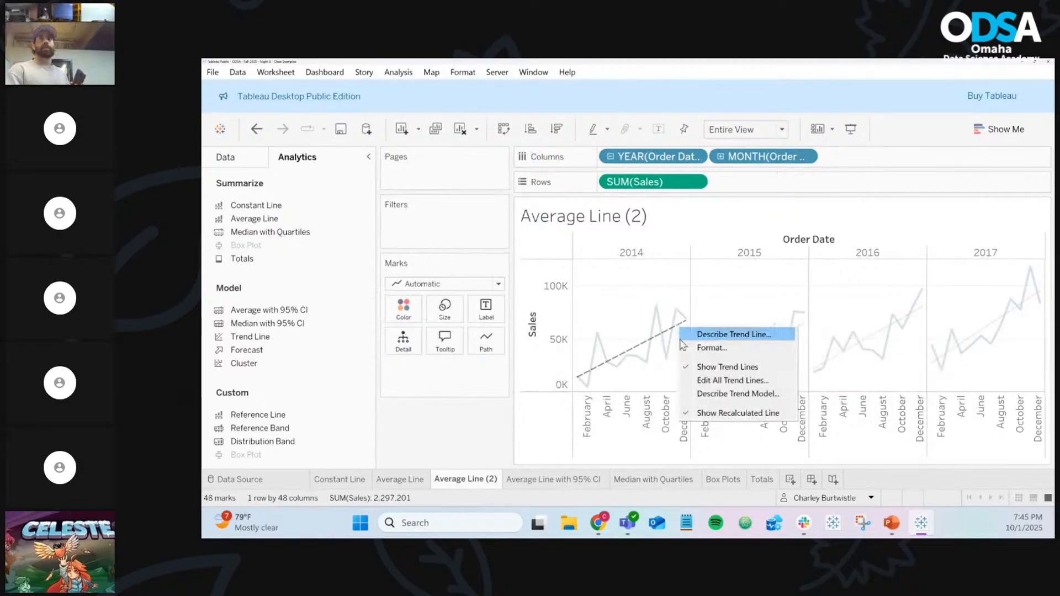
click(621, 328)
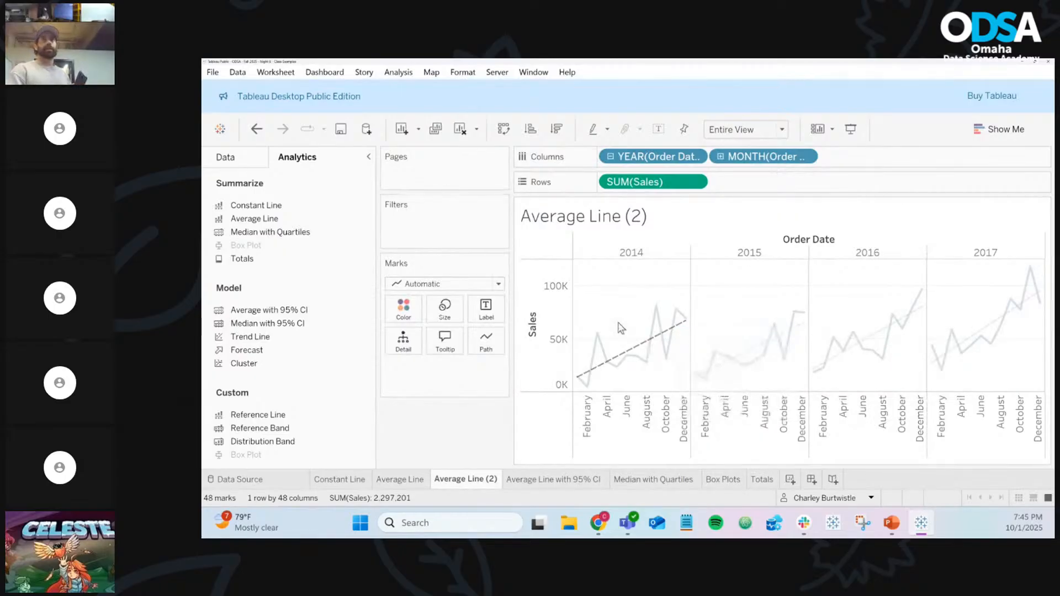
mouse_move(637, 346)
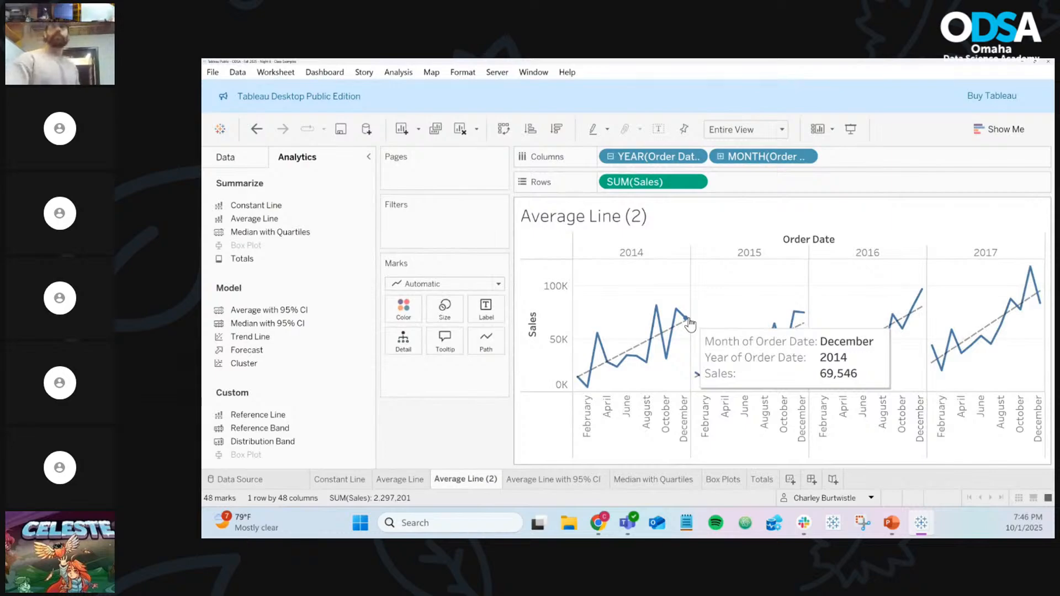
mouse_move(682, 330)
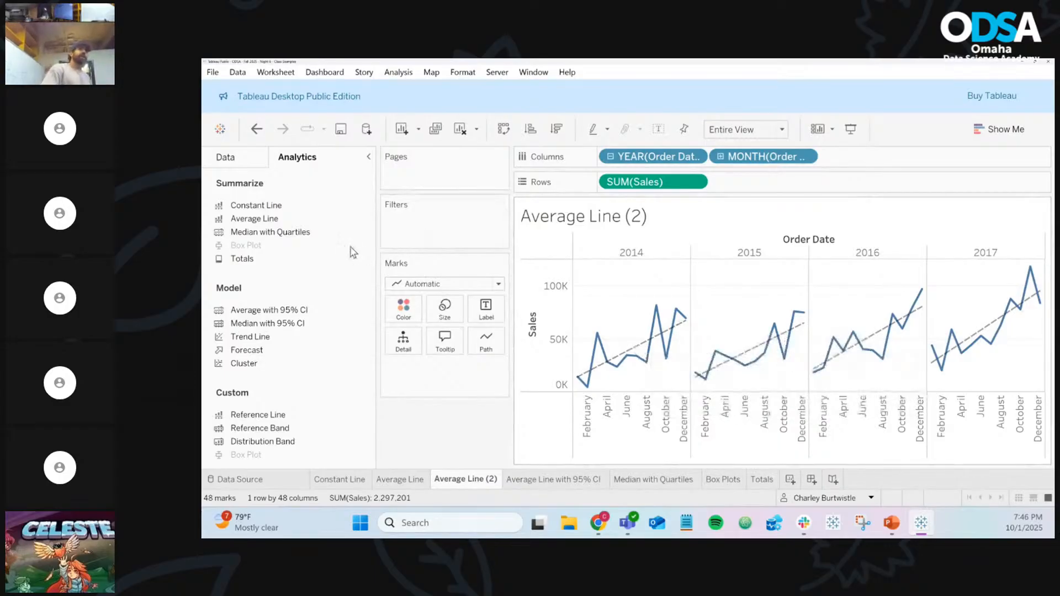
Replace the yearly trend lines with exponential curves, giving 2014 an R-squared of 0.489018
drag(278, 339, 784, 261)
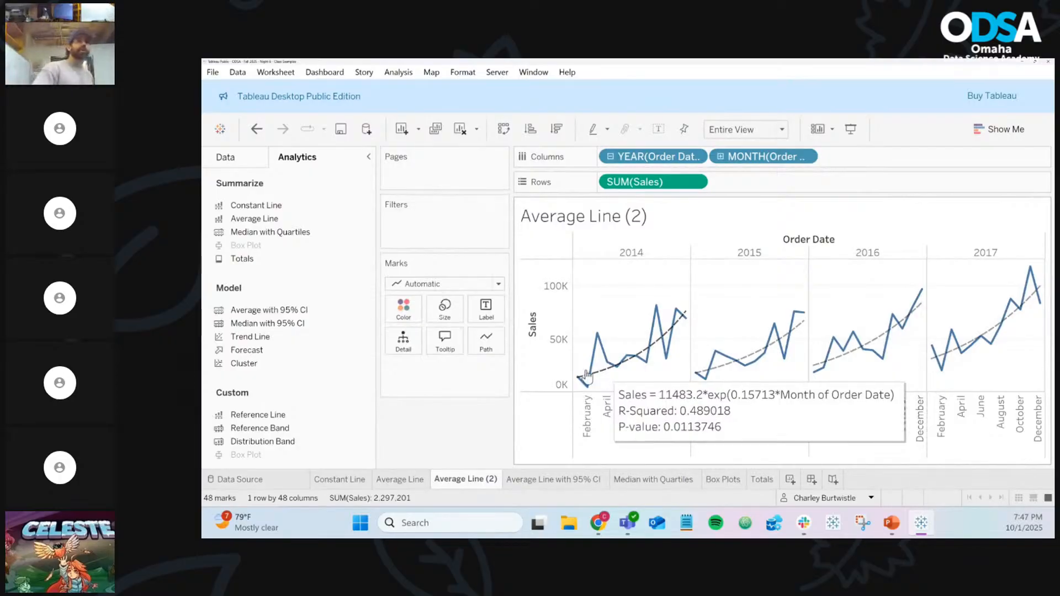
drag(250, 336, 867, 269)
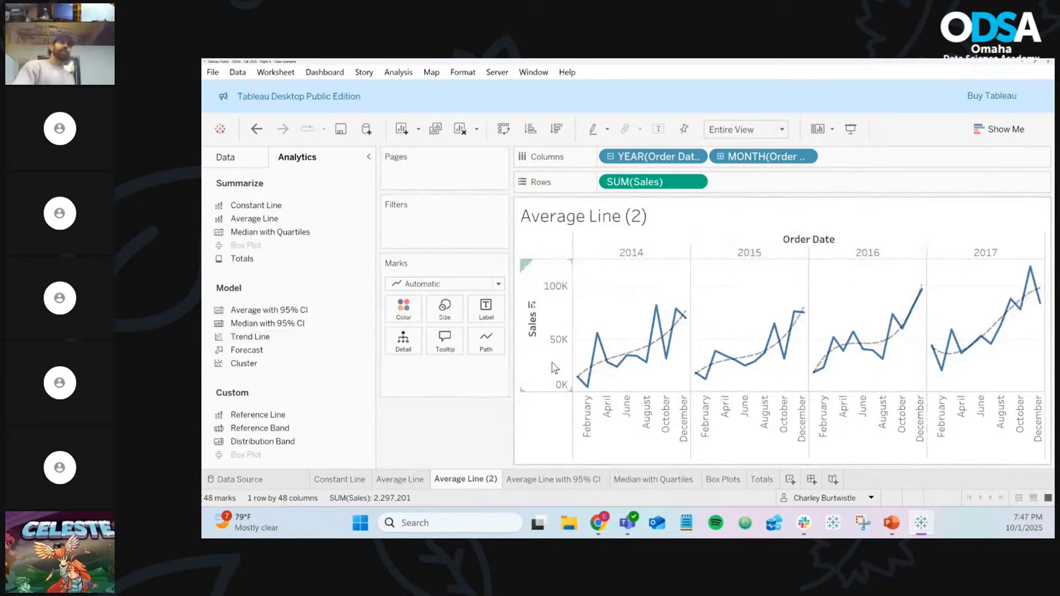
mouse_move(731, 356)
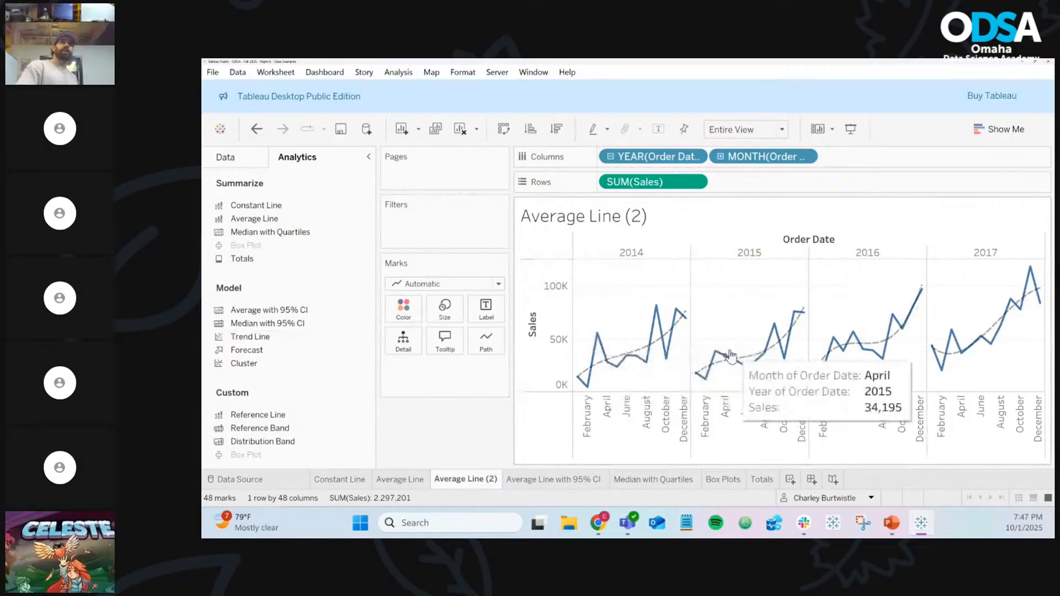
mouse_move(773, 364)
mouse_move(849, 352)
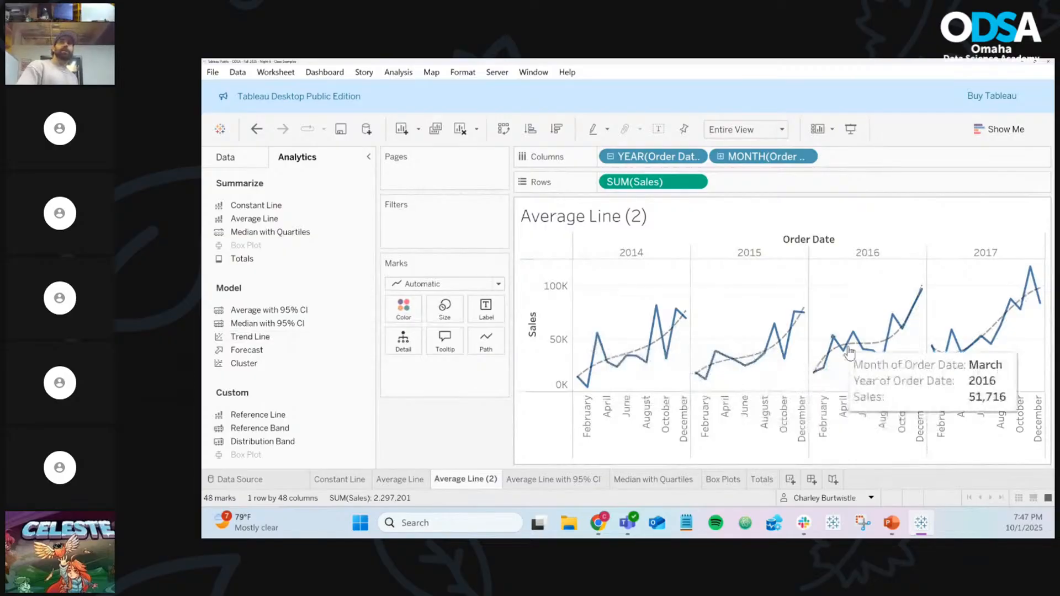
mouse_move(955, 339)
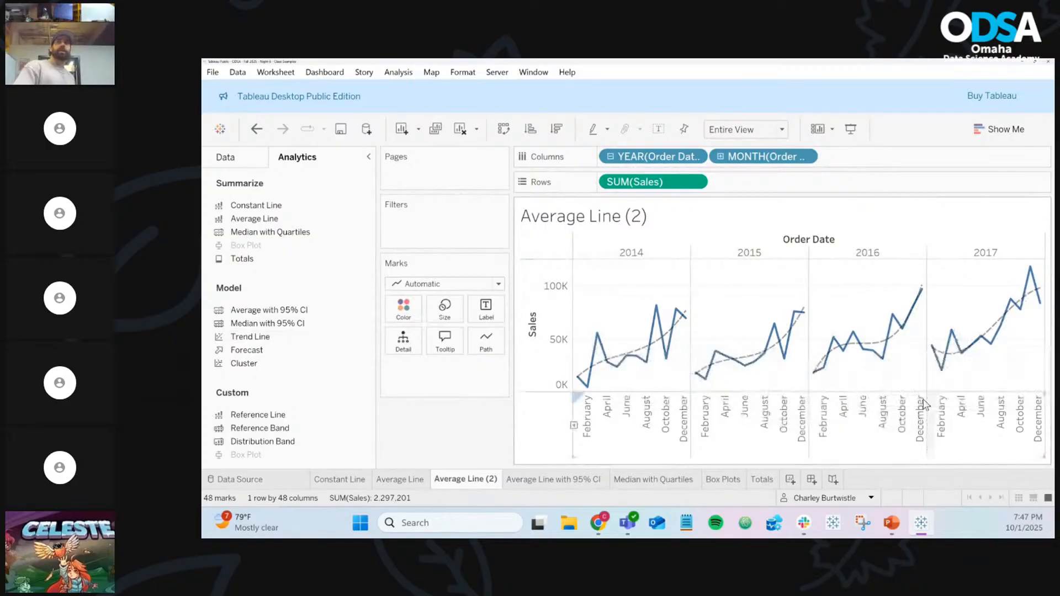
mouse_move(586, 385)
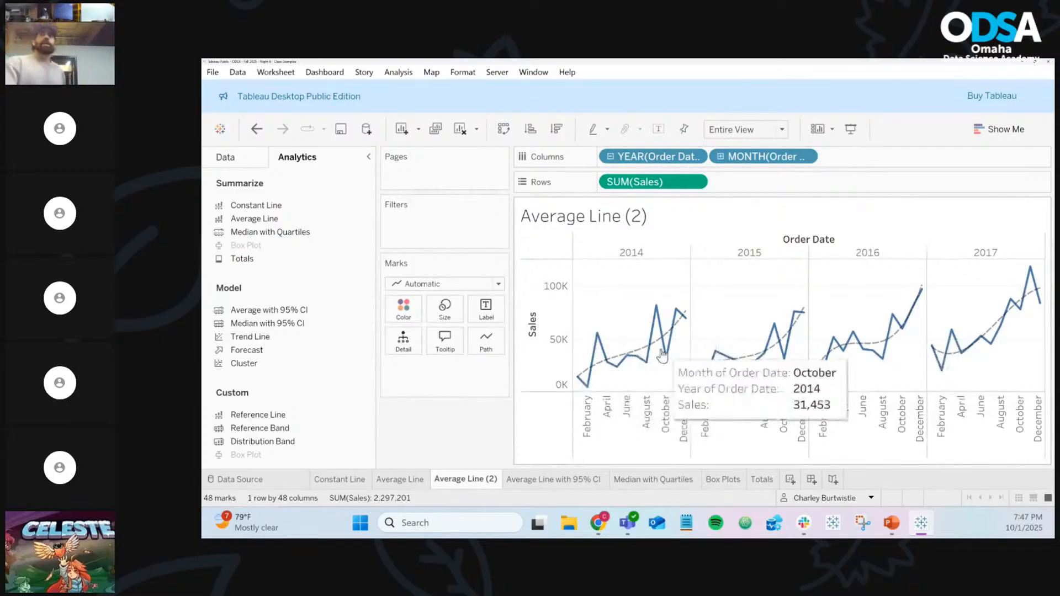
mouse_move(641, 353)
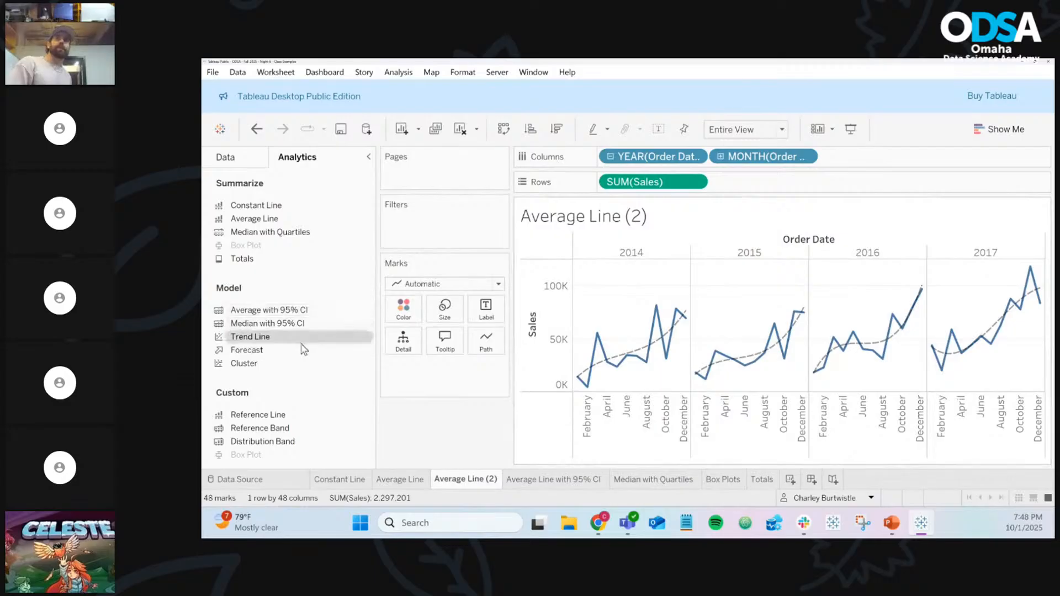
Compare linear and curved trend models, leaving curved trend lines on the chart
drag(303, 349, 772, 259)
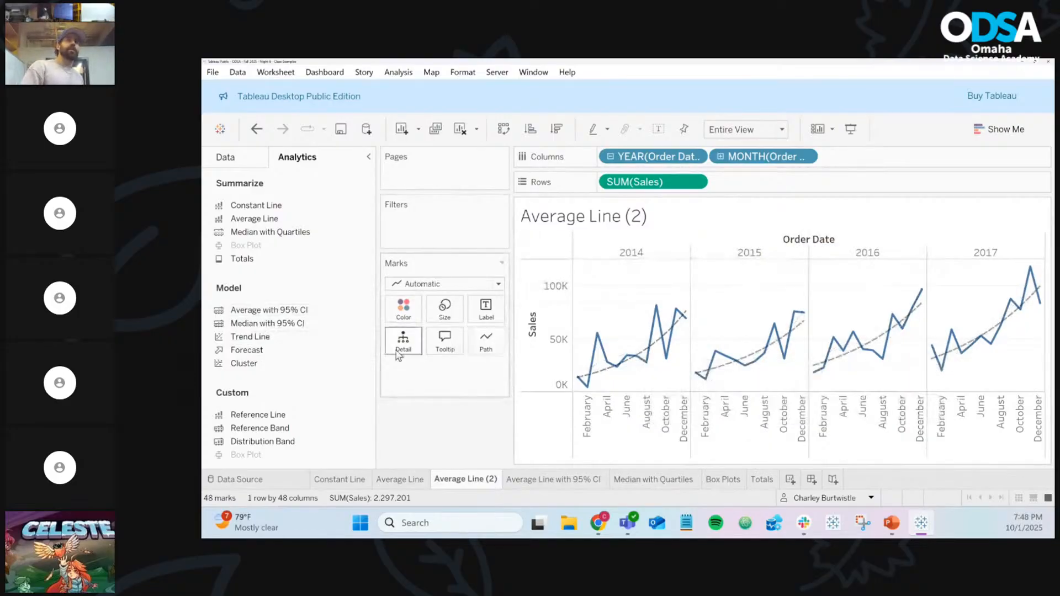
drag(250, 337, 647, 257)
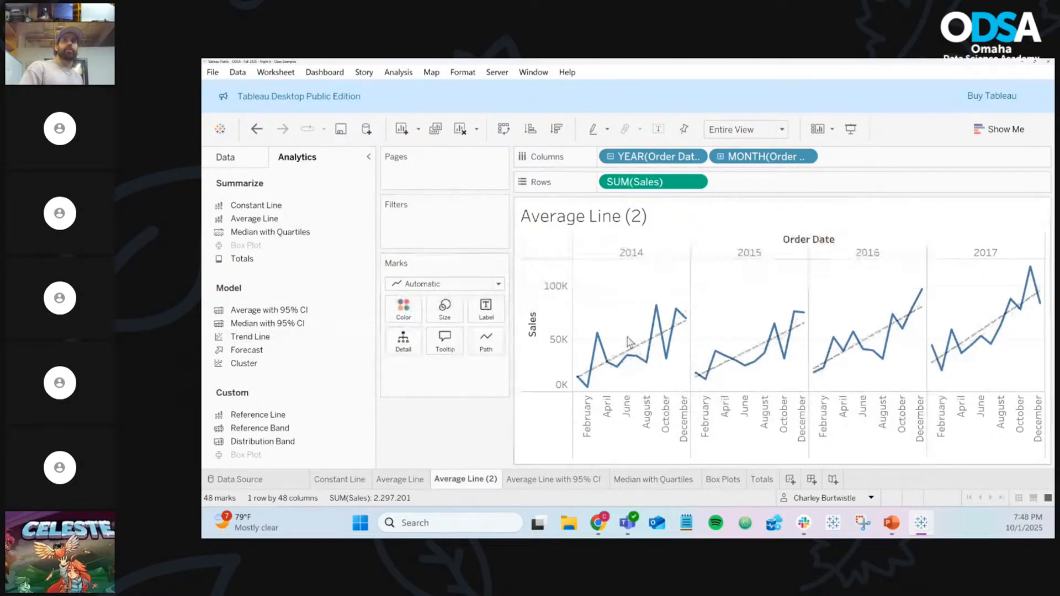
mouse_move(635, 352)
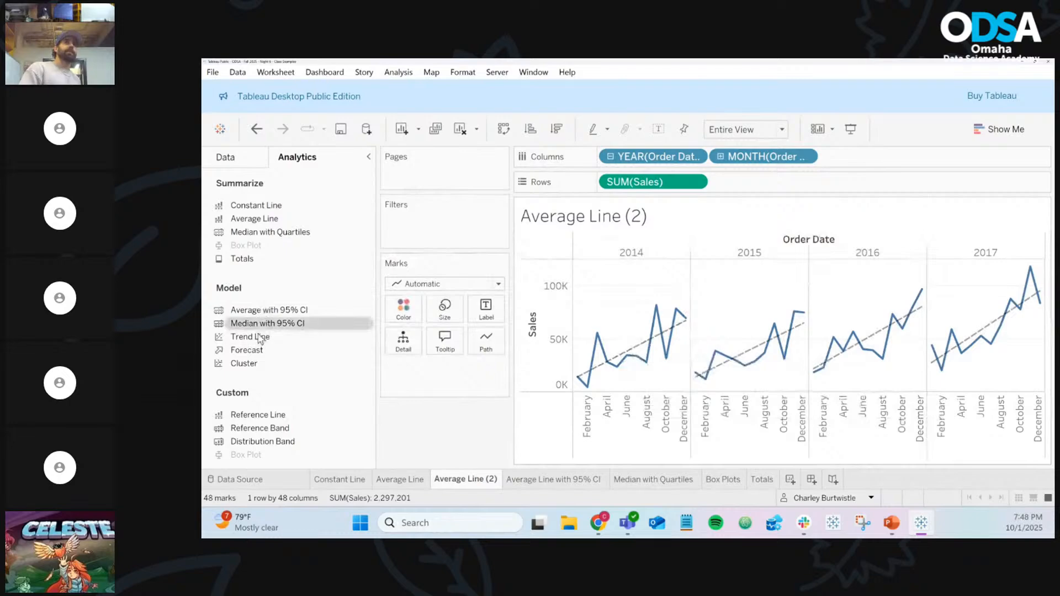
drag(259, 338, 771, 265)
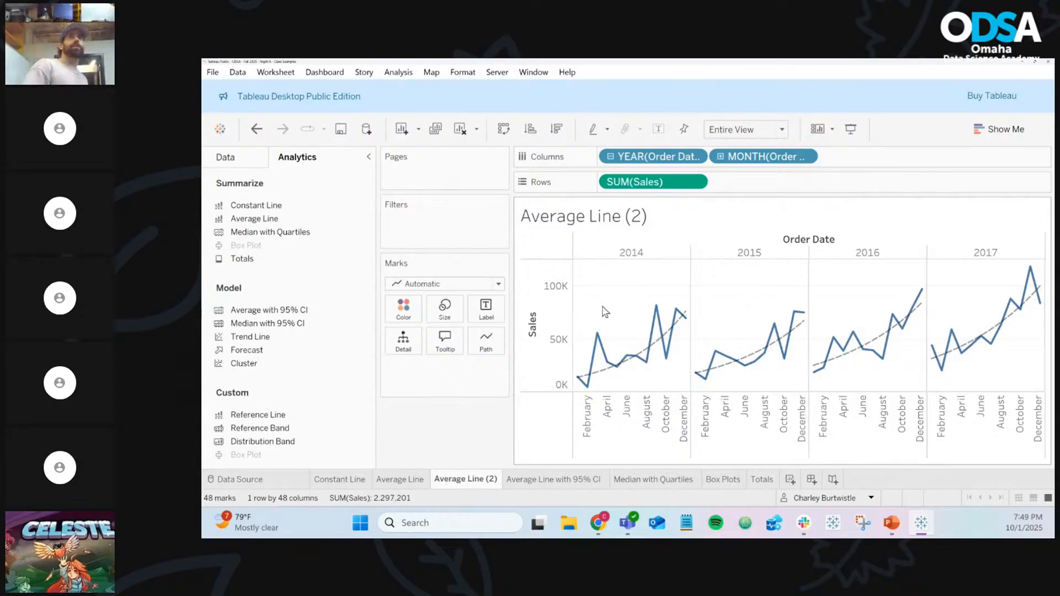
Shrink the sales lines to the thinnest mark size
mouse_move(590, 377)
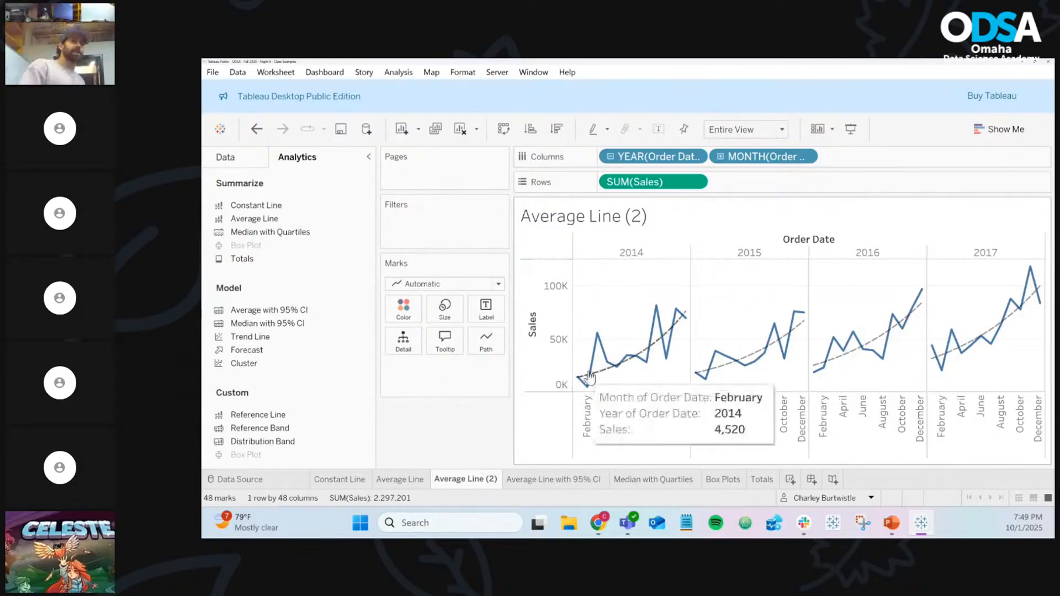
mouse_move(769, 360)
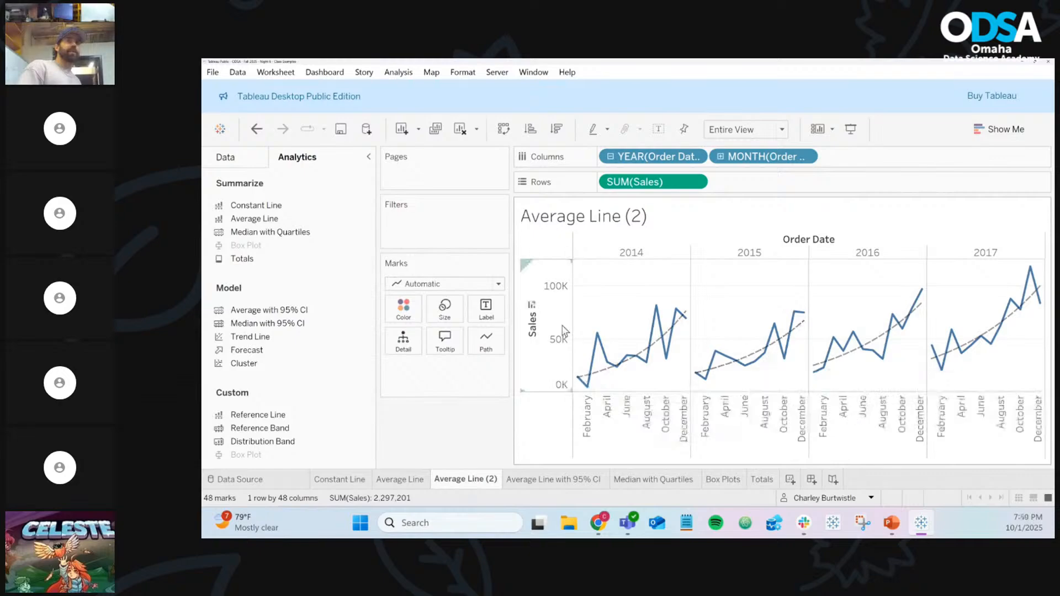
click(442, 307)
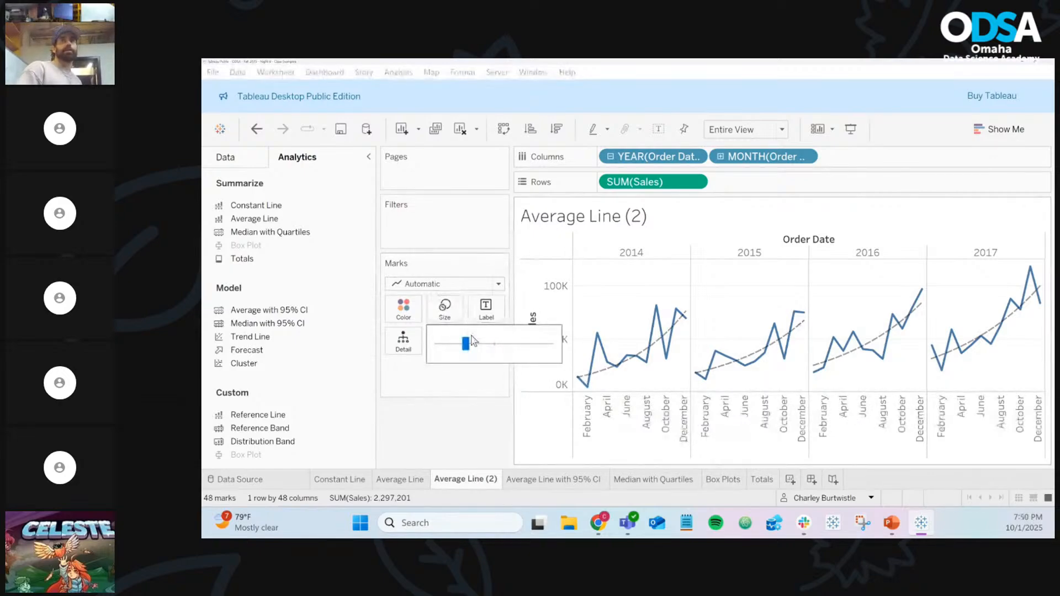
drag(467, 344, 409, 345)
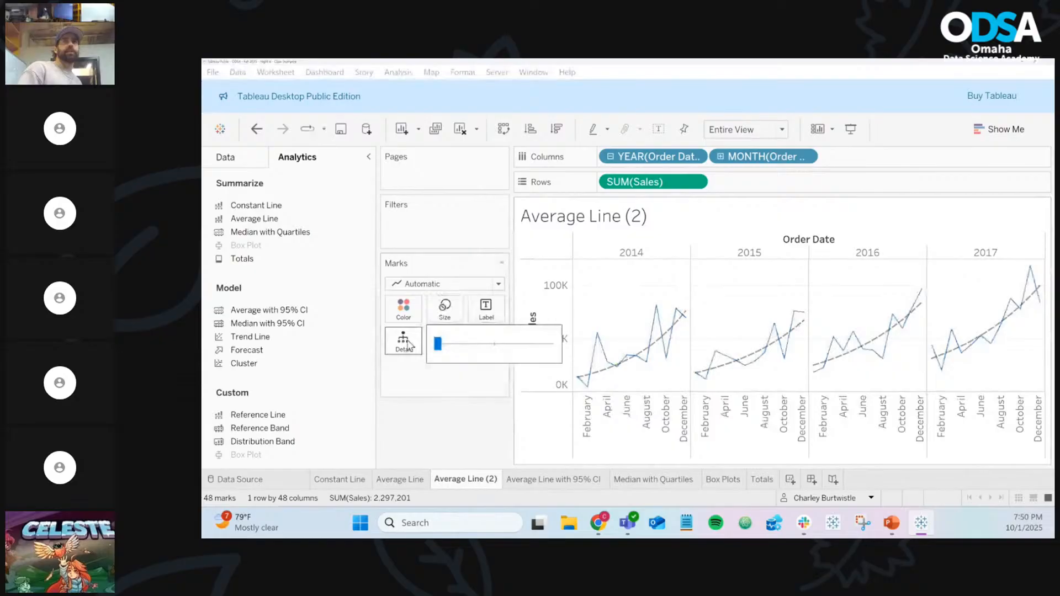
Fade the sales lines to 0% opacity, then restore them to 100%
click(417, 307)
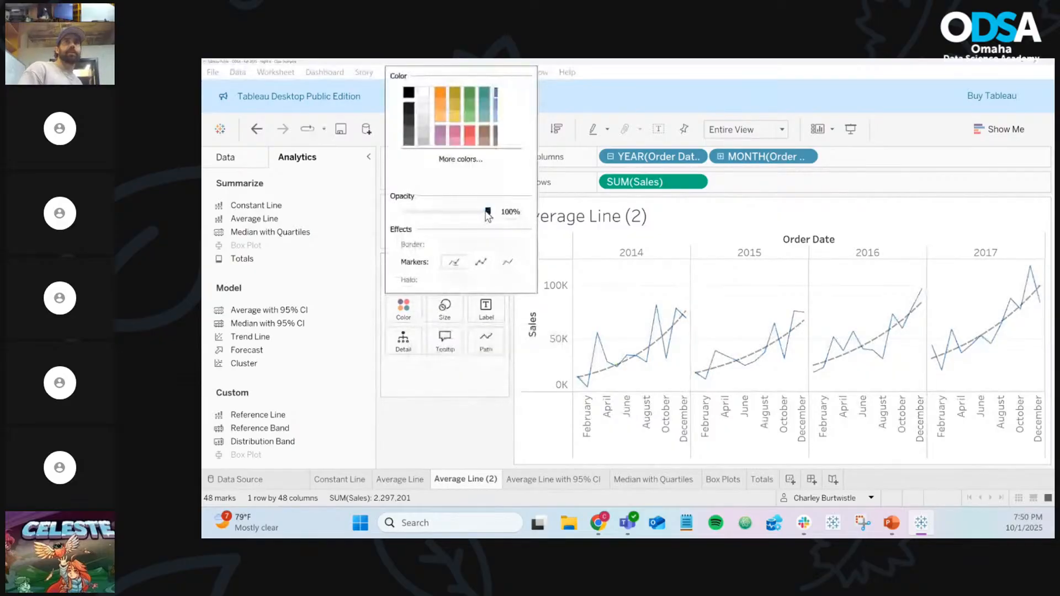
drag(488, 213, 355, 221)
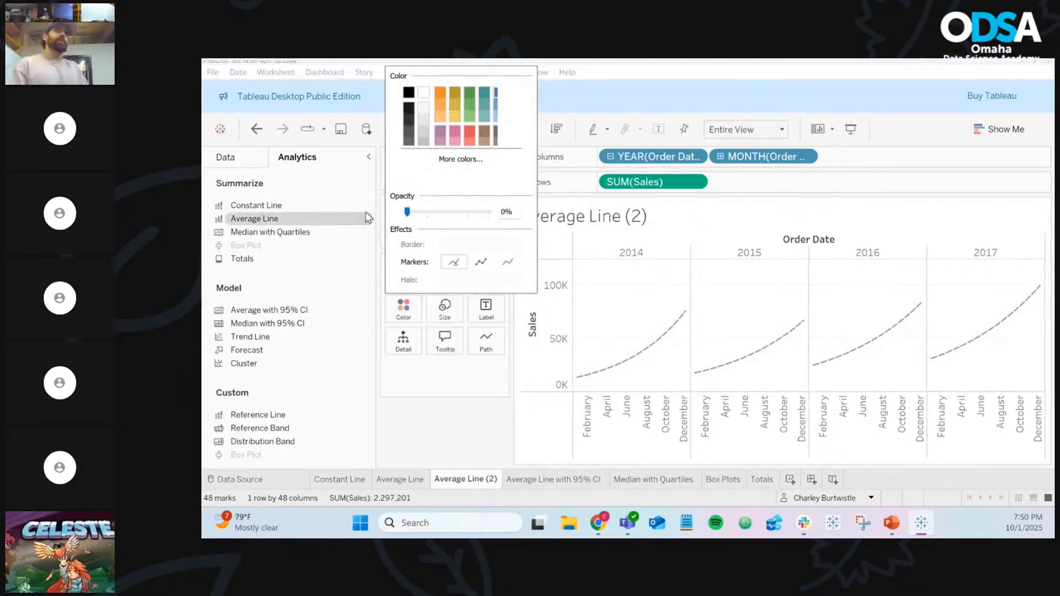
drag(416, 217, 550, 212)
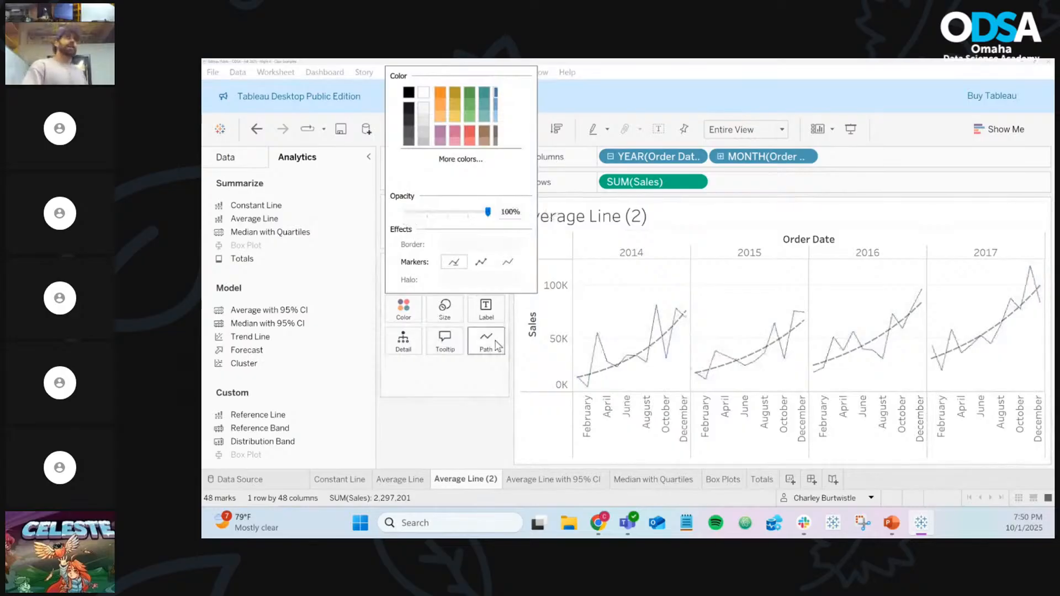
click(458, 309)
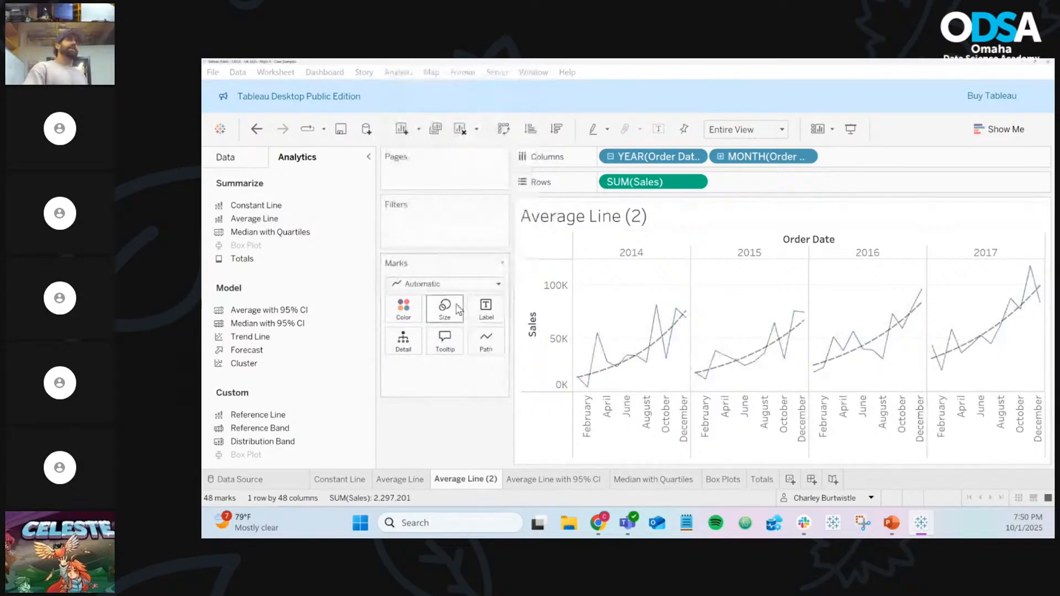
Make the sales lines thicker again with the Size slider
click(458, 309)
drag(442, 351, 468, 351)
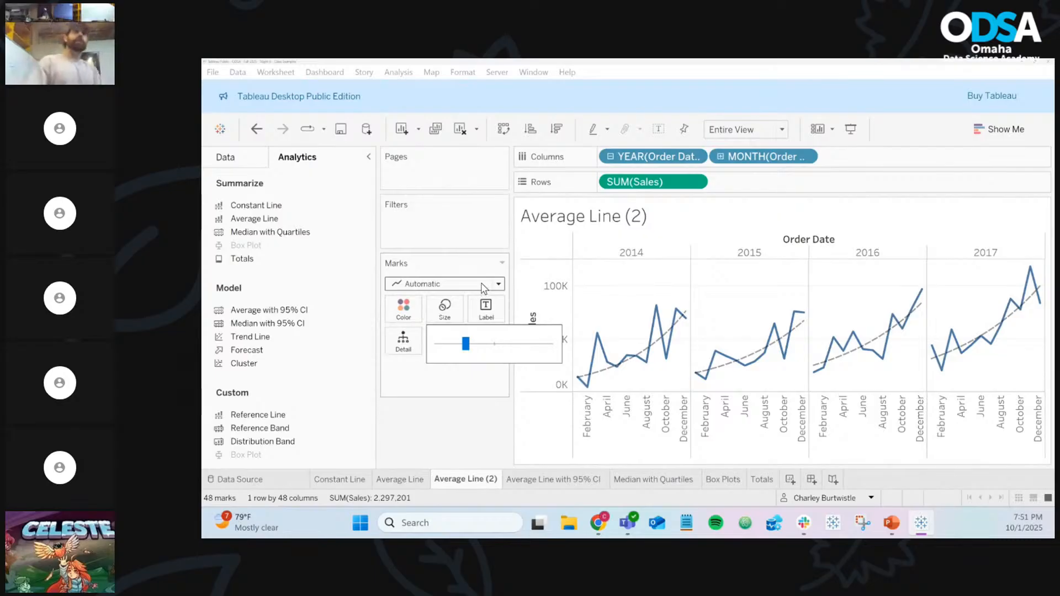
click(465, 444)
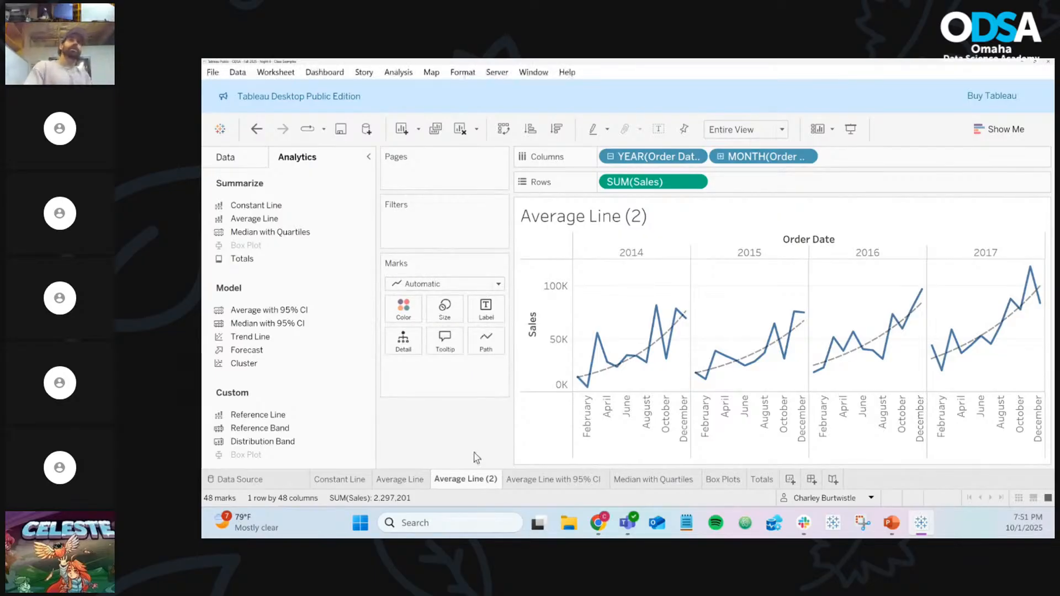
Rename the Average Line (2) sheet to 'Trend Line'
right_click(470, 482)
click(535, 303)
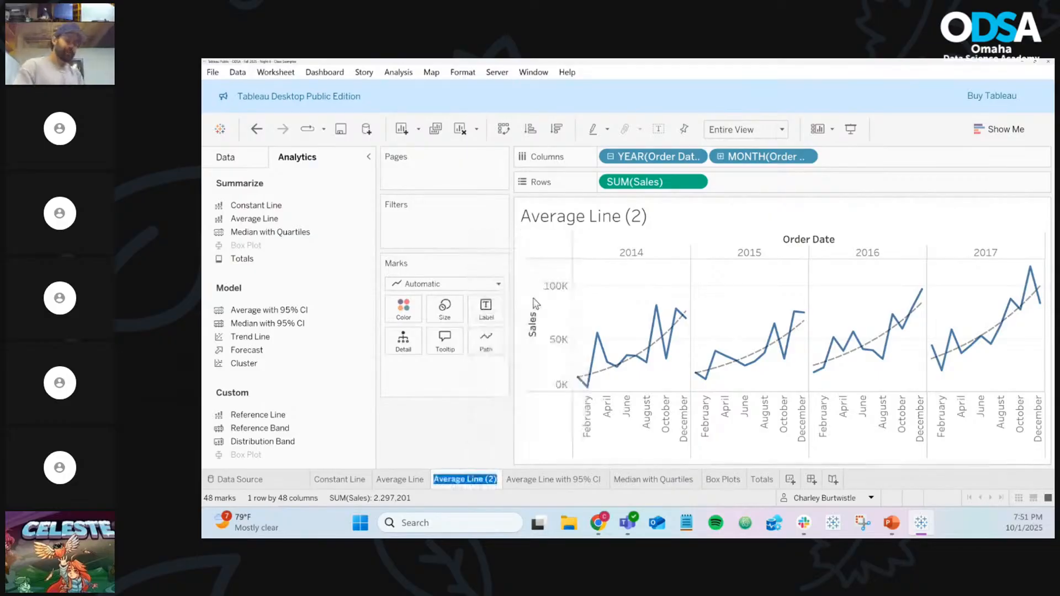
text(Trend Line)
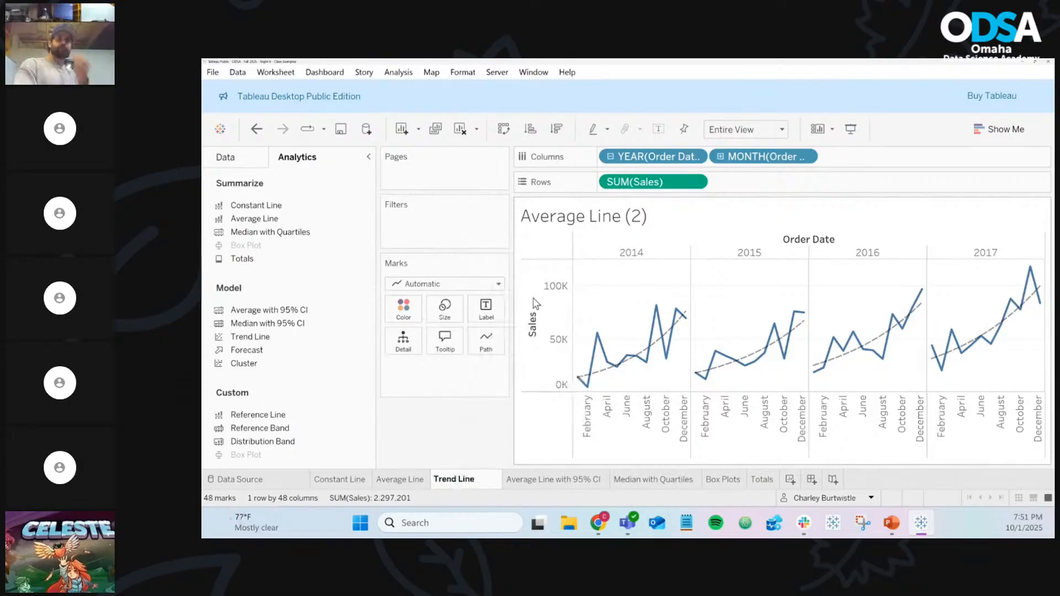
key(Return)
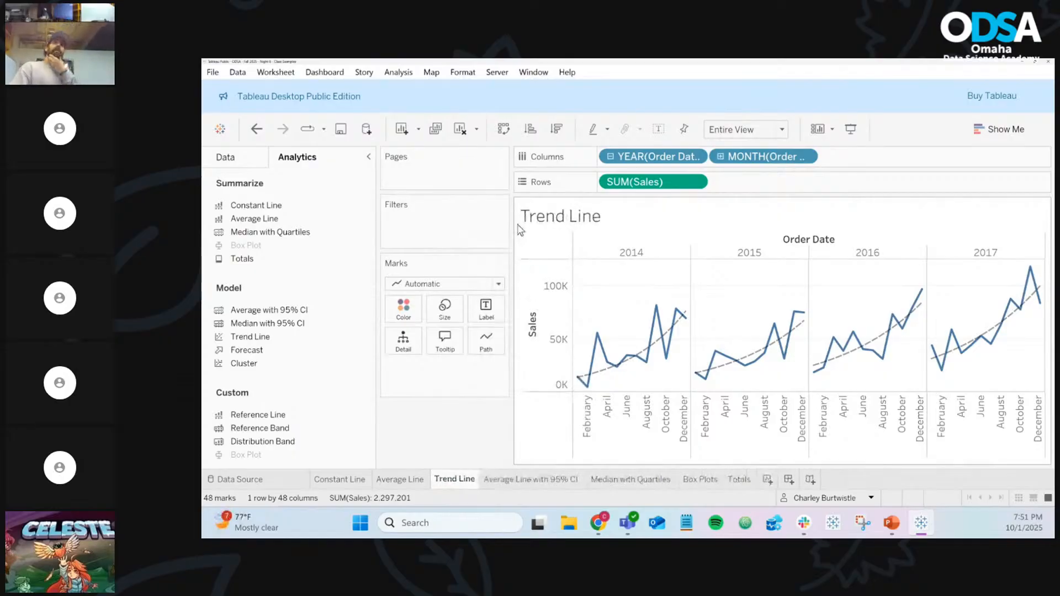
Duplicate it as Trend Line (2) and remove the trend lines from the copy
click(436, 132)
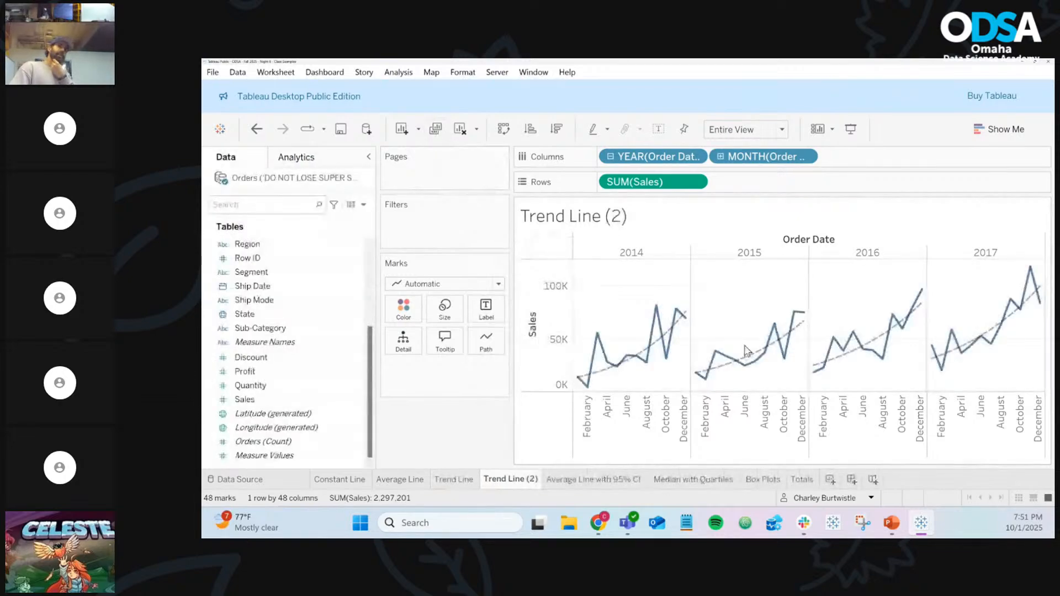
mouse_move(745, 360)
drag(745, 359, 471, 409)
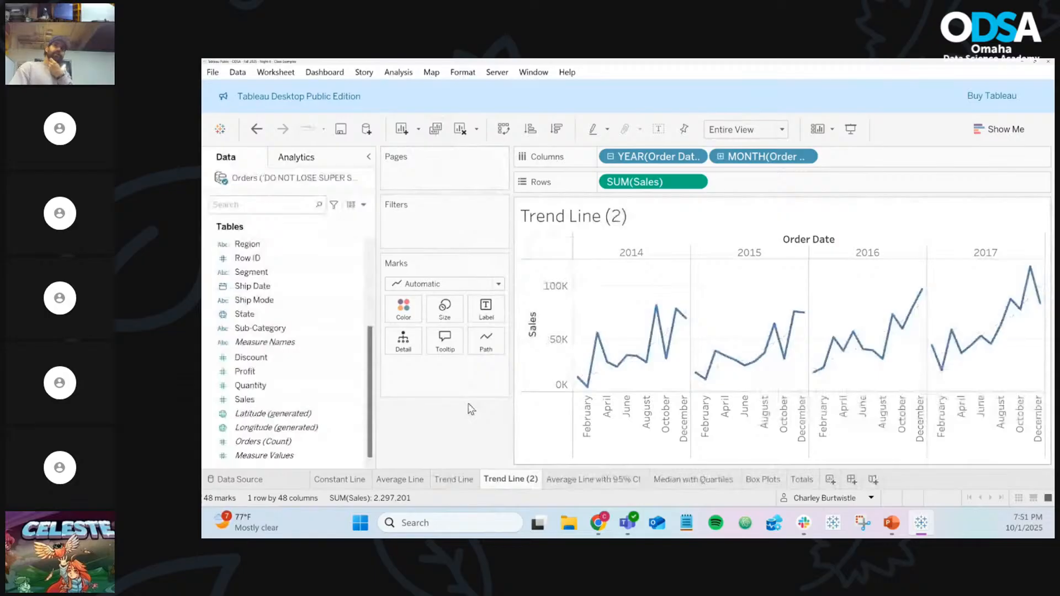
key(ctrl+z)
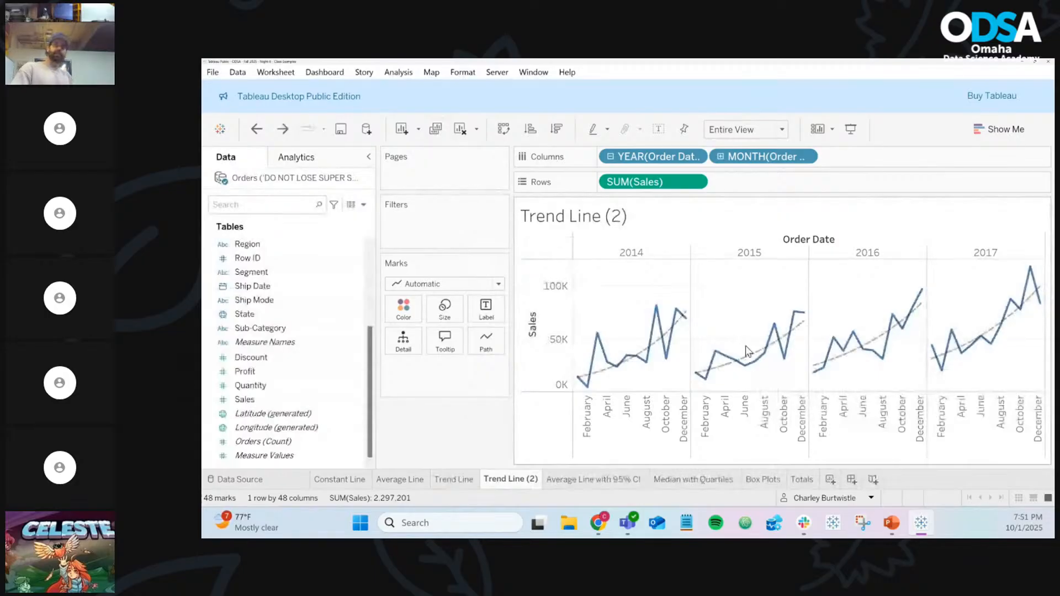
drag(746, 351, 327, 252)
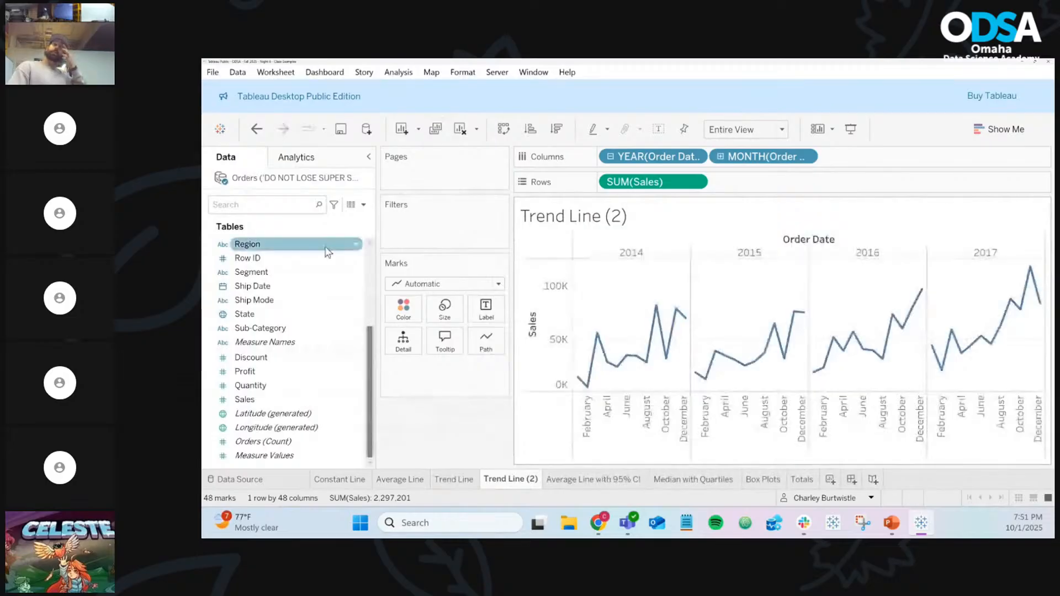
click(320, 160)
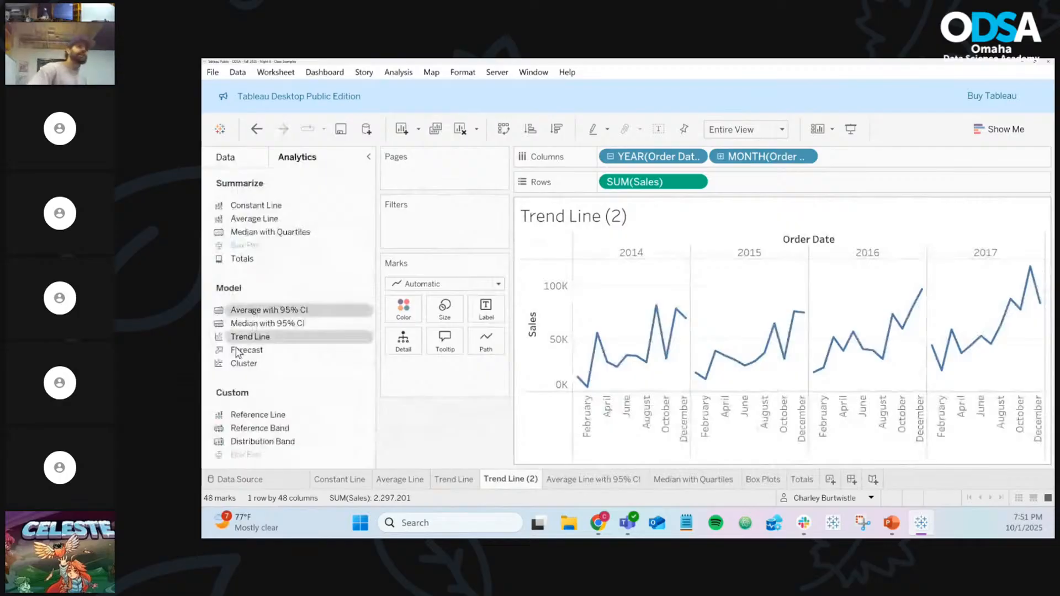
drag(247, 350, 640, 260)
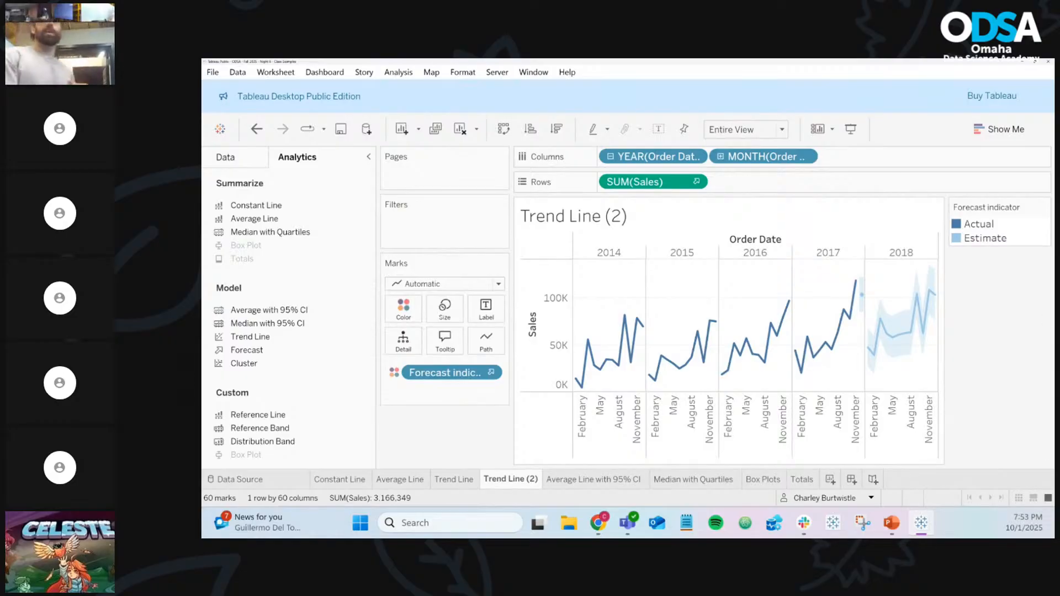
mouse_move(597, 373)
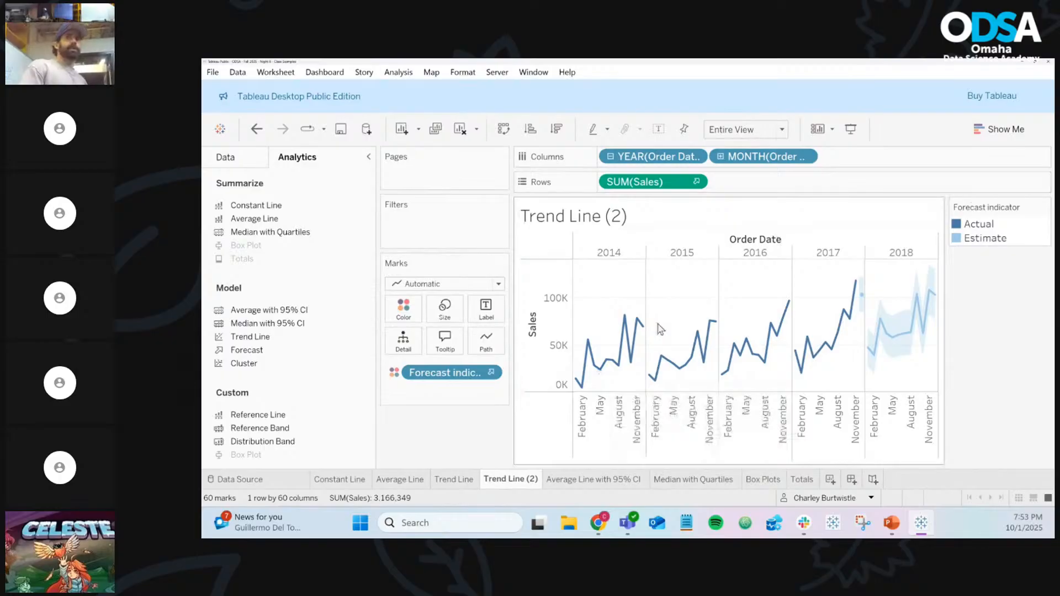
mouse_move(651, 382)
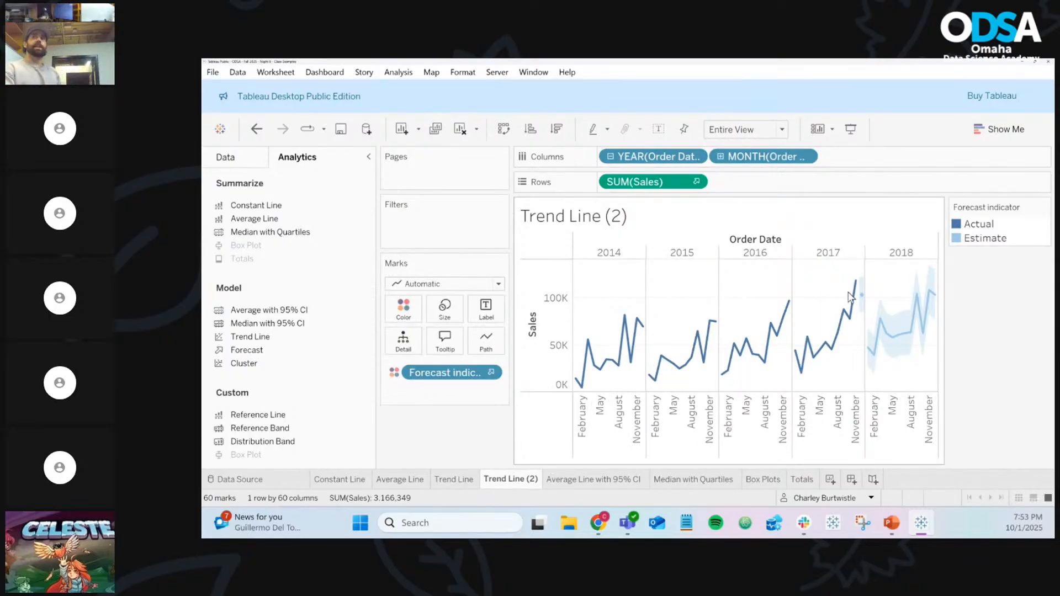
mouse_move(899, 339)
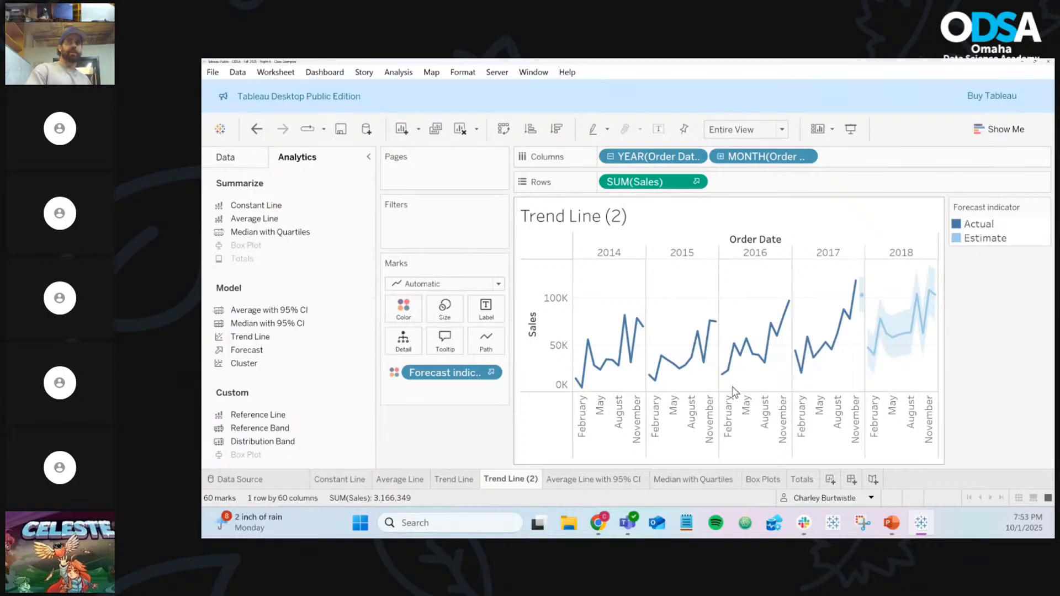
mouse_move(776, 324)
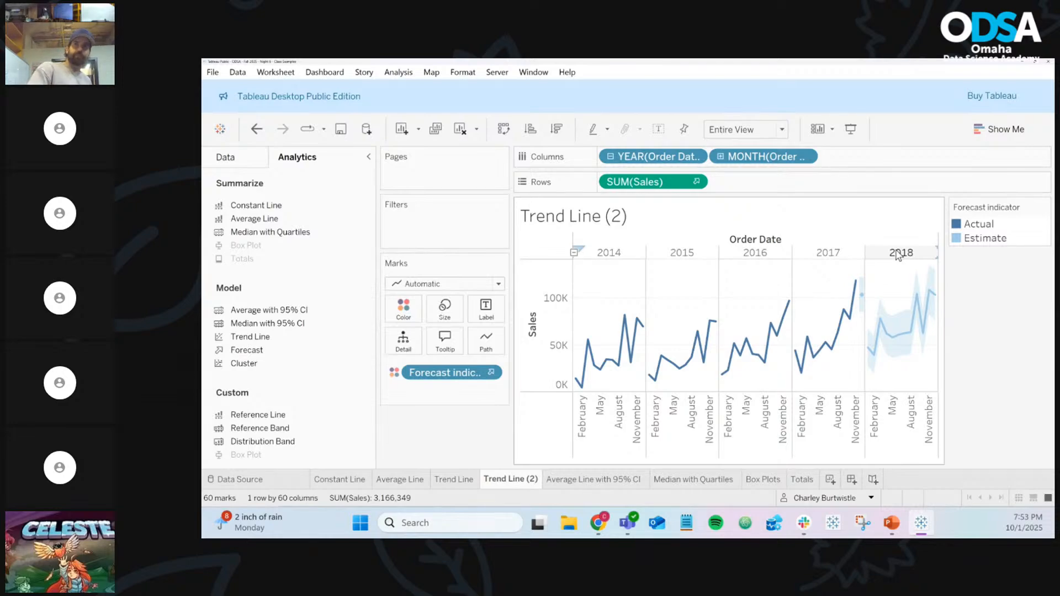
mouse_move(917, 307)
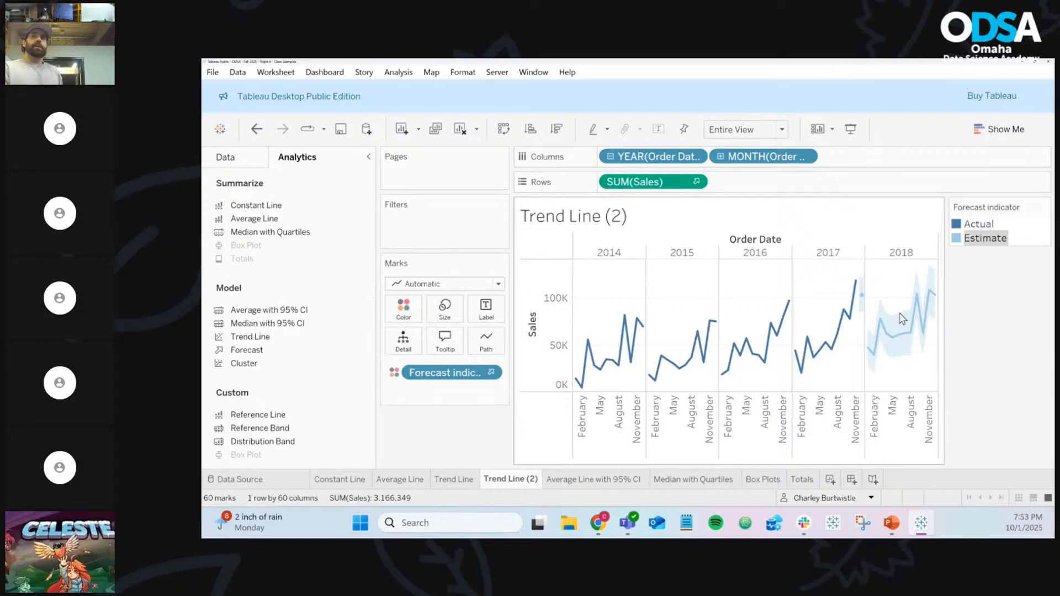
mouse_move(911, 356)
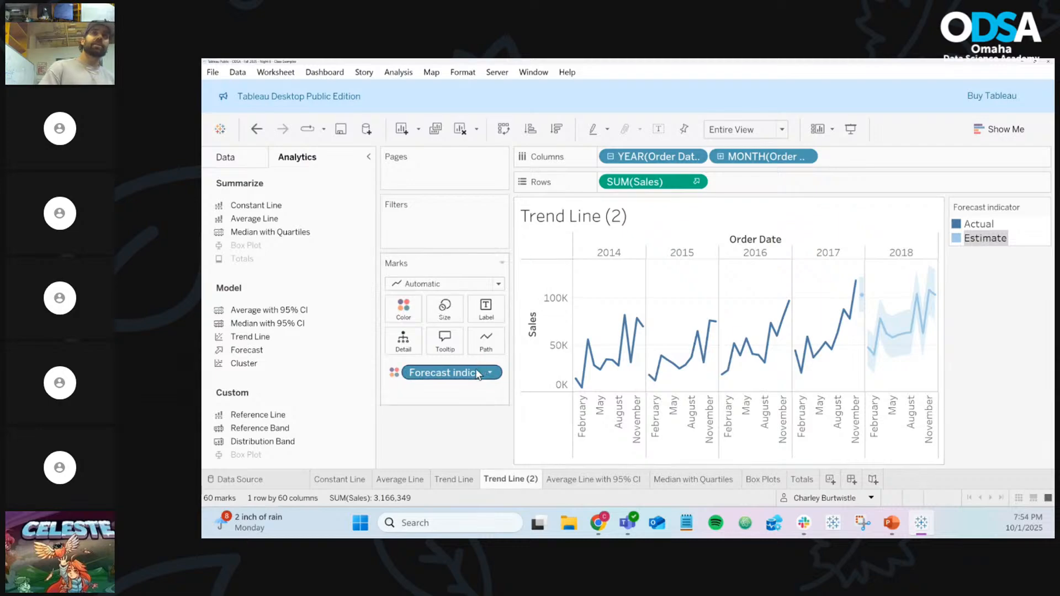
Glance at Forecast Options, then show the Forecast submenu on the June 2018 estimate mark
click(490, 374)
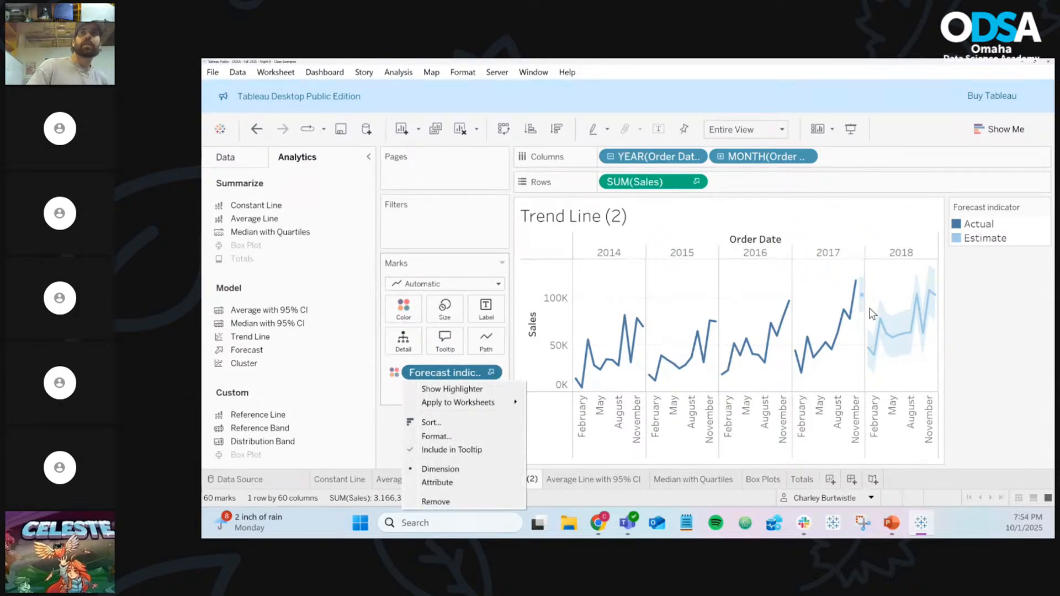
right_click(905, 335)
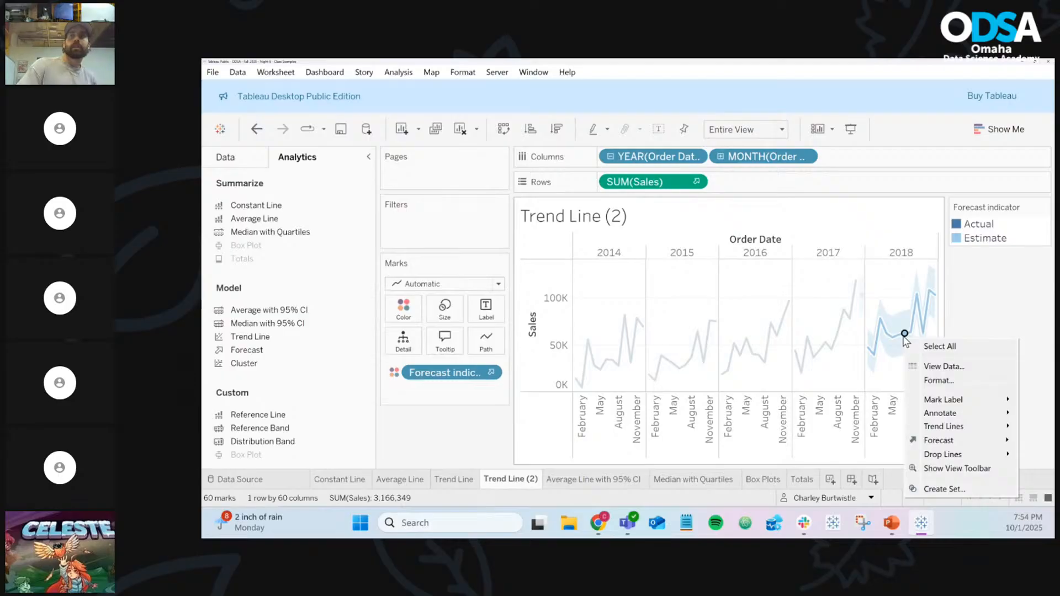
mouse_move(998, 445)
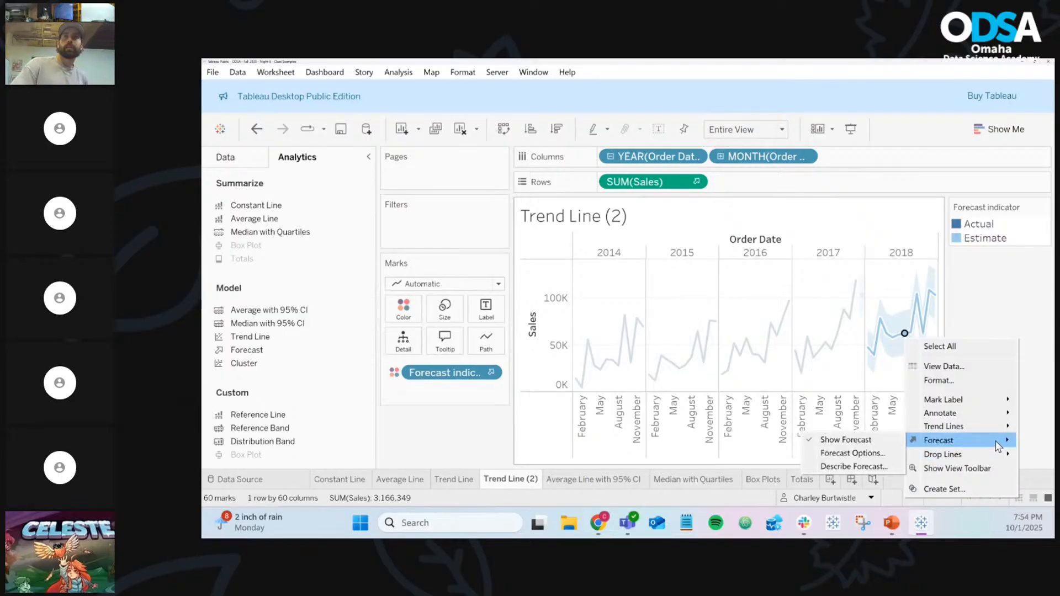
click(887, 454)
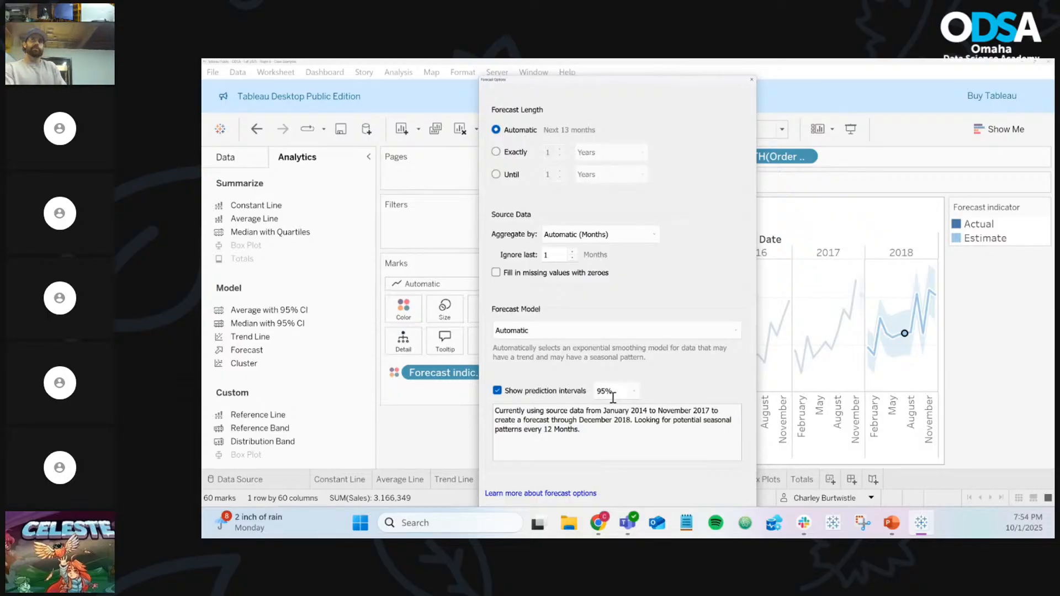
click(751, 79)
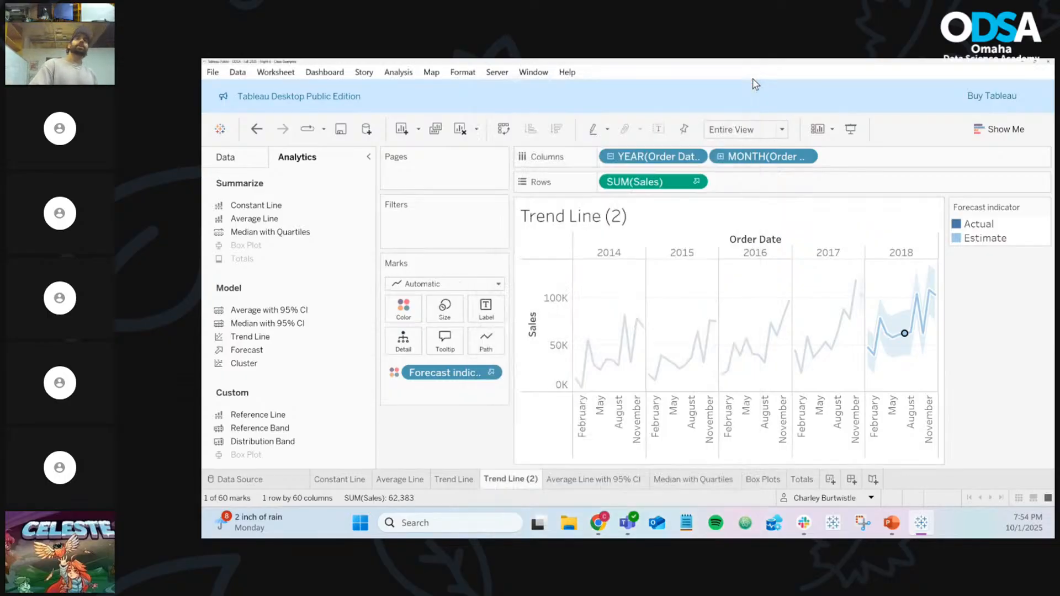
click(893, 281)
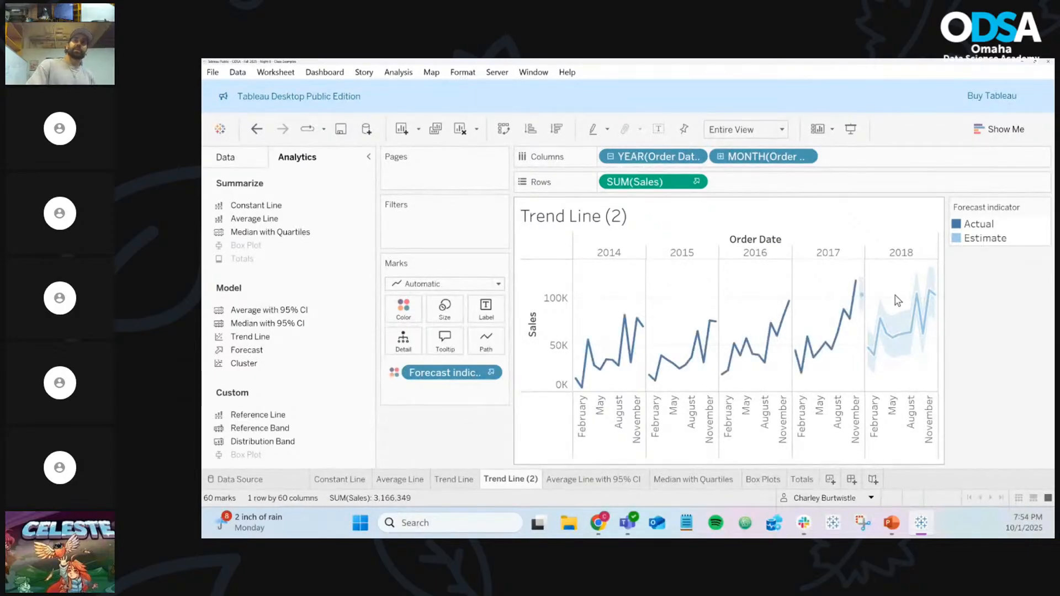
right_click(898, 338)
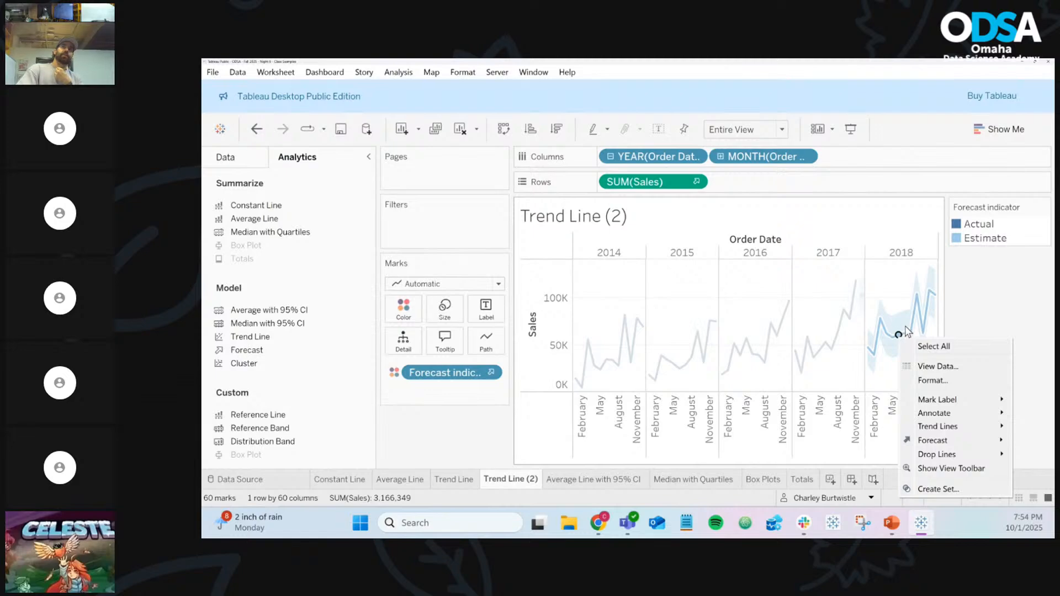
mouse_move(933, 441)
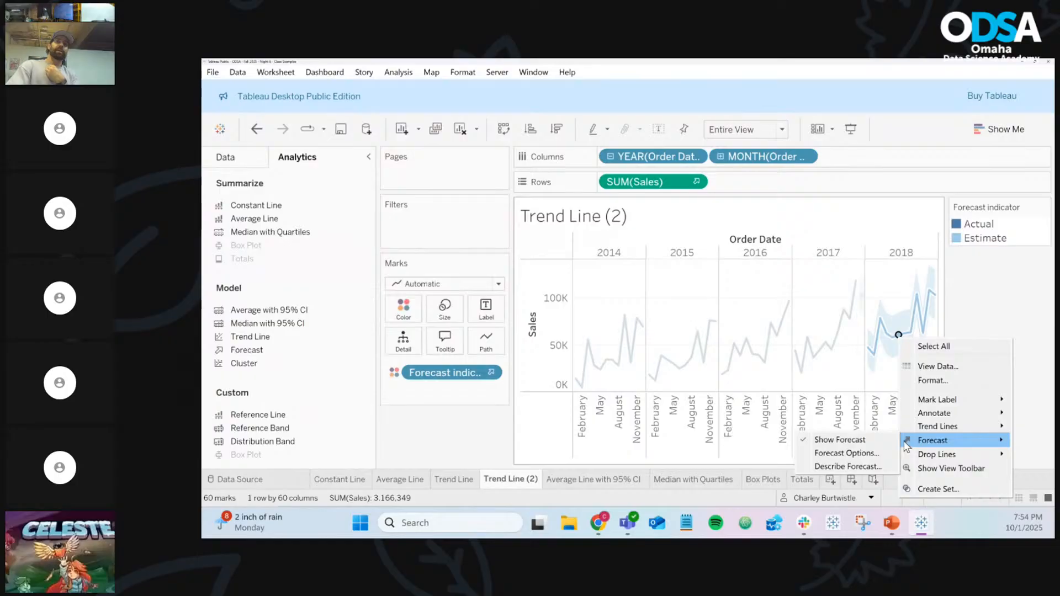
Switch the forecast to an exact length in years, trying longer spans
click(846, 453)
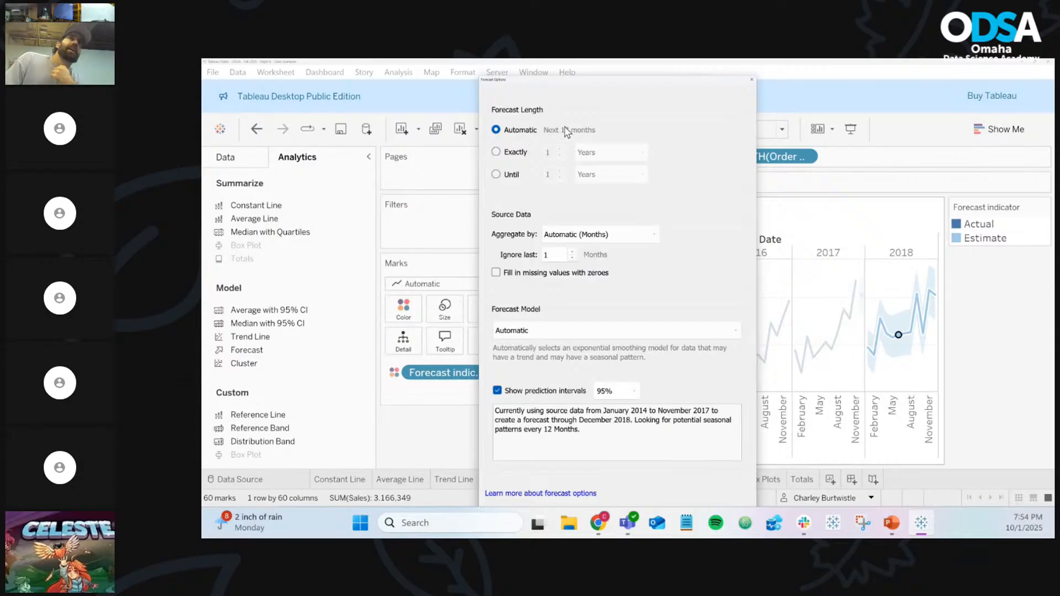
click(497, 153)
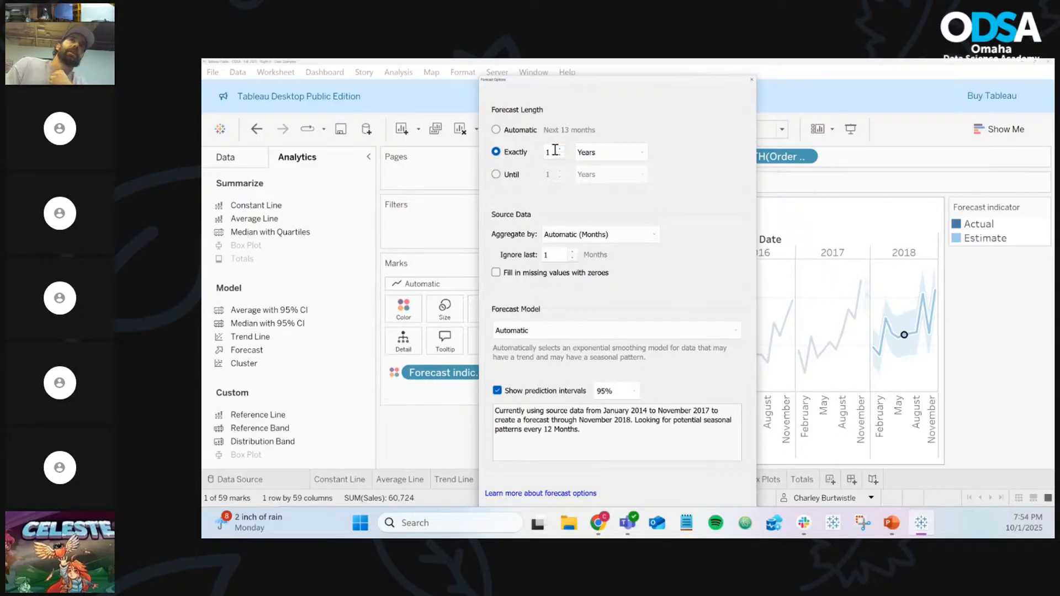
click(560, 149)
click(560, 149)
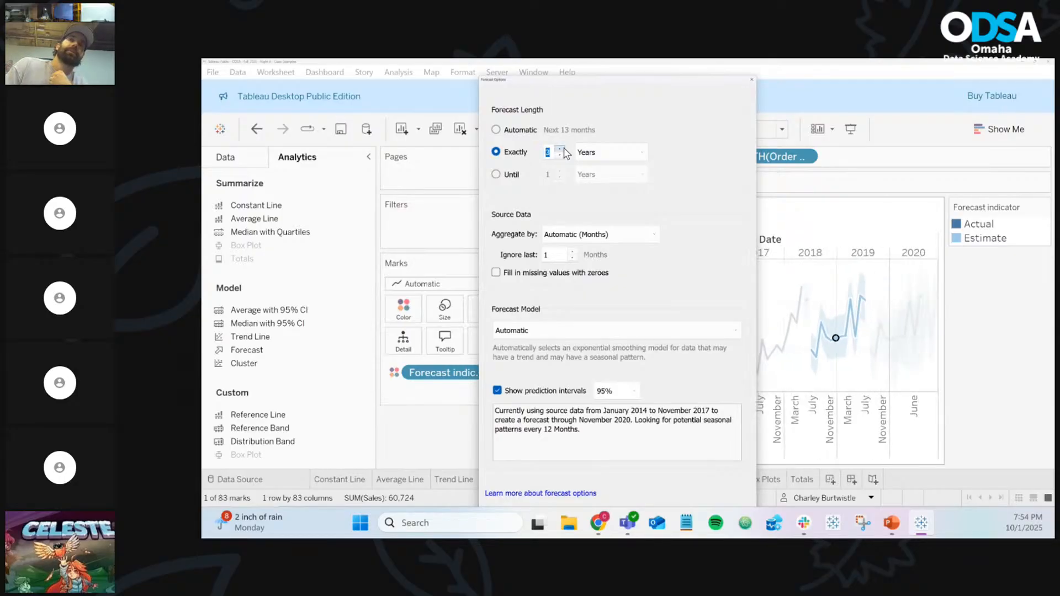
click(564, 149)
click(564, 149)
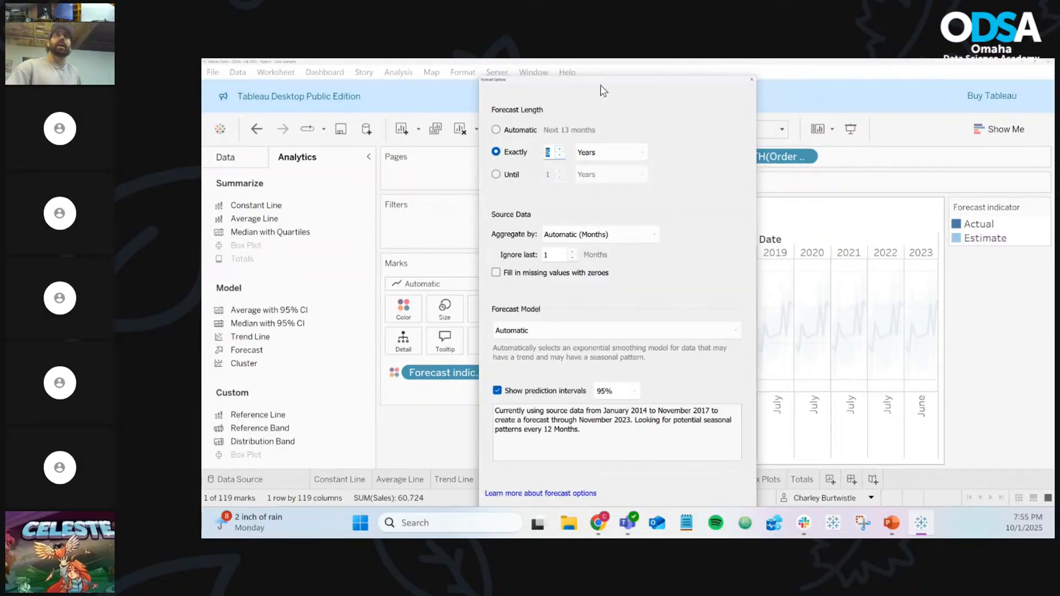
drag(604, 85, 470, 97)
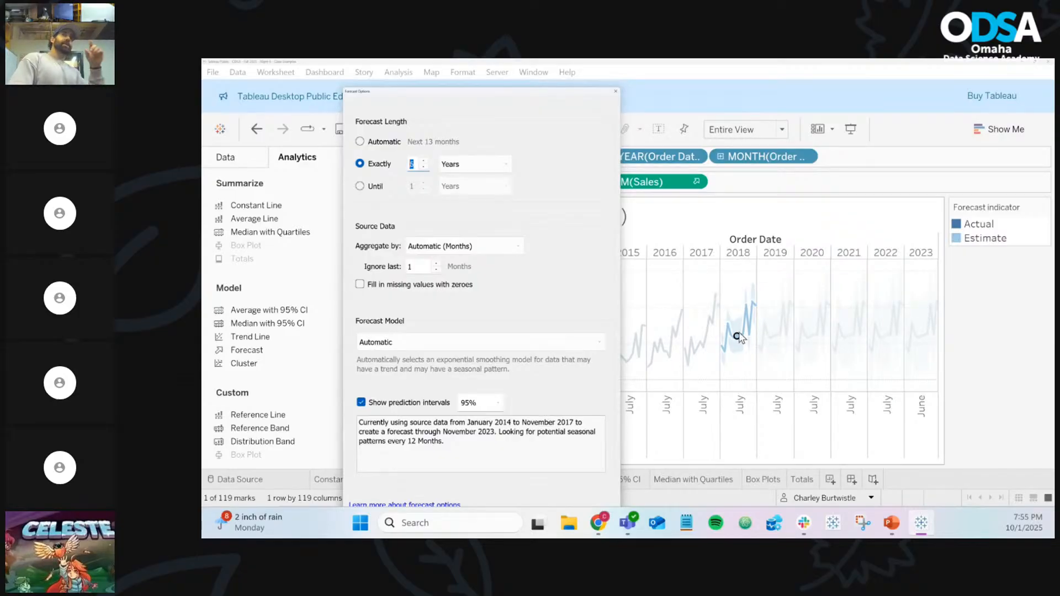
Set 90% prediction intervals and keep the Automatic forecast model
click(497, 403)
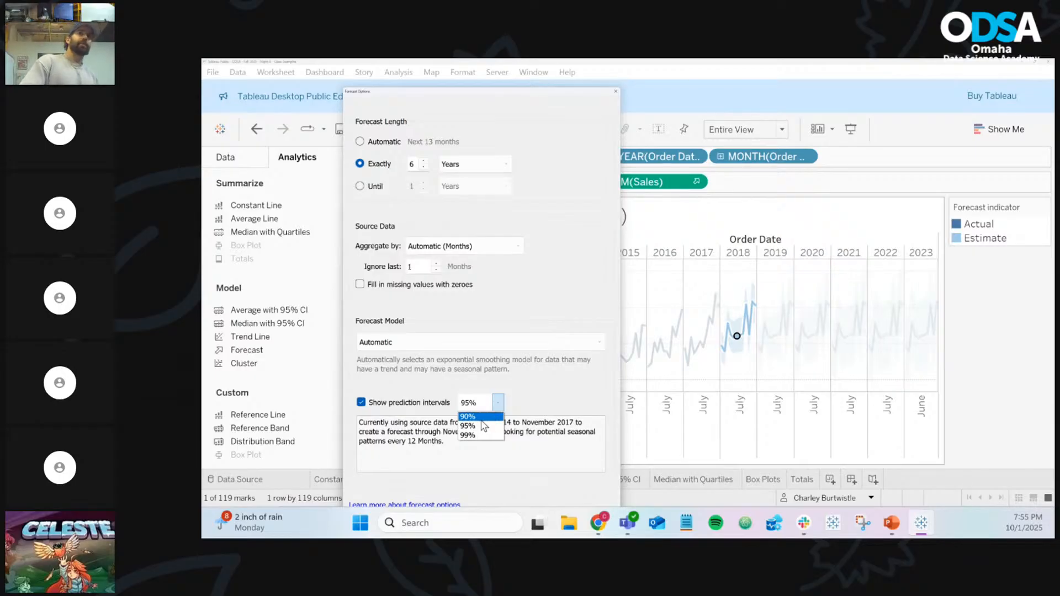
click(481, 418)
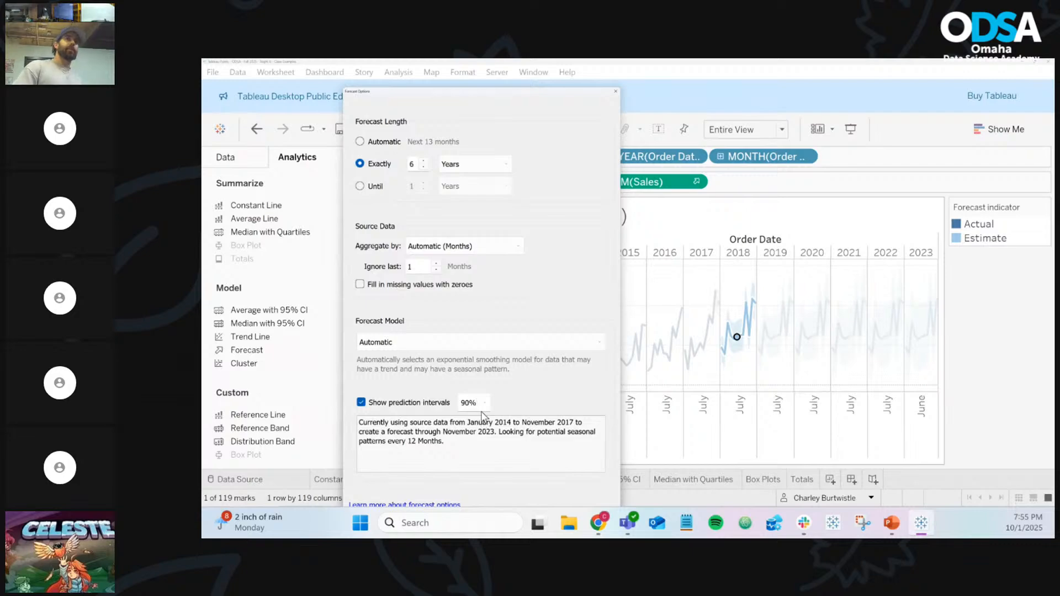
click(503, 345)
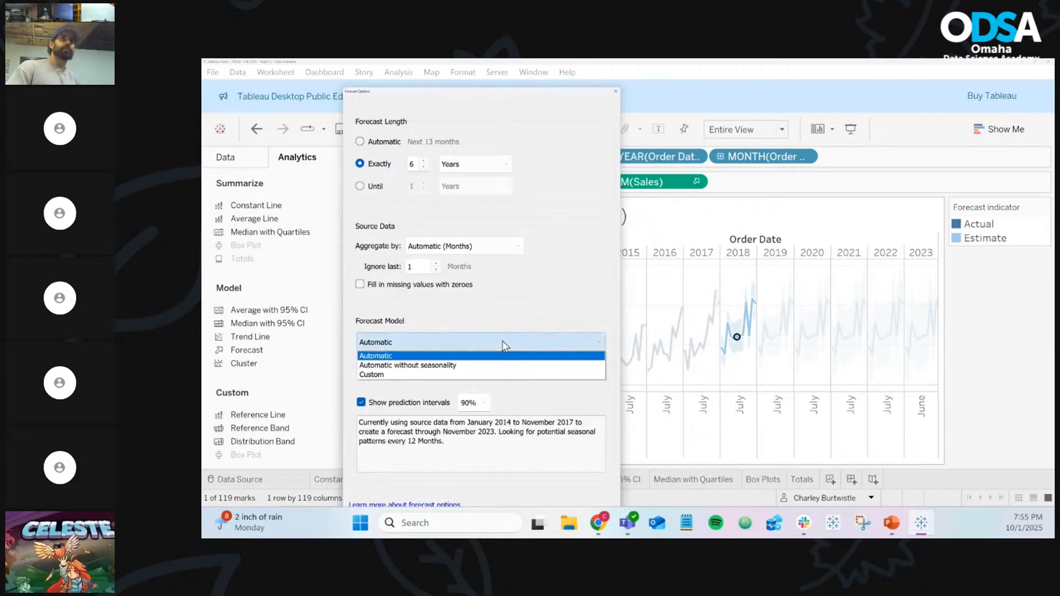
click(503, 345)
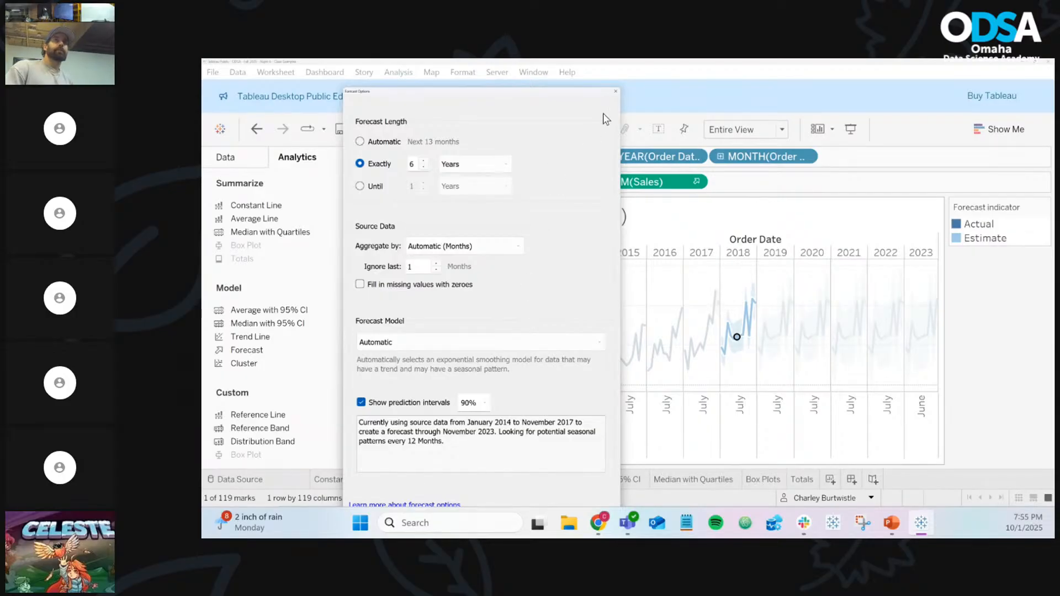
Set the forecast length to exactly 2 years
click(505, 171)
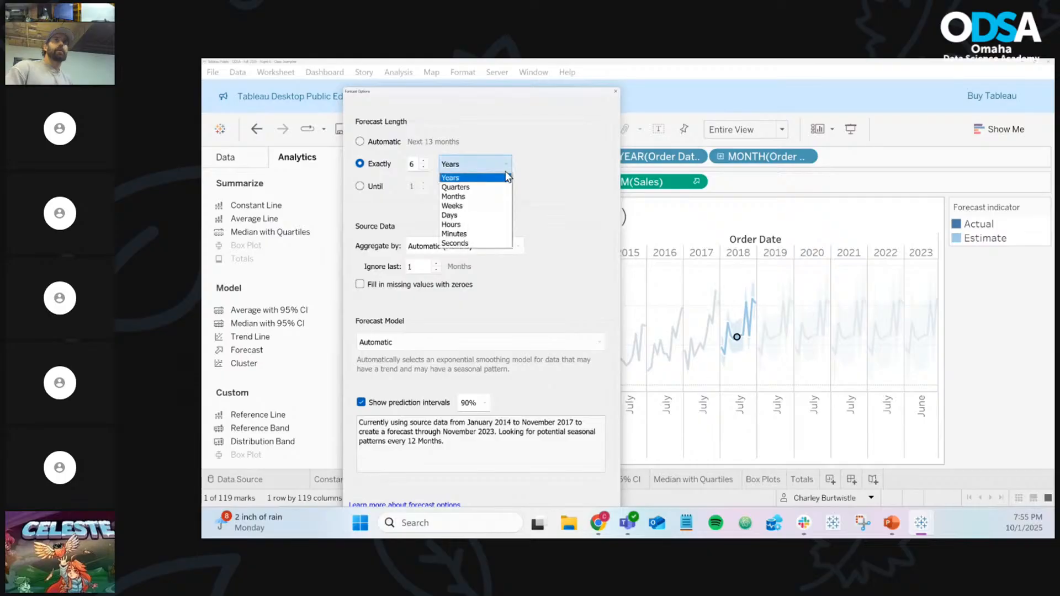
click(532, 180)
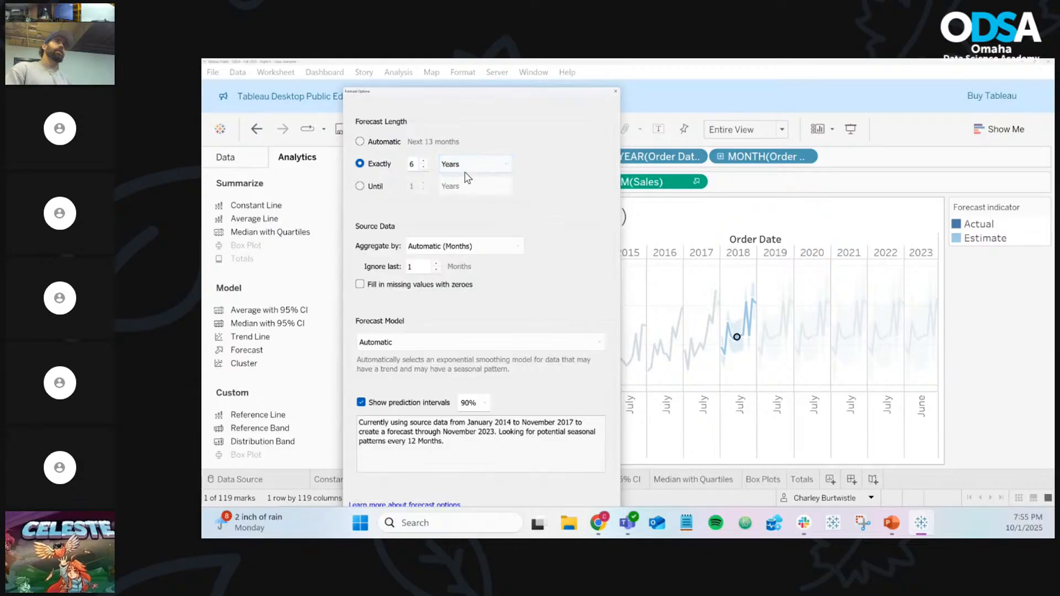
click(424, 167)
click(424, 166)
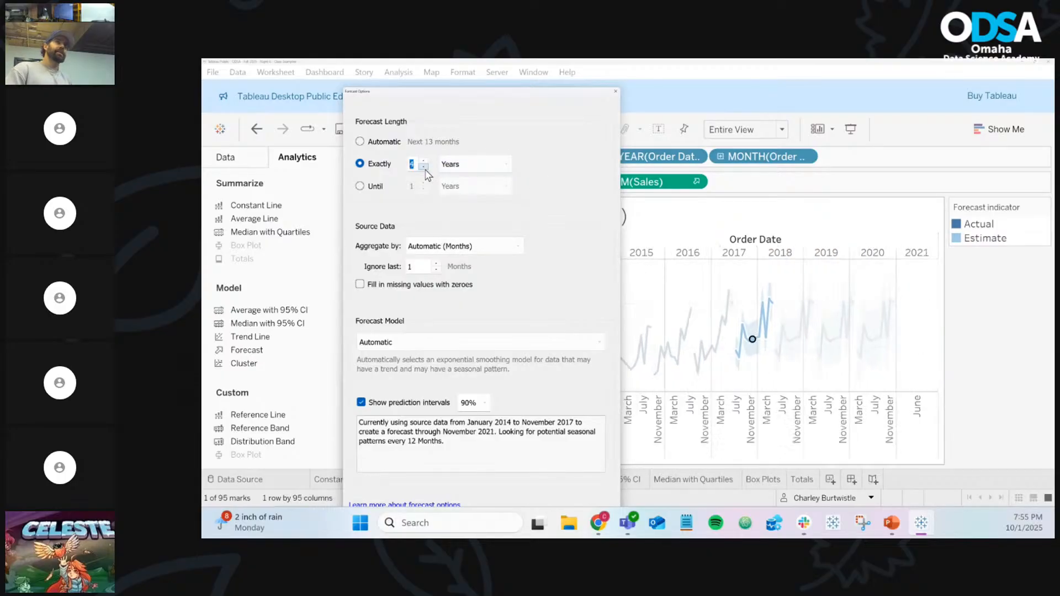
click(424, 166)
click(424, 167)
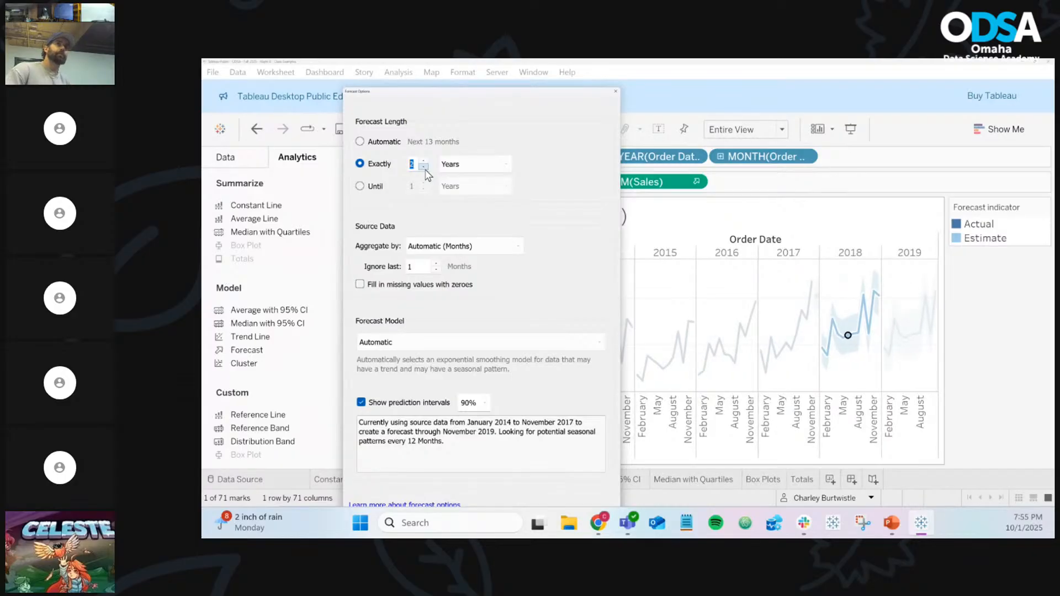
Change the prediction interval level to 50%
click(466, 403)
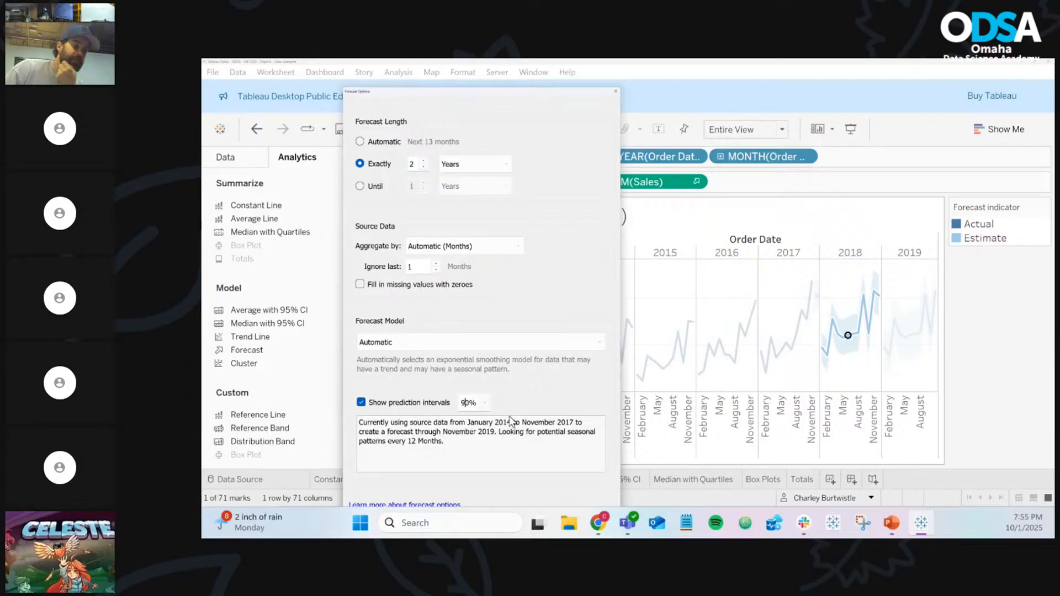
key(BackSpace)
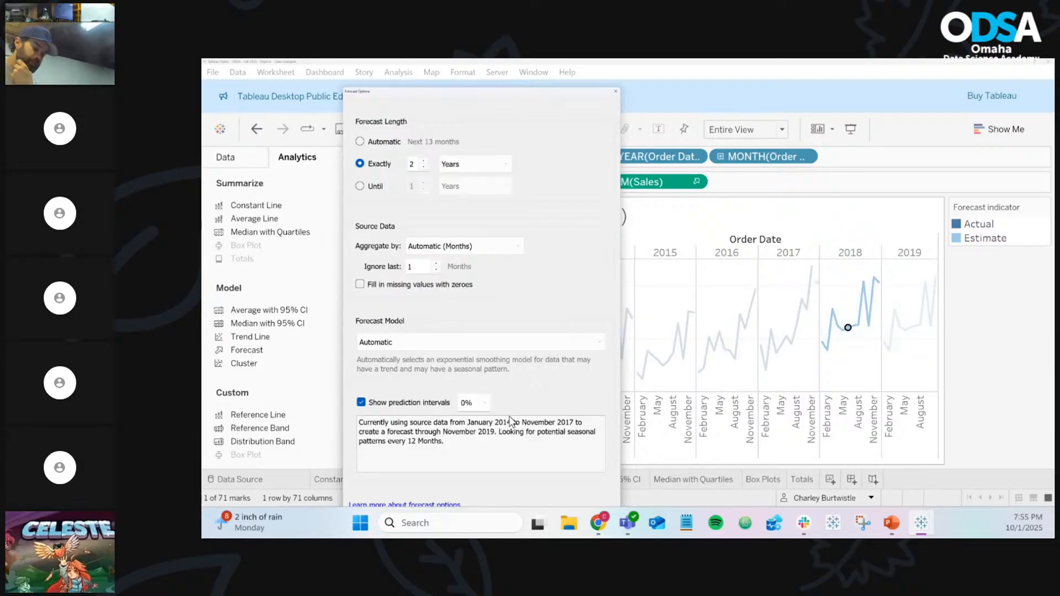
text(5)
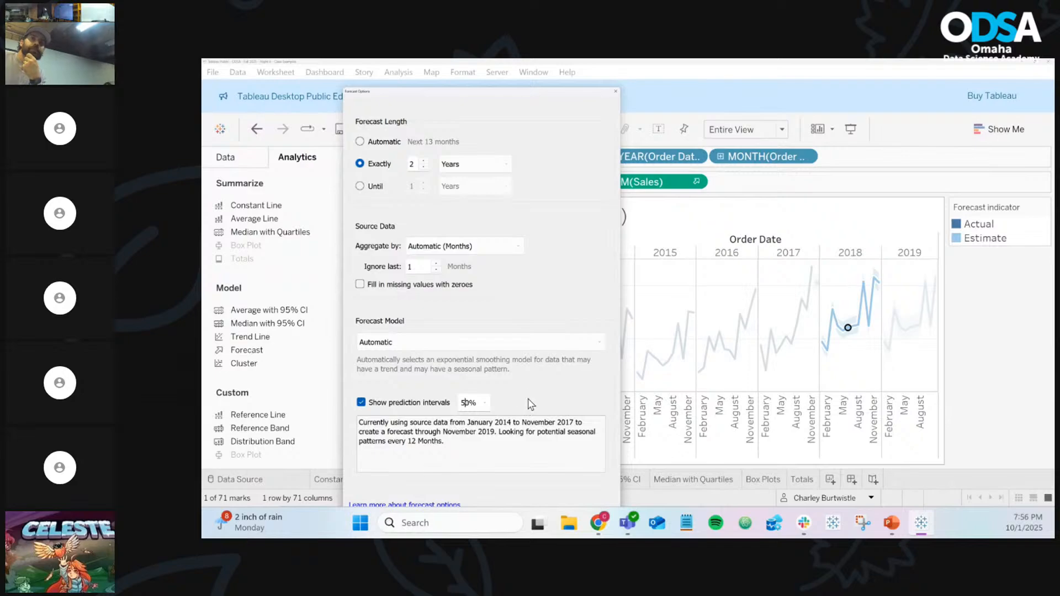
click(485, 403)
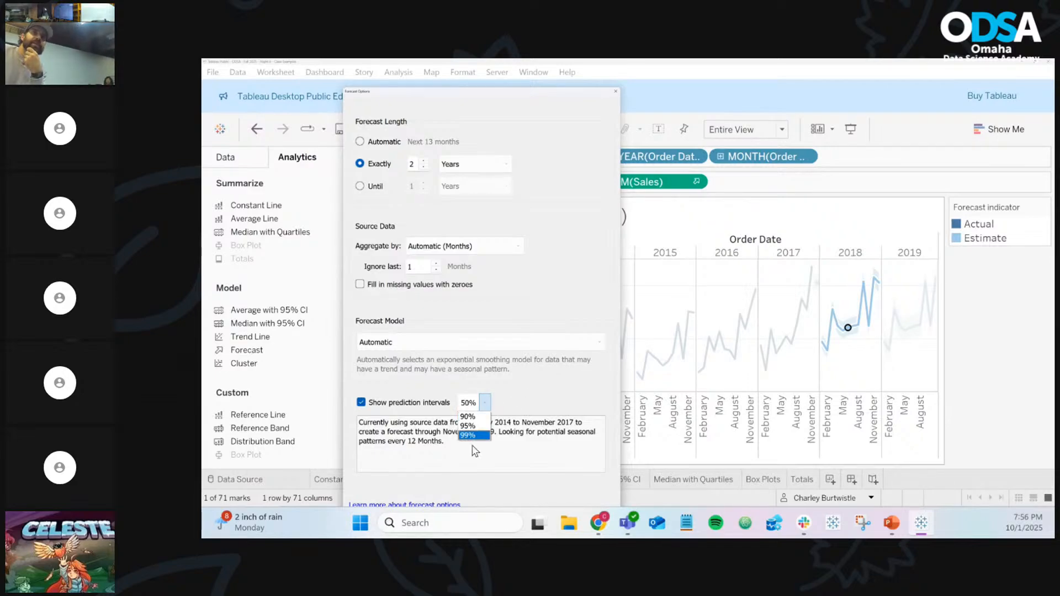
click(468, 397)
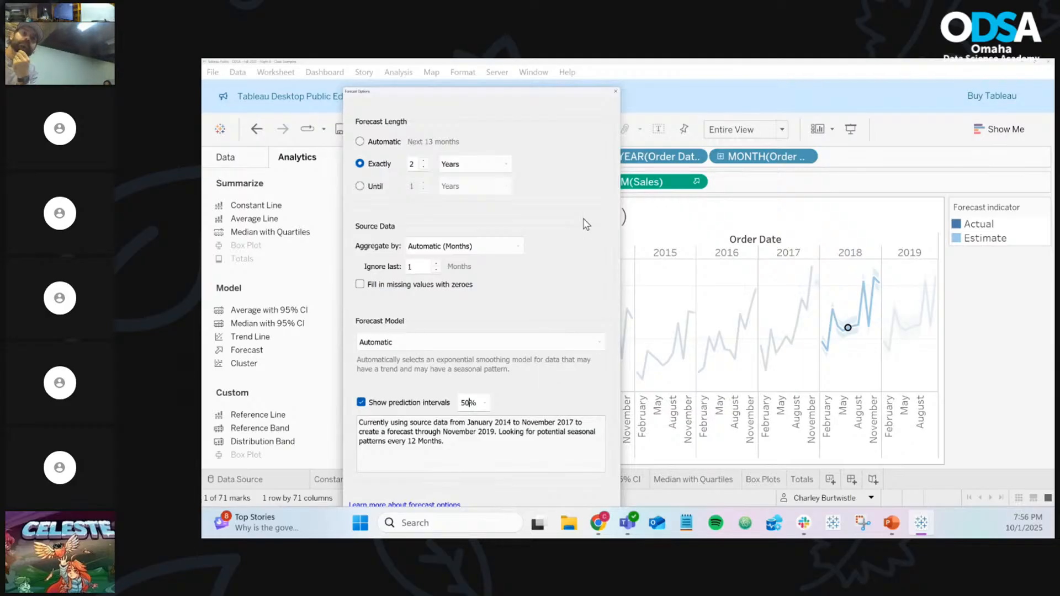
Close Forecast Options and read the tooltips of the 2018–2019 monthly sales estimates
click(616, 92)
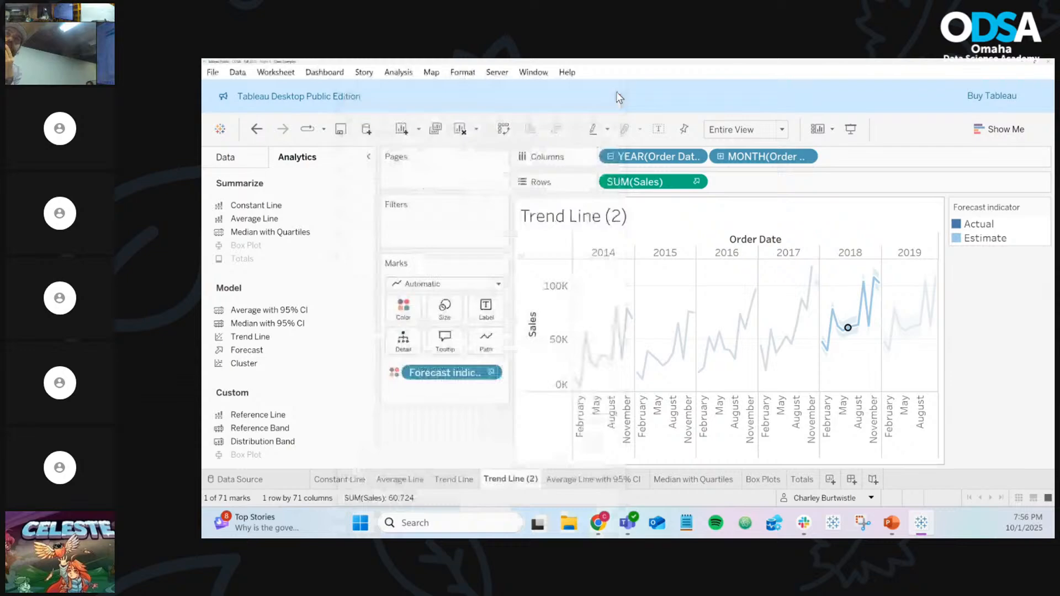
click(862, 378)
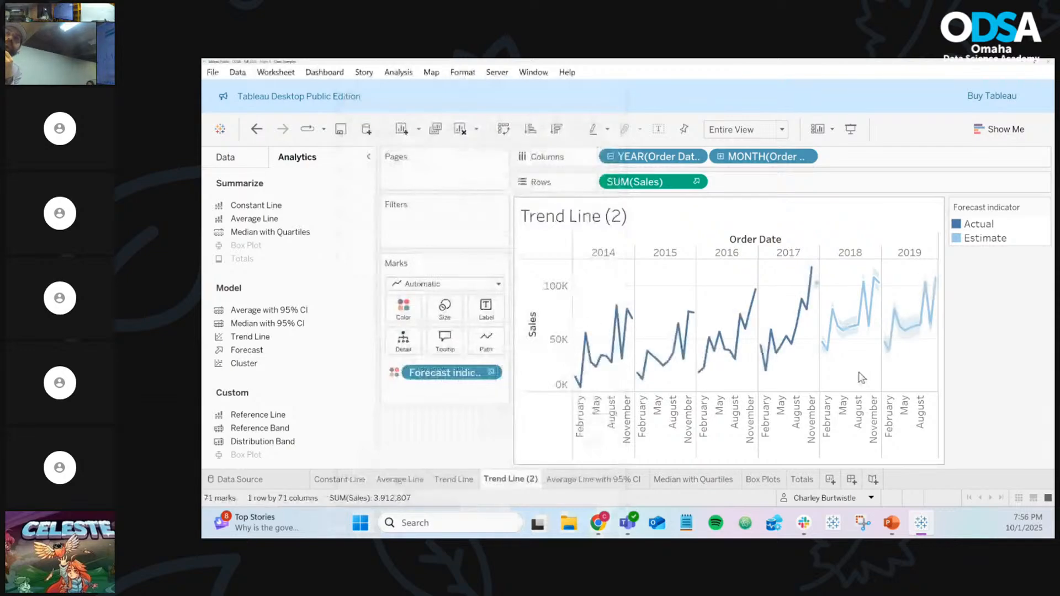
mouse_move(874, 280)
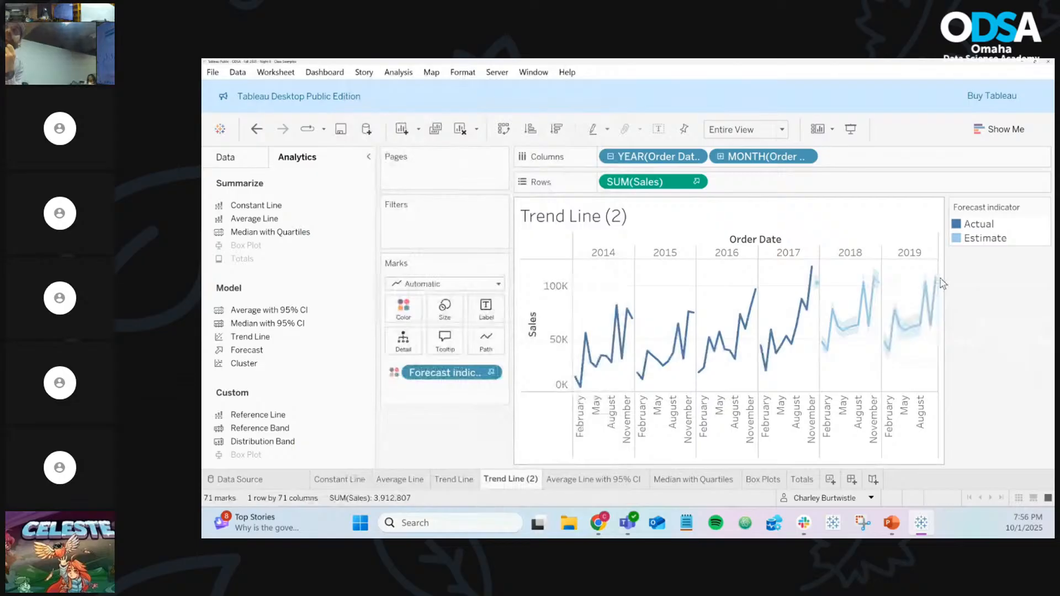
mouse_move(938, 283)
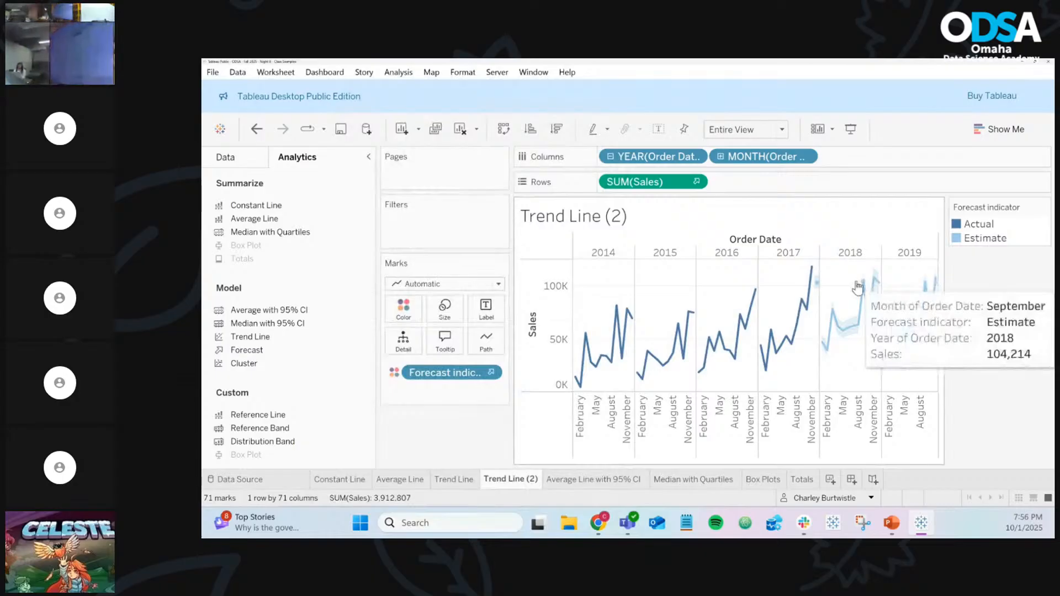
mouse_move(853, 331)
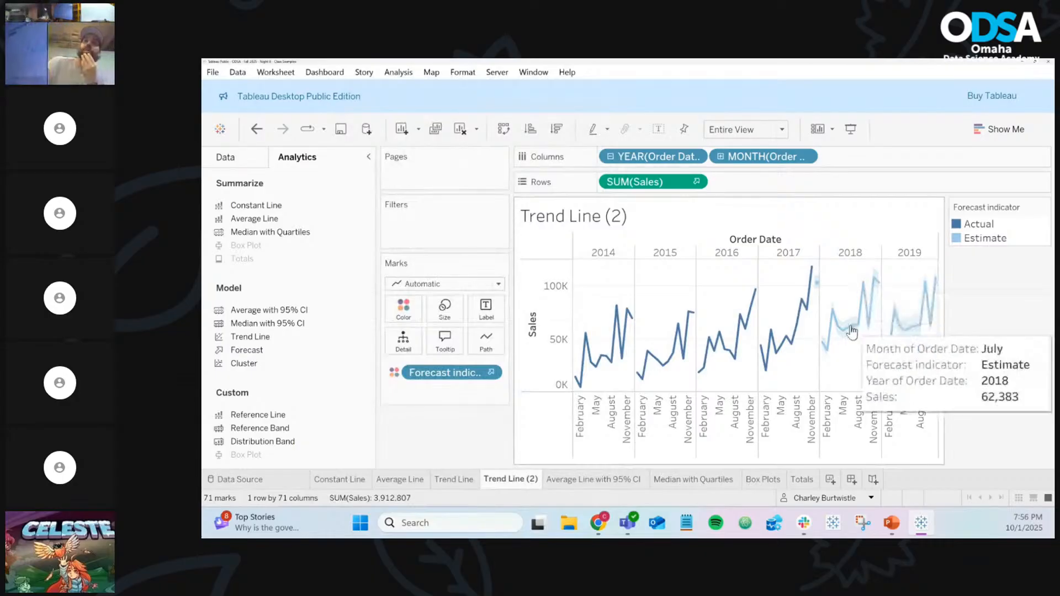
mouse_move(893, 354)
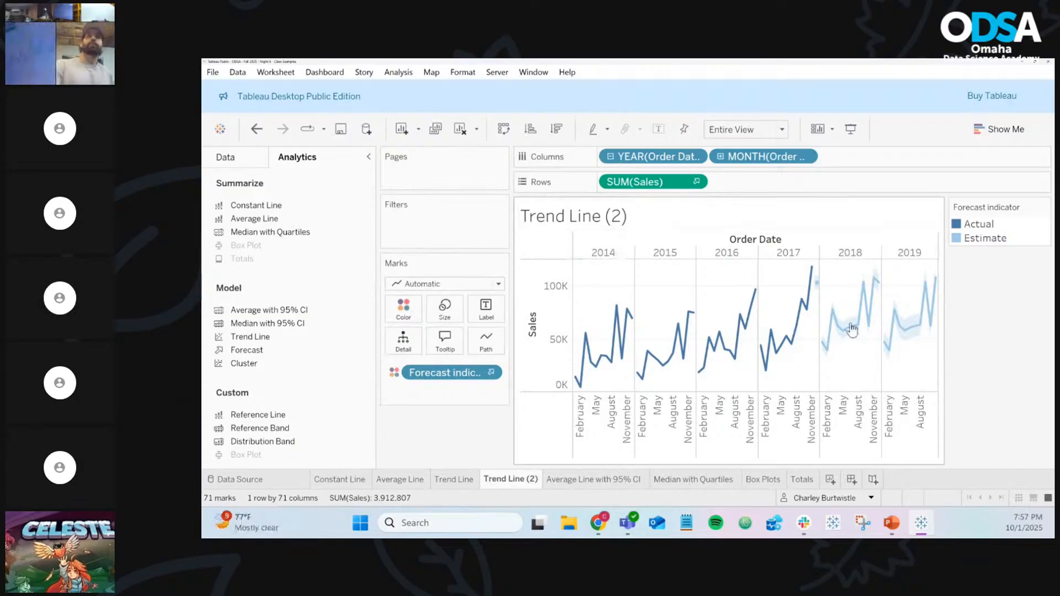
Rename the Trend Line (2) sheet to 'Forecast'
right_click(901, 328)
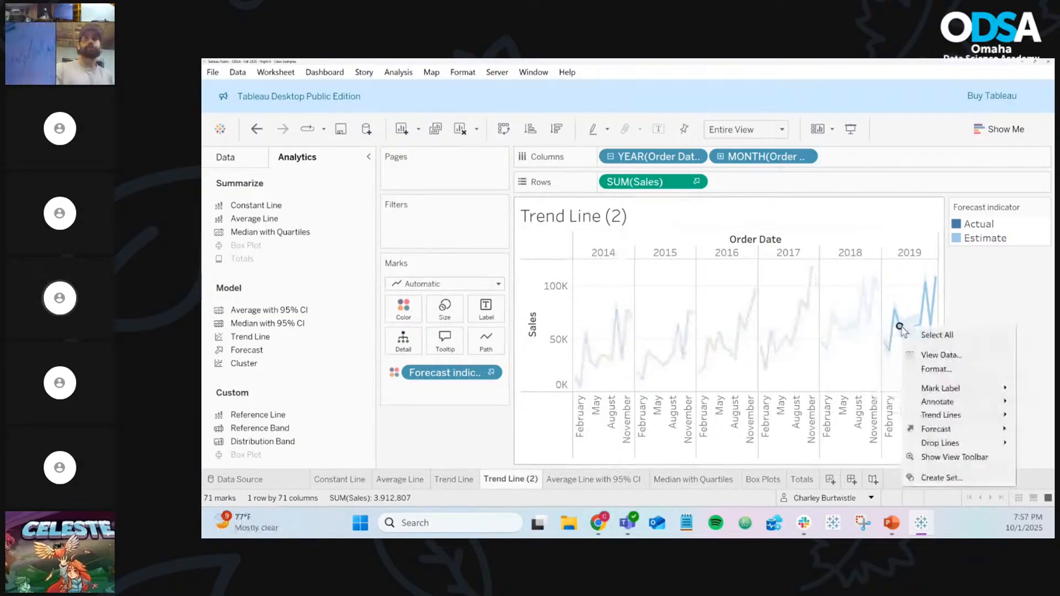
click(850, 387)
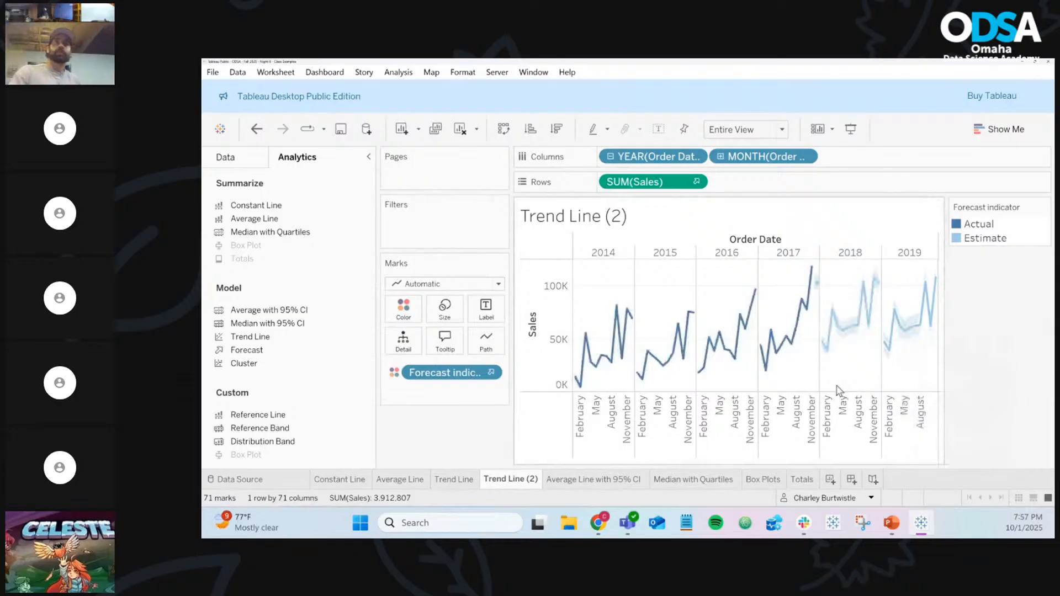
right_click(504, 482)
click(545, 310)
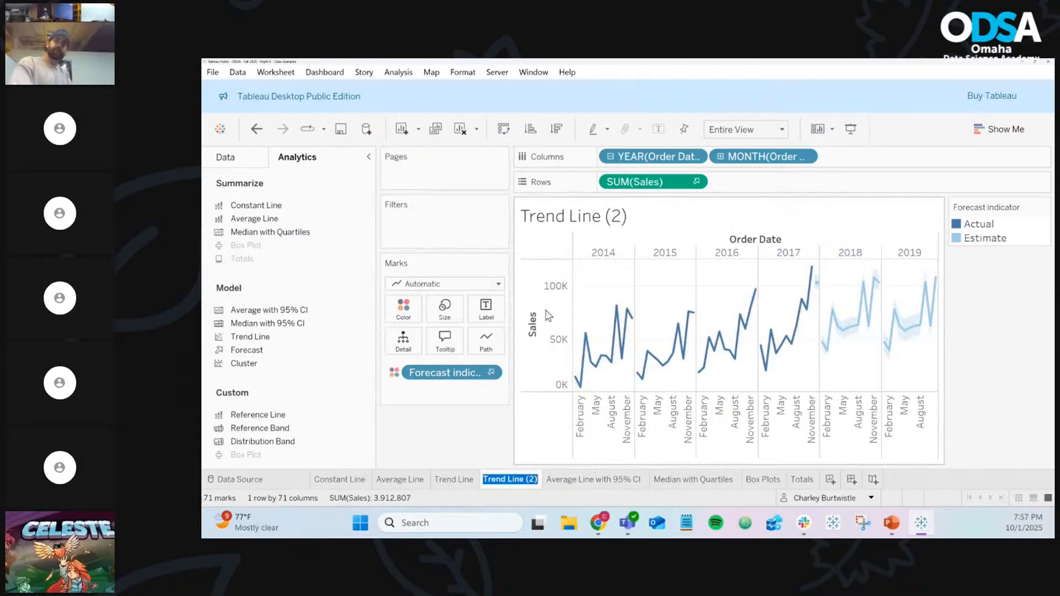
text(F)
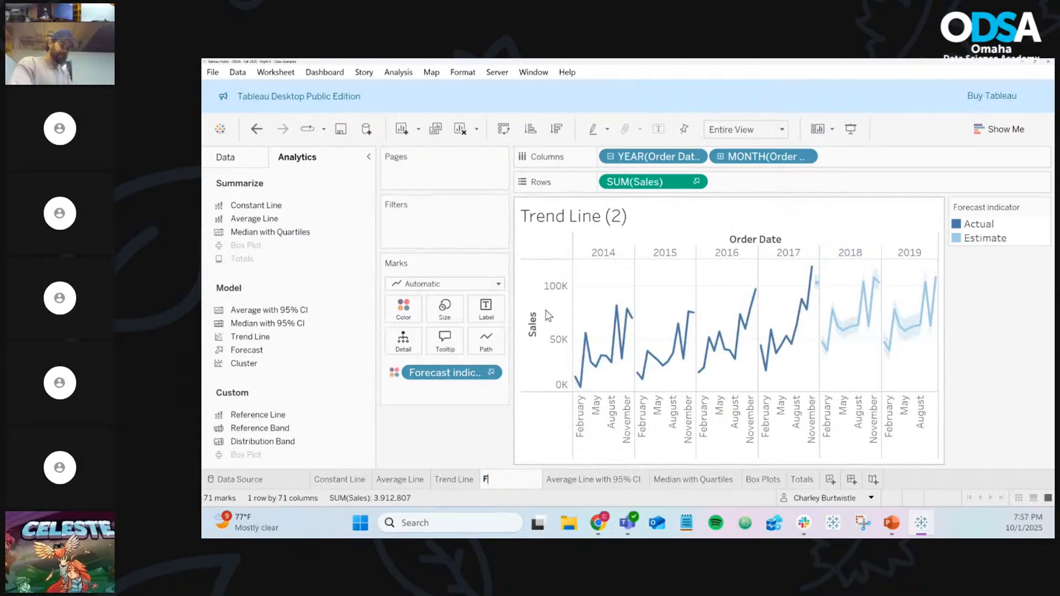
text(orecast)
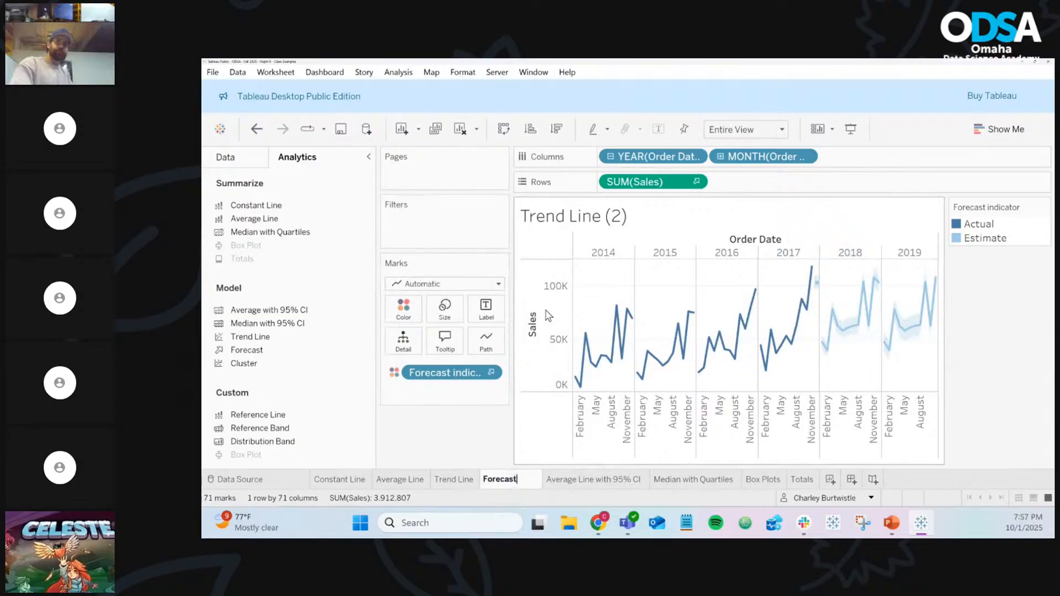
key(Return)
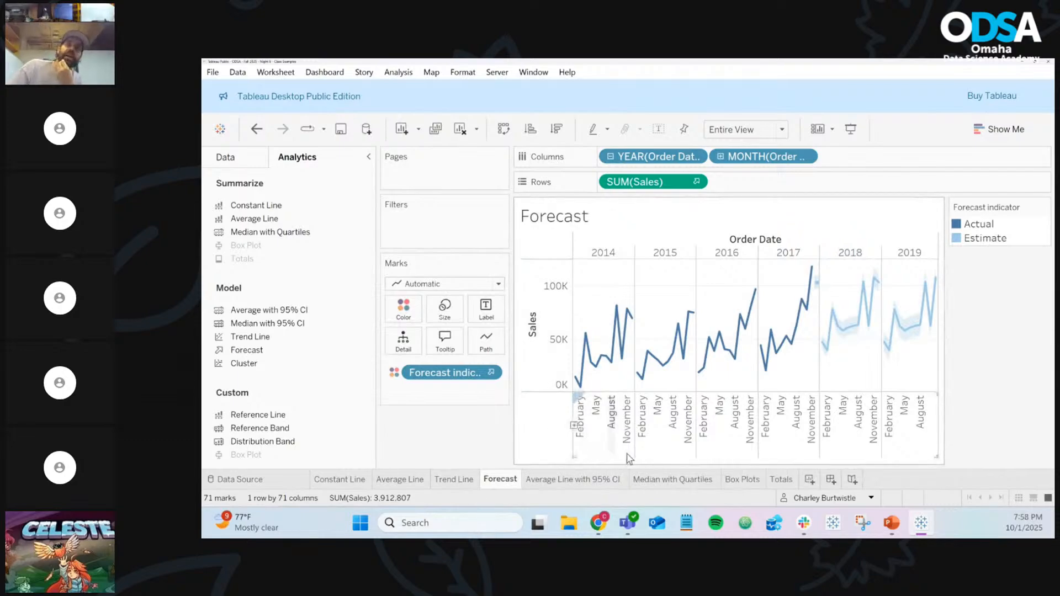
Create a new worksheet with Profit on Columns and Sales on Rows
click(810, 479)
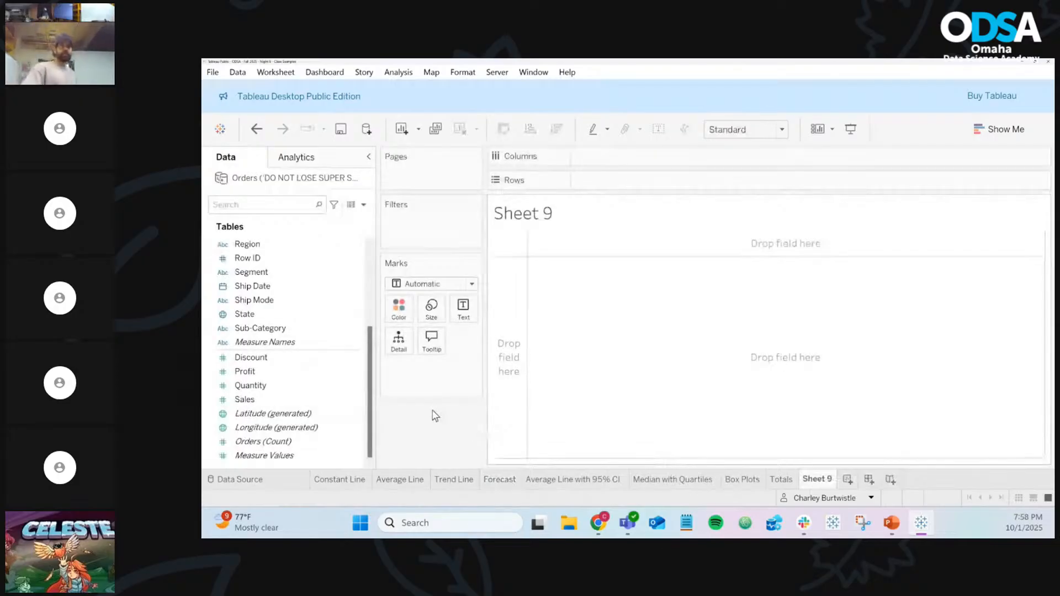
click(349, 404)
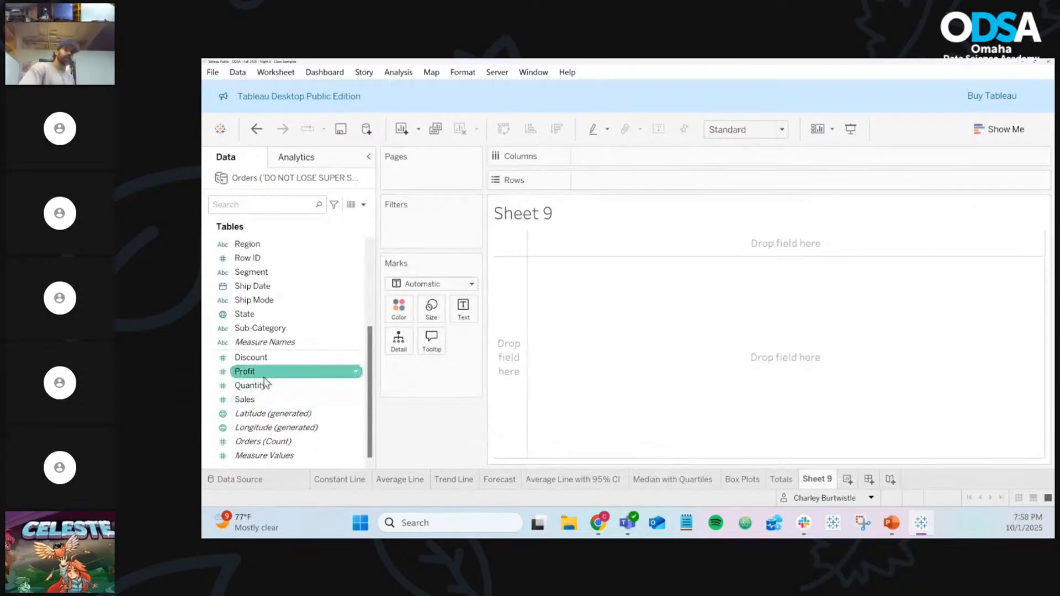
drag(264, 371, 613, 173)
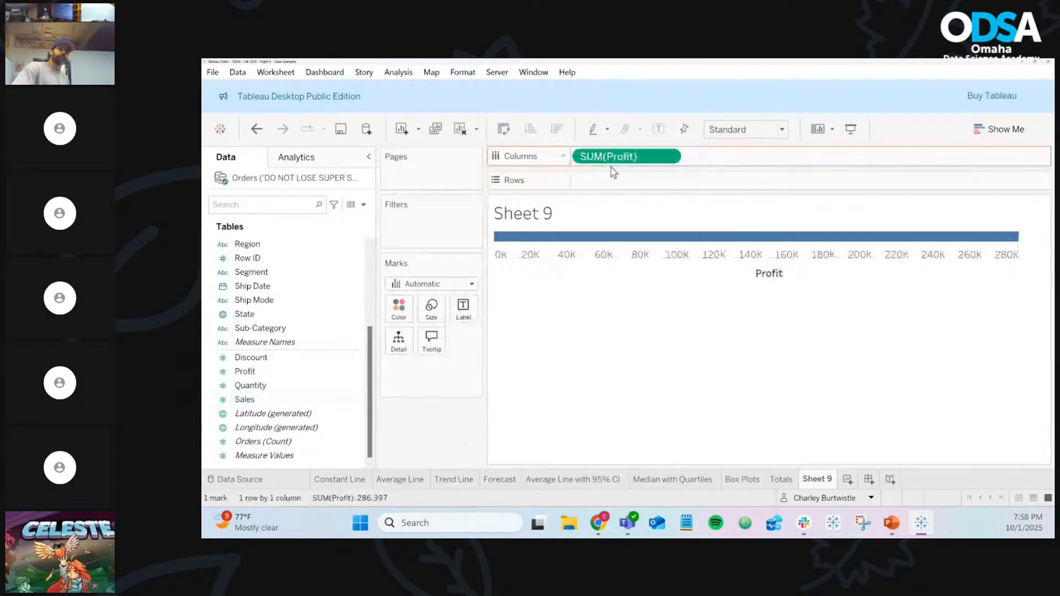
drag(323, 398, 656, 182)
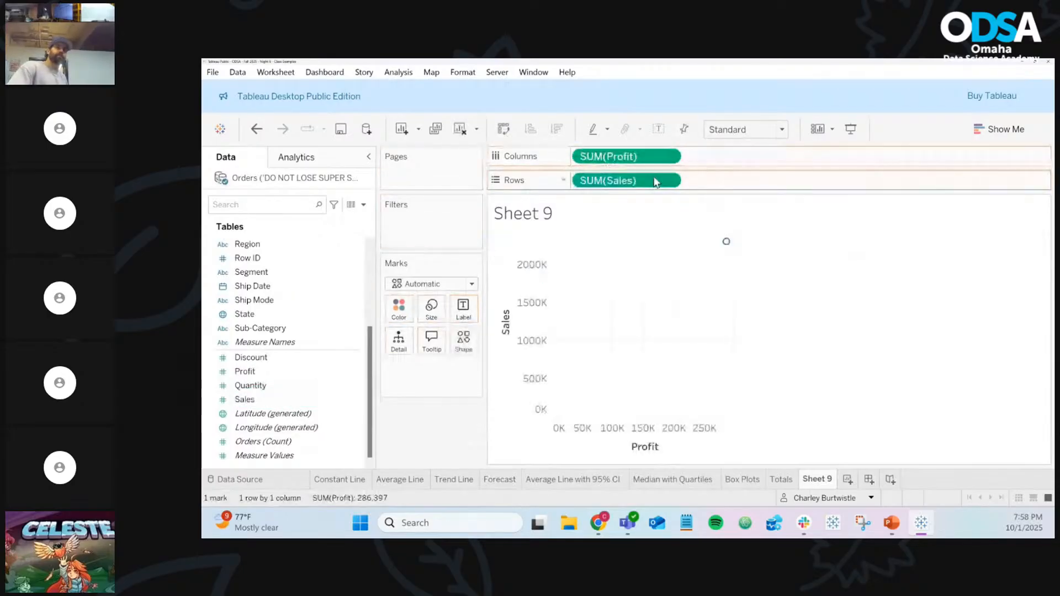
Colour the marks by Sub-Category, splitting the view into 17 points
click(264, 385)
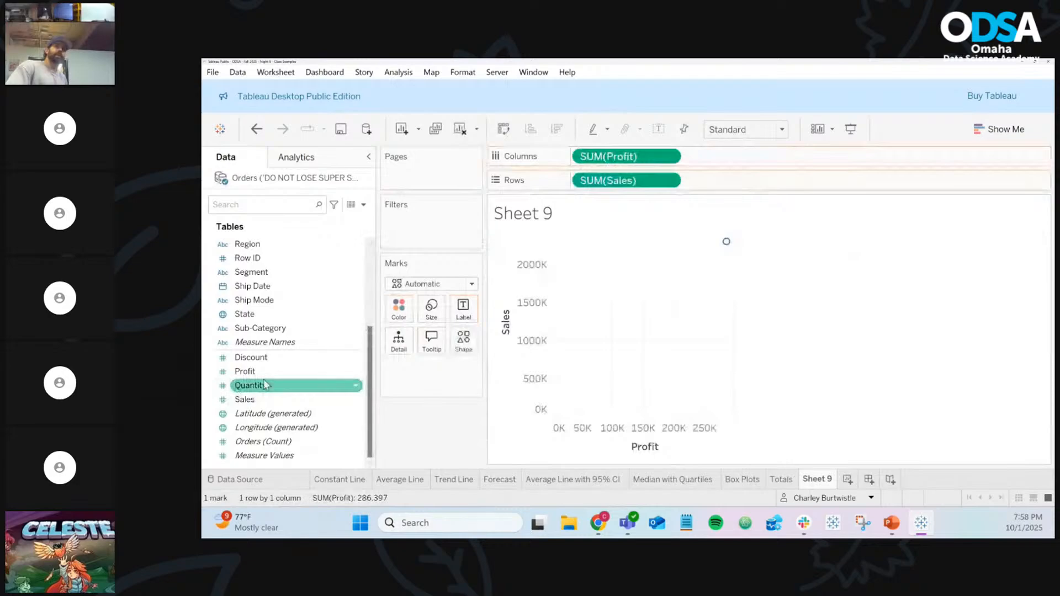
key(Up)
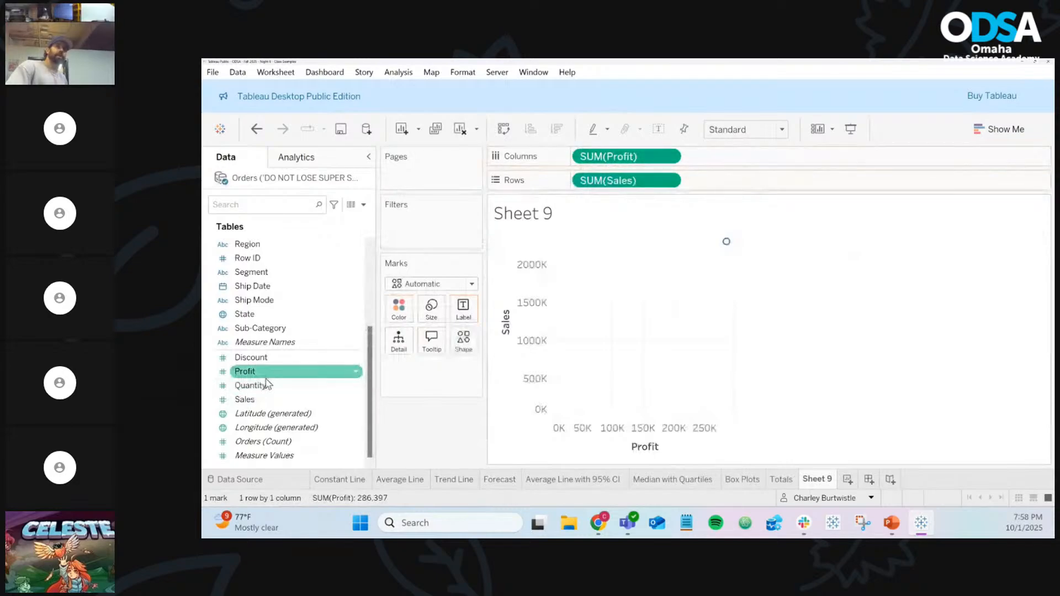
scroll(267, 384, up, 3)
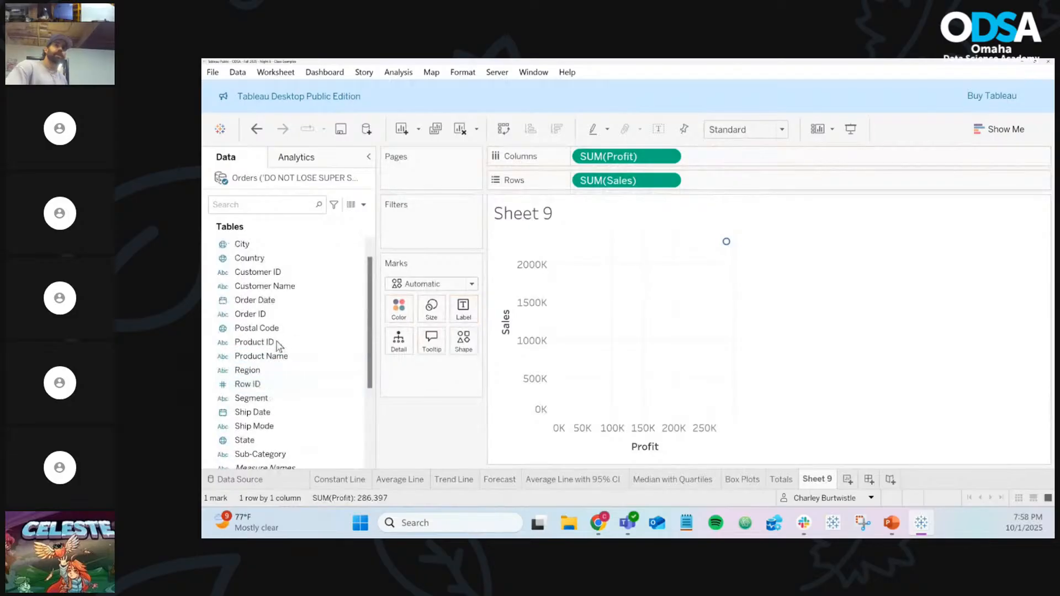
scroll(282, 331, down, 1)
click(277, 412)
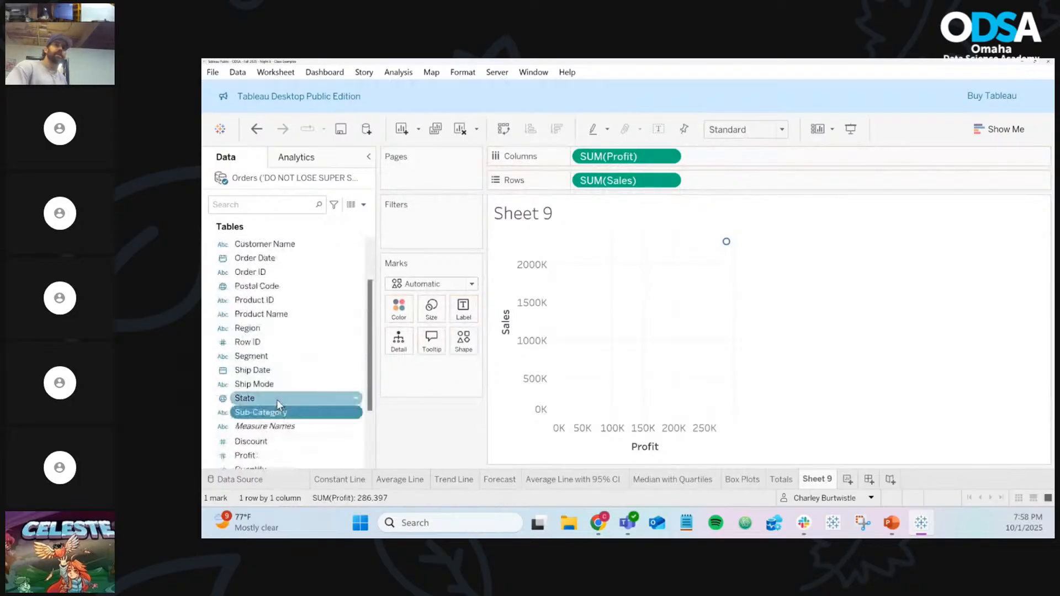
drag(276, 400, 401, 312)
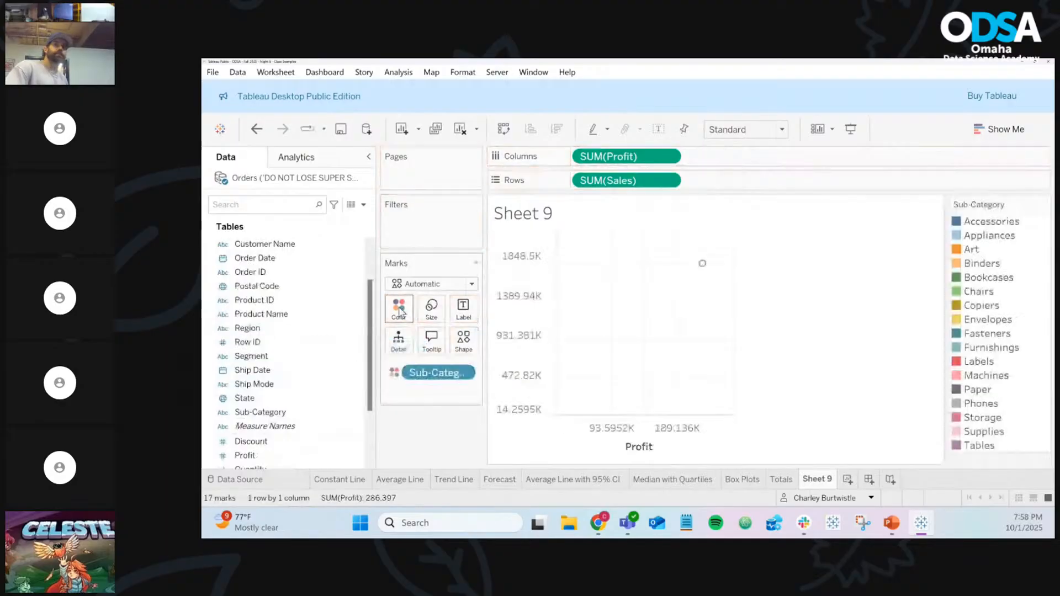
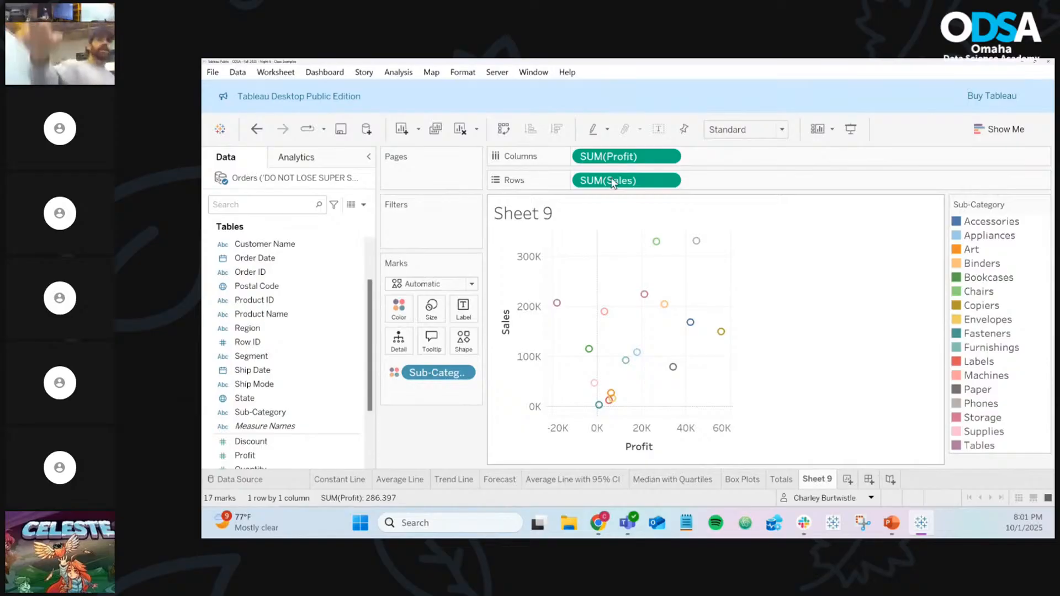
Switch the left pane to Analytics to reveal the Summarize, Model and Custom options
click(346, 164)
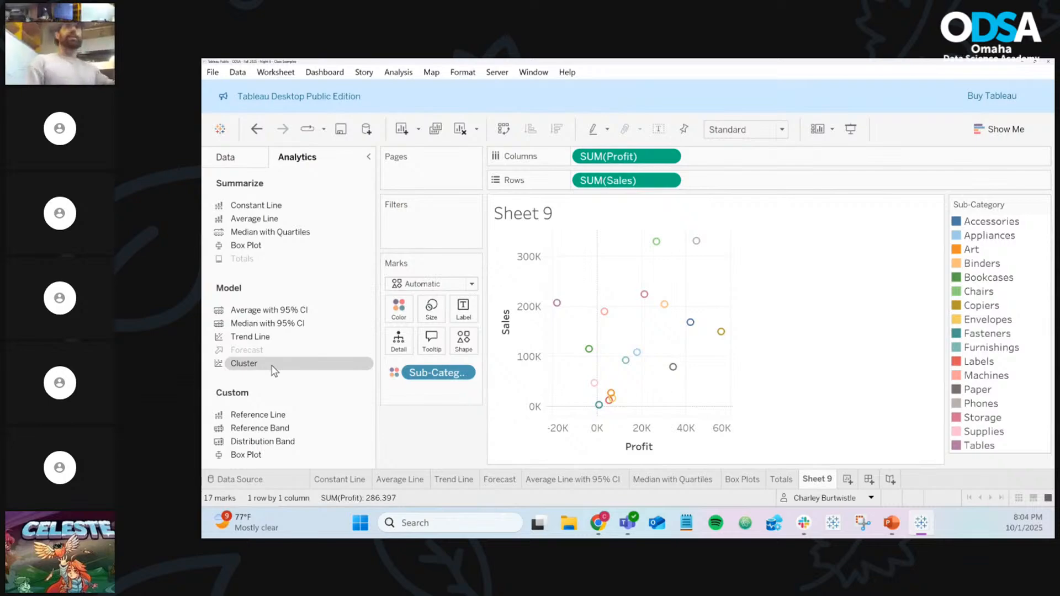
Drop Cluster onto the scatter so the 17 sub-category marks split into Cluster 1 and Cluster 2
drag(274, 371, 543, 388)
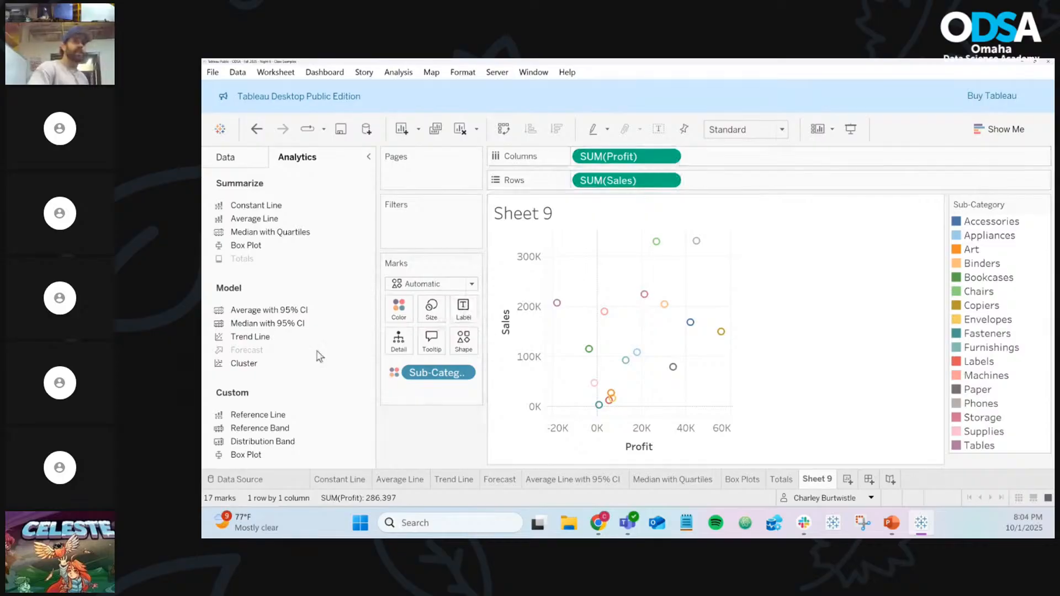
drag(246, 363, 614, 261)
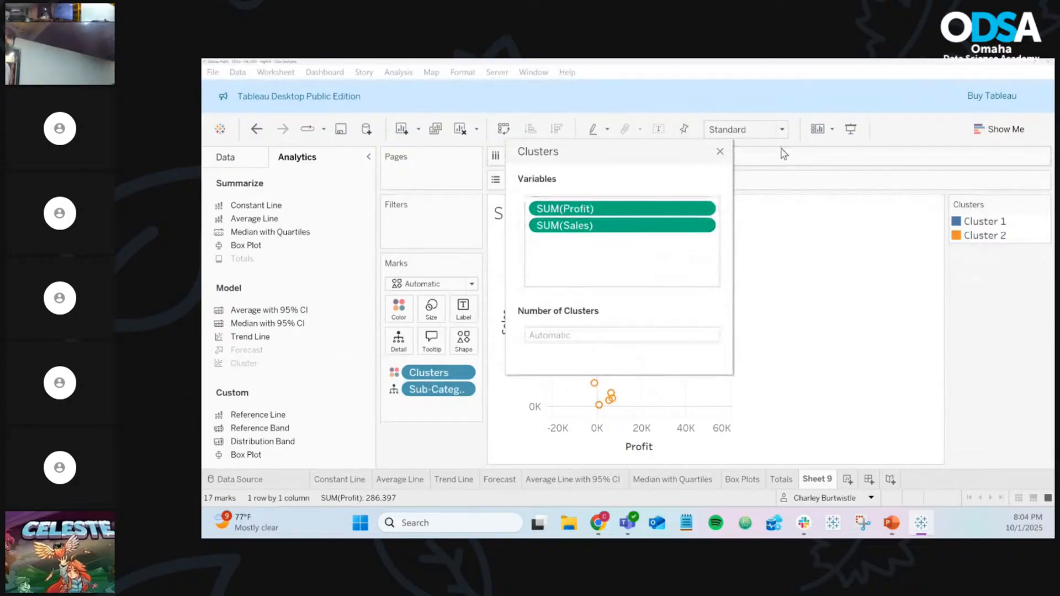
click(720, 152)
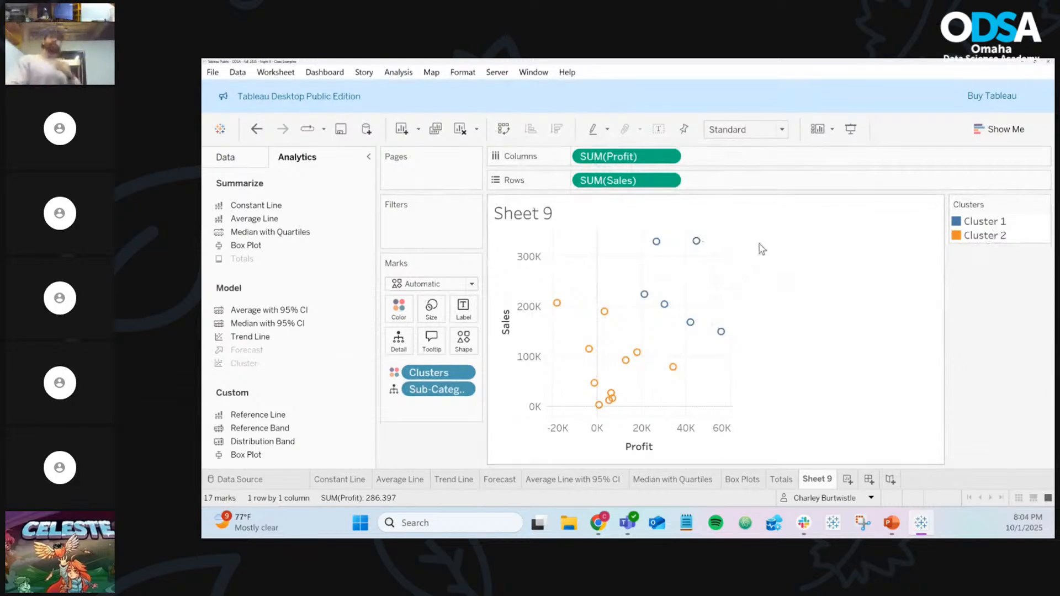
mouse_move(701, 234)
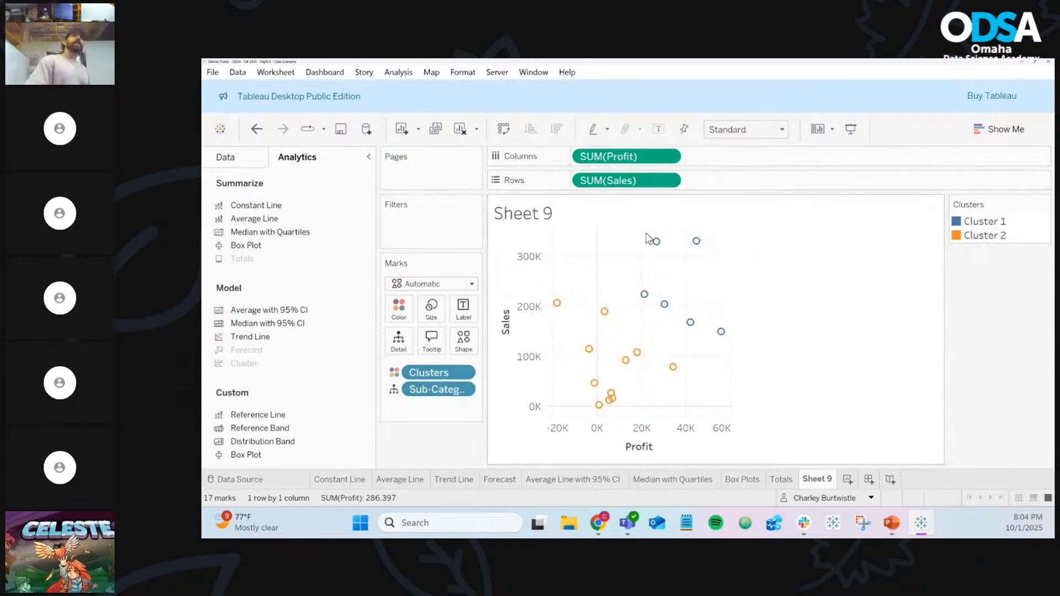
drag(620, 231, 771, 345)
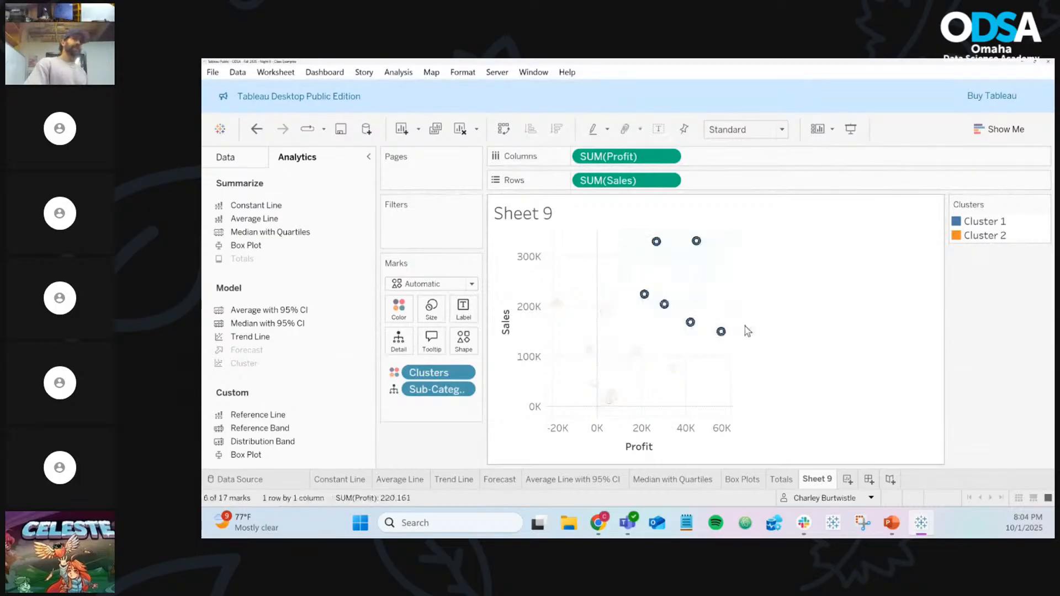
click(744, 326)
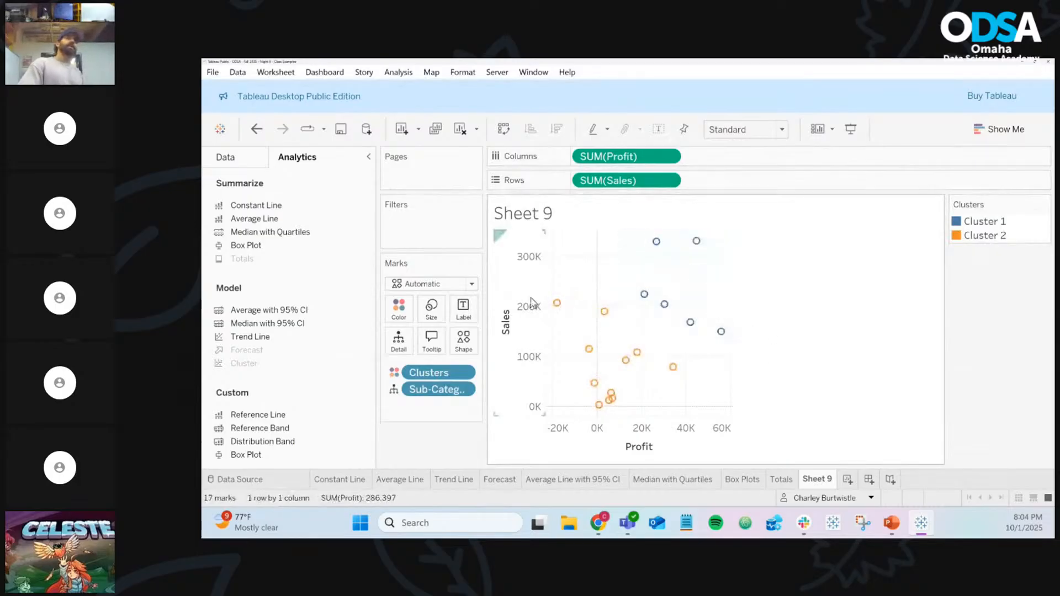
mouse_move(569, 308)
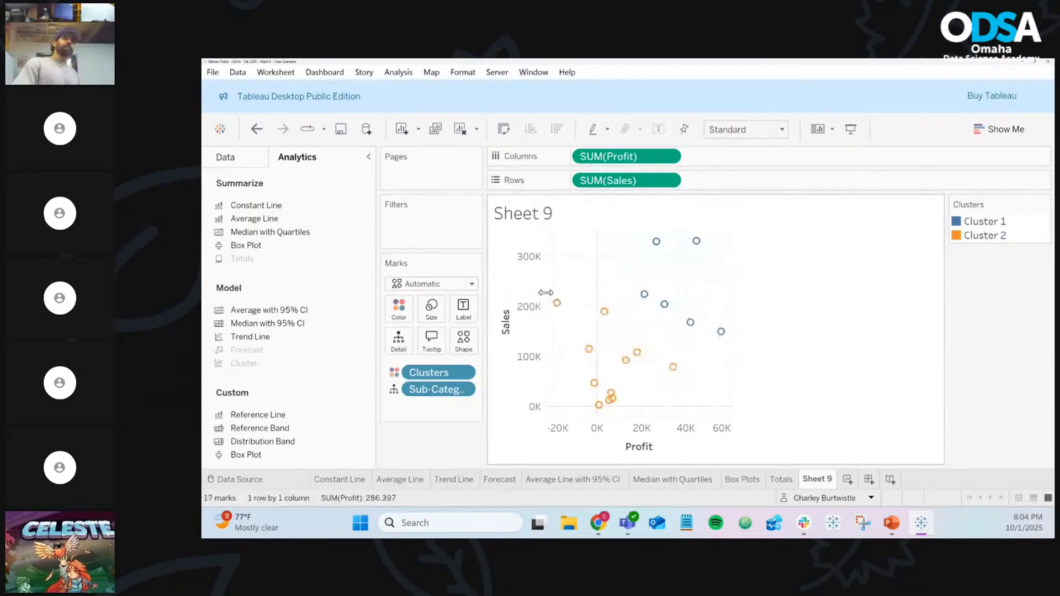
drag(546, 295, 598, 364)
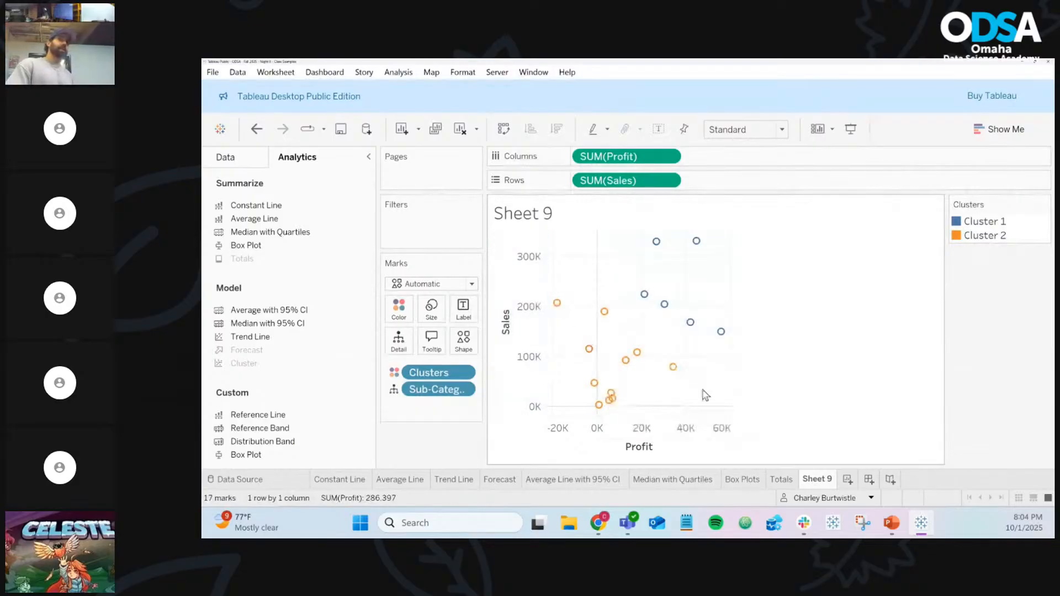
mouse_move(658, 363)
mouse_move(607, 416)
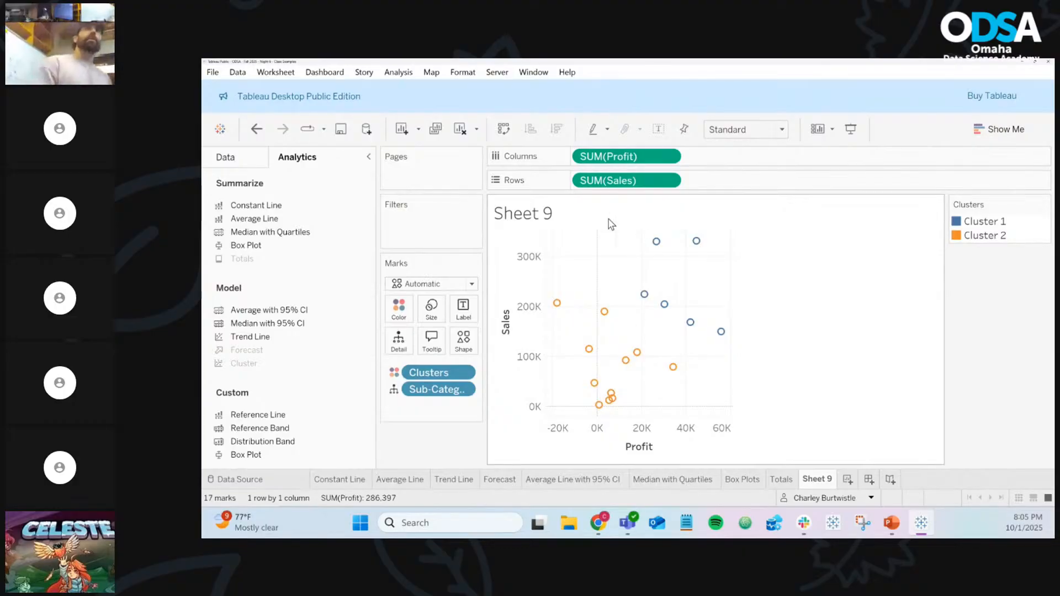
Return to the Data pane and select the Profit field
click(262, 166)
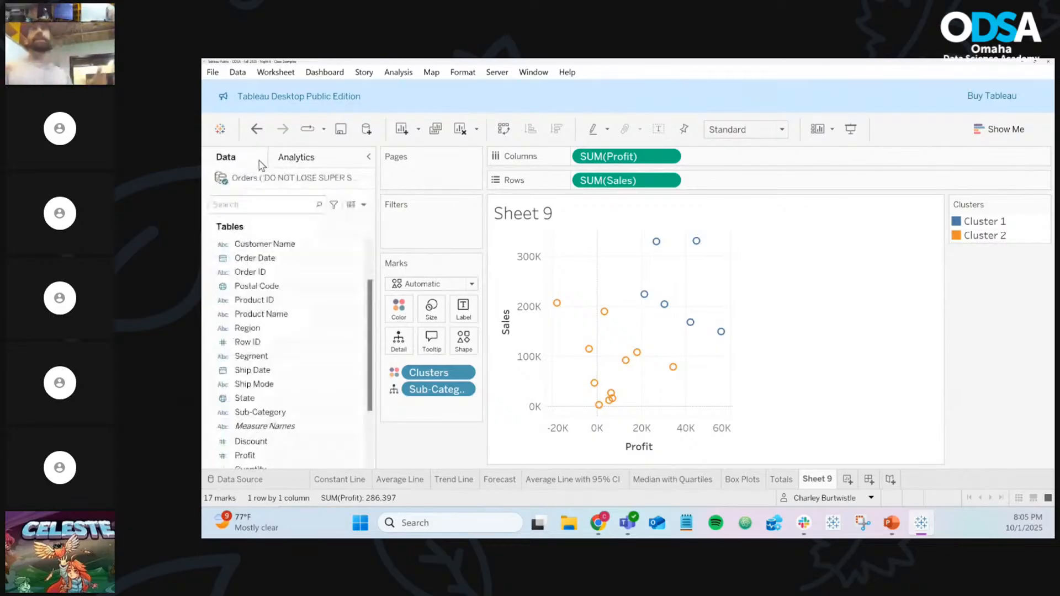
scroll(298, 375, down, 2)
click(298, 374)
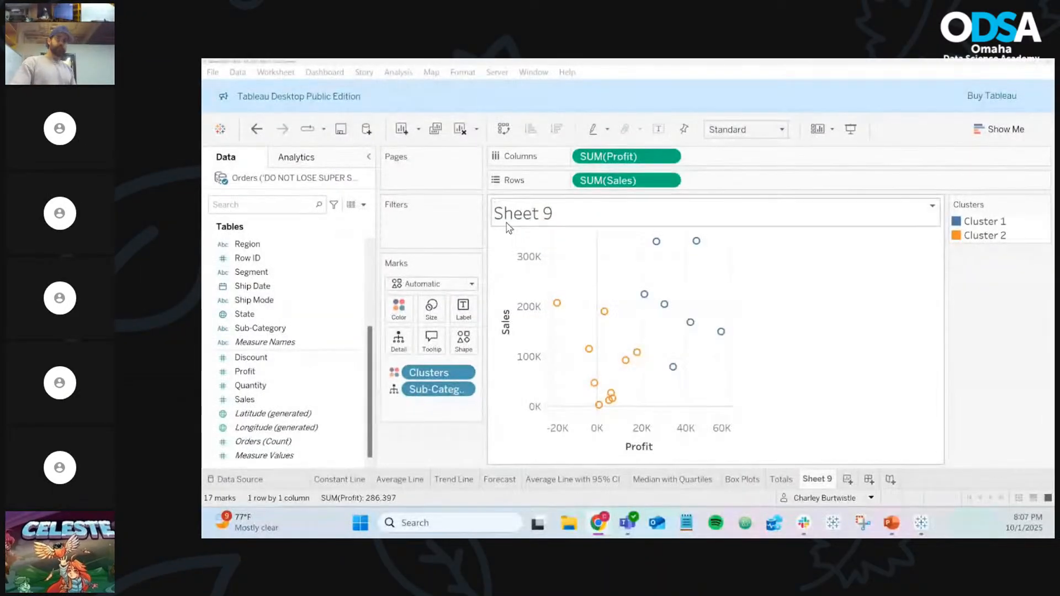
mouse_move(596, 390)
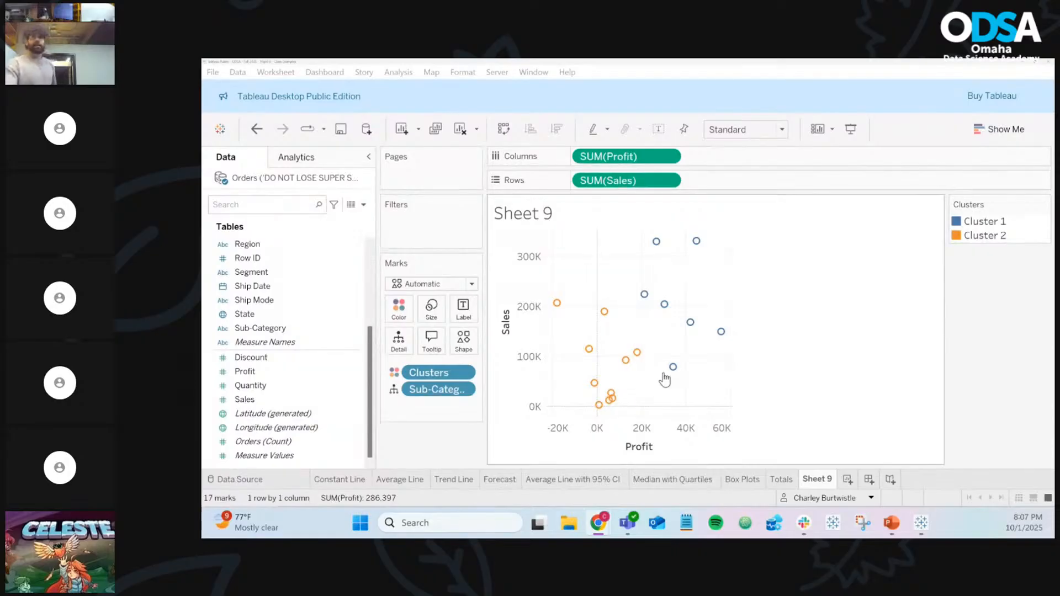
mouse_move(668, 377)
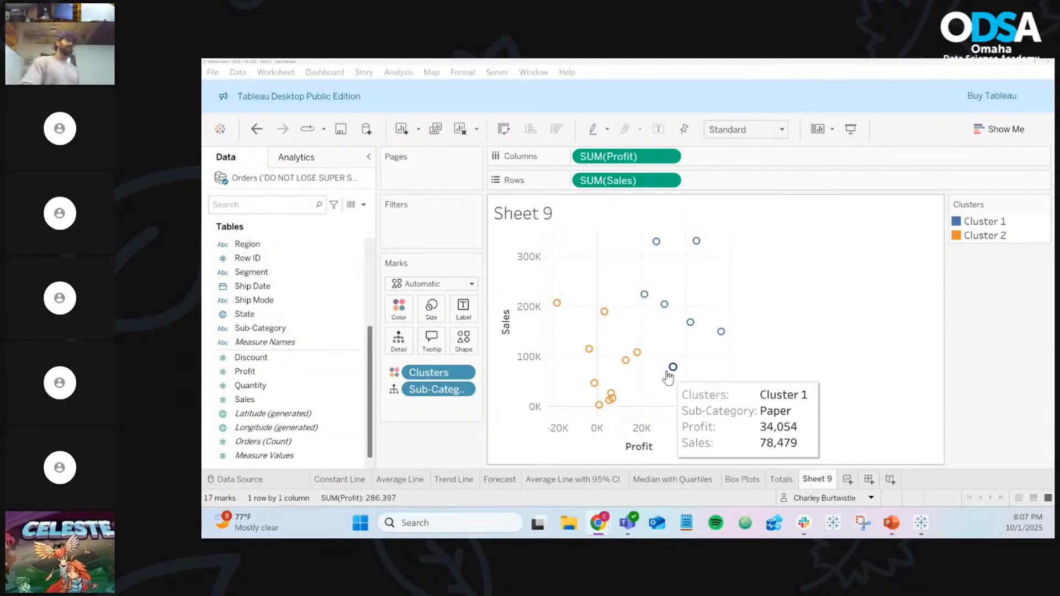
Add SUM(Discount) and SUM(Quantity) to Detail, then select the upper-right Cluster 1 points
click(285, 359)
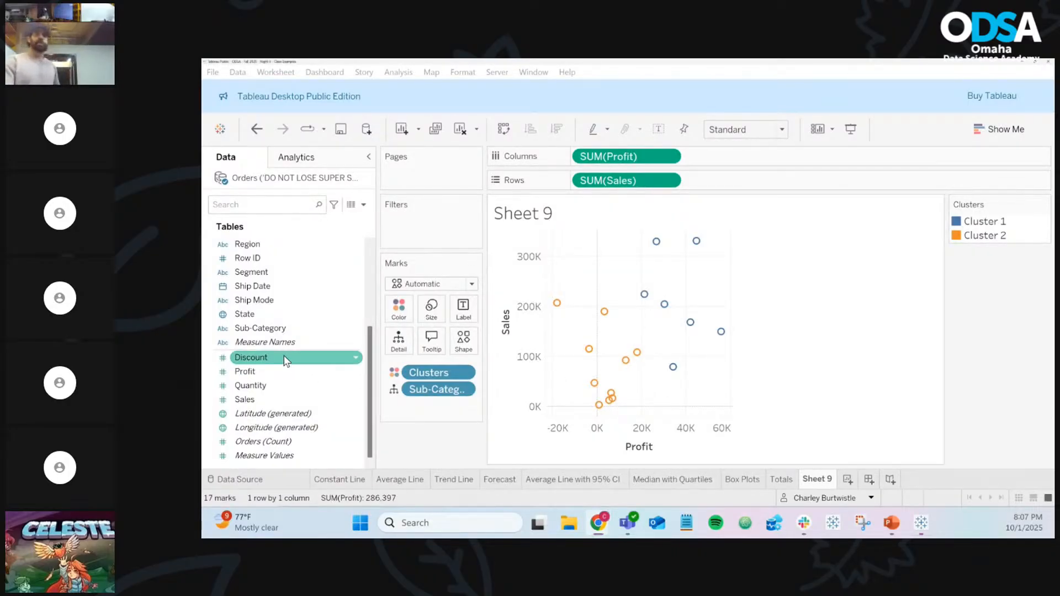
drag(284, 358, 403, 347)
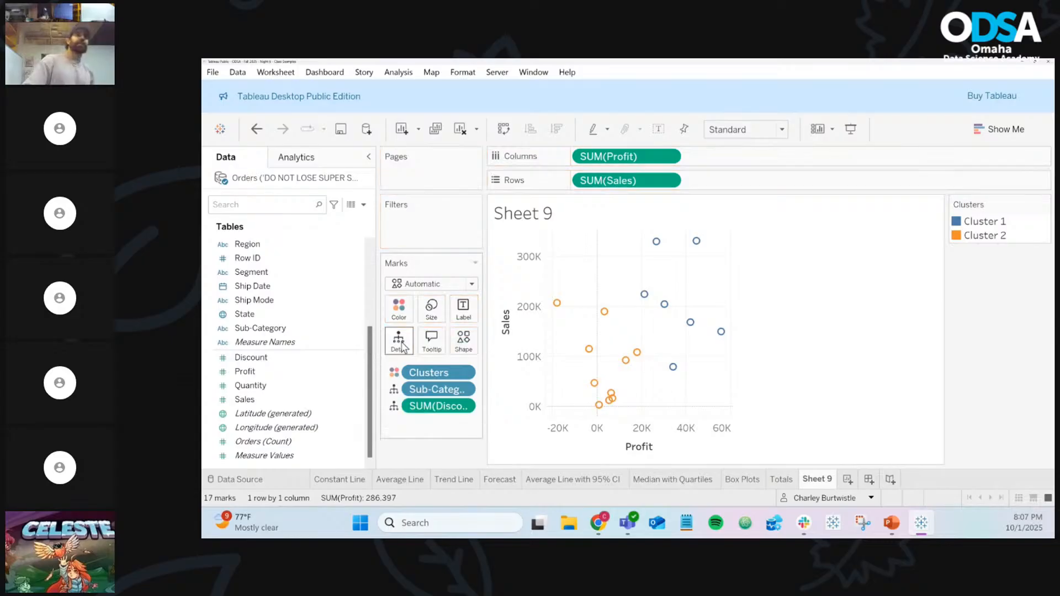
drag(287, 383, 393, 353)
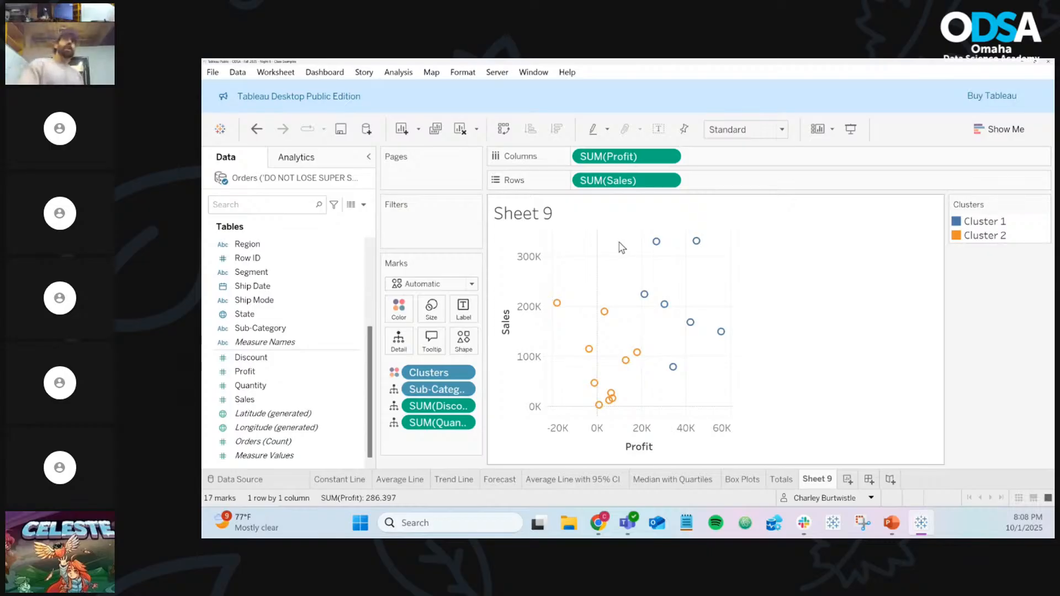
drag(628, 238, 751, 382)
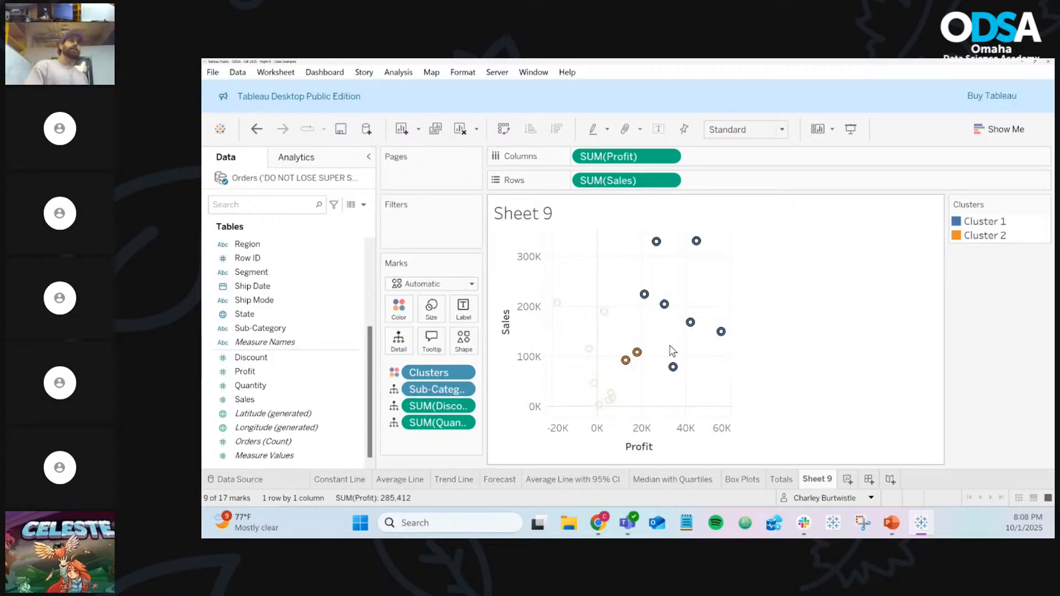
drag(620, 294, 513, 433)
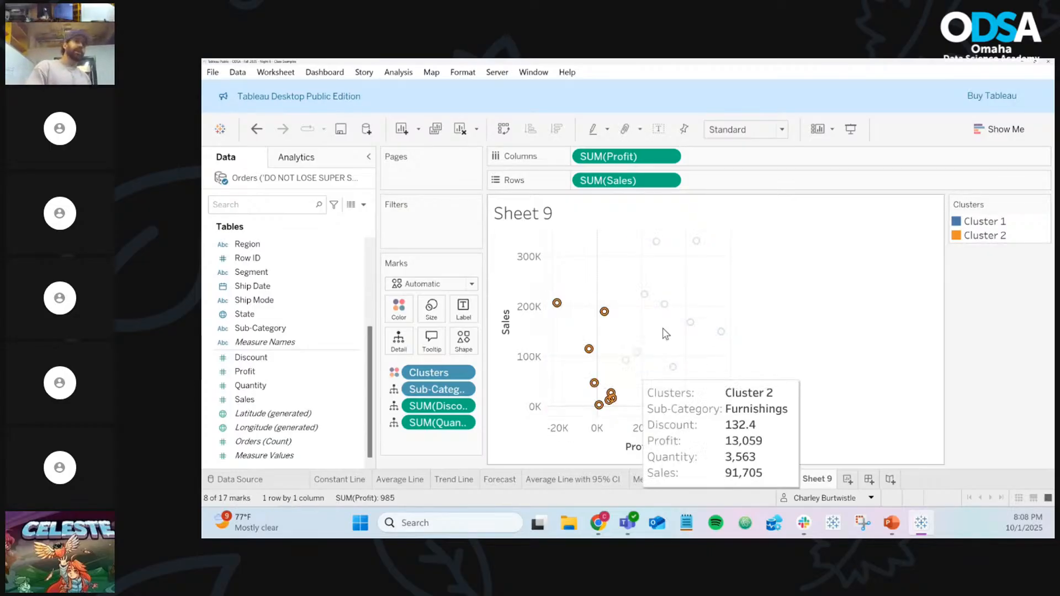
click(697, 301)
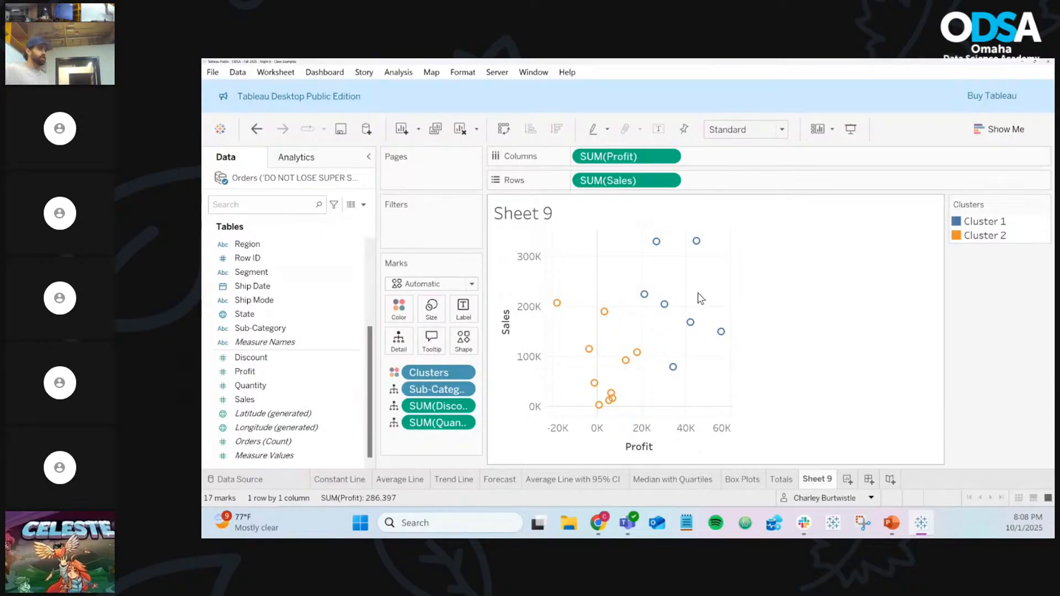
mouse_move(673, 368)
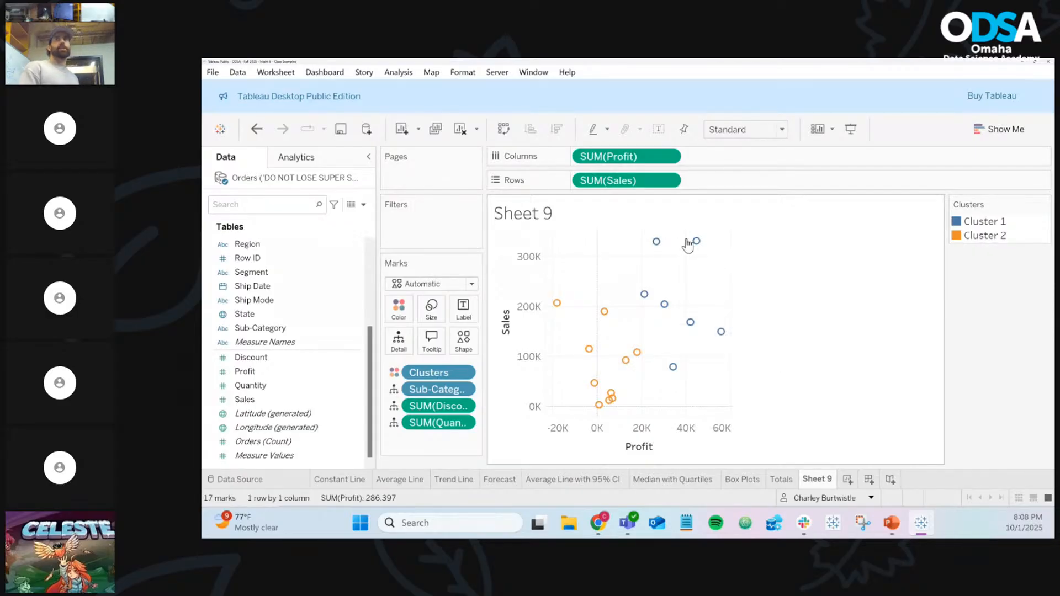
mouse_move(696, 245)
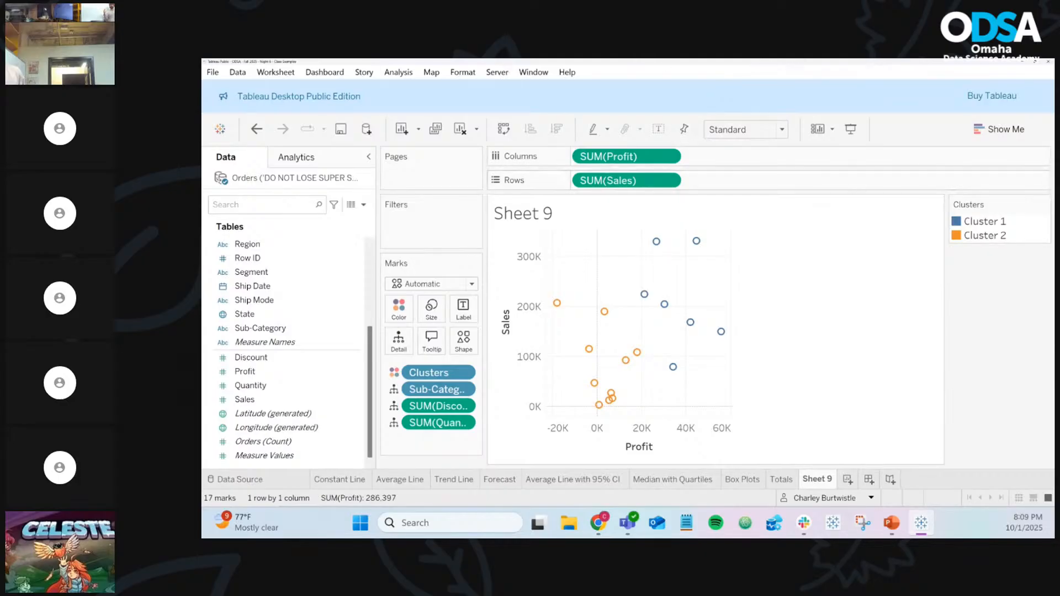
key(ctrl+z)
key(ctrl+z)
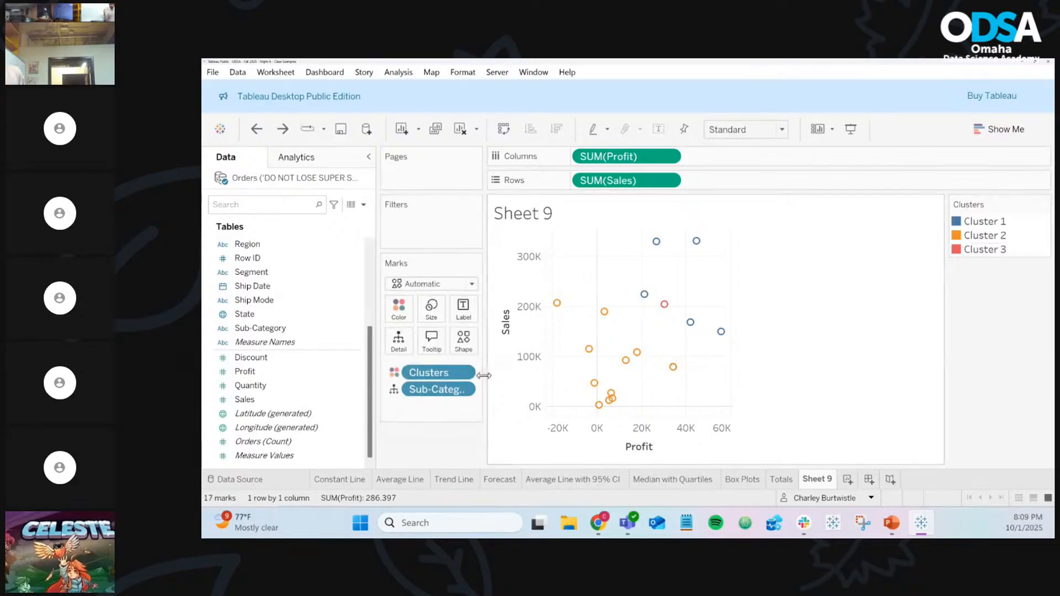
click(467, 372)
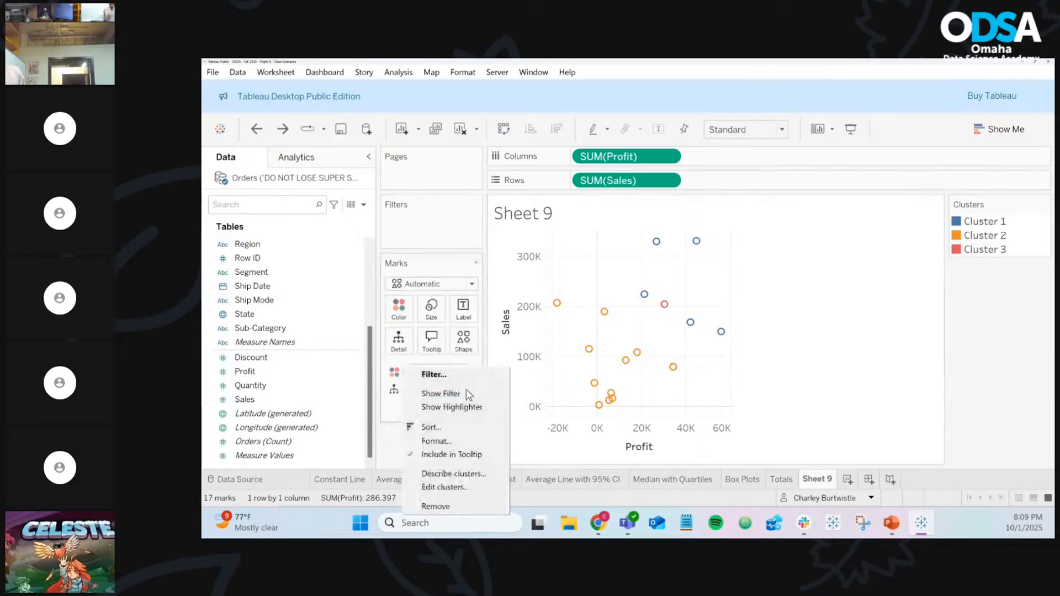
click(456, 483)
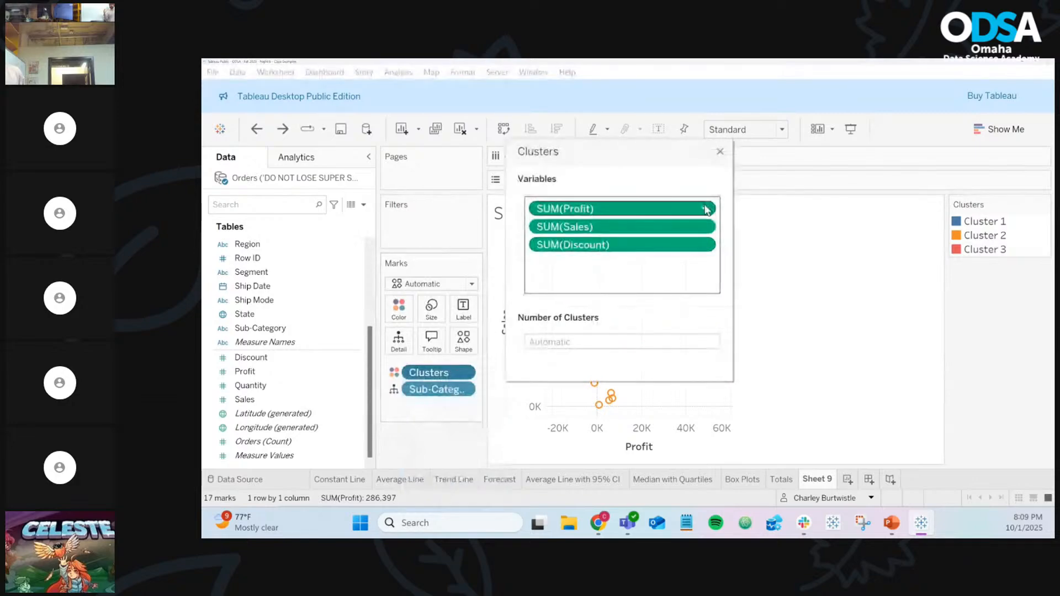
click(720, 152)
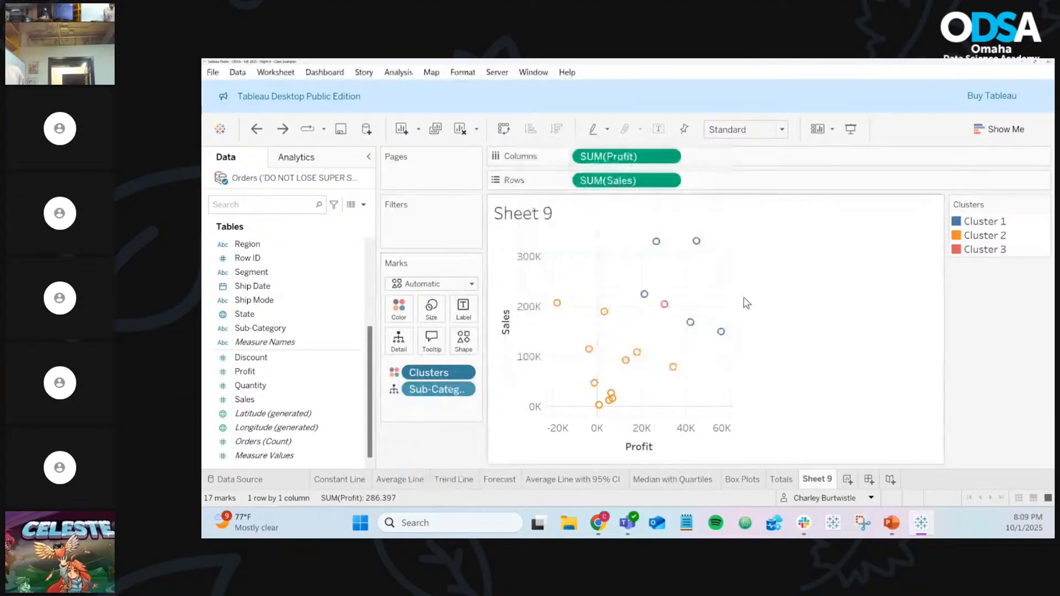
mouse_move(669, 309)
key(ctrl+z)
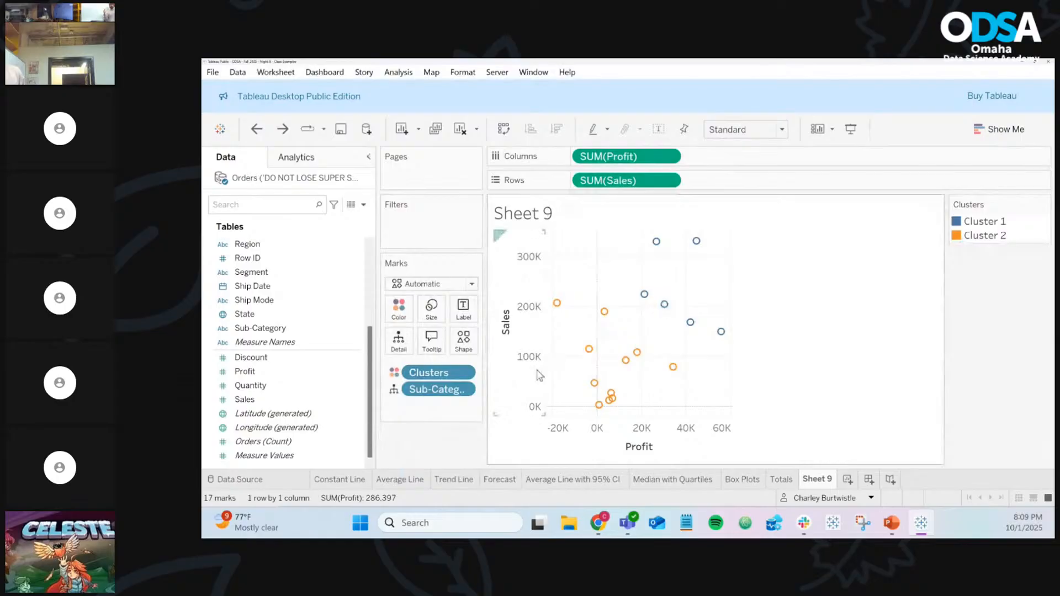
click(464, 376)
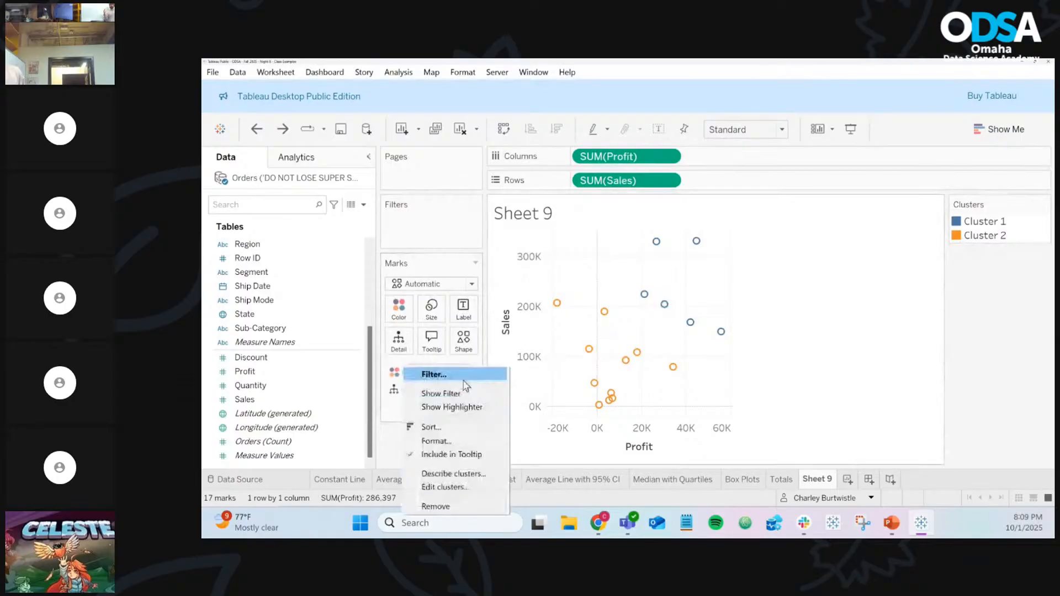
click(466, 487)
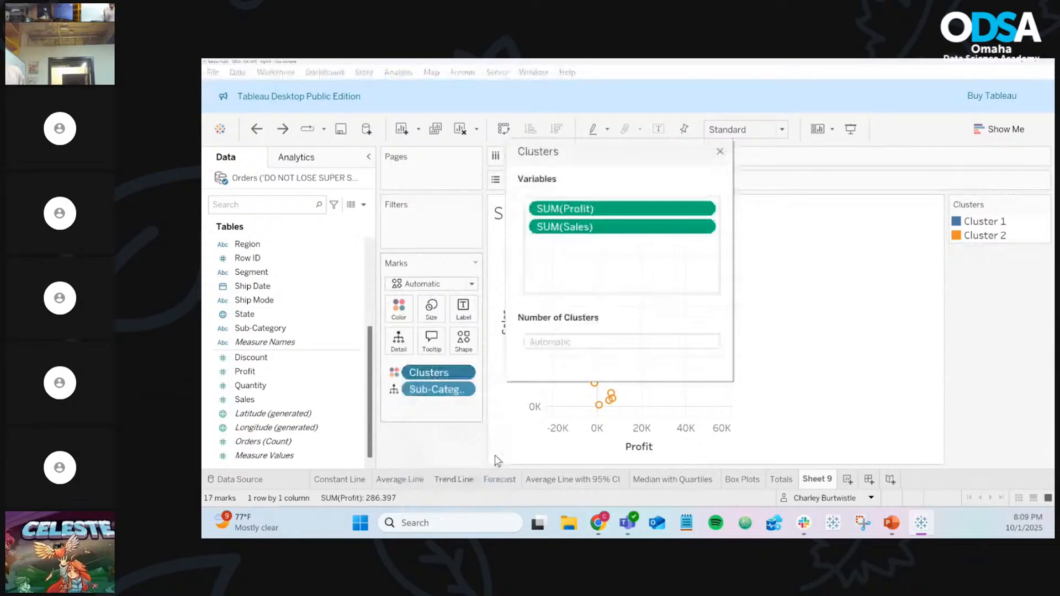
click(720, 152)
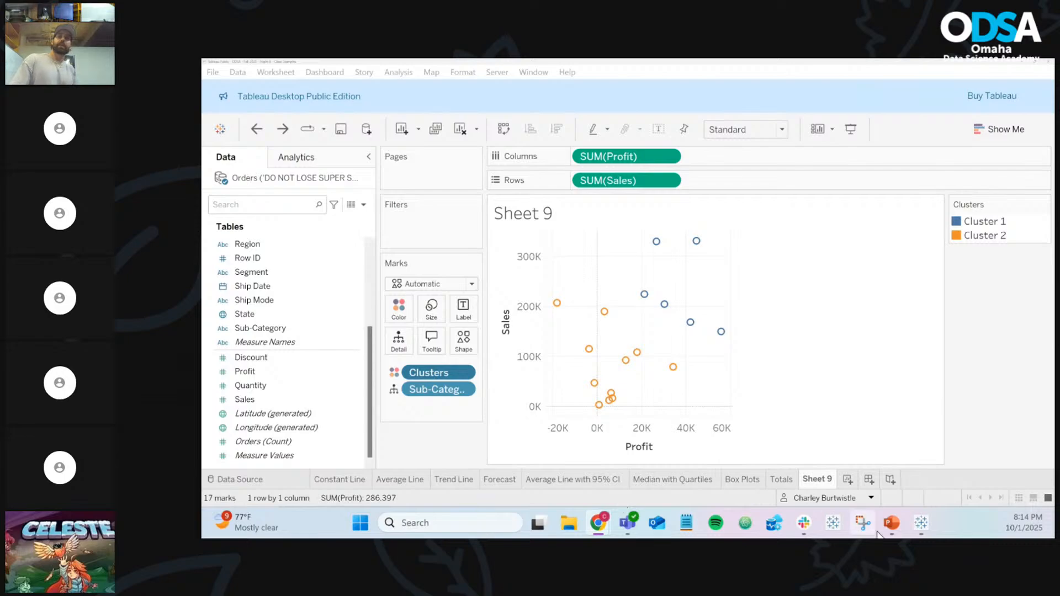
Rename the Sheet 9 tab to 'Clusters'
click(819, 481)
right_click(820, 480)
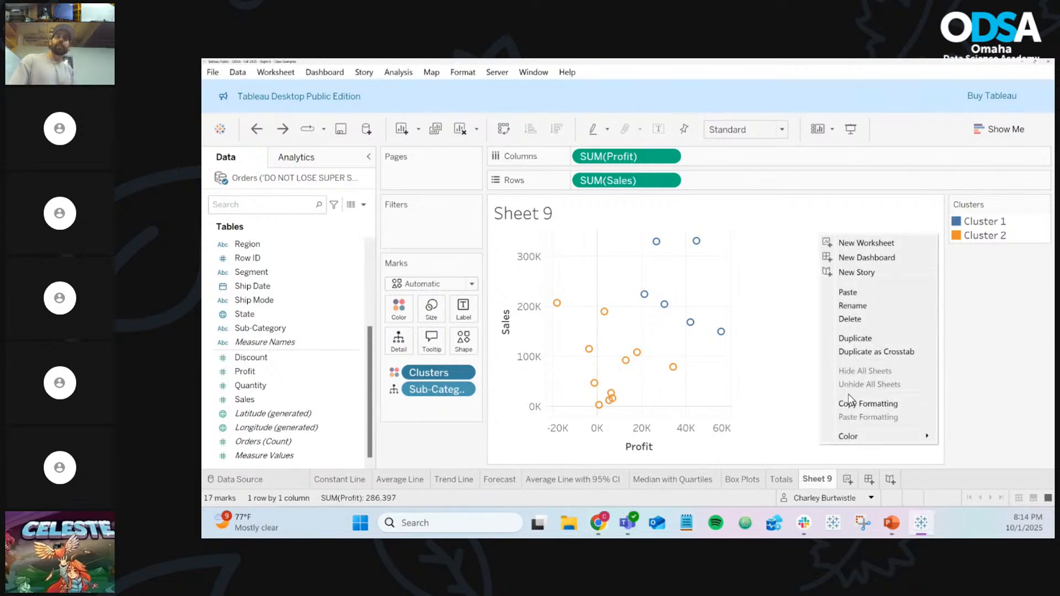
click(879, 309)
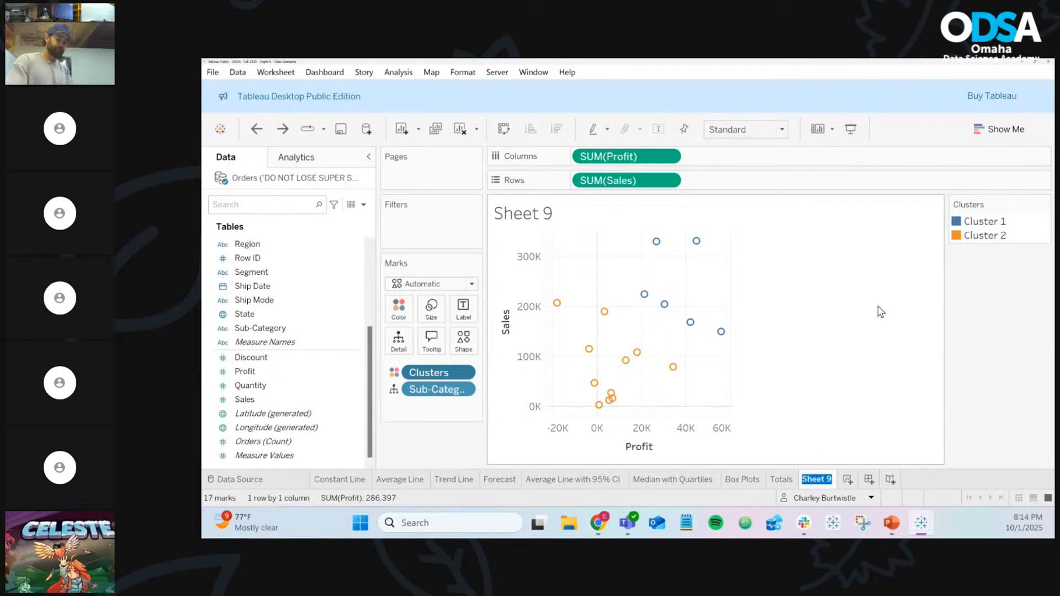
text(Clusters)
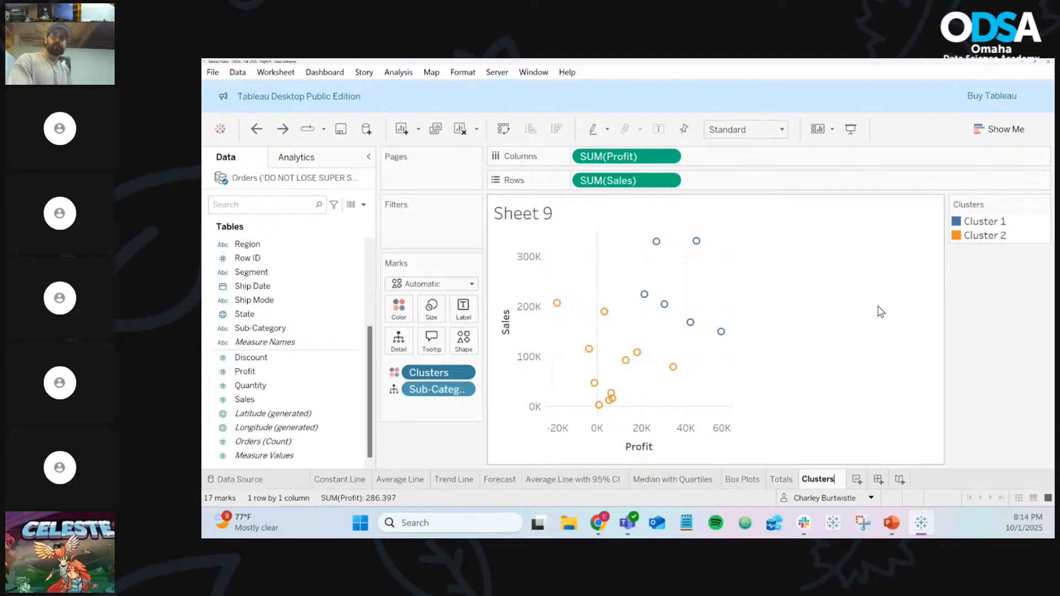
key(Return)
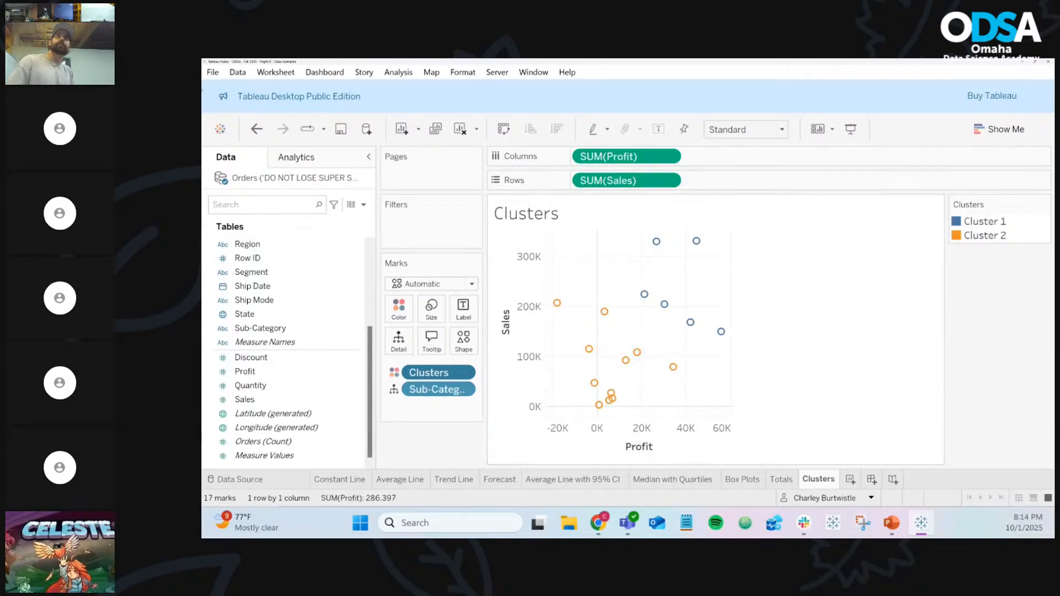
Save the workbook to Tableau Public under its existing title, overwriting the published copy
click(339, 129)
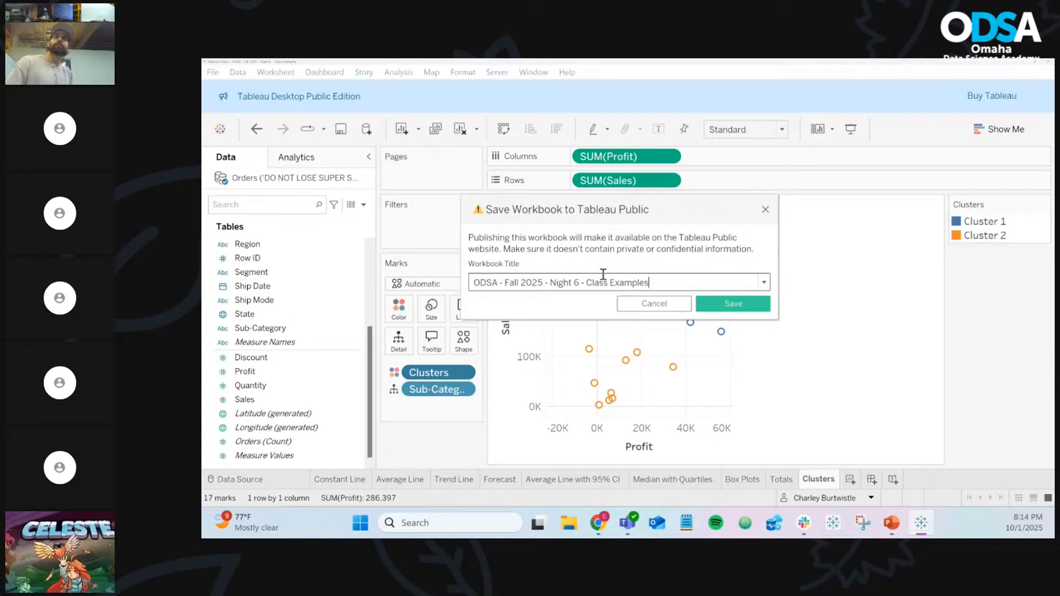
click(720, 309)
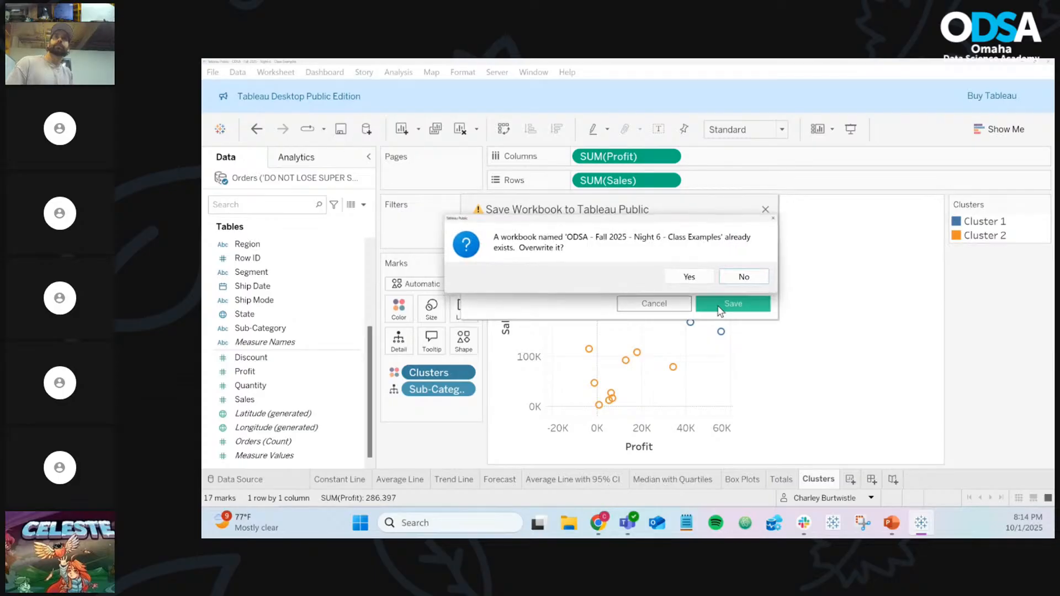
click(705, 279)
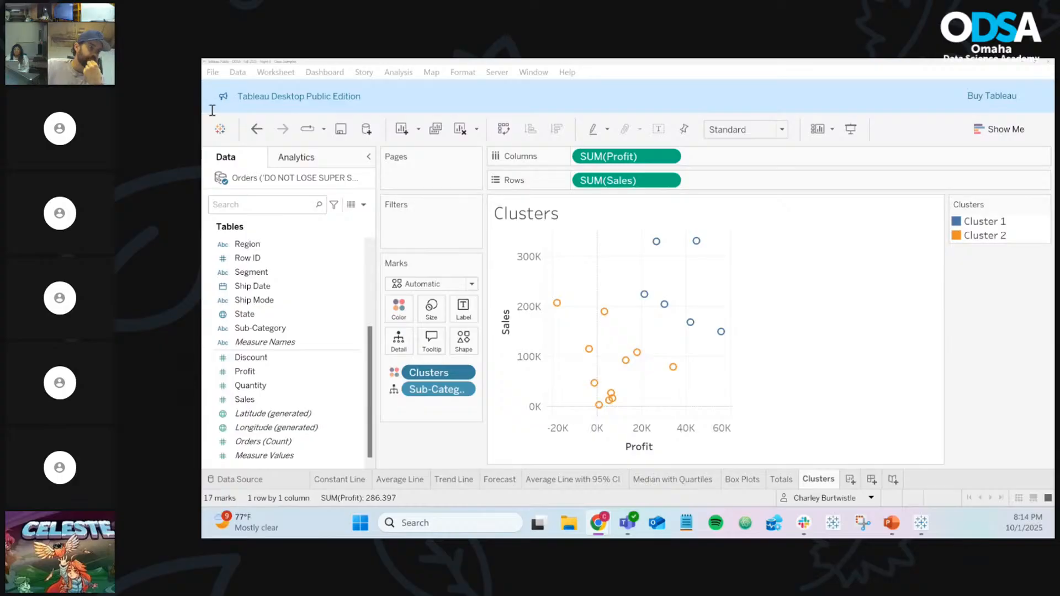
Show the published Profit by State and Profit vs. Average Discount dashboard full screen in the browser
drag(211, 108, 714, 58)
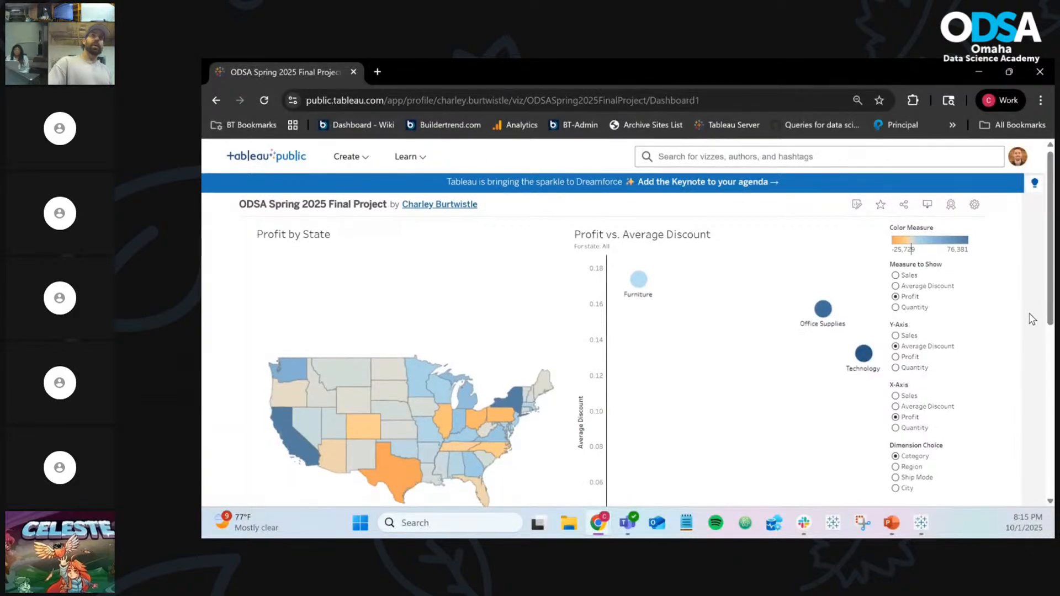
scroll(1032, 319, down, 3)
scroll(1031, 319, down, 1)
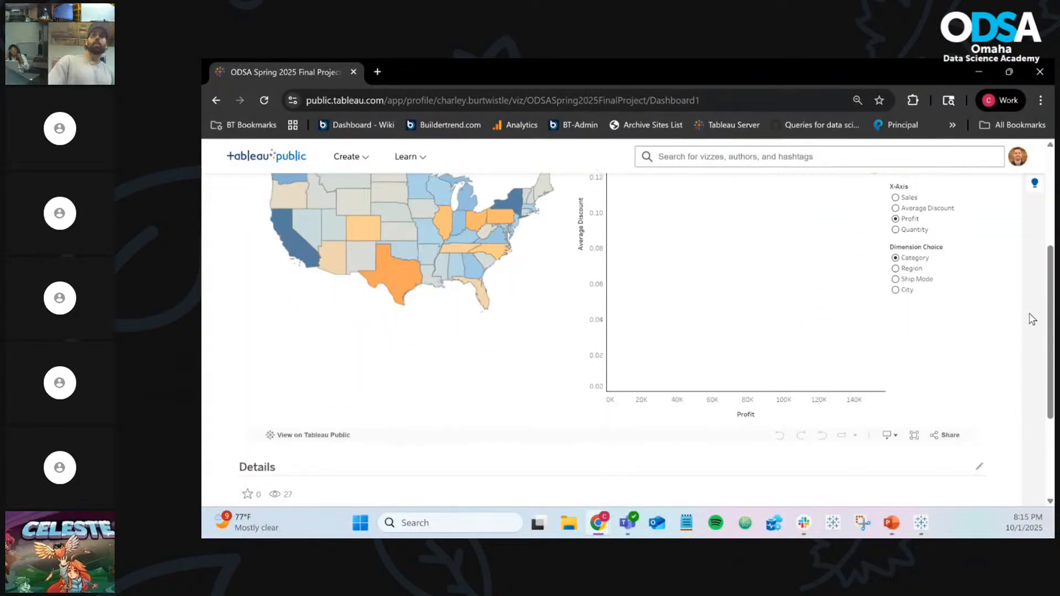
click(914, 437)
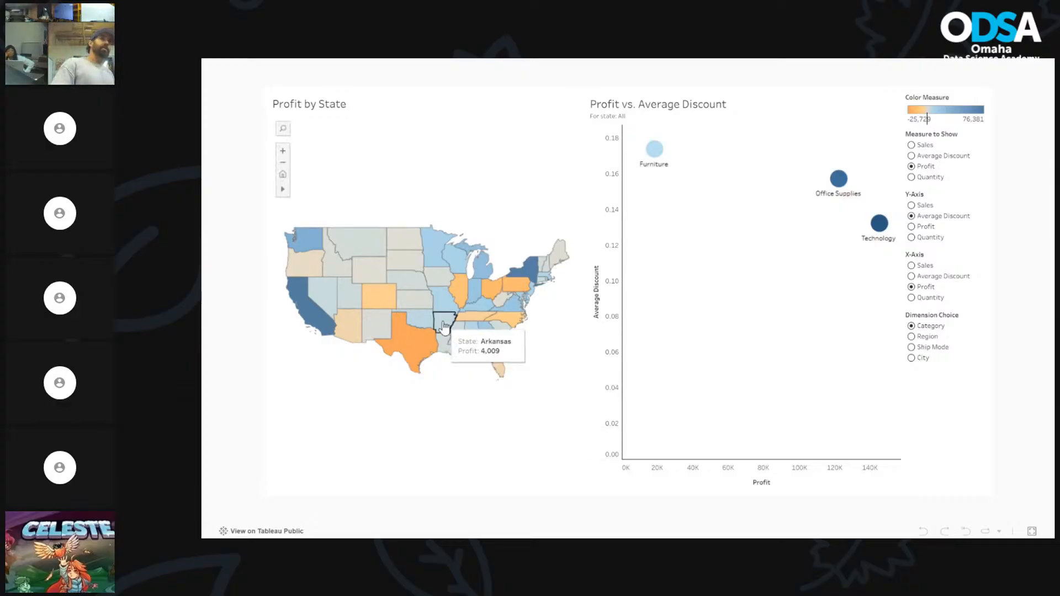
mouse_move(465, 310)
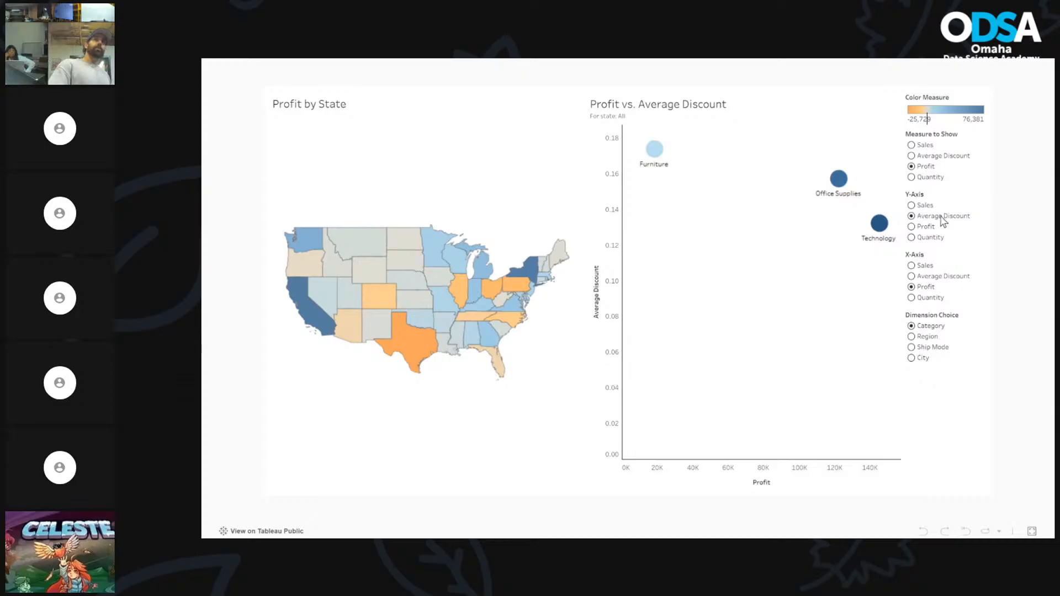